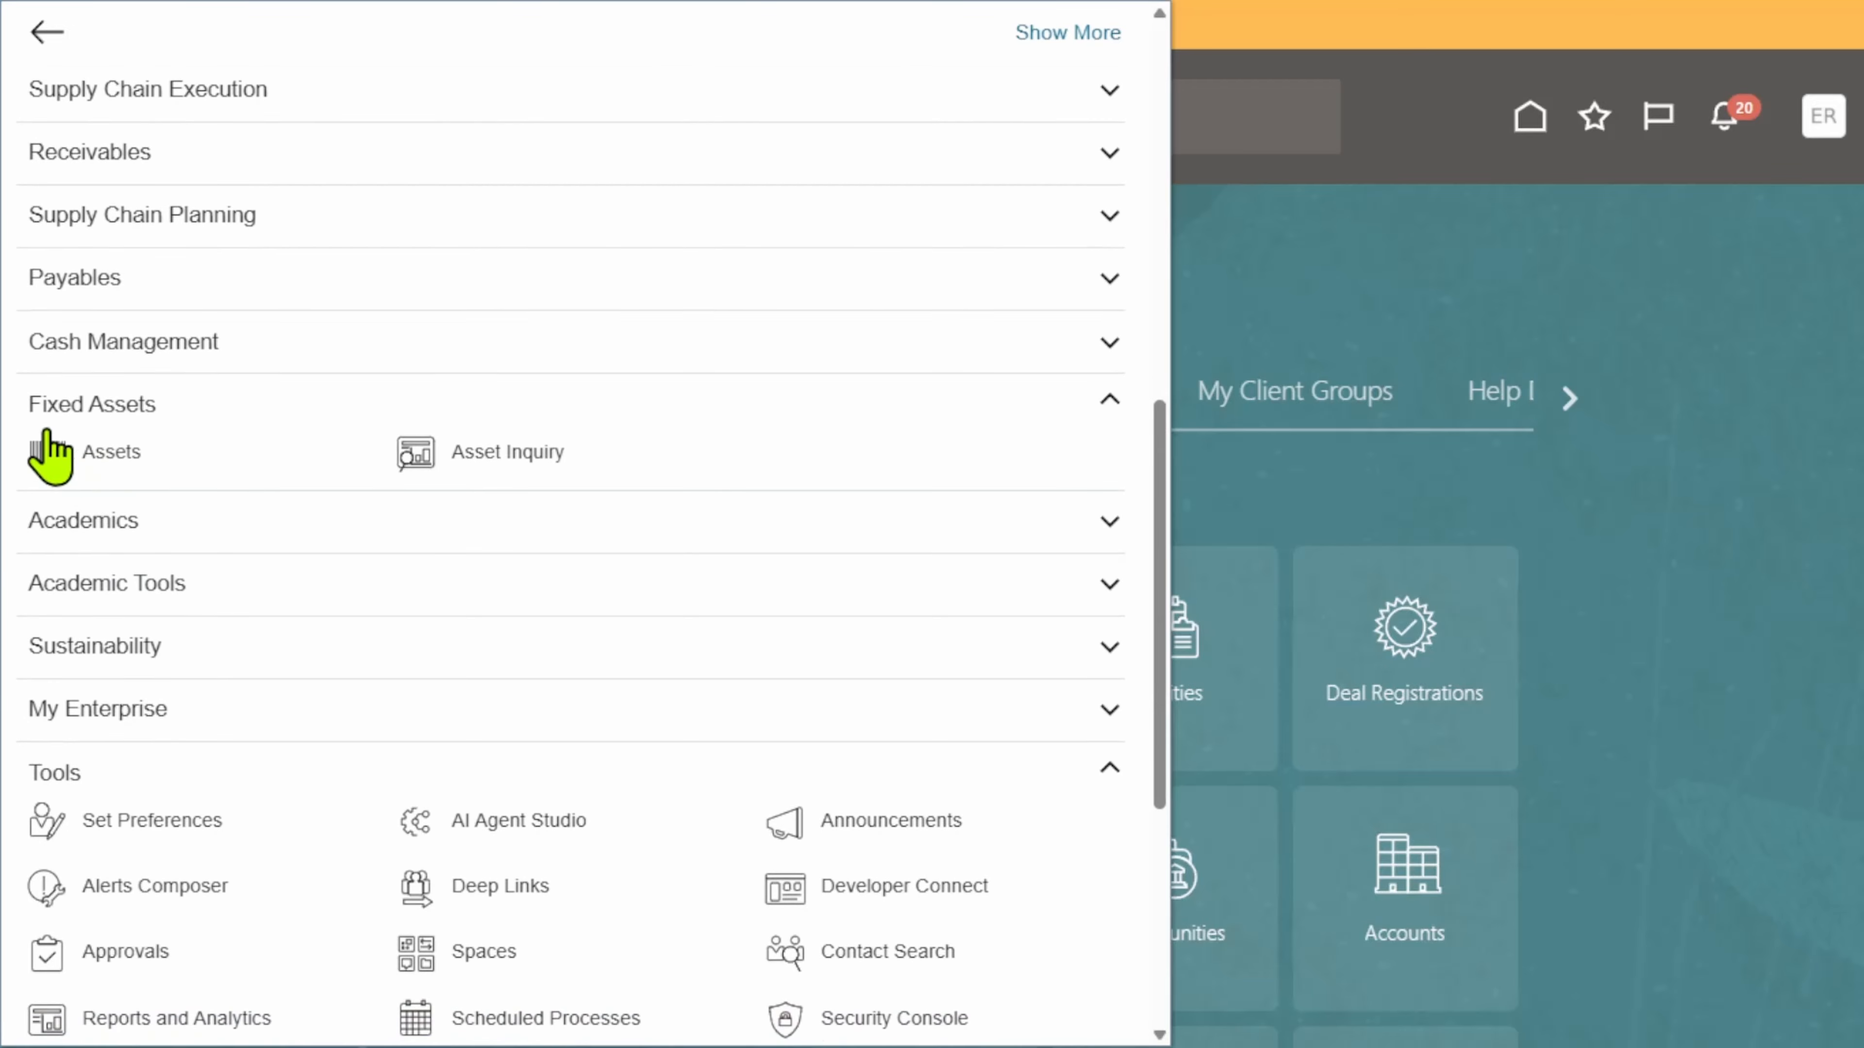
Step: Open the Fixed Assets > Assets work area for the VEYO_CORPORATE_BOOK - INR book
click(46, 461)
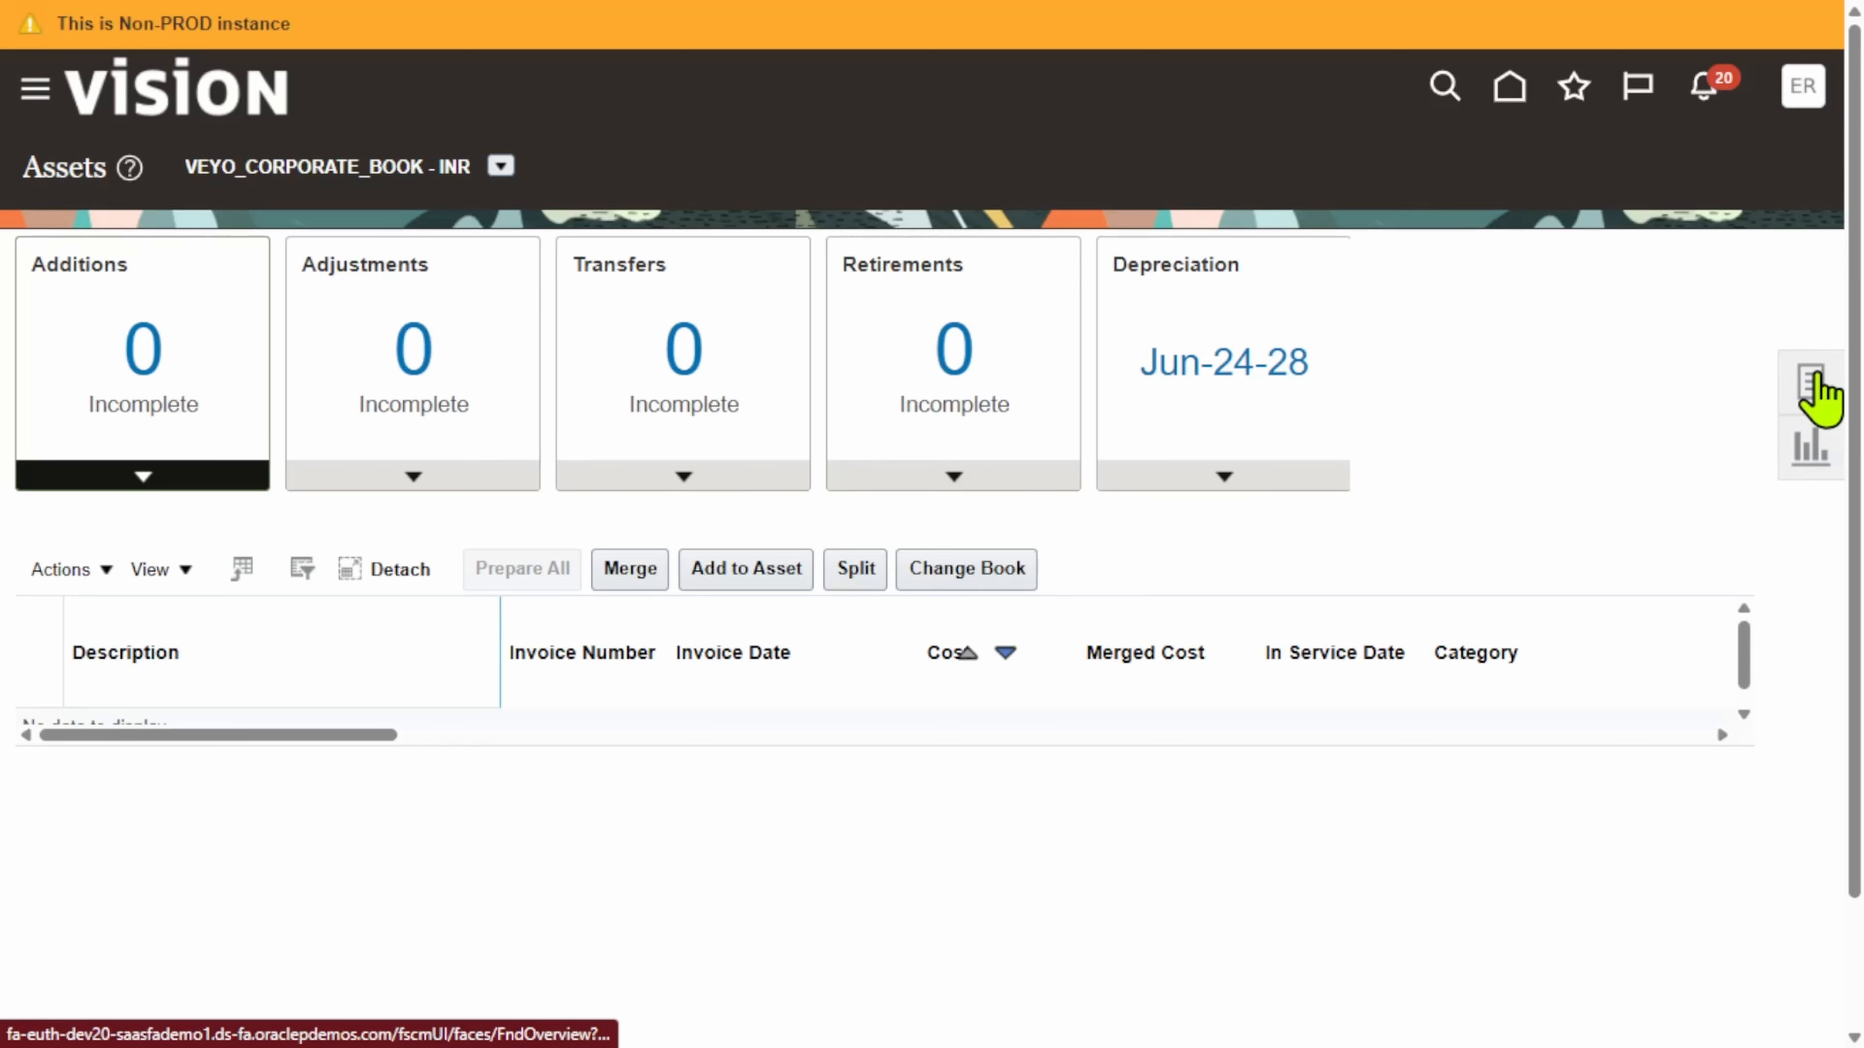
Step: Add a new asset with category ERPZEN BUILDINGS - ERPZEN DLF BUILDING
click(1812, 382)
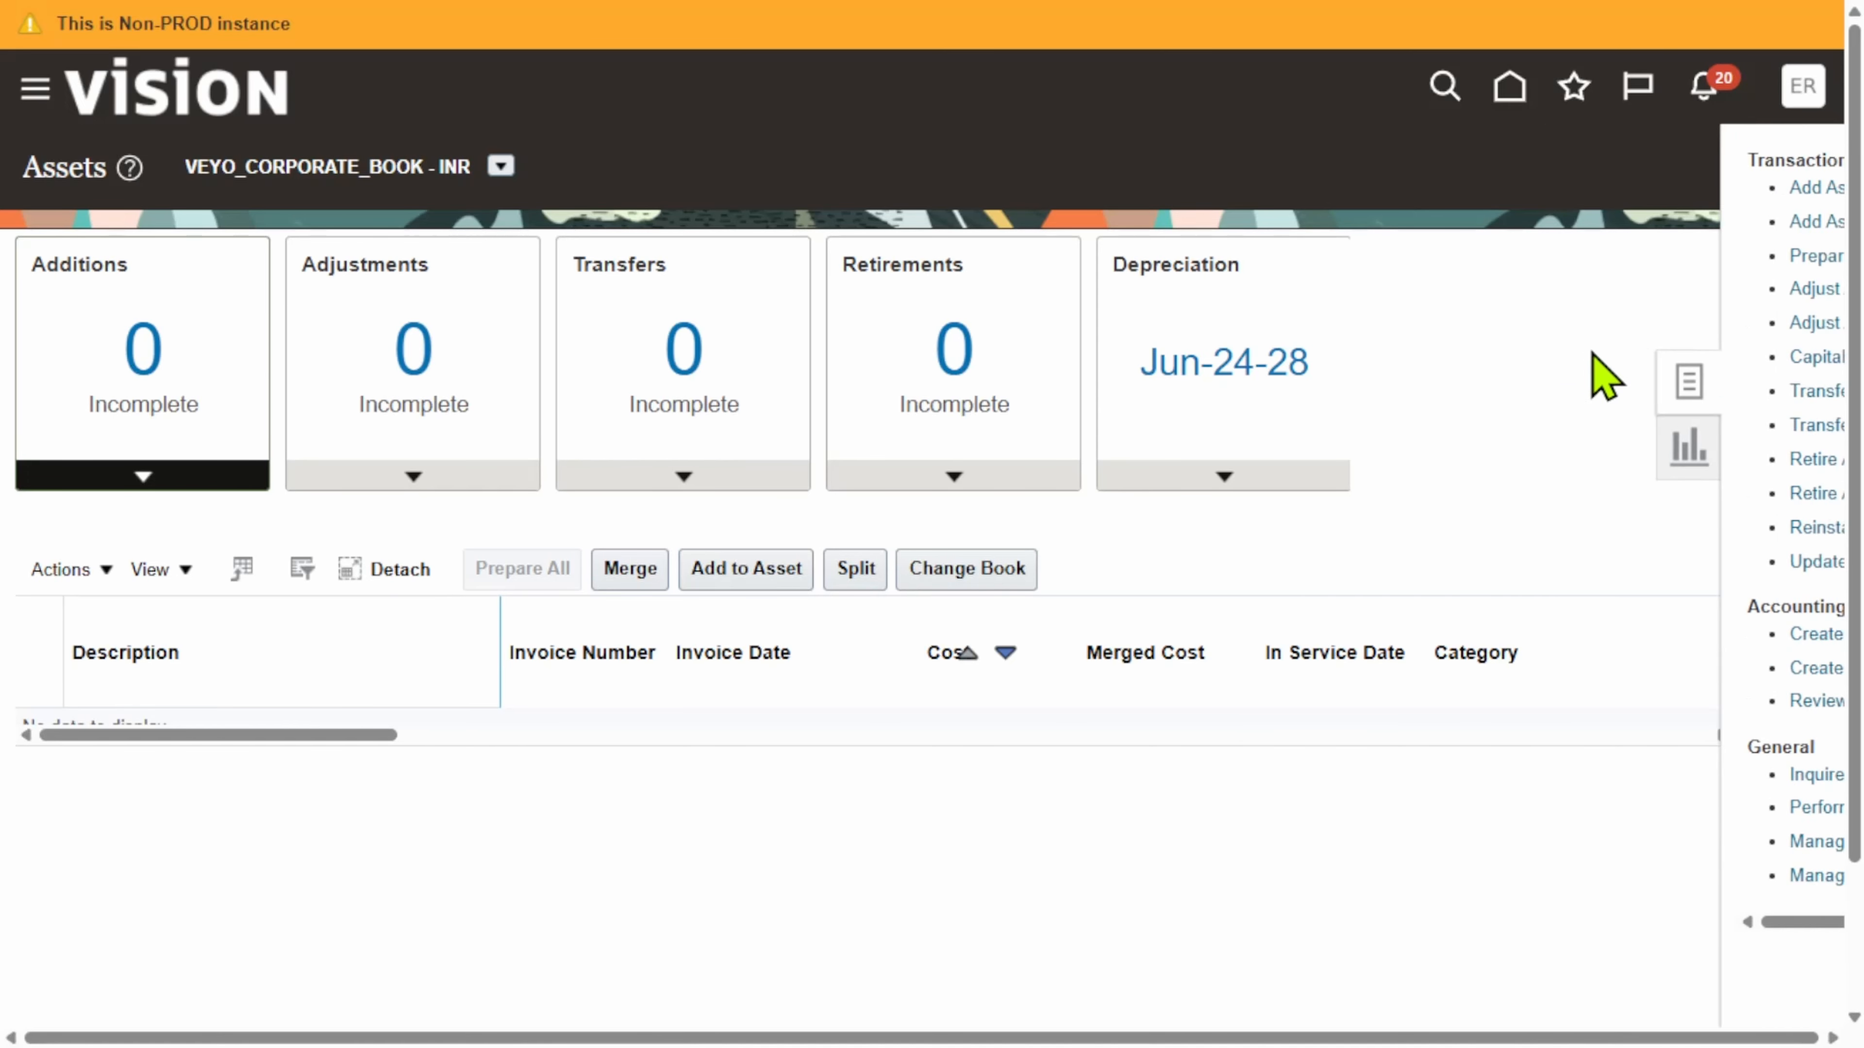
click(1657, 189)
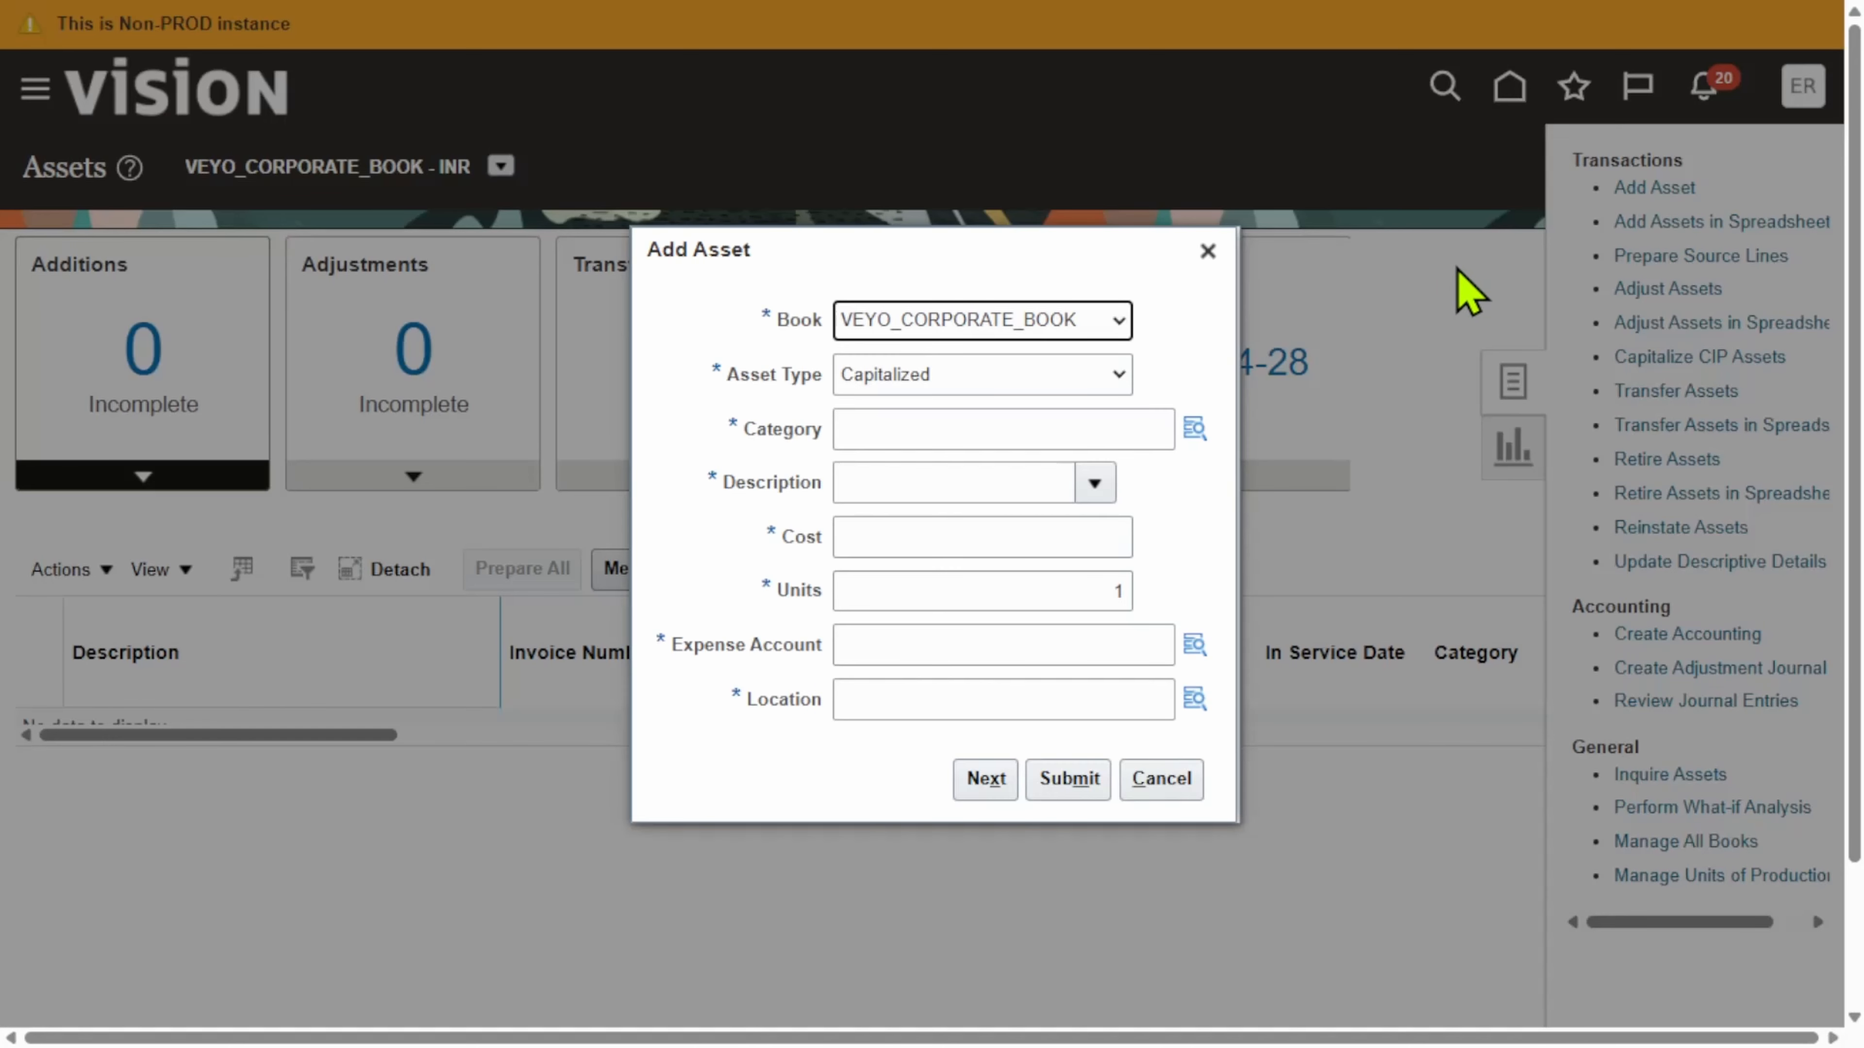
click(1194, 427)
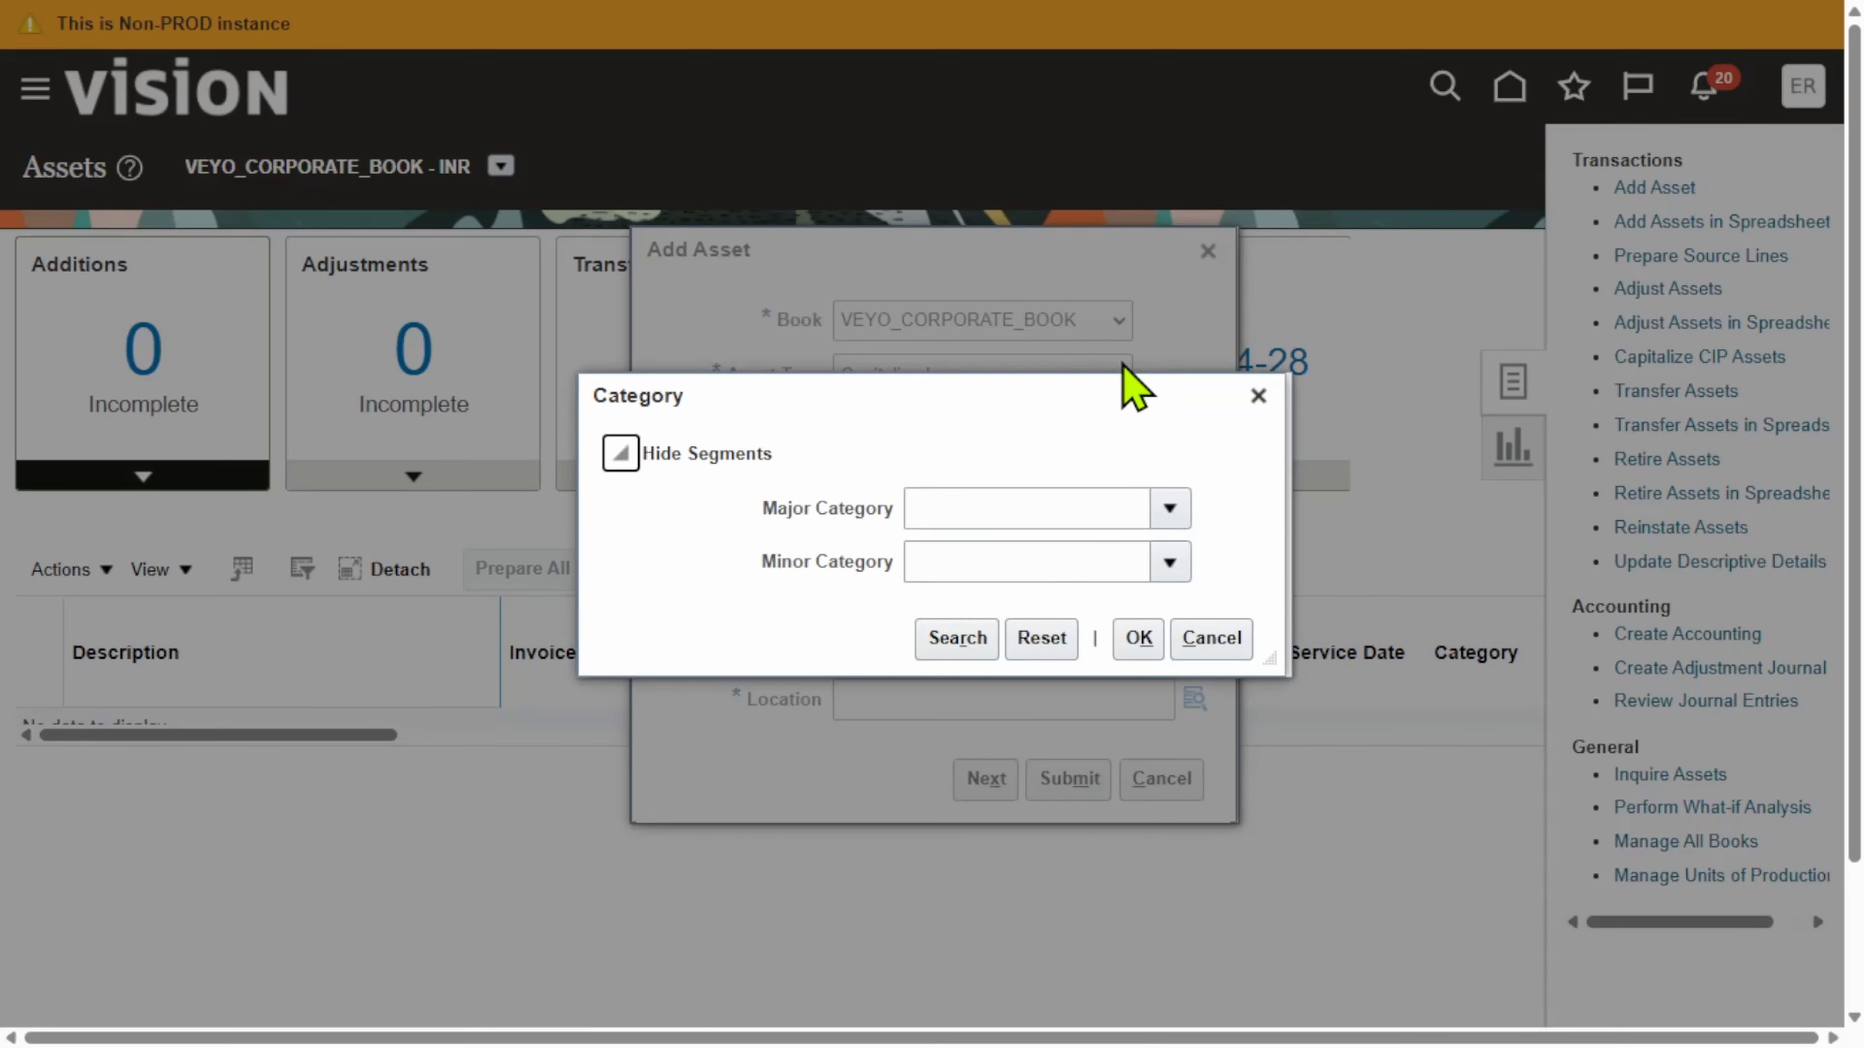
click(1175, 508)
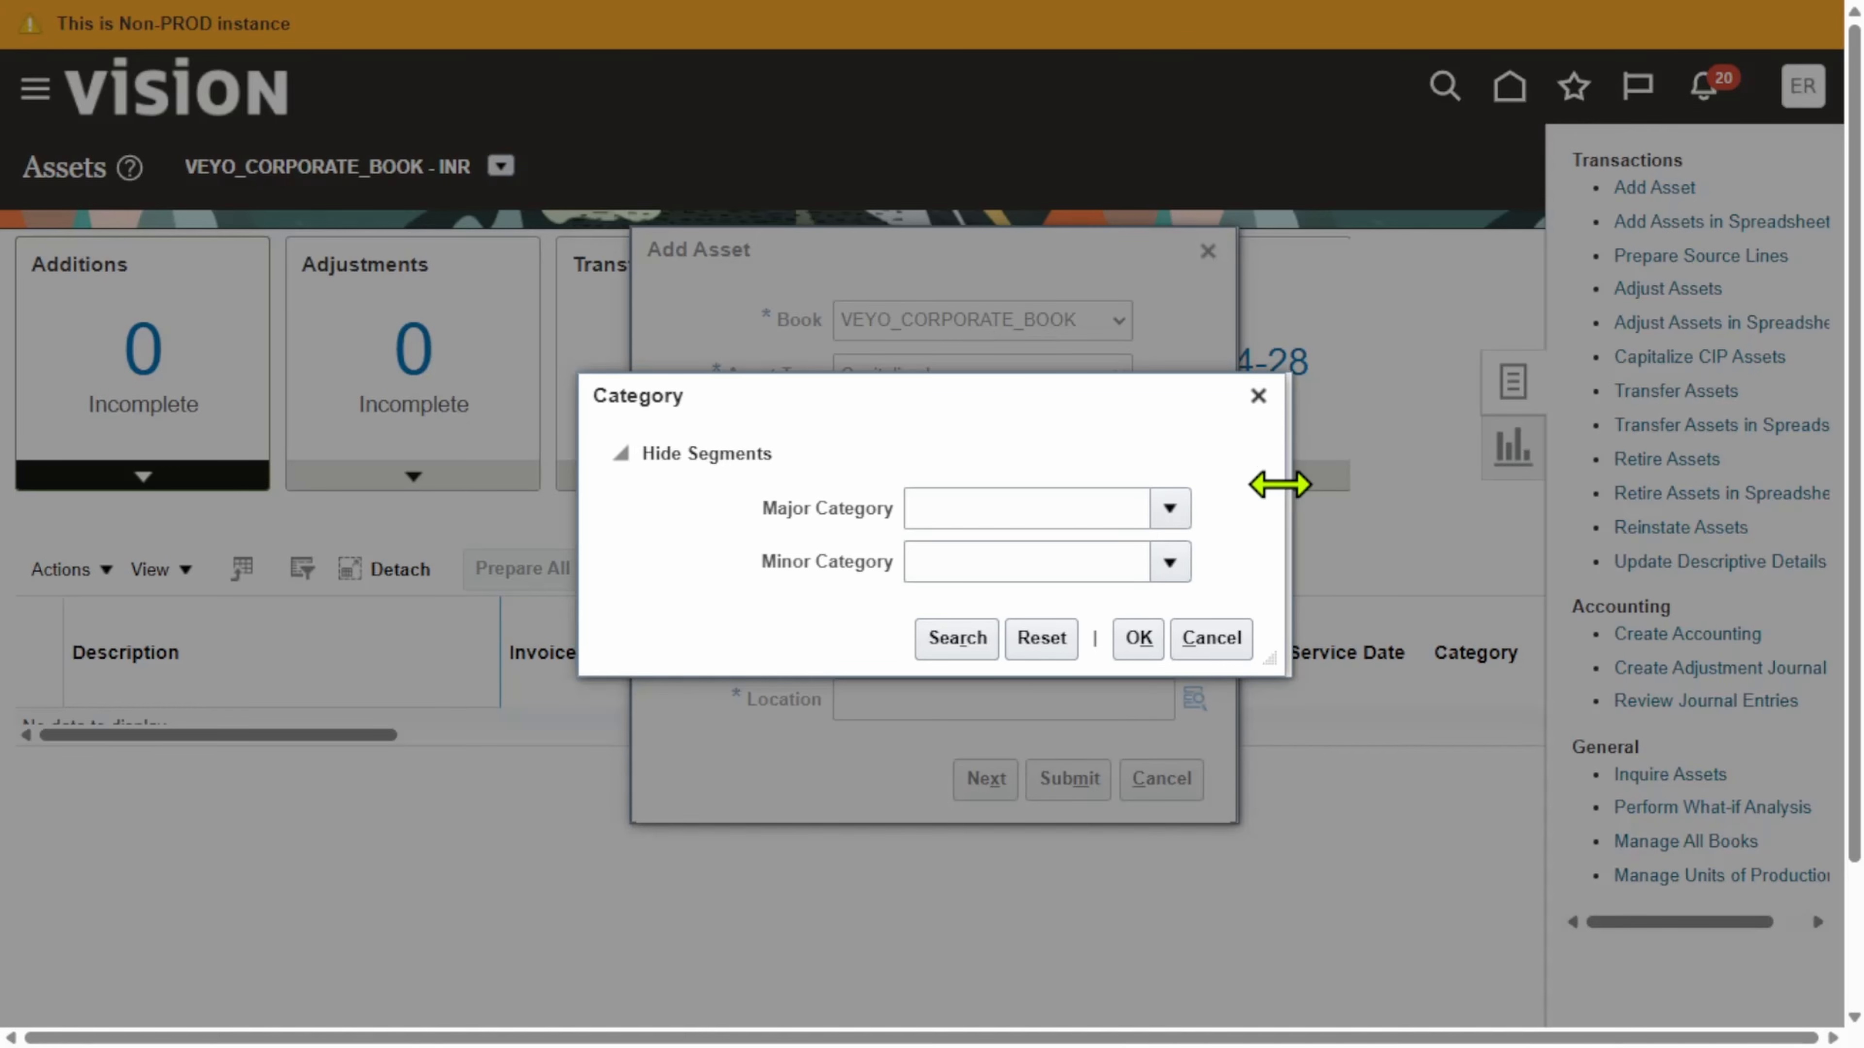
click(1170, 508)
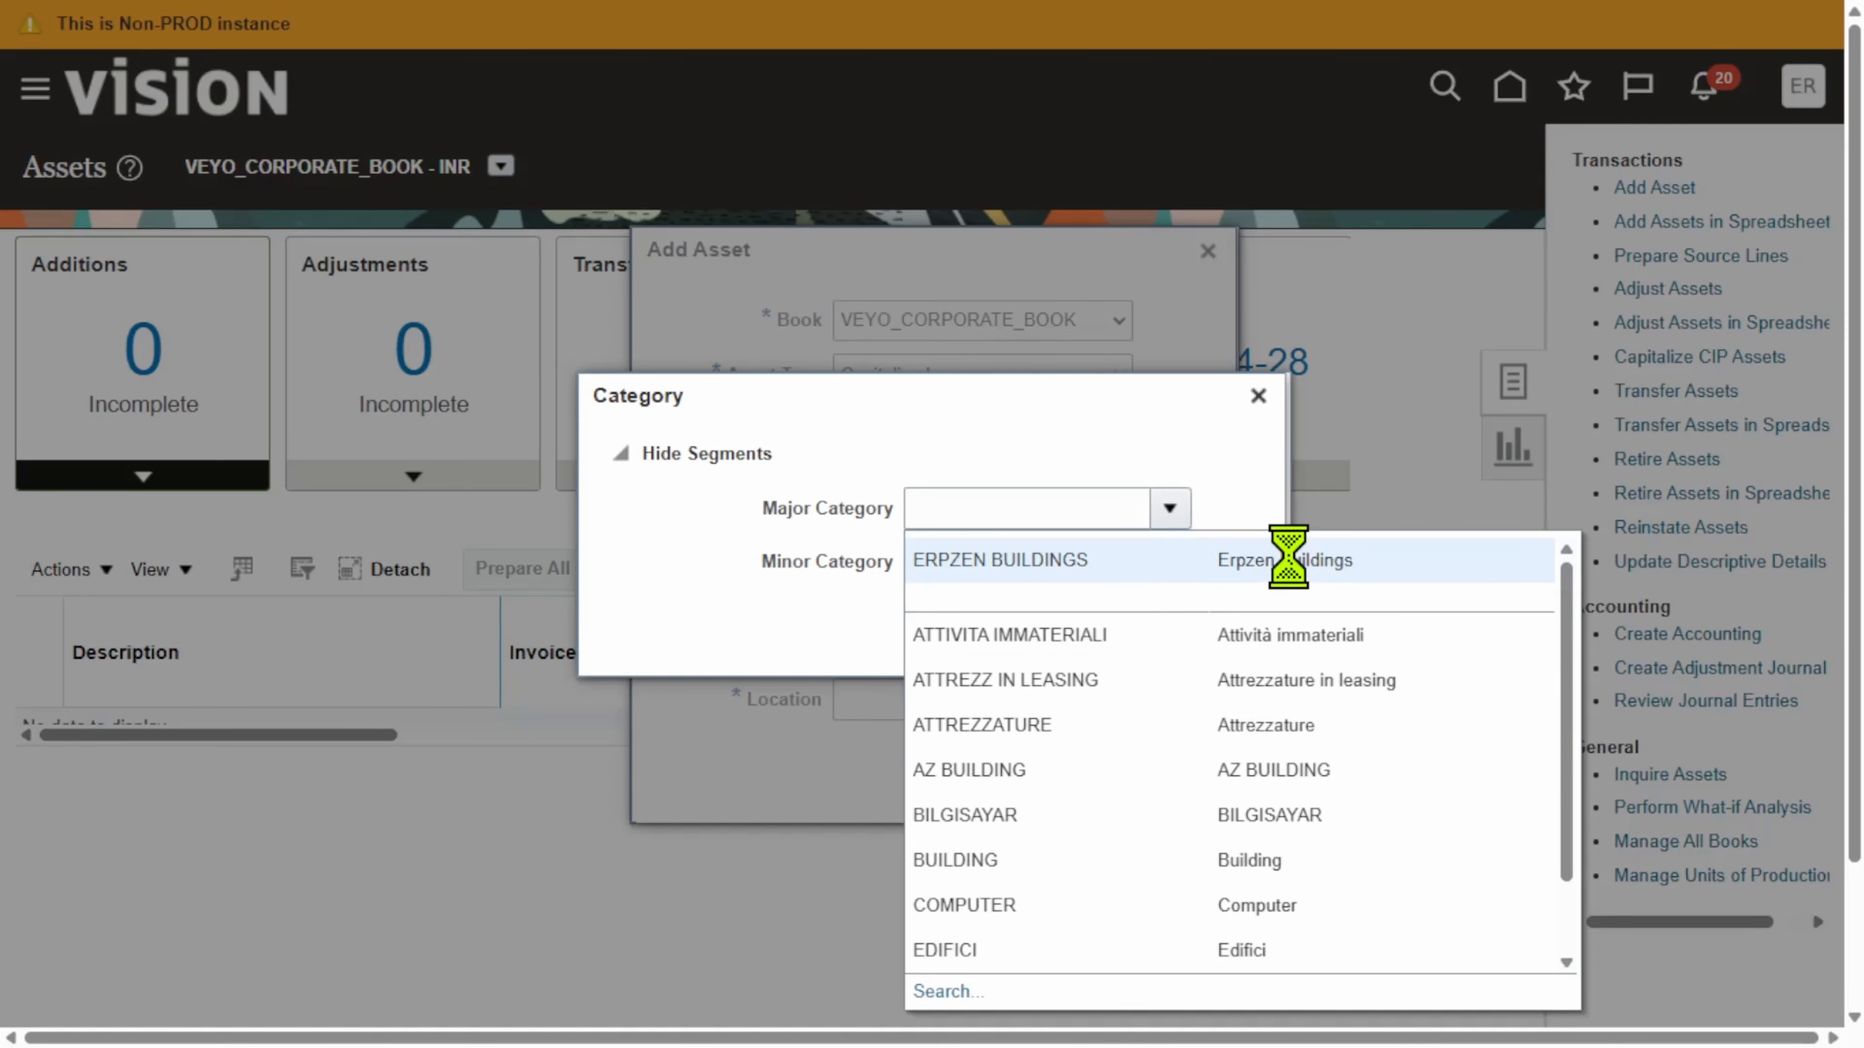
click(1288, 558)
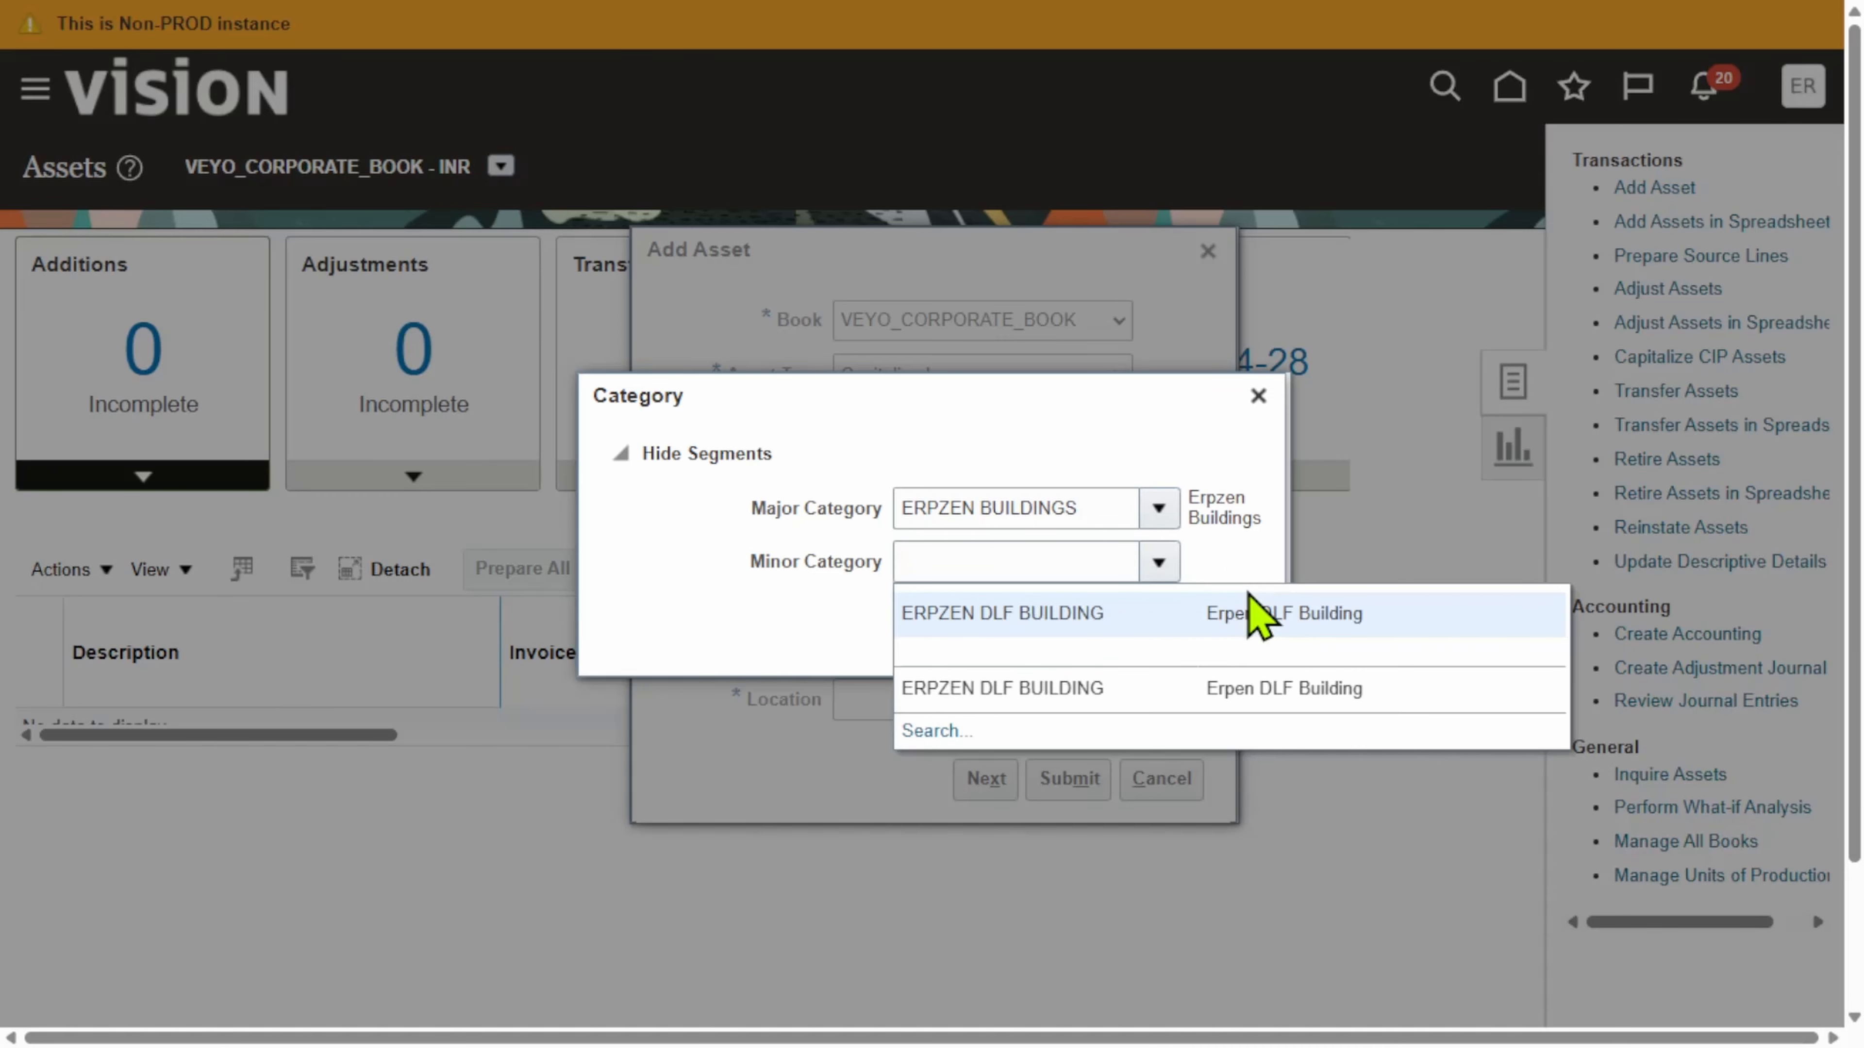
click(1254, 621)
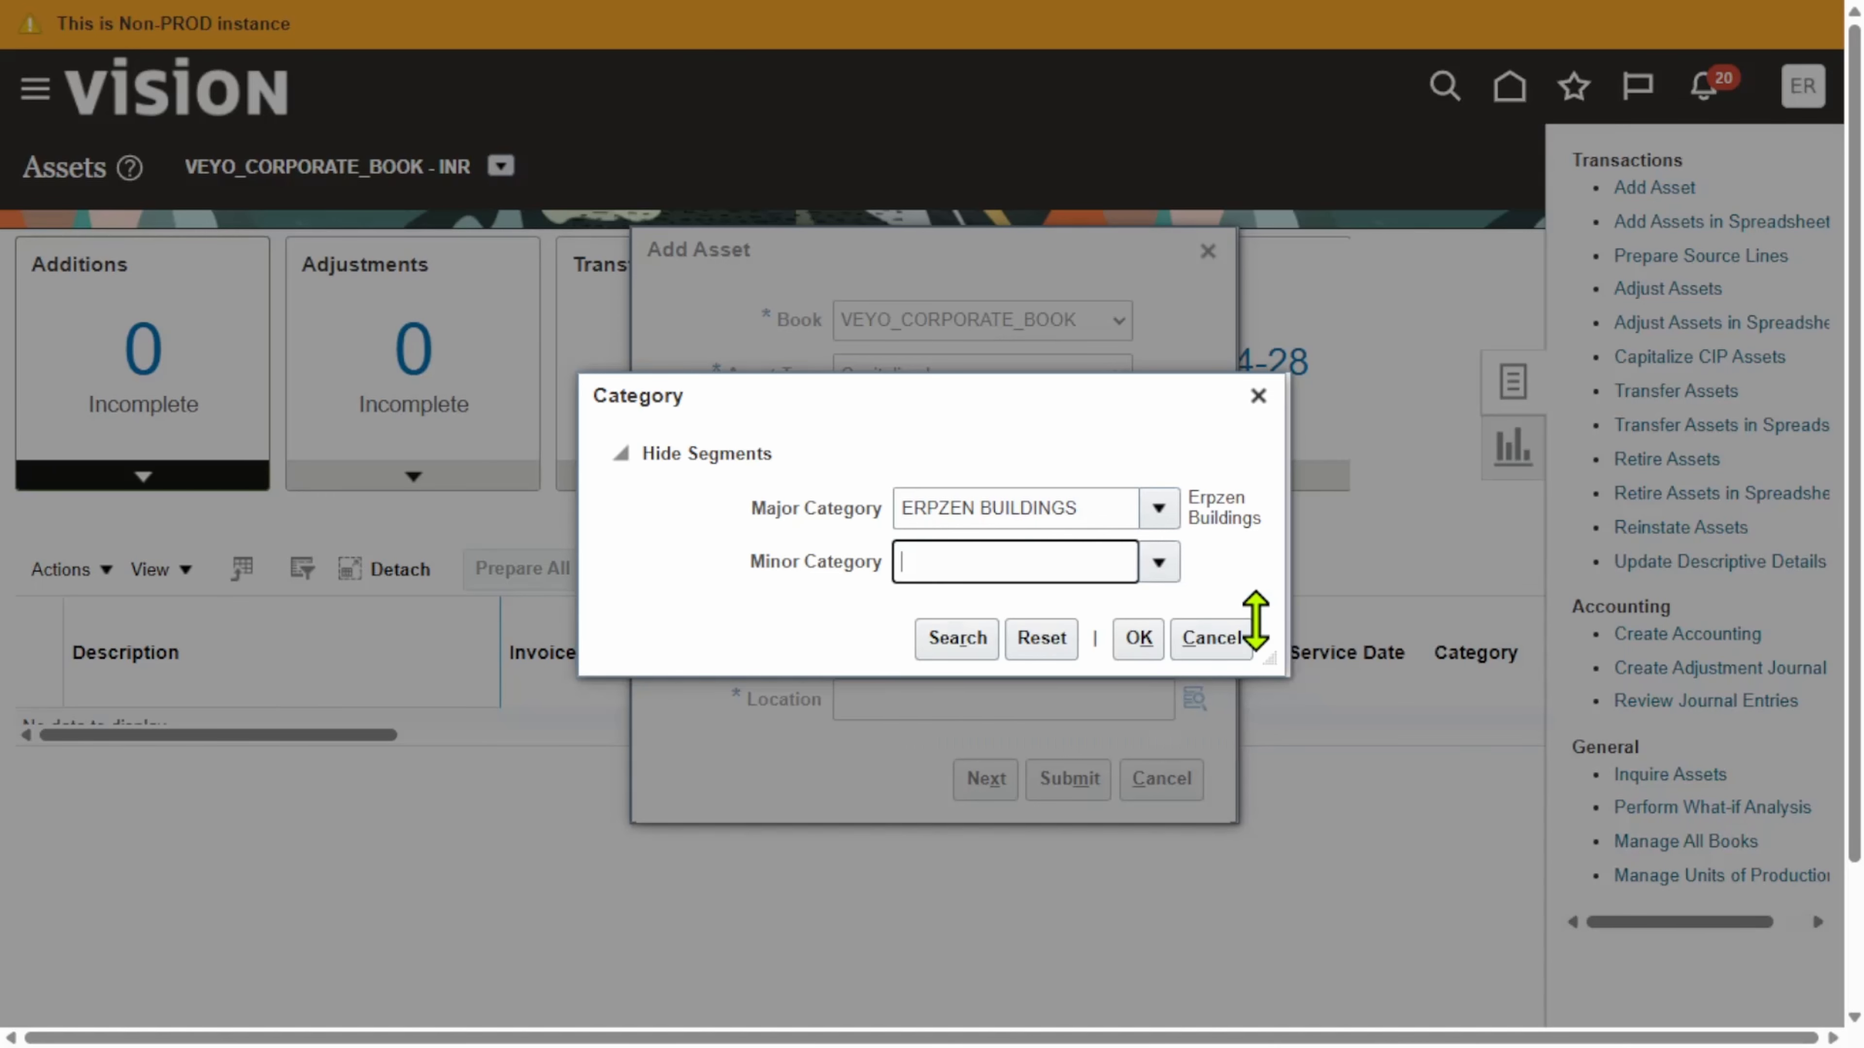
click(1134, 641)
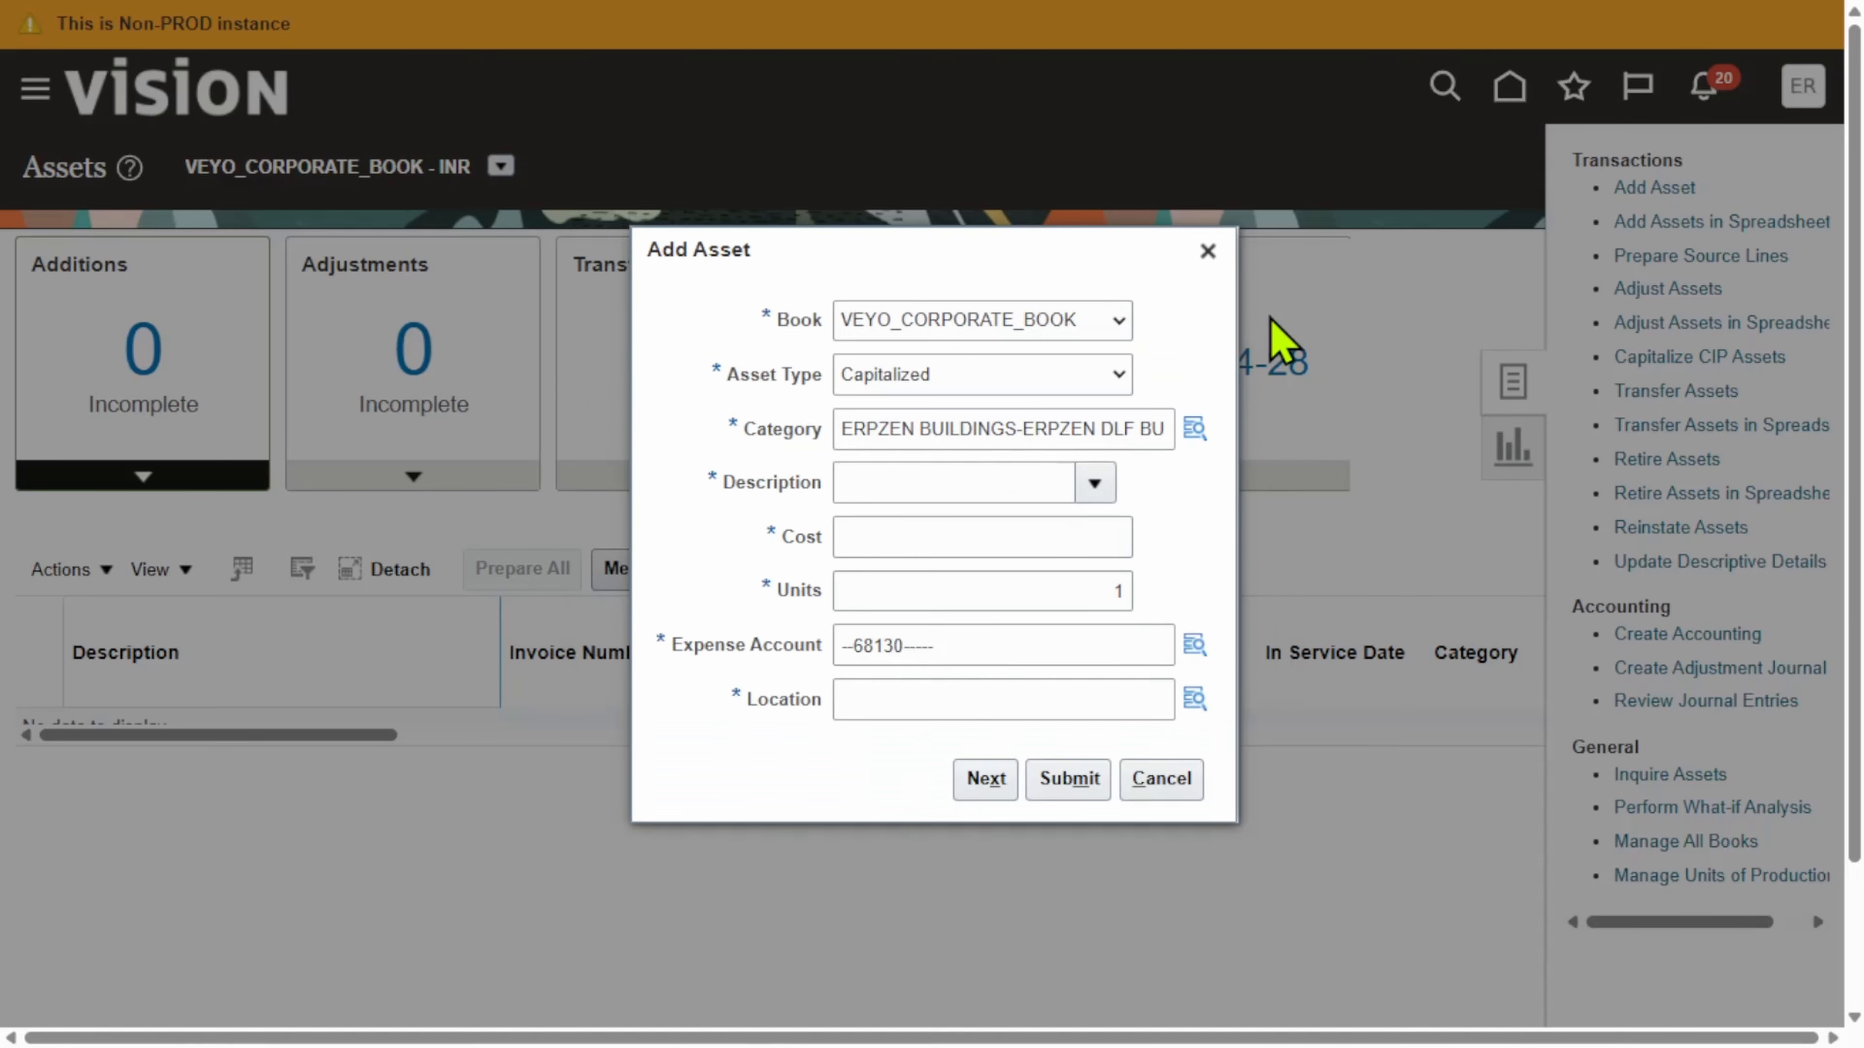
Step: Enter description 'Asset Retirement', cost 999.00 and units 1 for the new asset
click(979, 483)
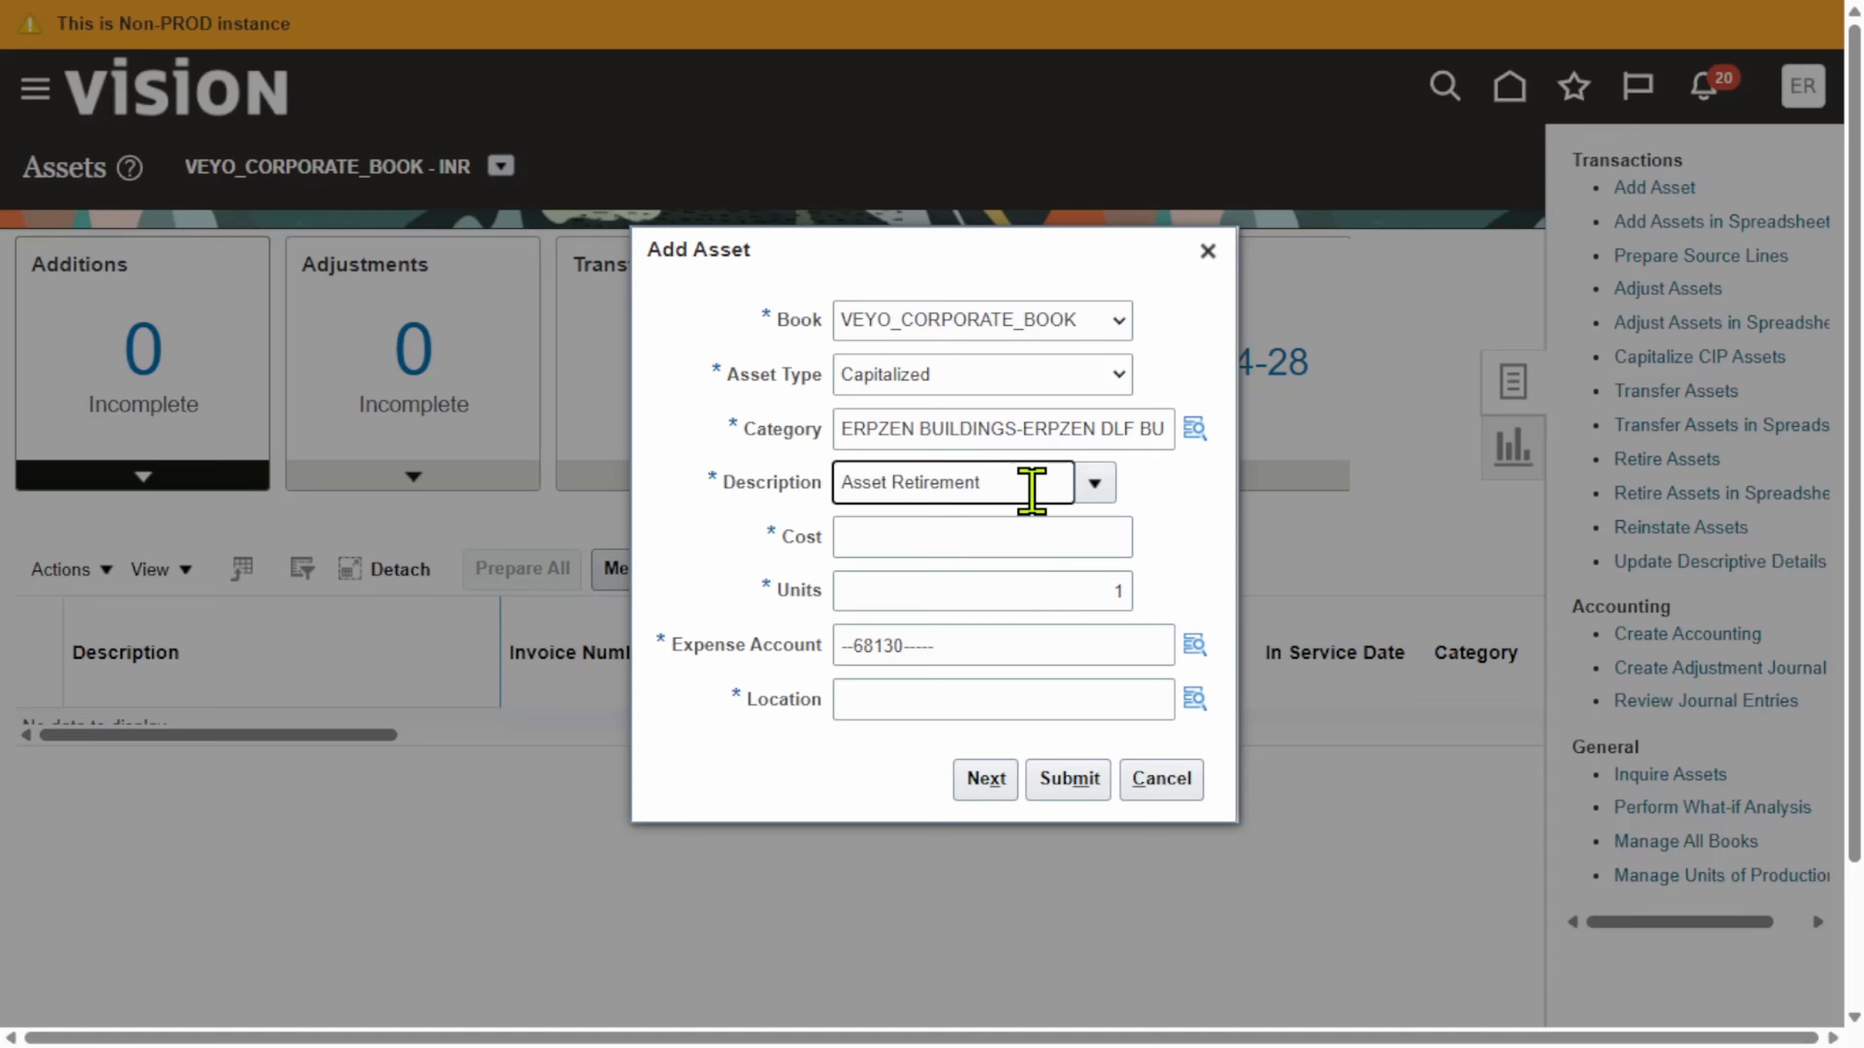
click(1044, 542)
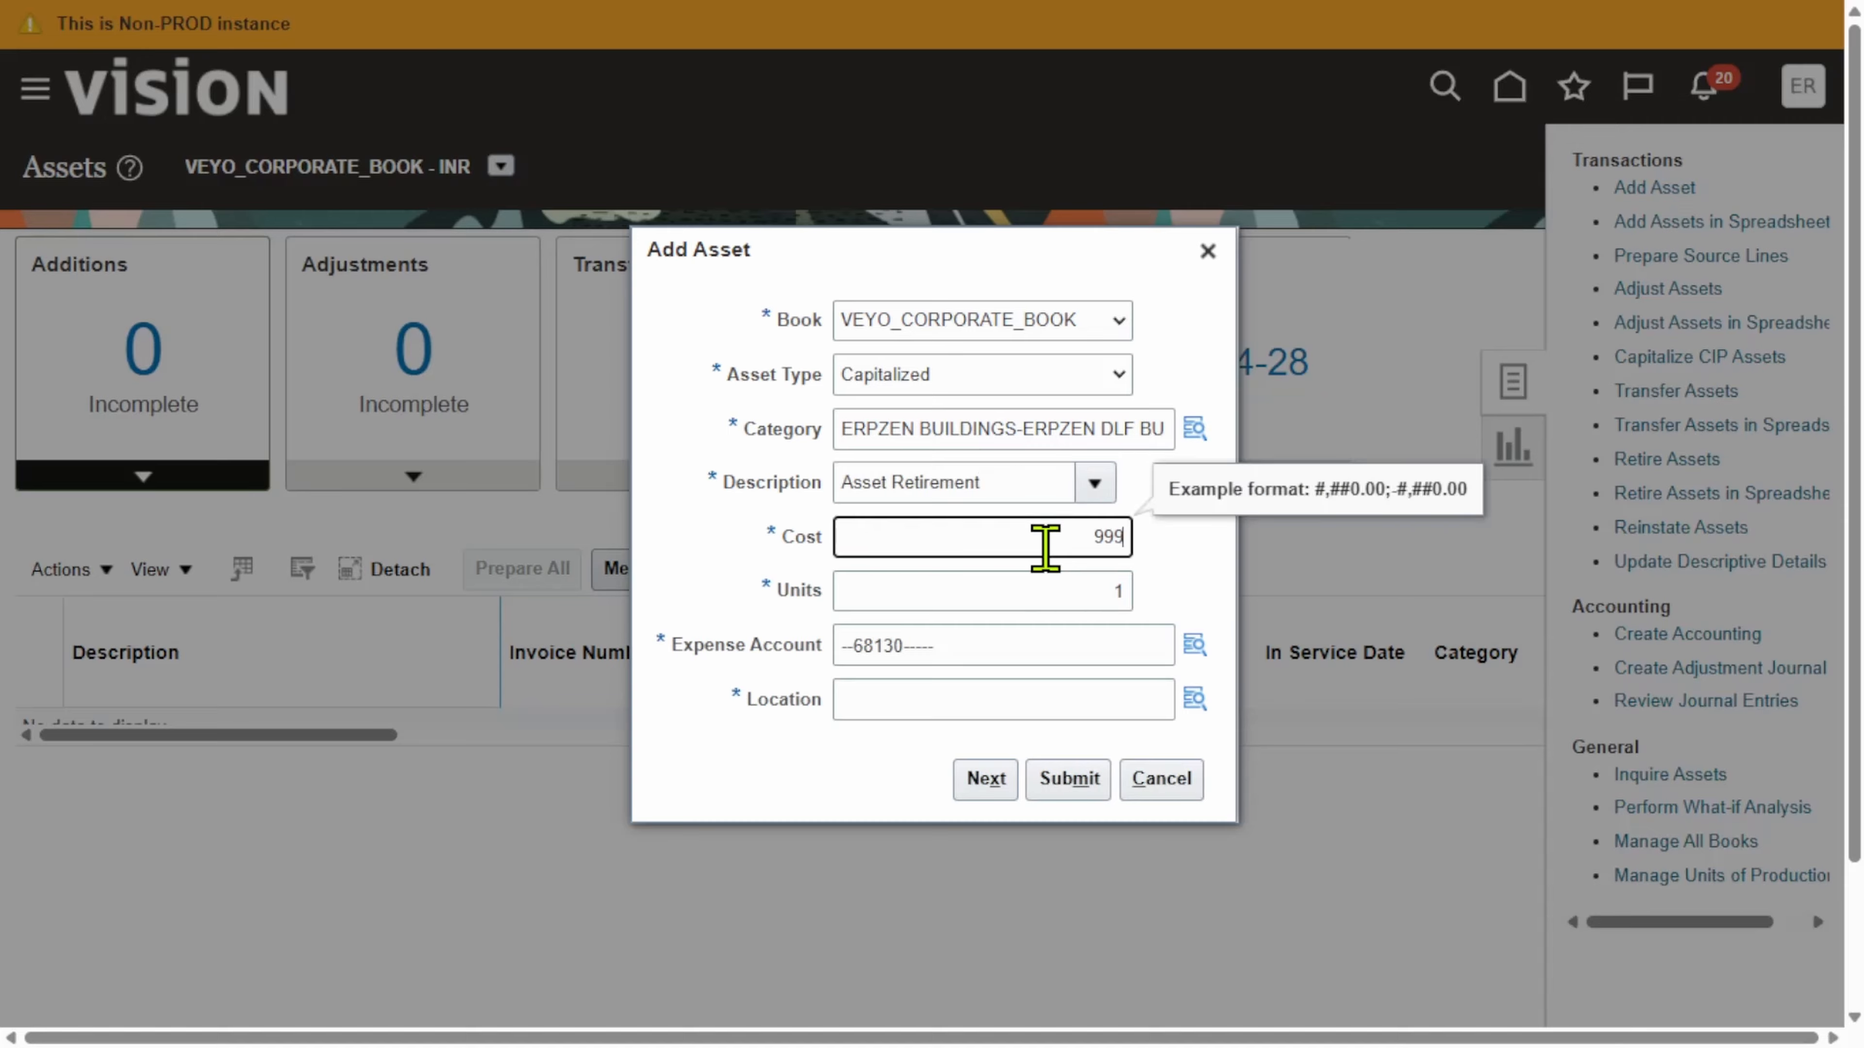
click(1196, 540)
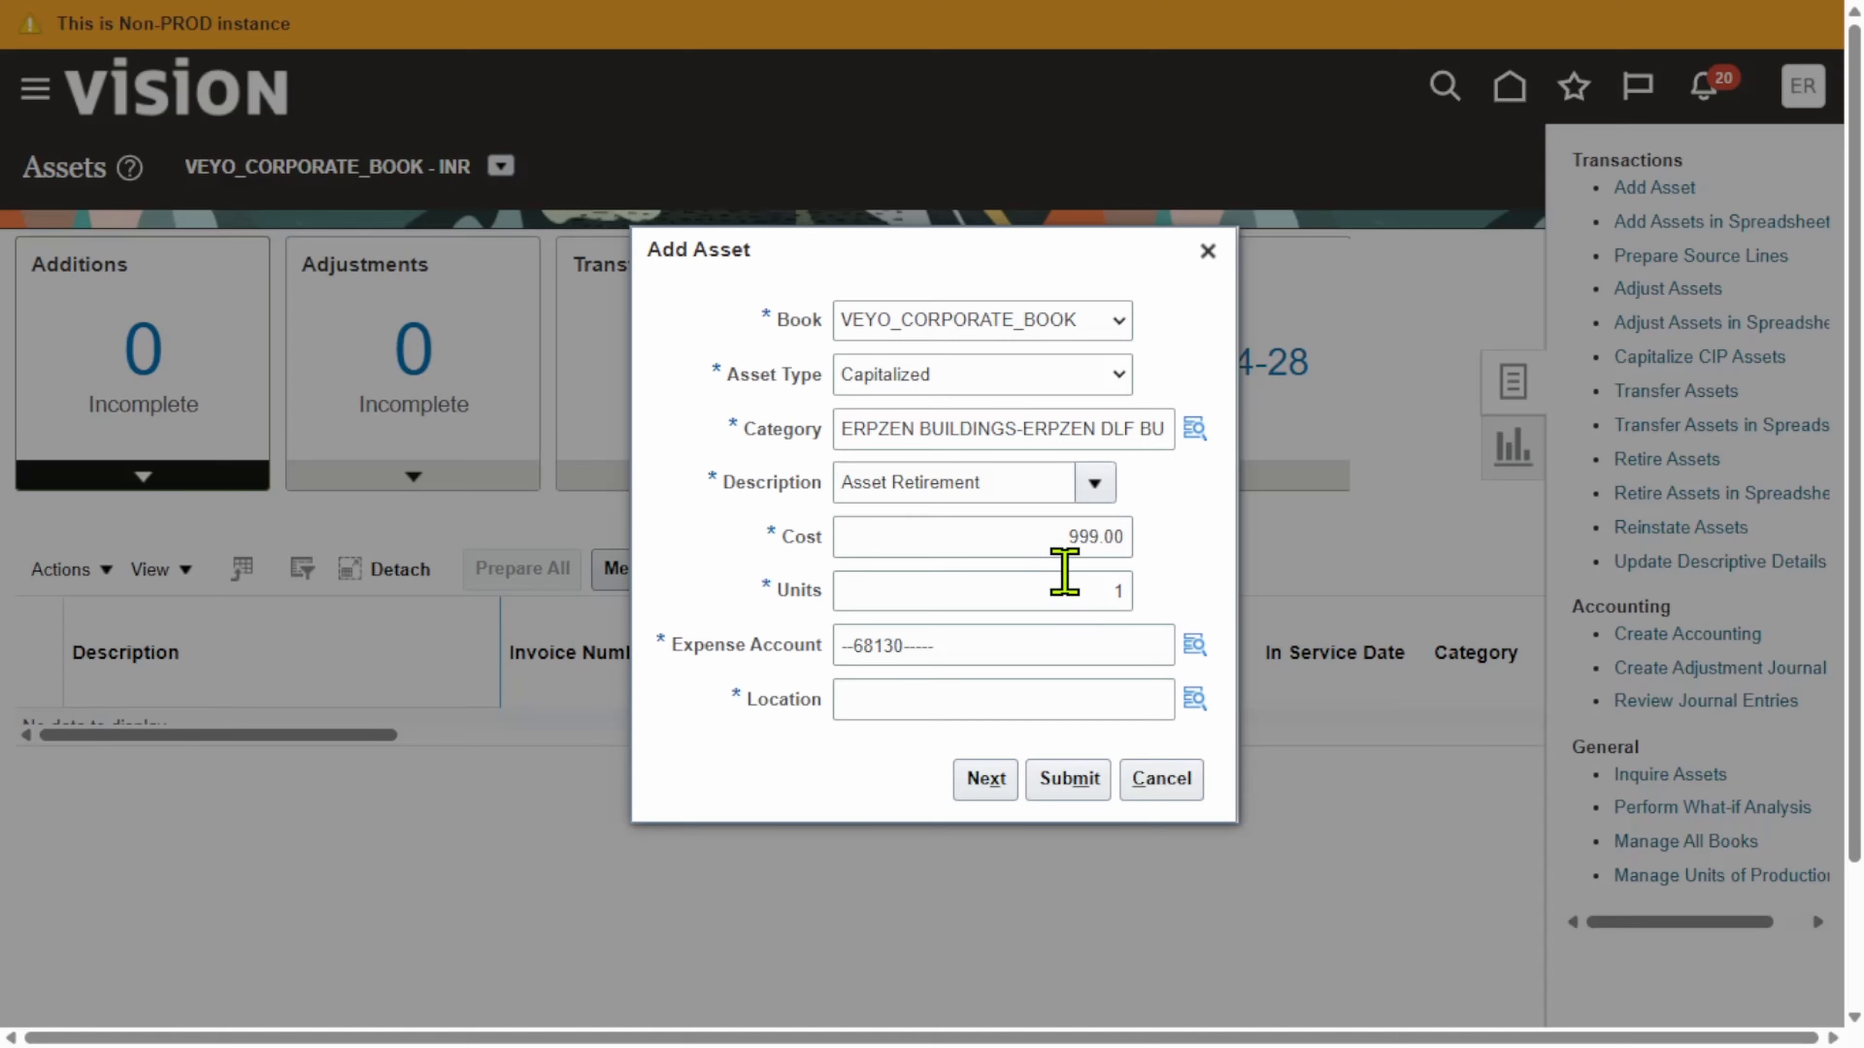
click(1078, 592)
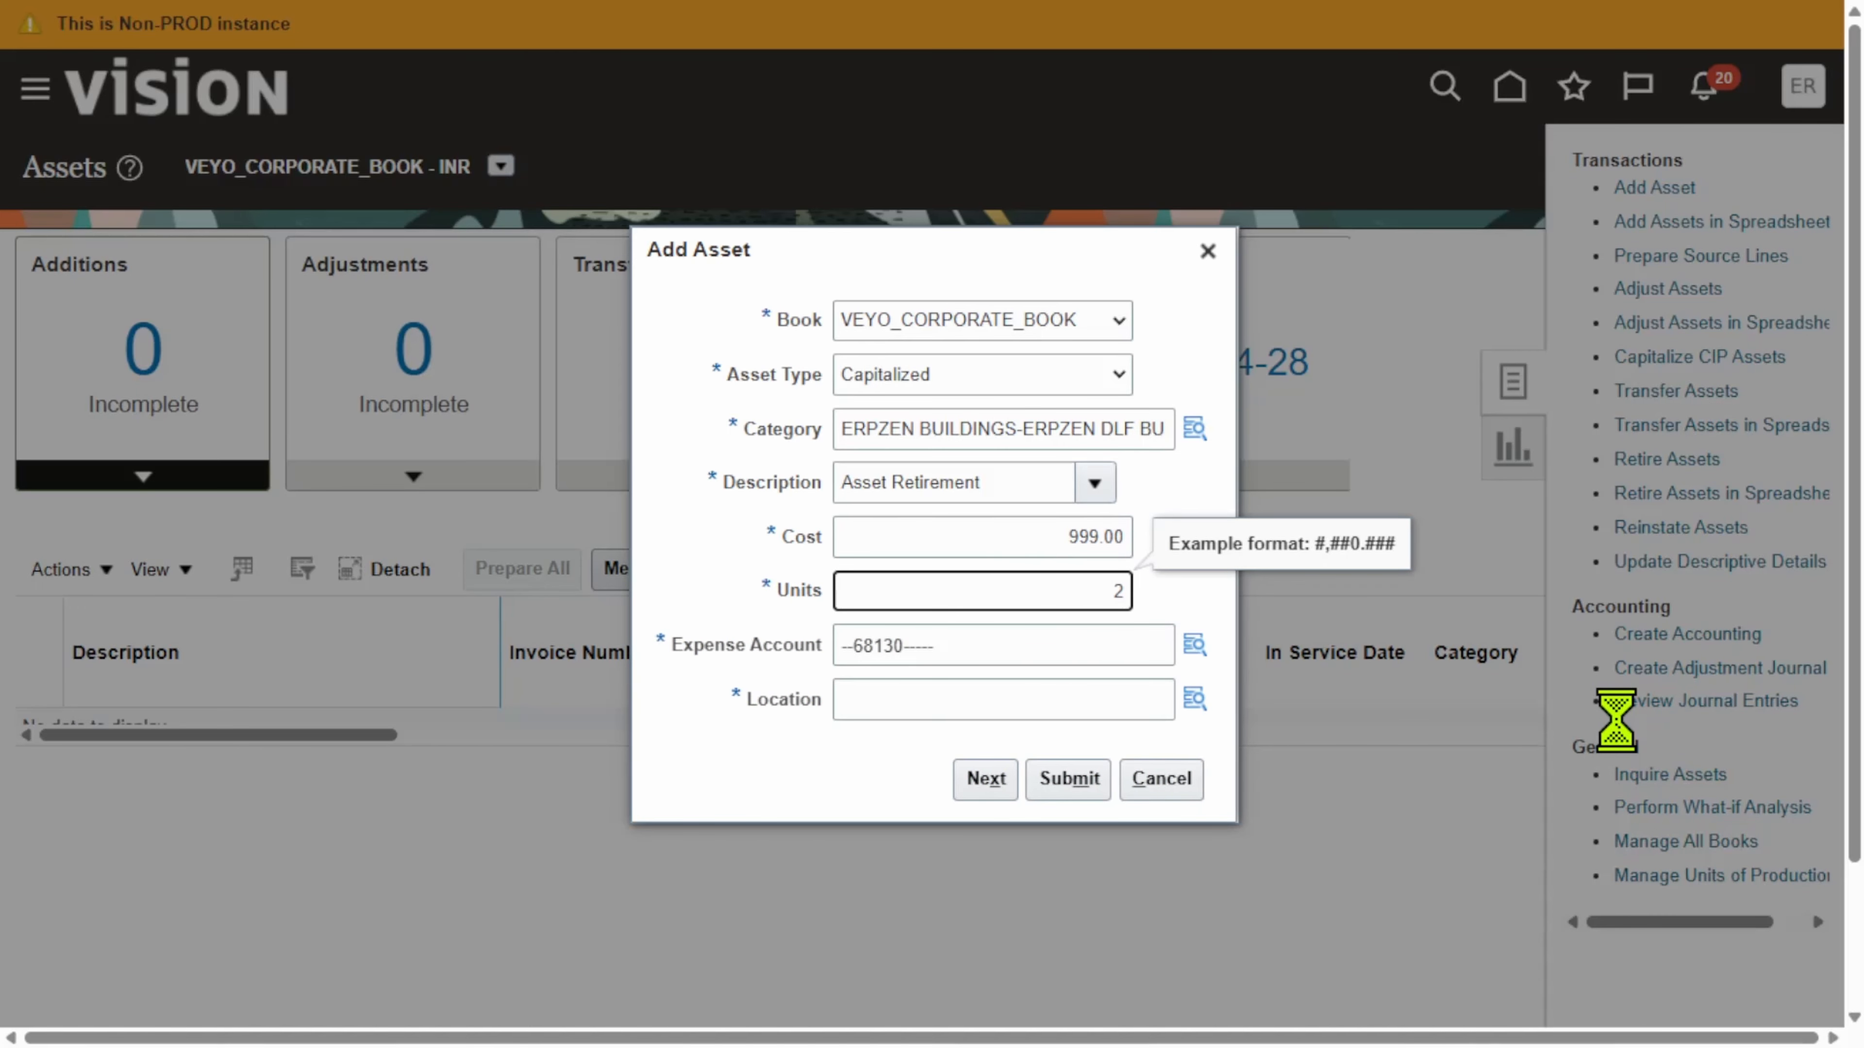
key(BackSpace)
text(1)
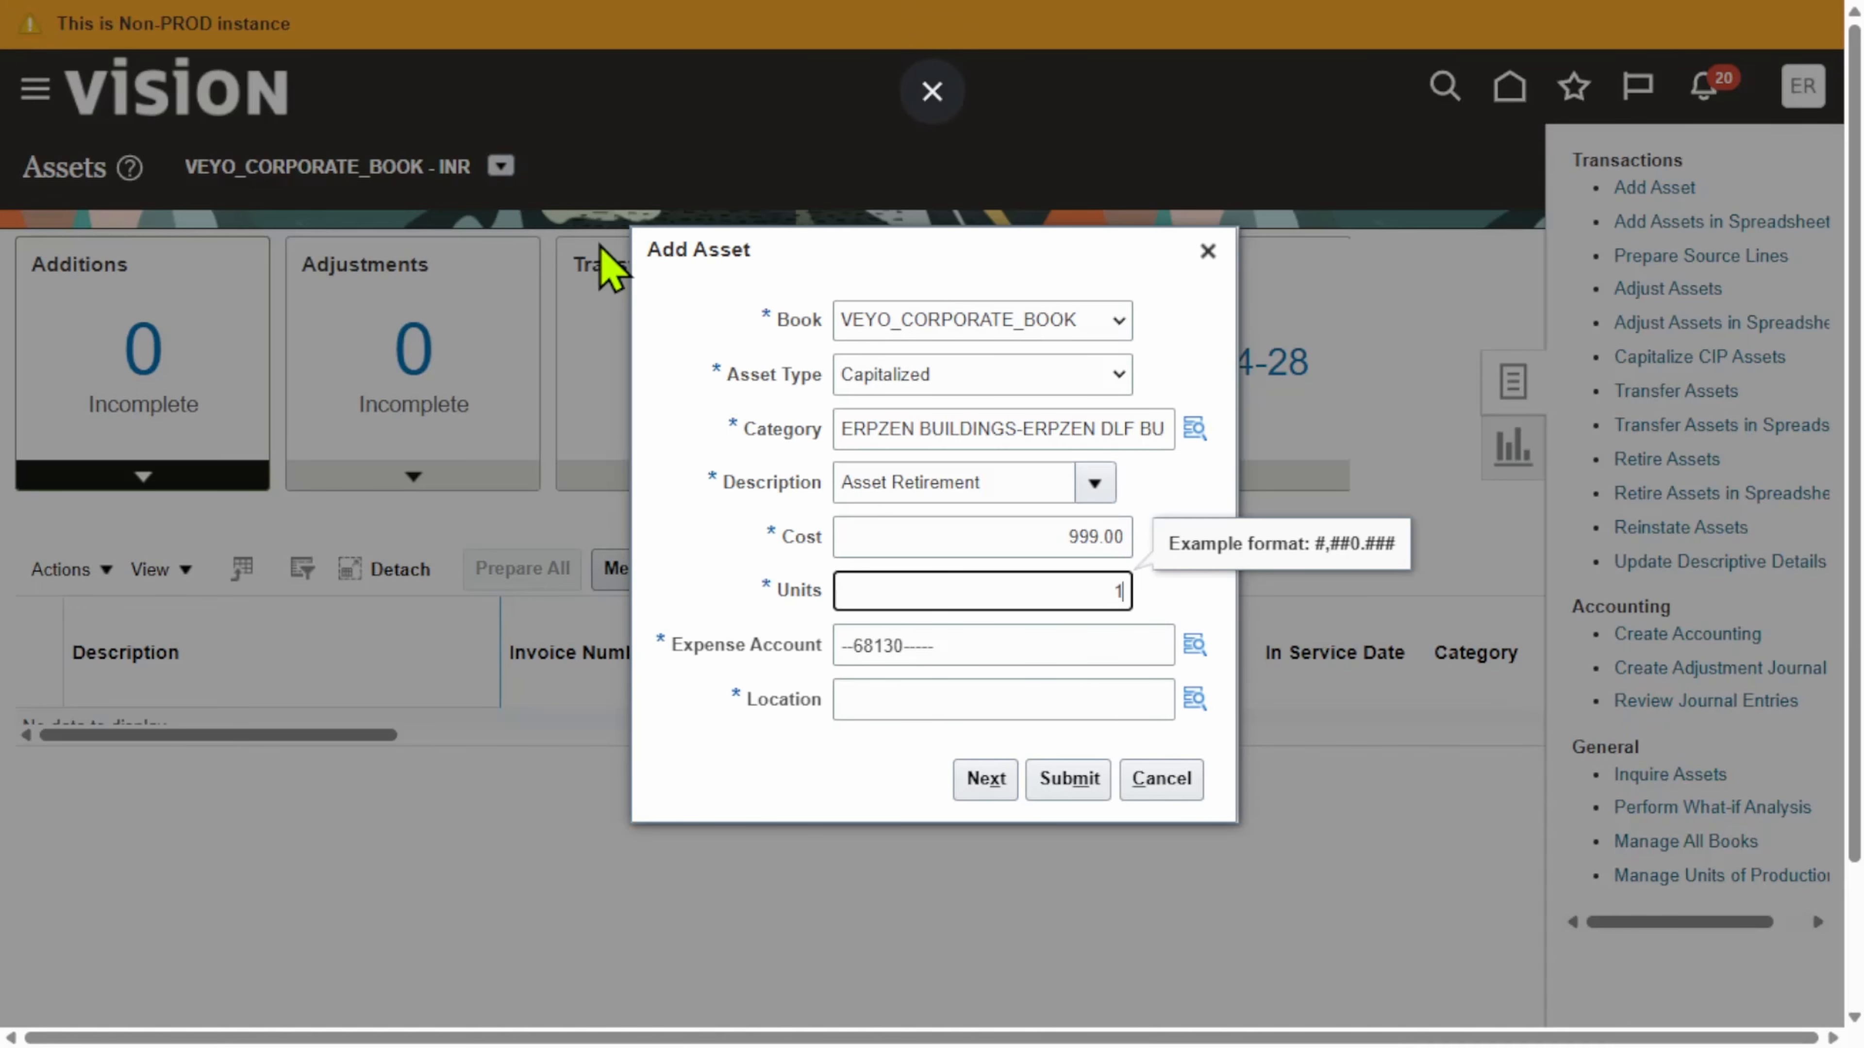
click(1194, 499)
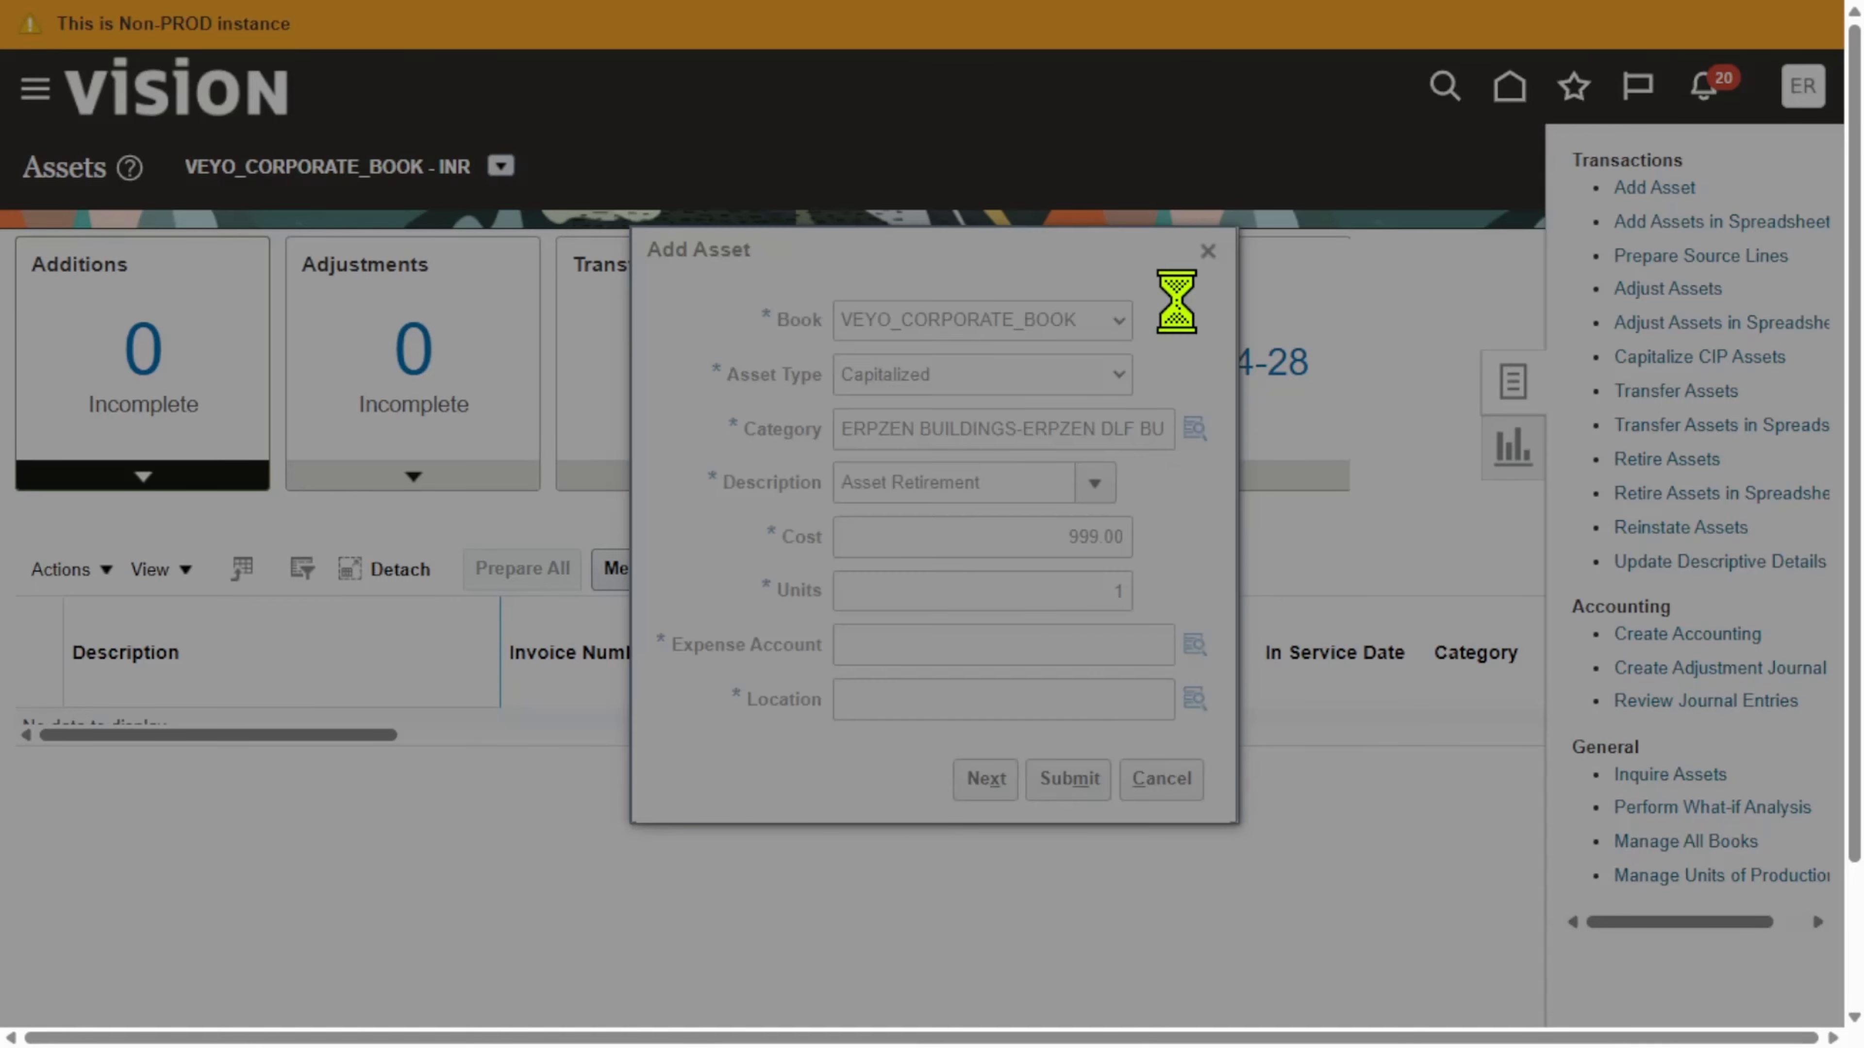
click(961, 801)
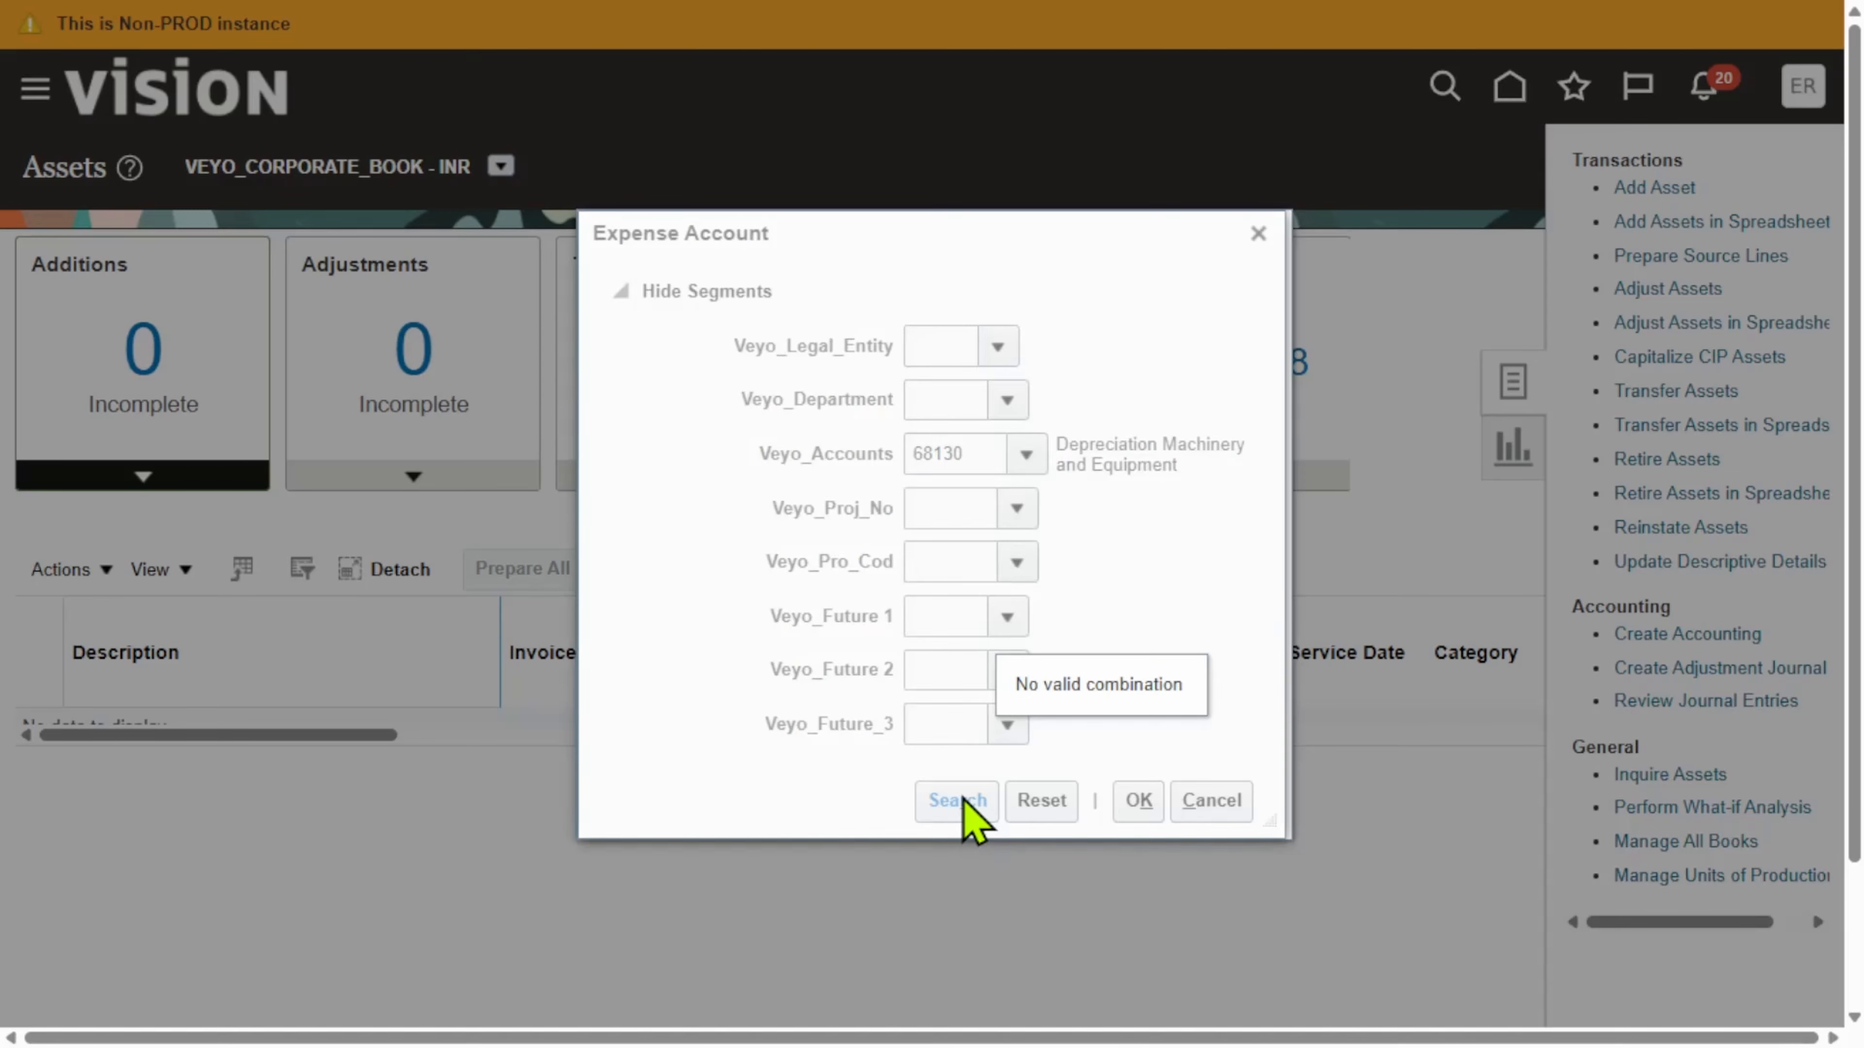
click(961, 802)
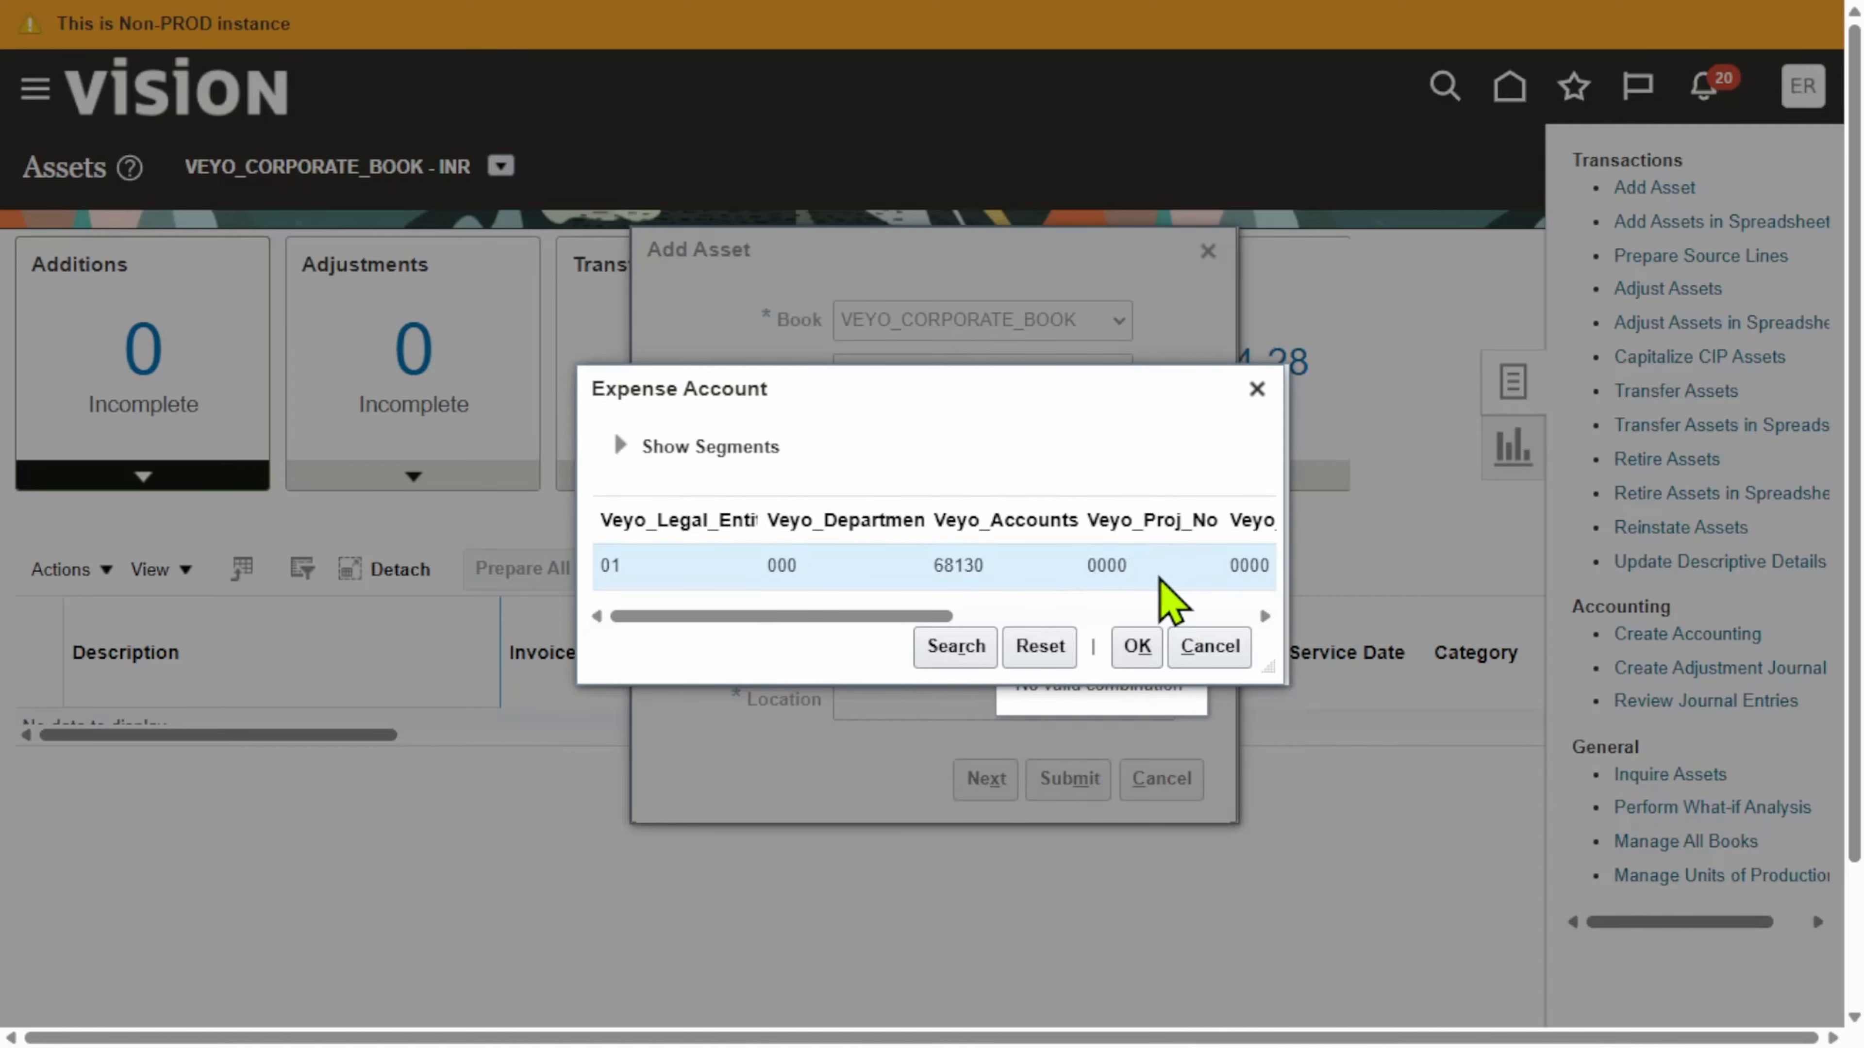
click(1136, 647)
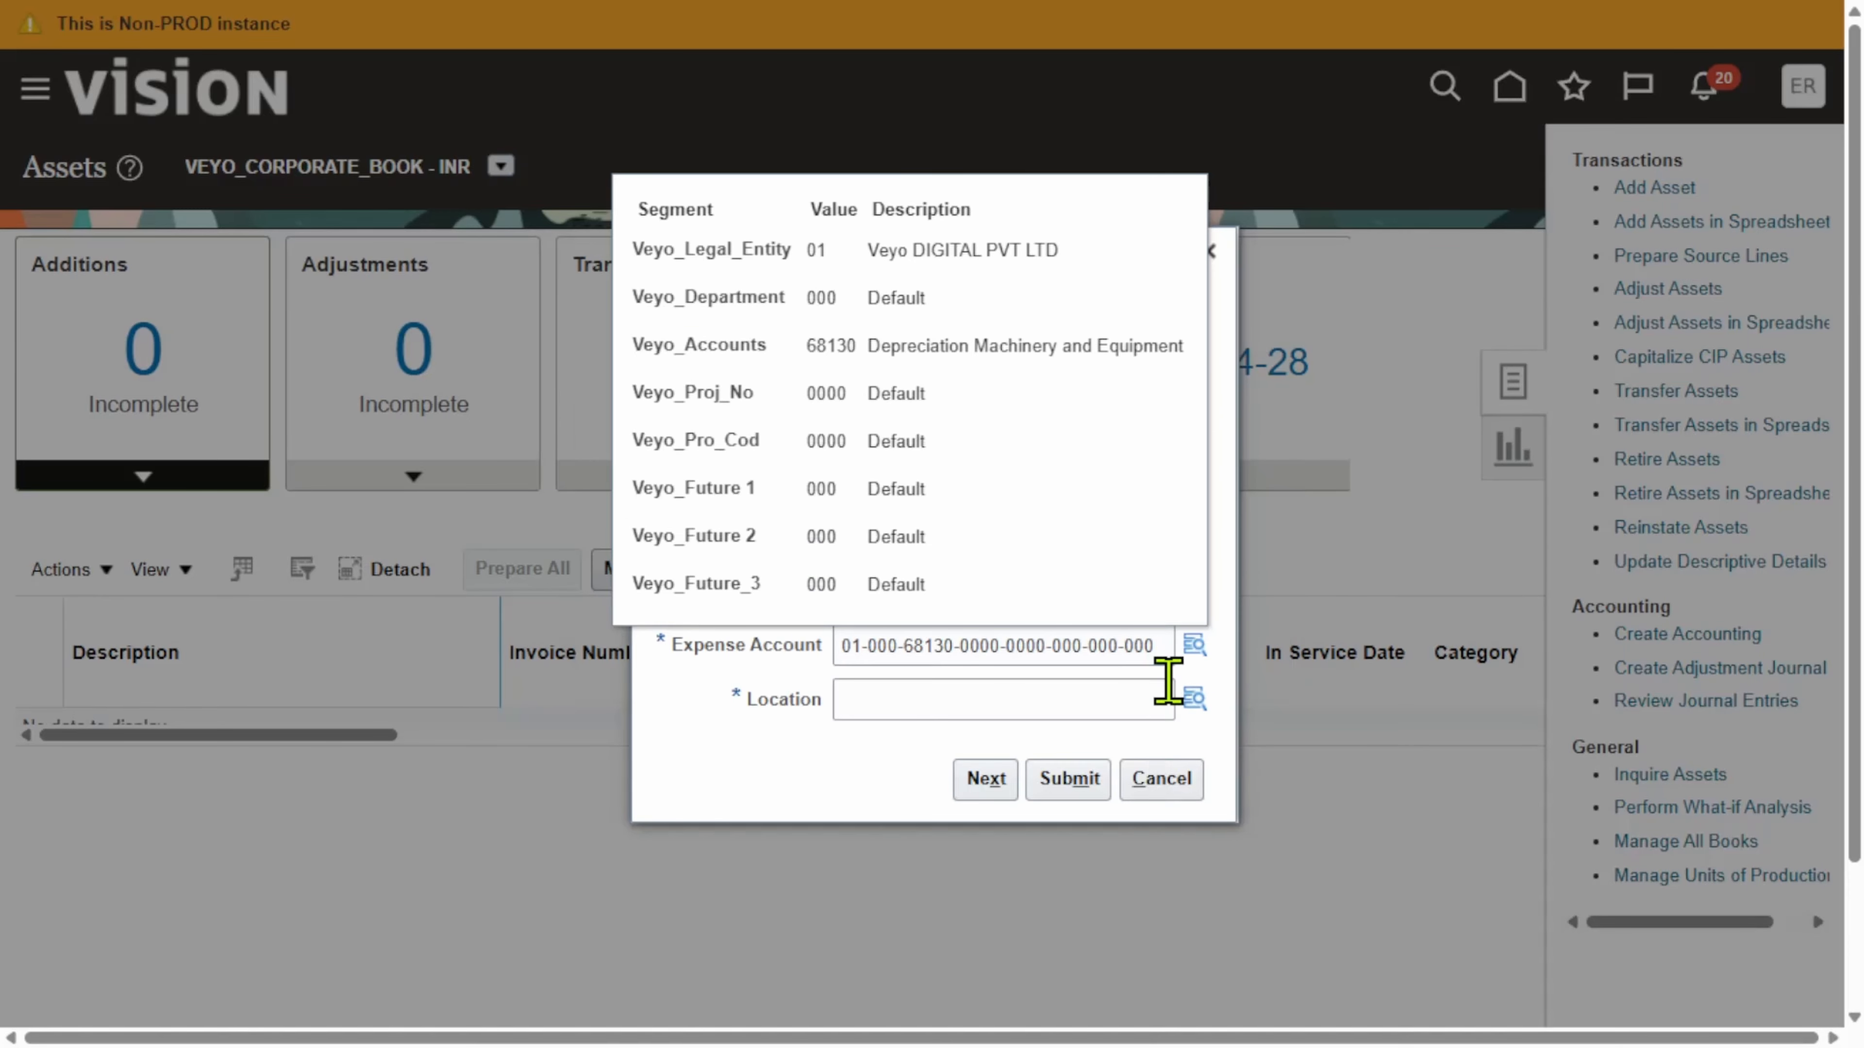
Step: Set the asset location to USA-CALIFORNIA-ATLANTA-OFFICE
click(1193, 696)
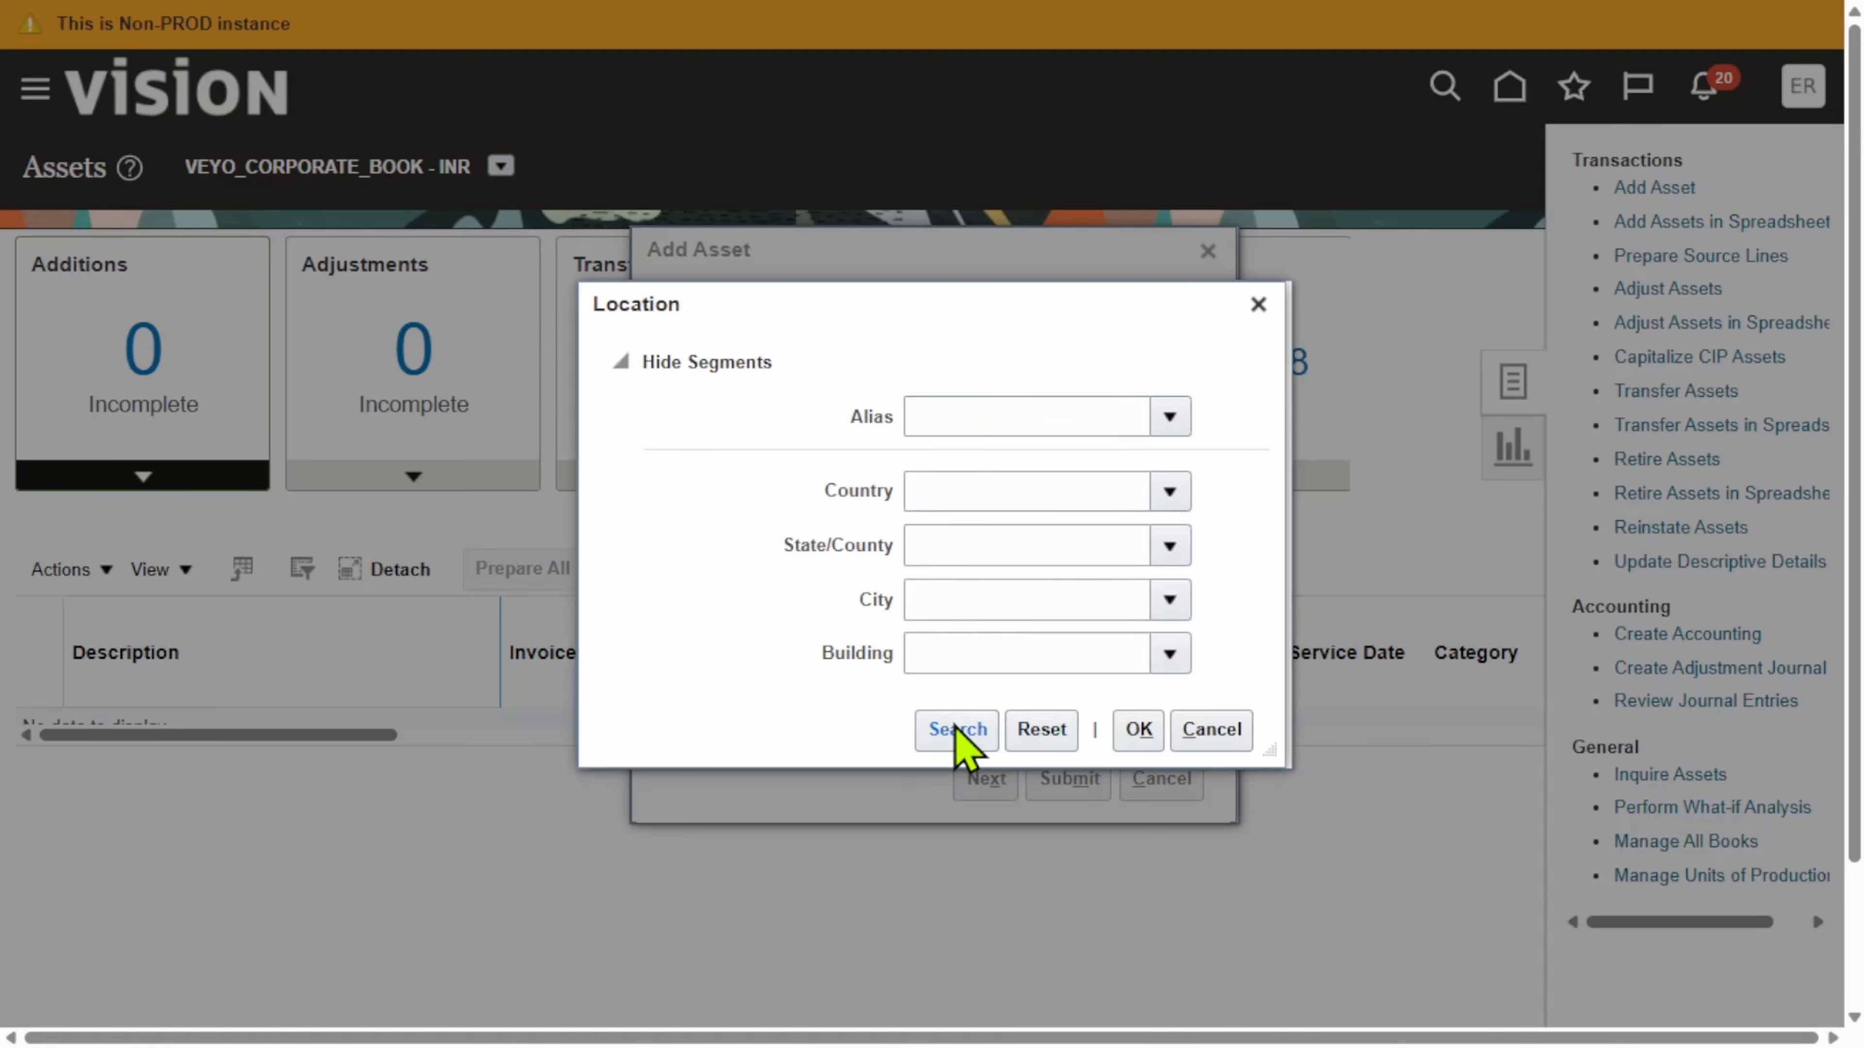
click(956, 727)
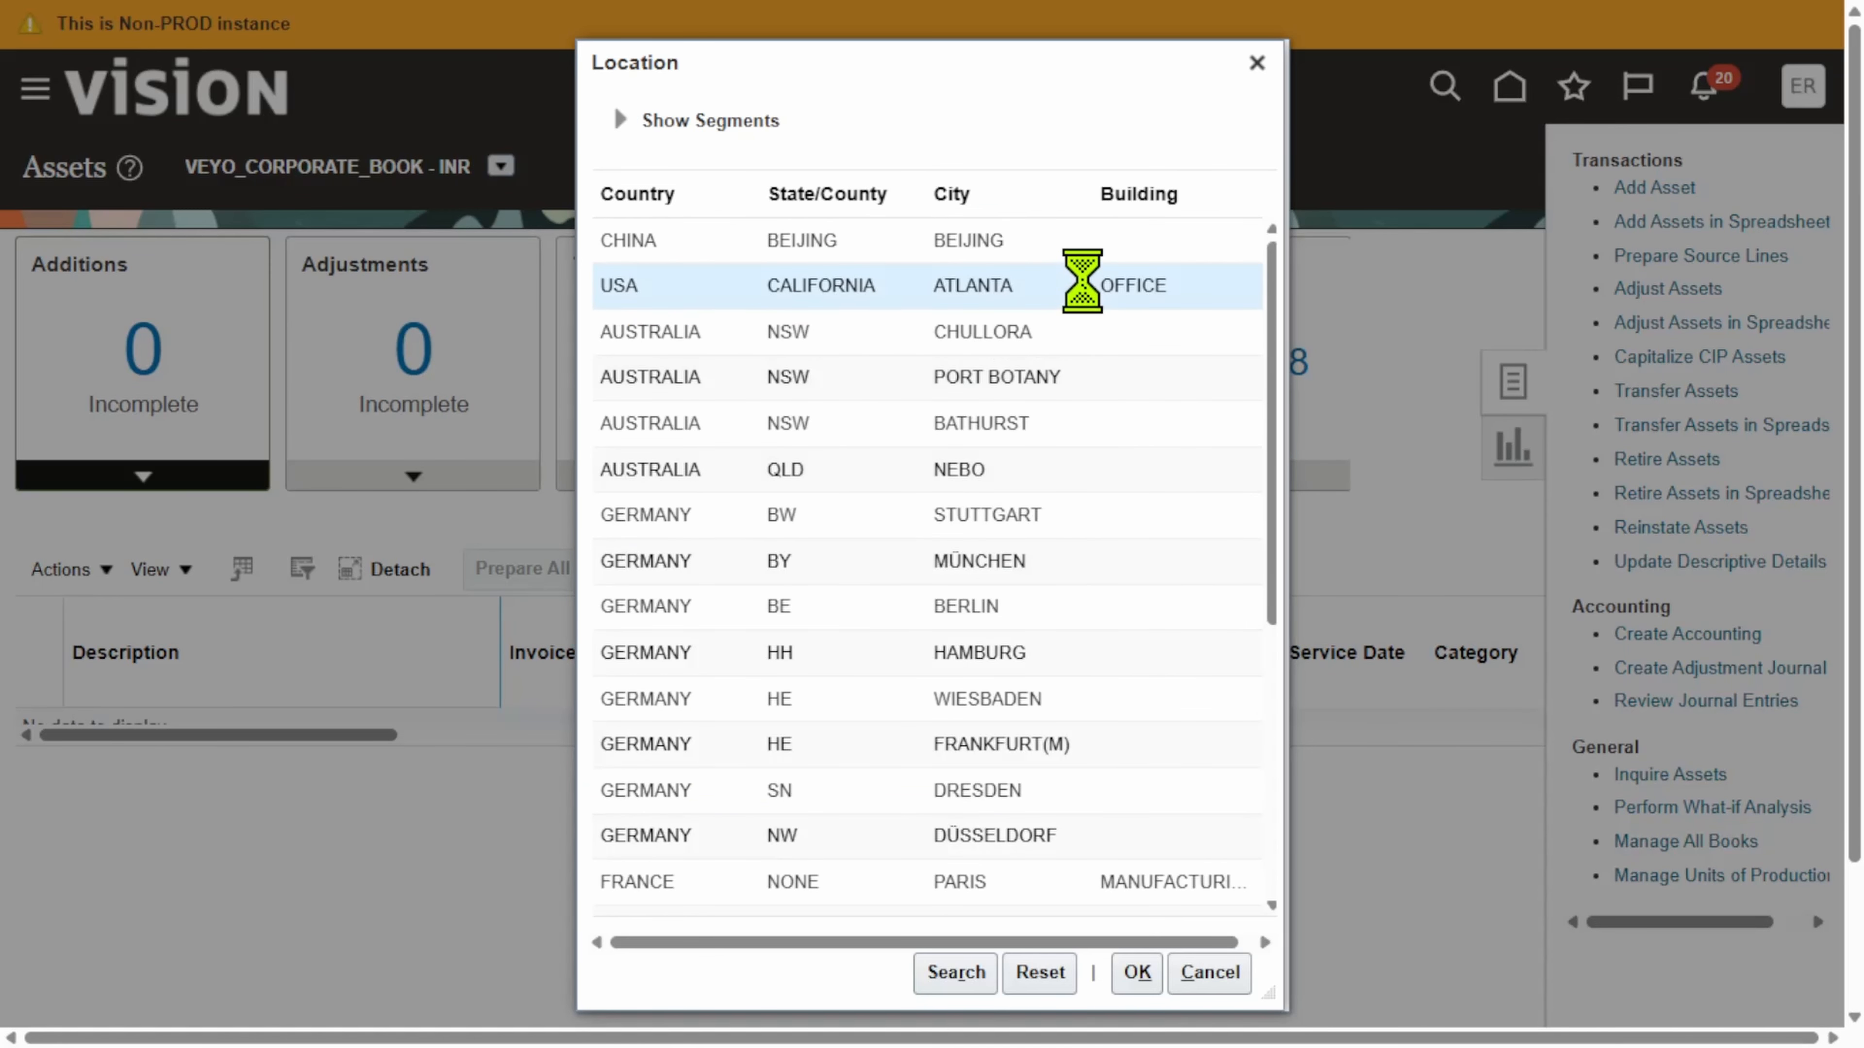
click(1134, 974)
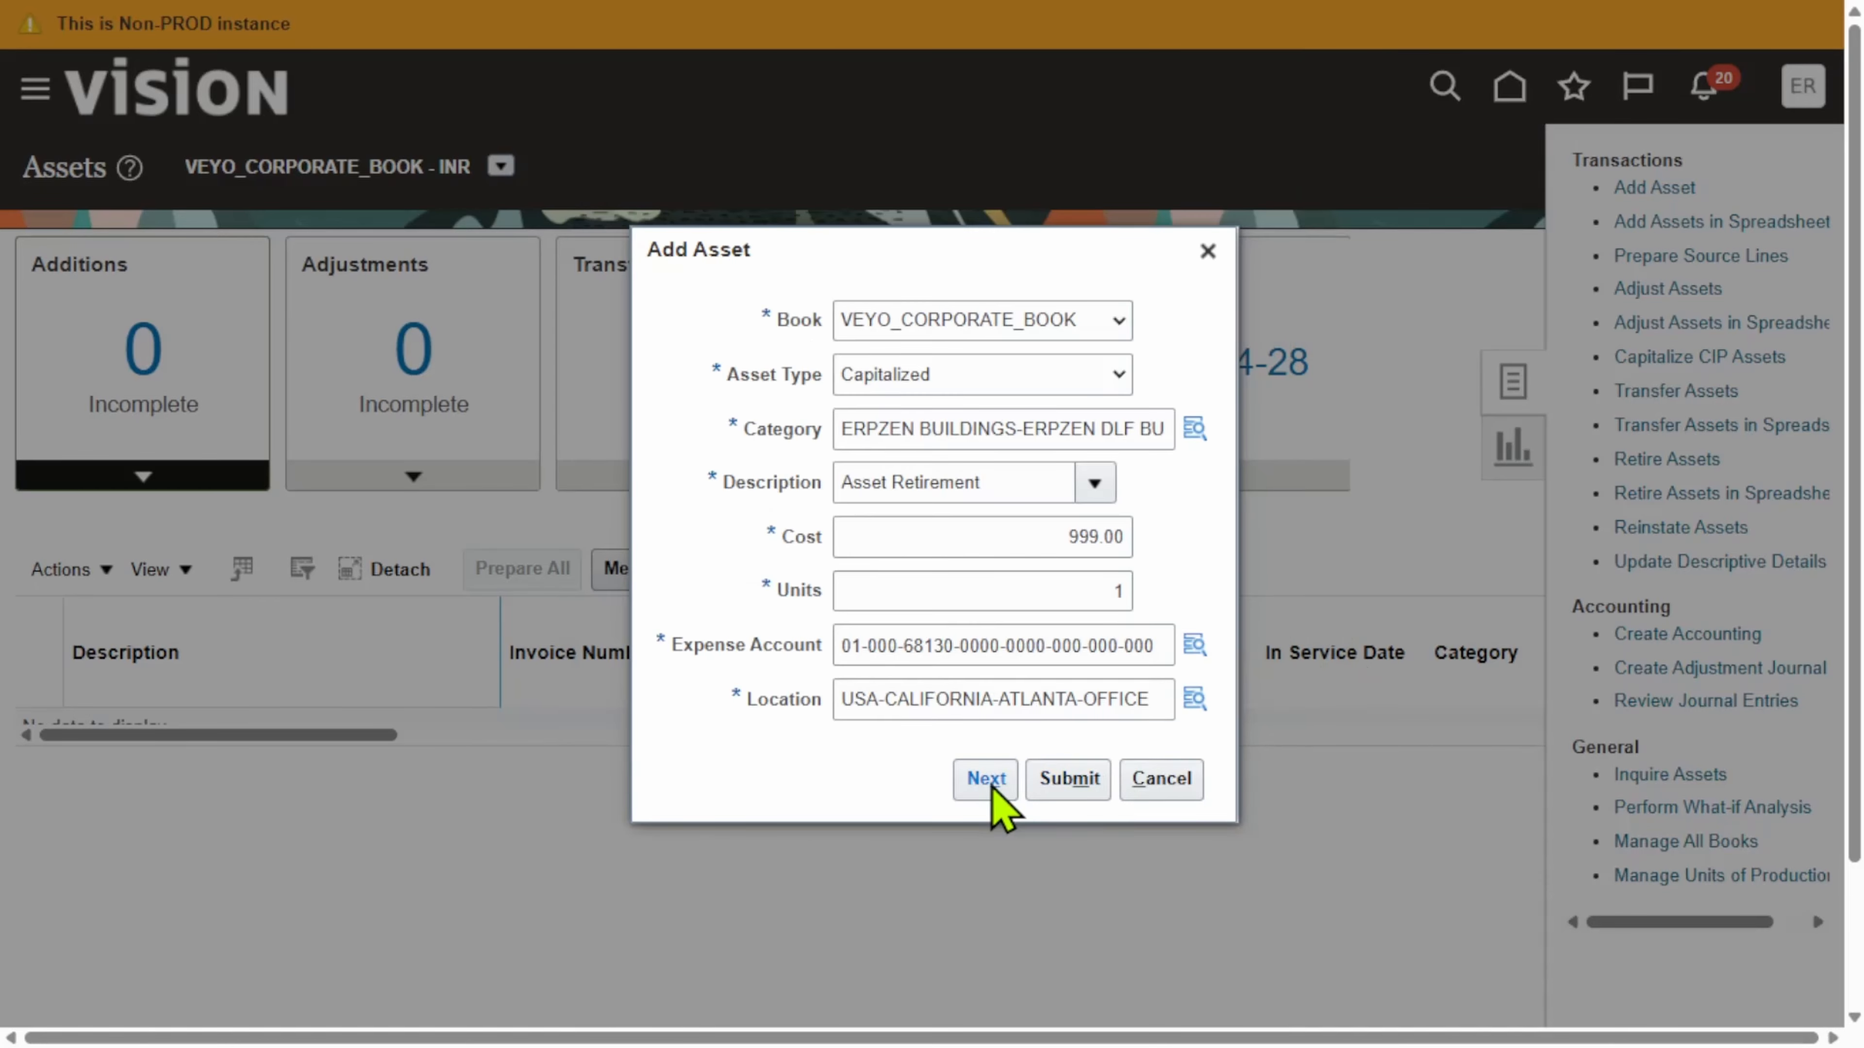
Step: Continue to the full asset details and choose COMPRESSOR STATION as the asset key
click(991, 782)
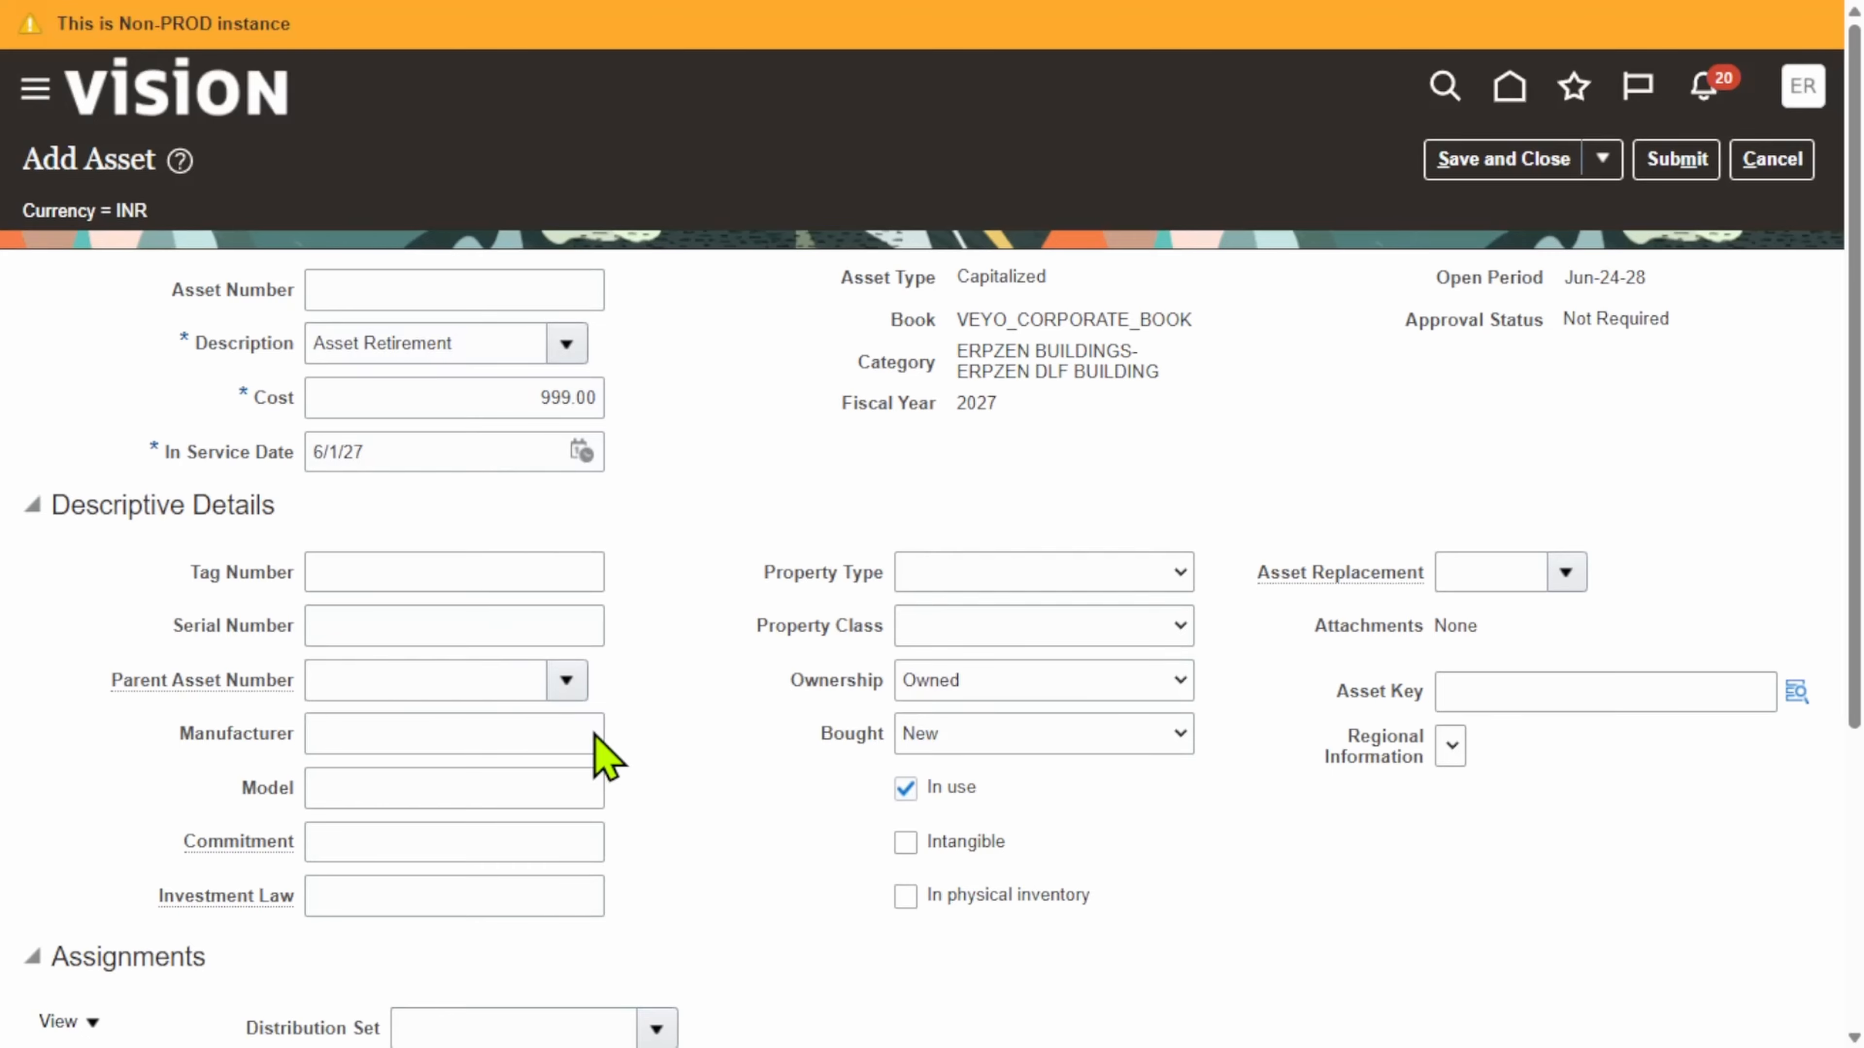
scroll(1776, 526, down, 4)
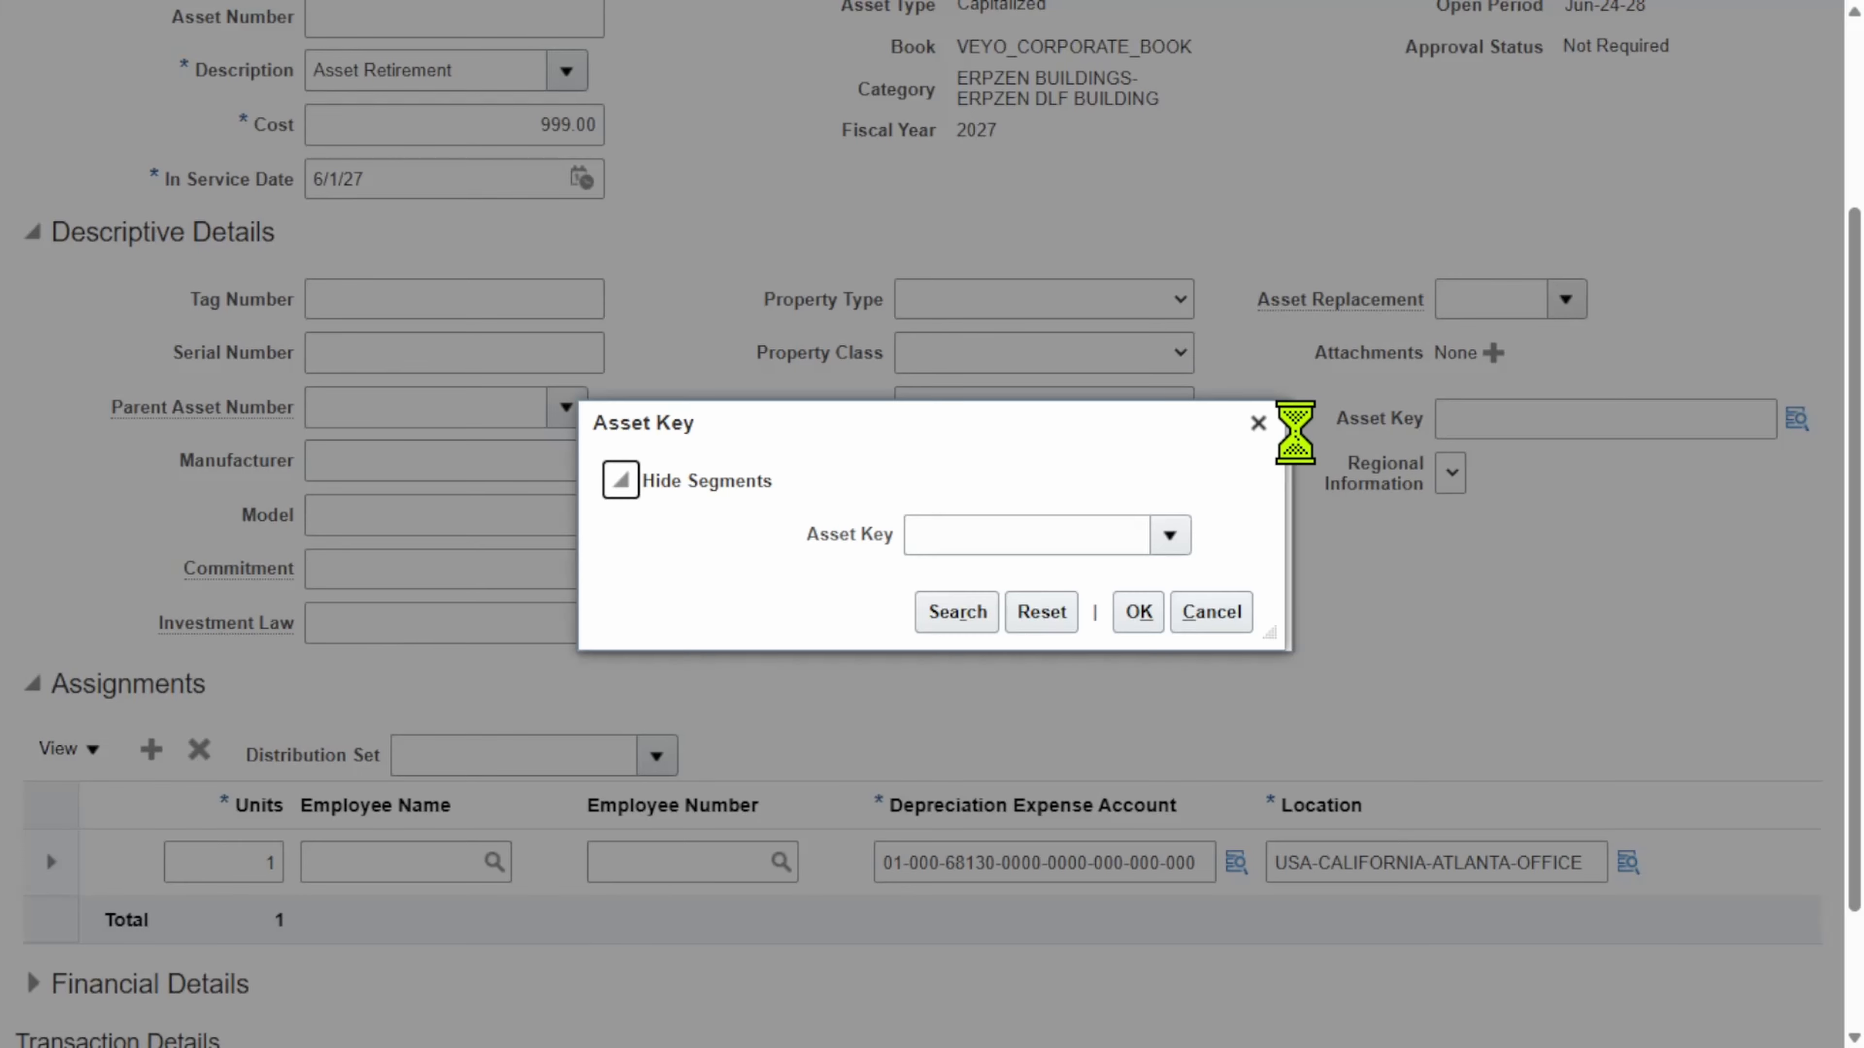
click(962, 620)
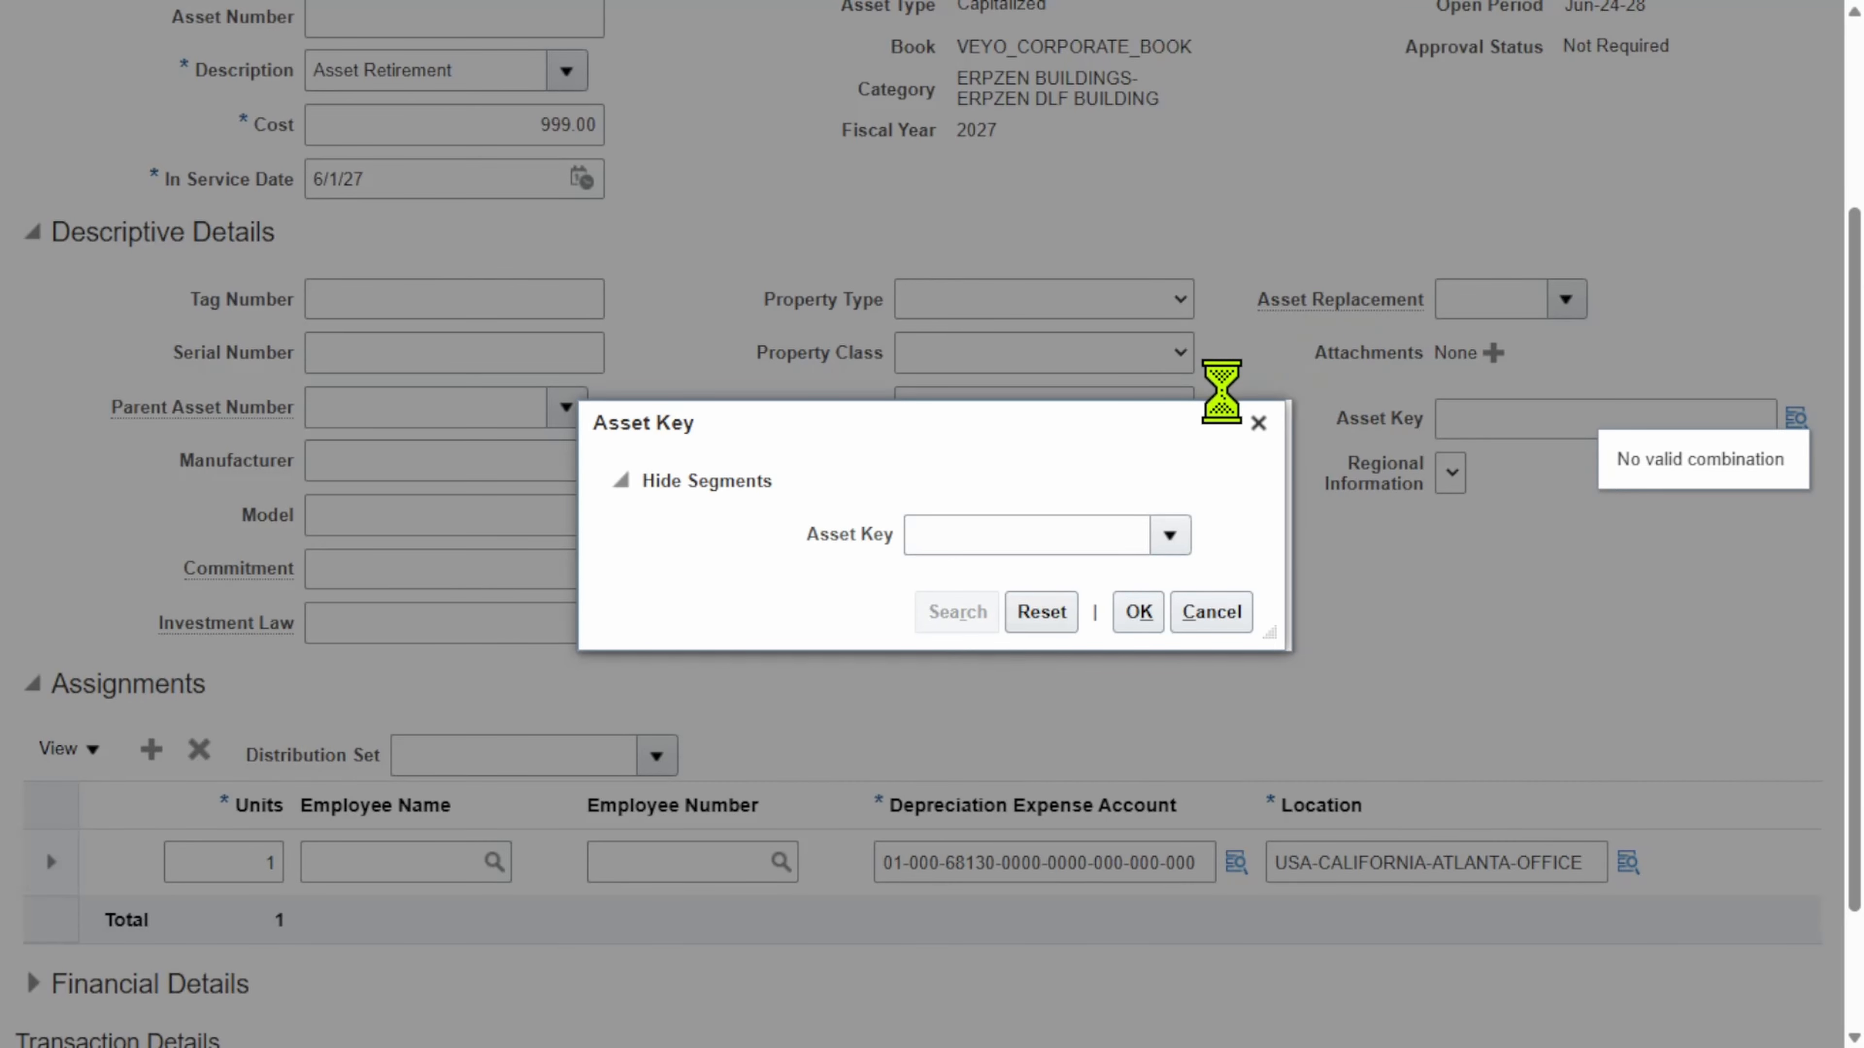
click(802, 576)
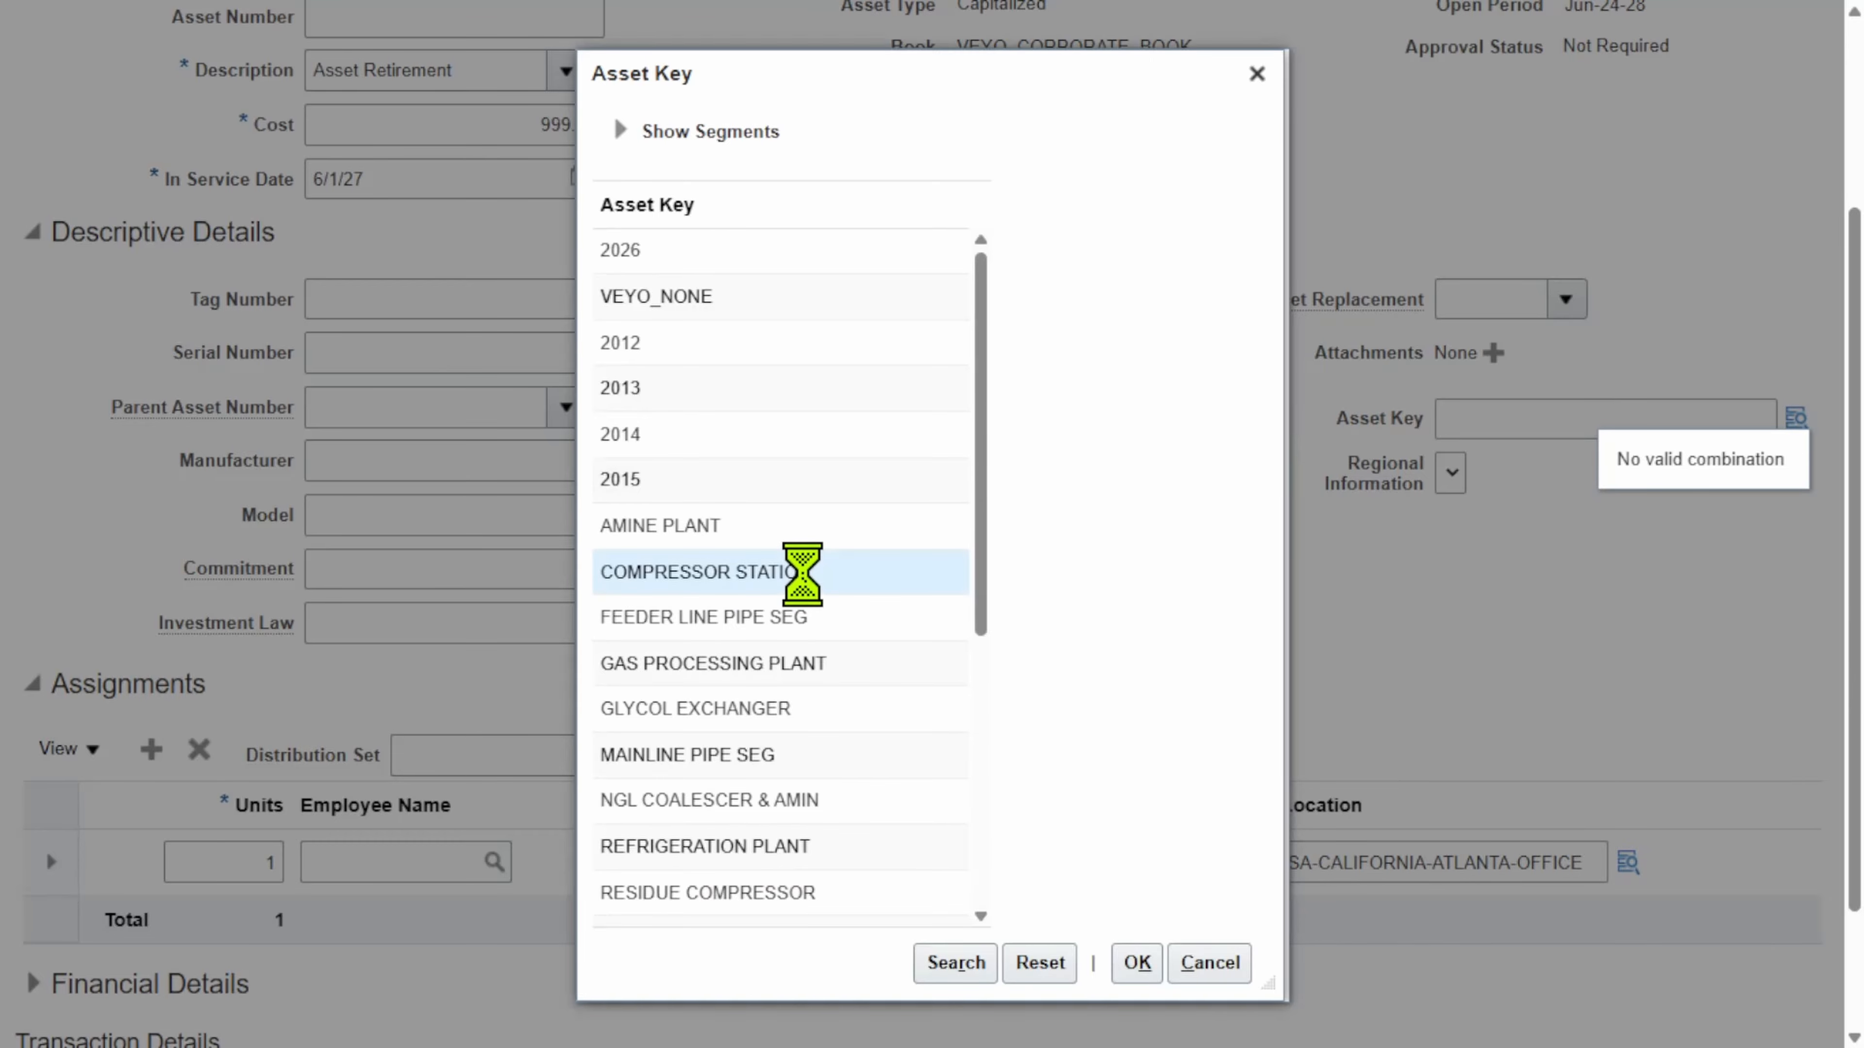
click(1135, 971)
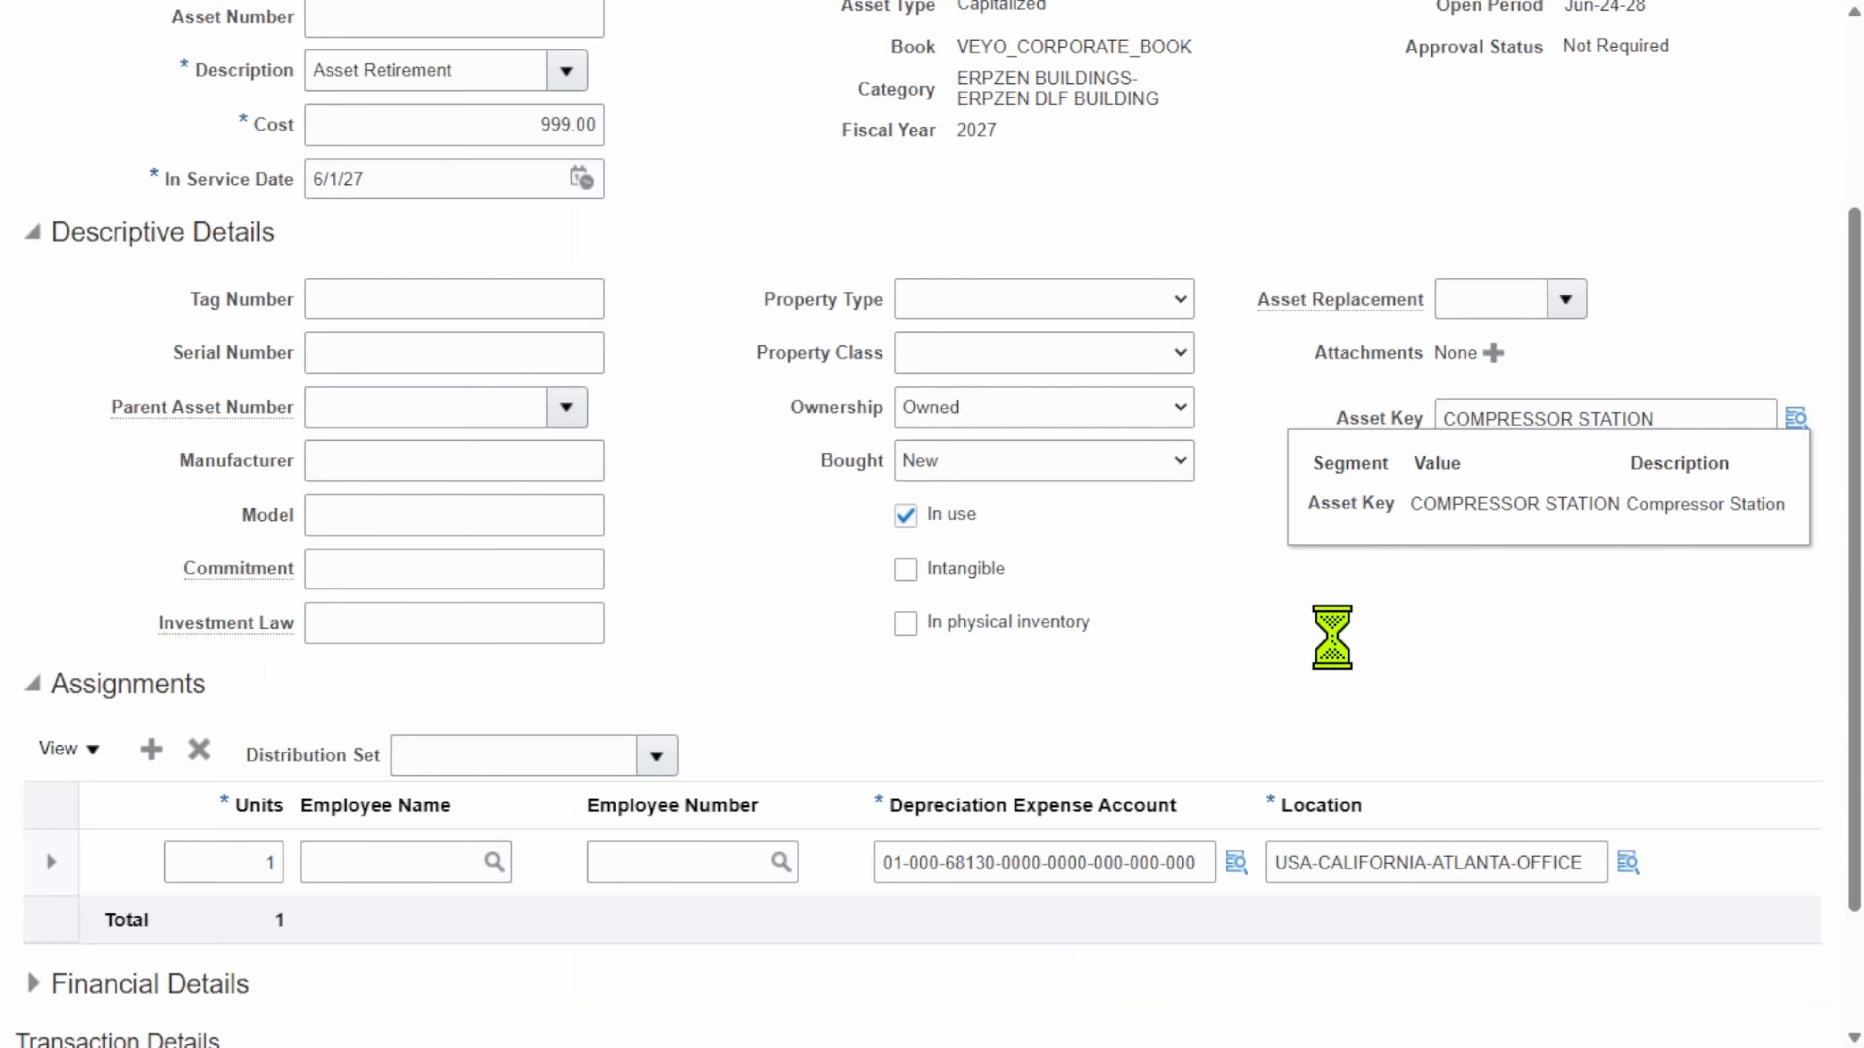
scroll(987, 524, up, 4)
click(1602, 158)
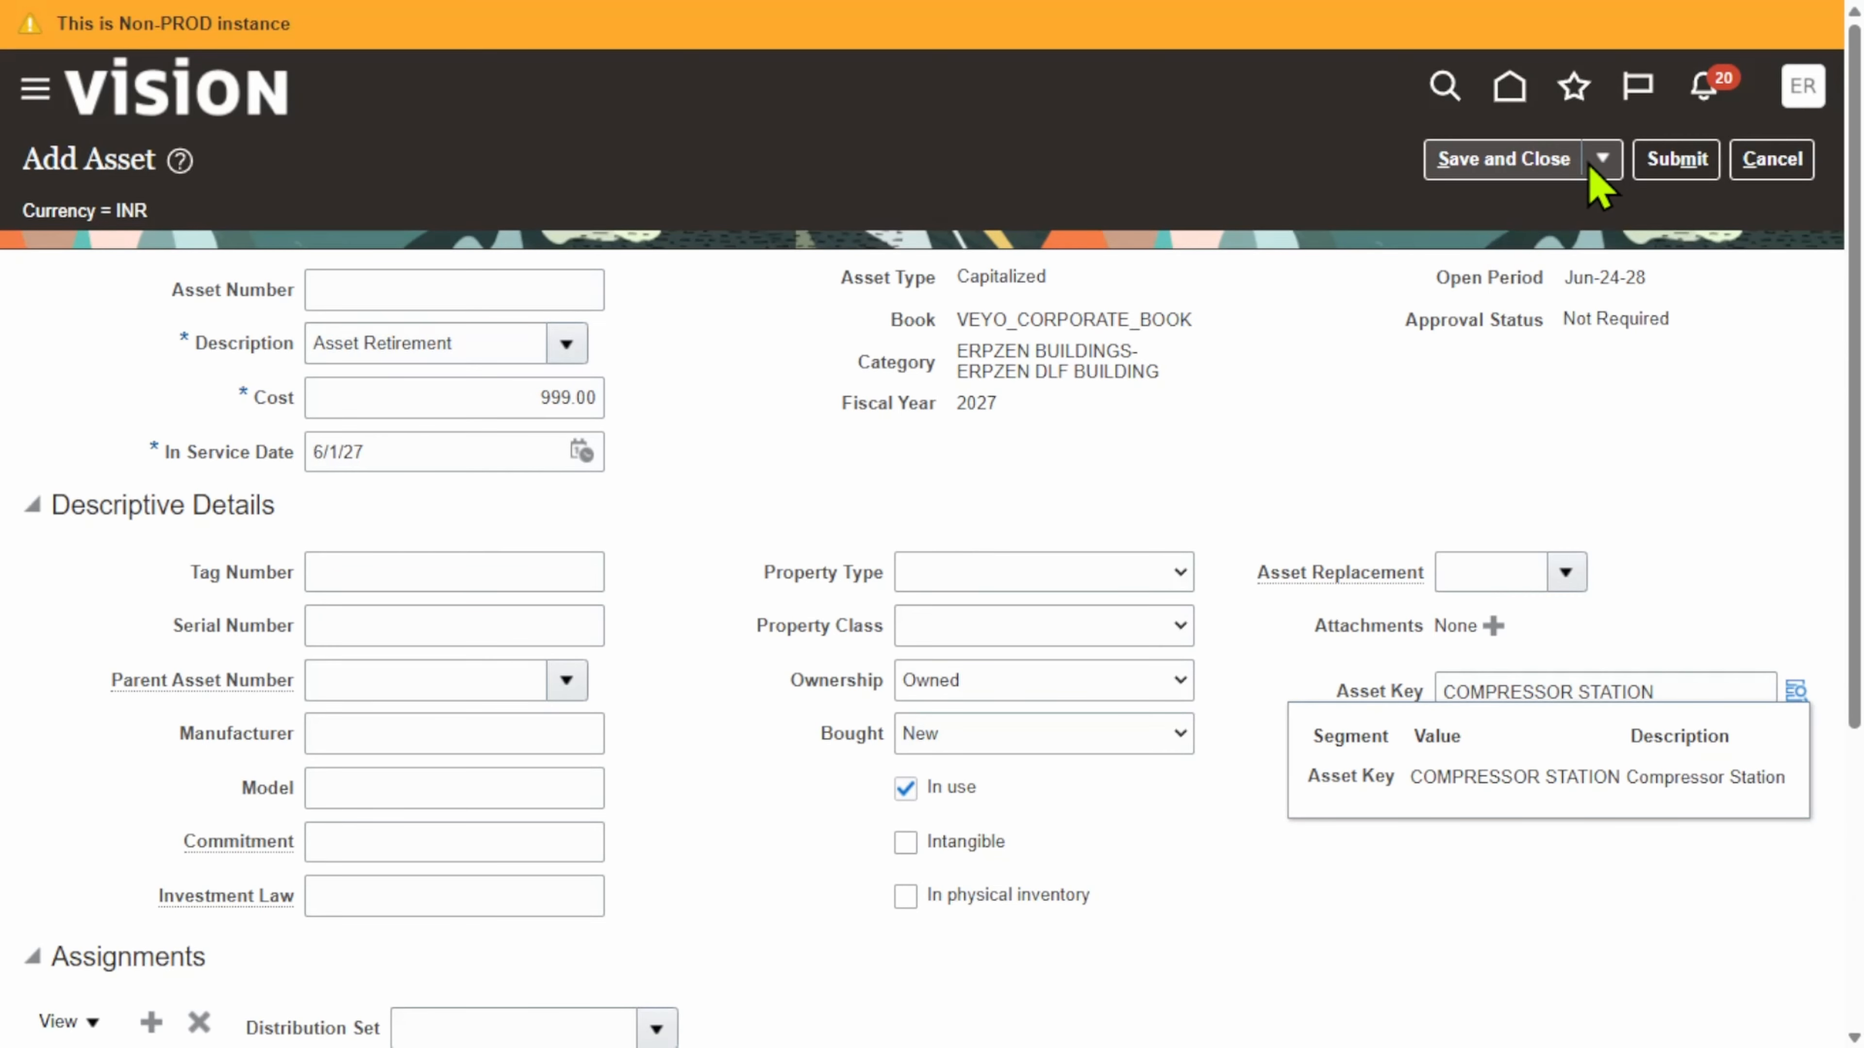
Step: Save the asset and enter 1075 as its asset number
click(1497, 210)
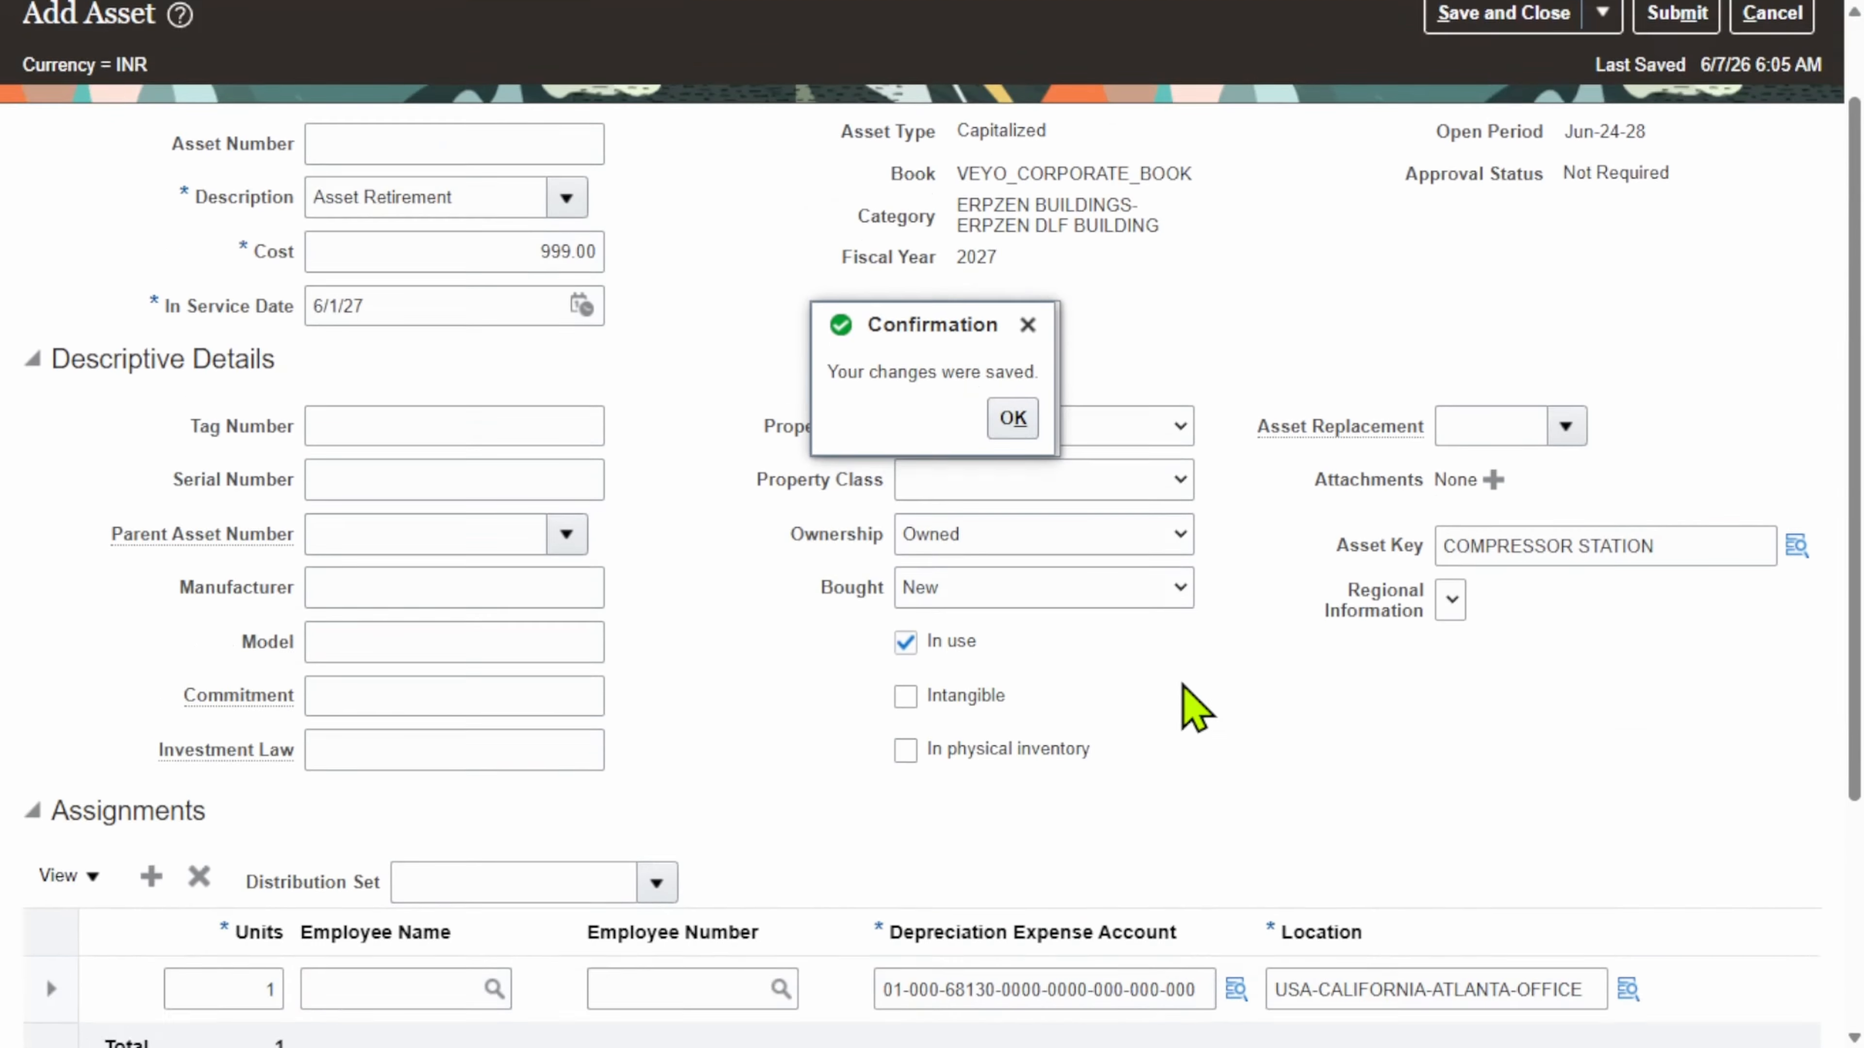
scroll(1183, 686, up, 2)
click(1014, 565)
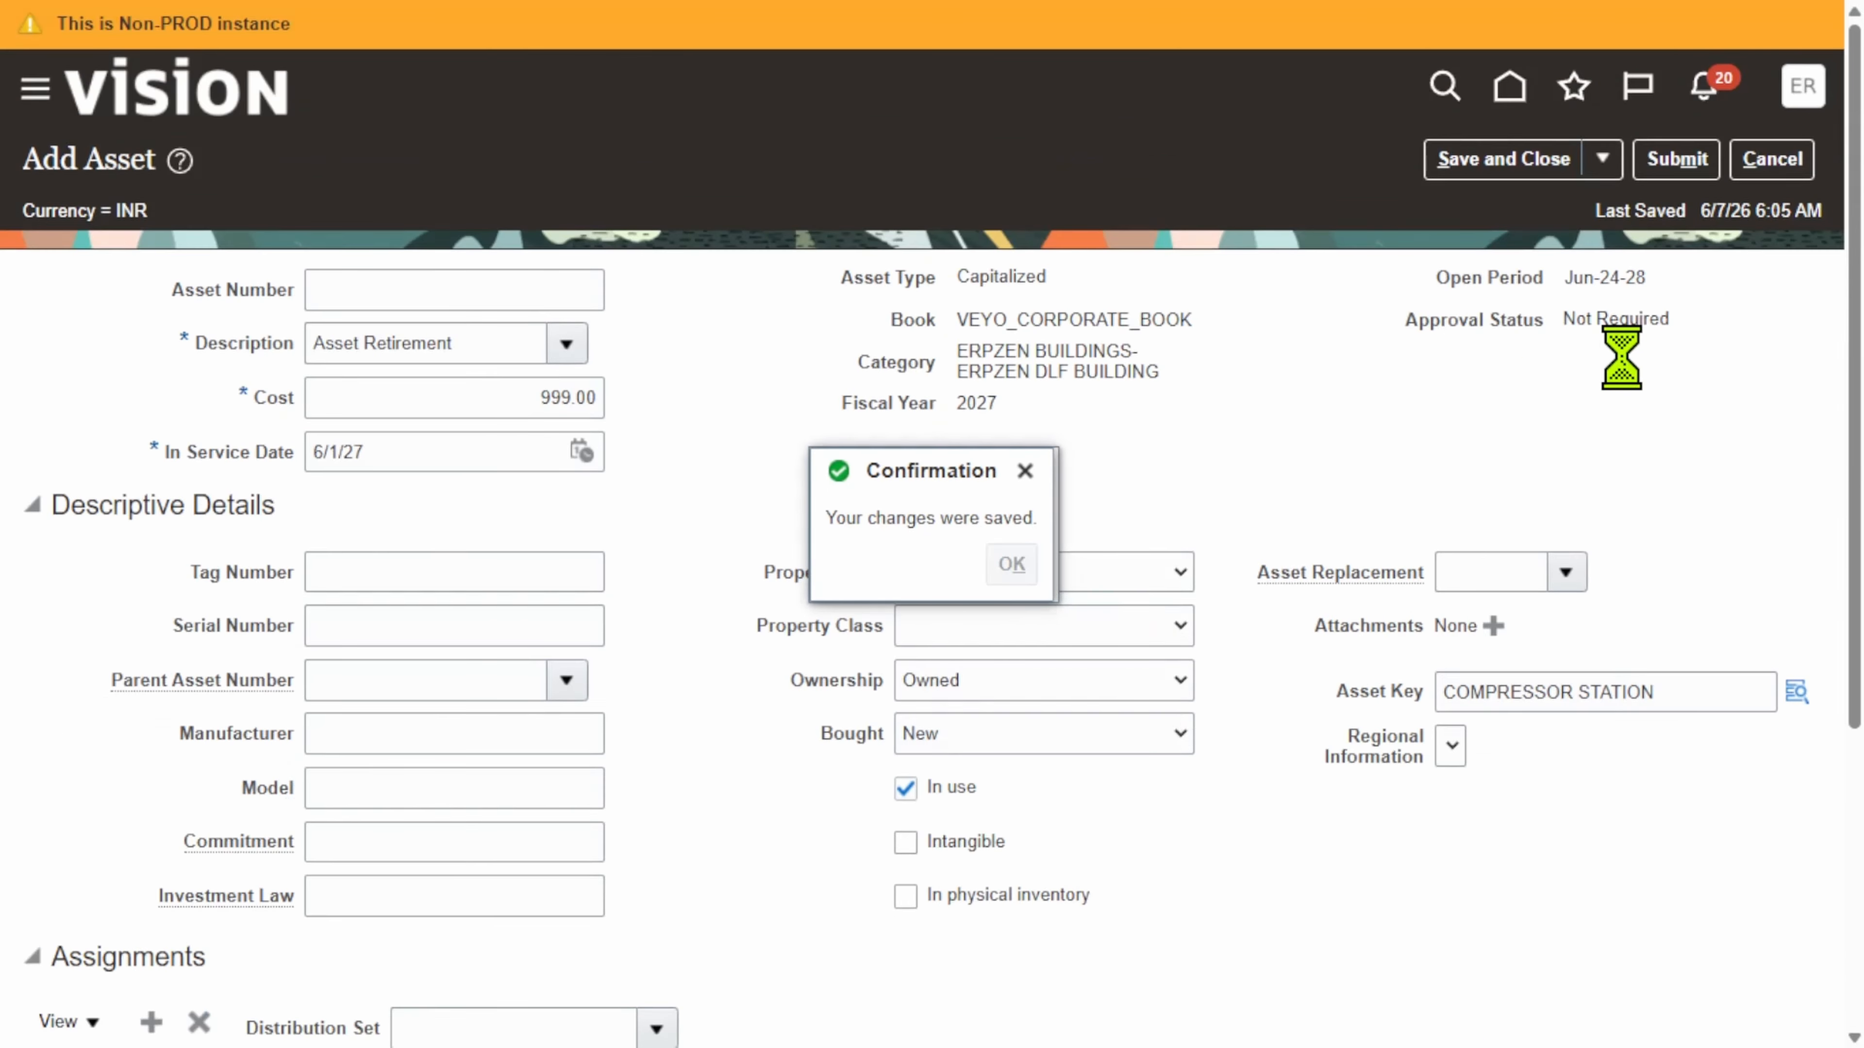
click(416, 271)
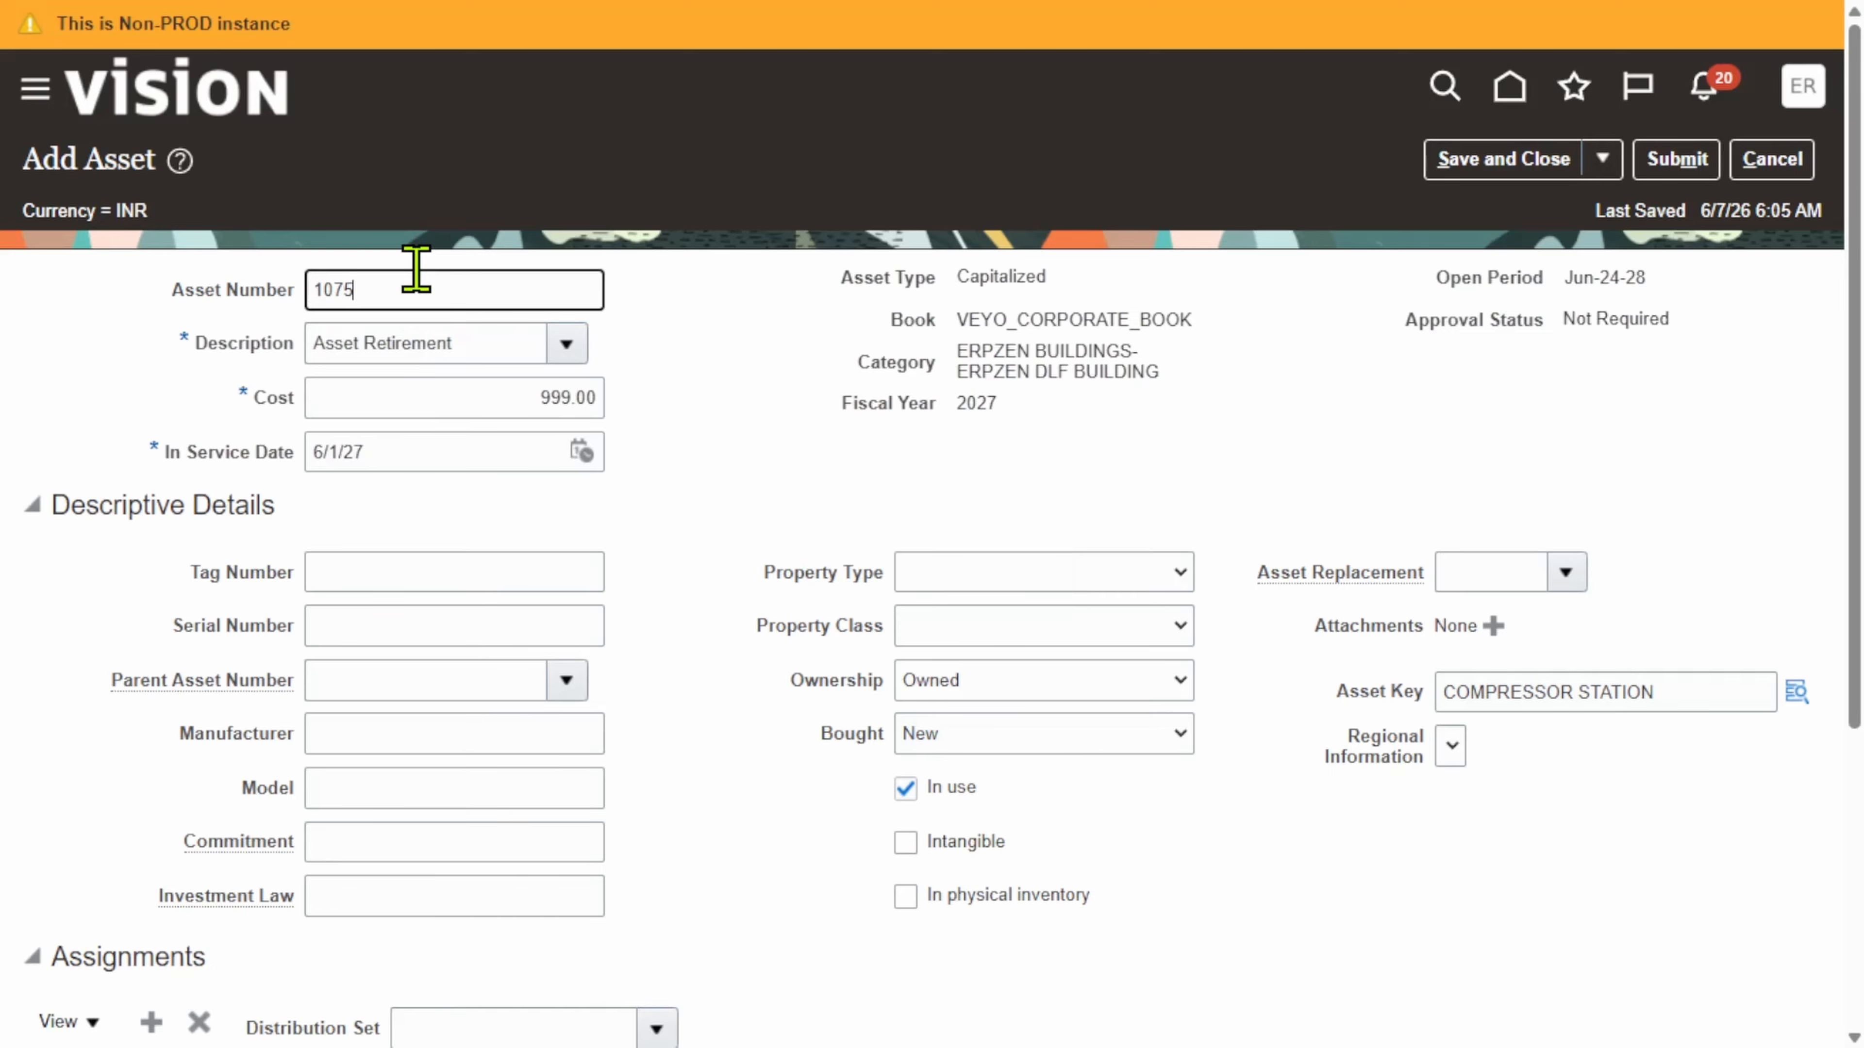
click(740, 523)
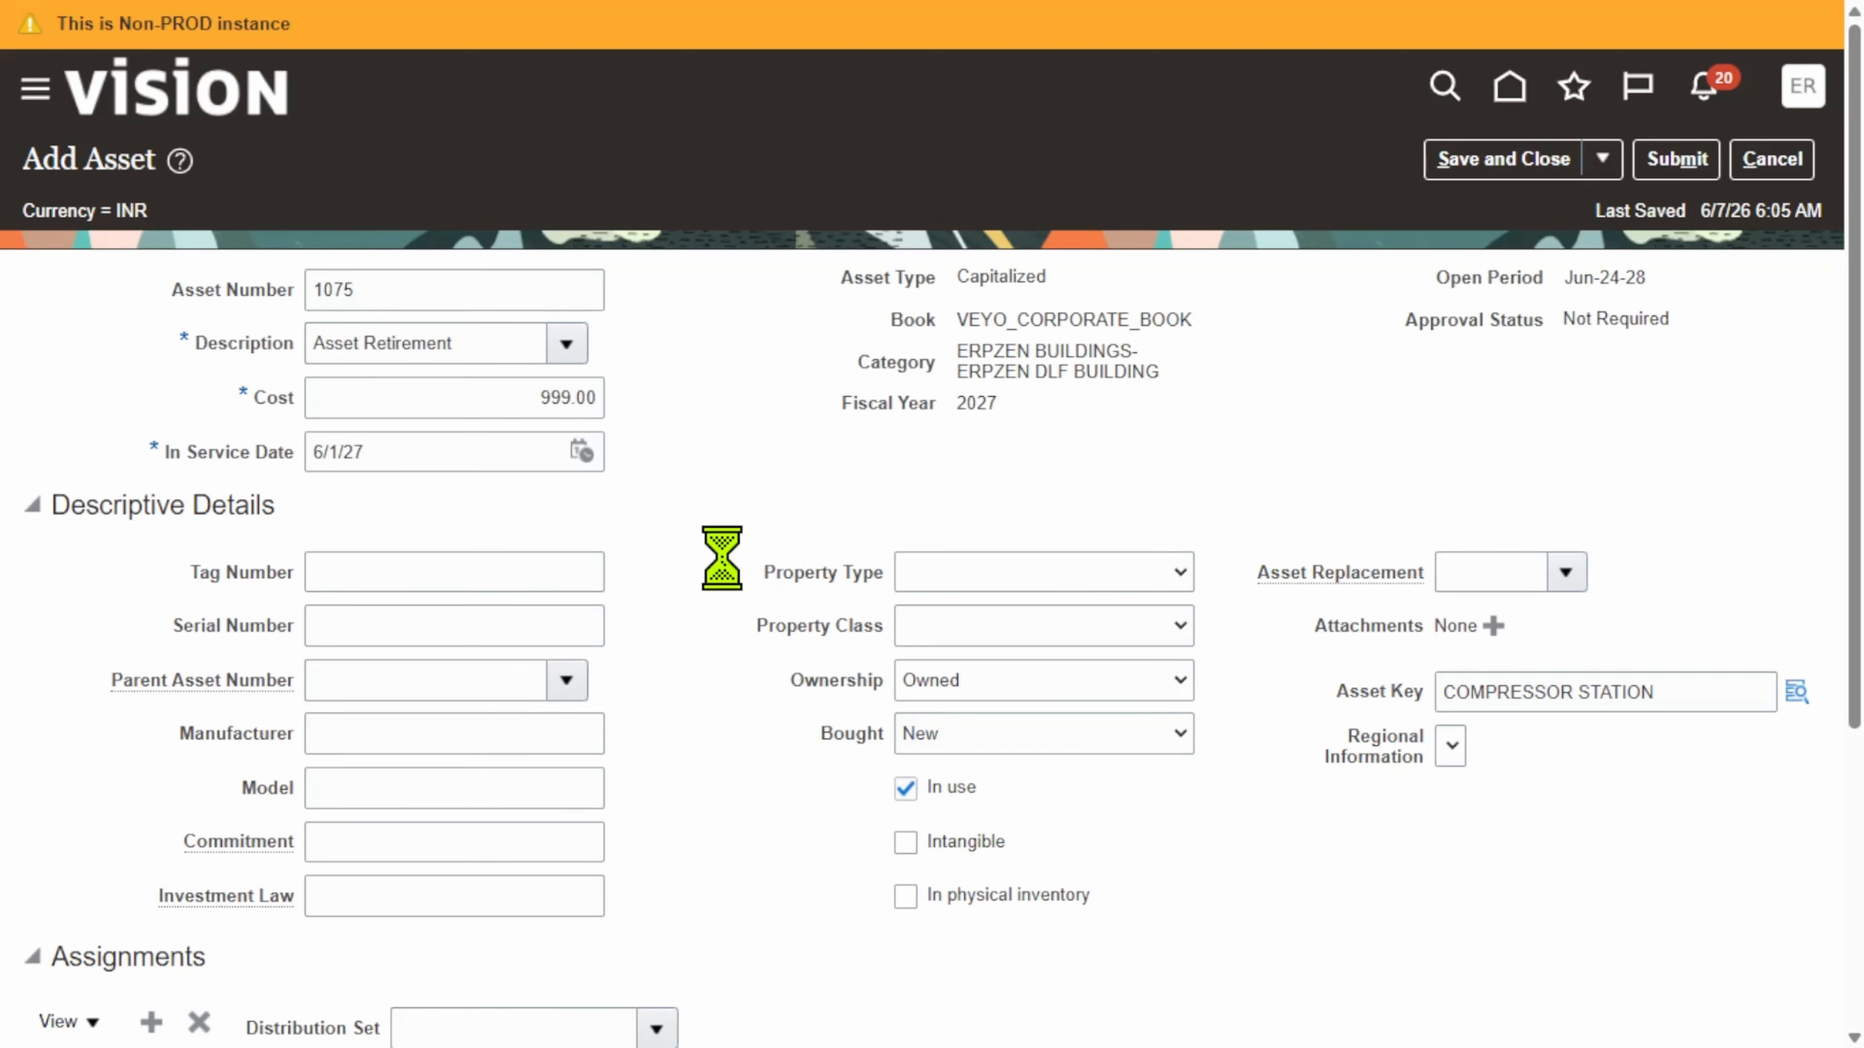
Step: Change the assigned units in Assignments to 2
scroll(765, 617, down, 2)
scroll(765, 617, down, 3)
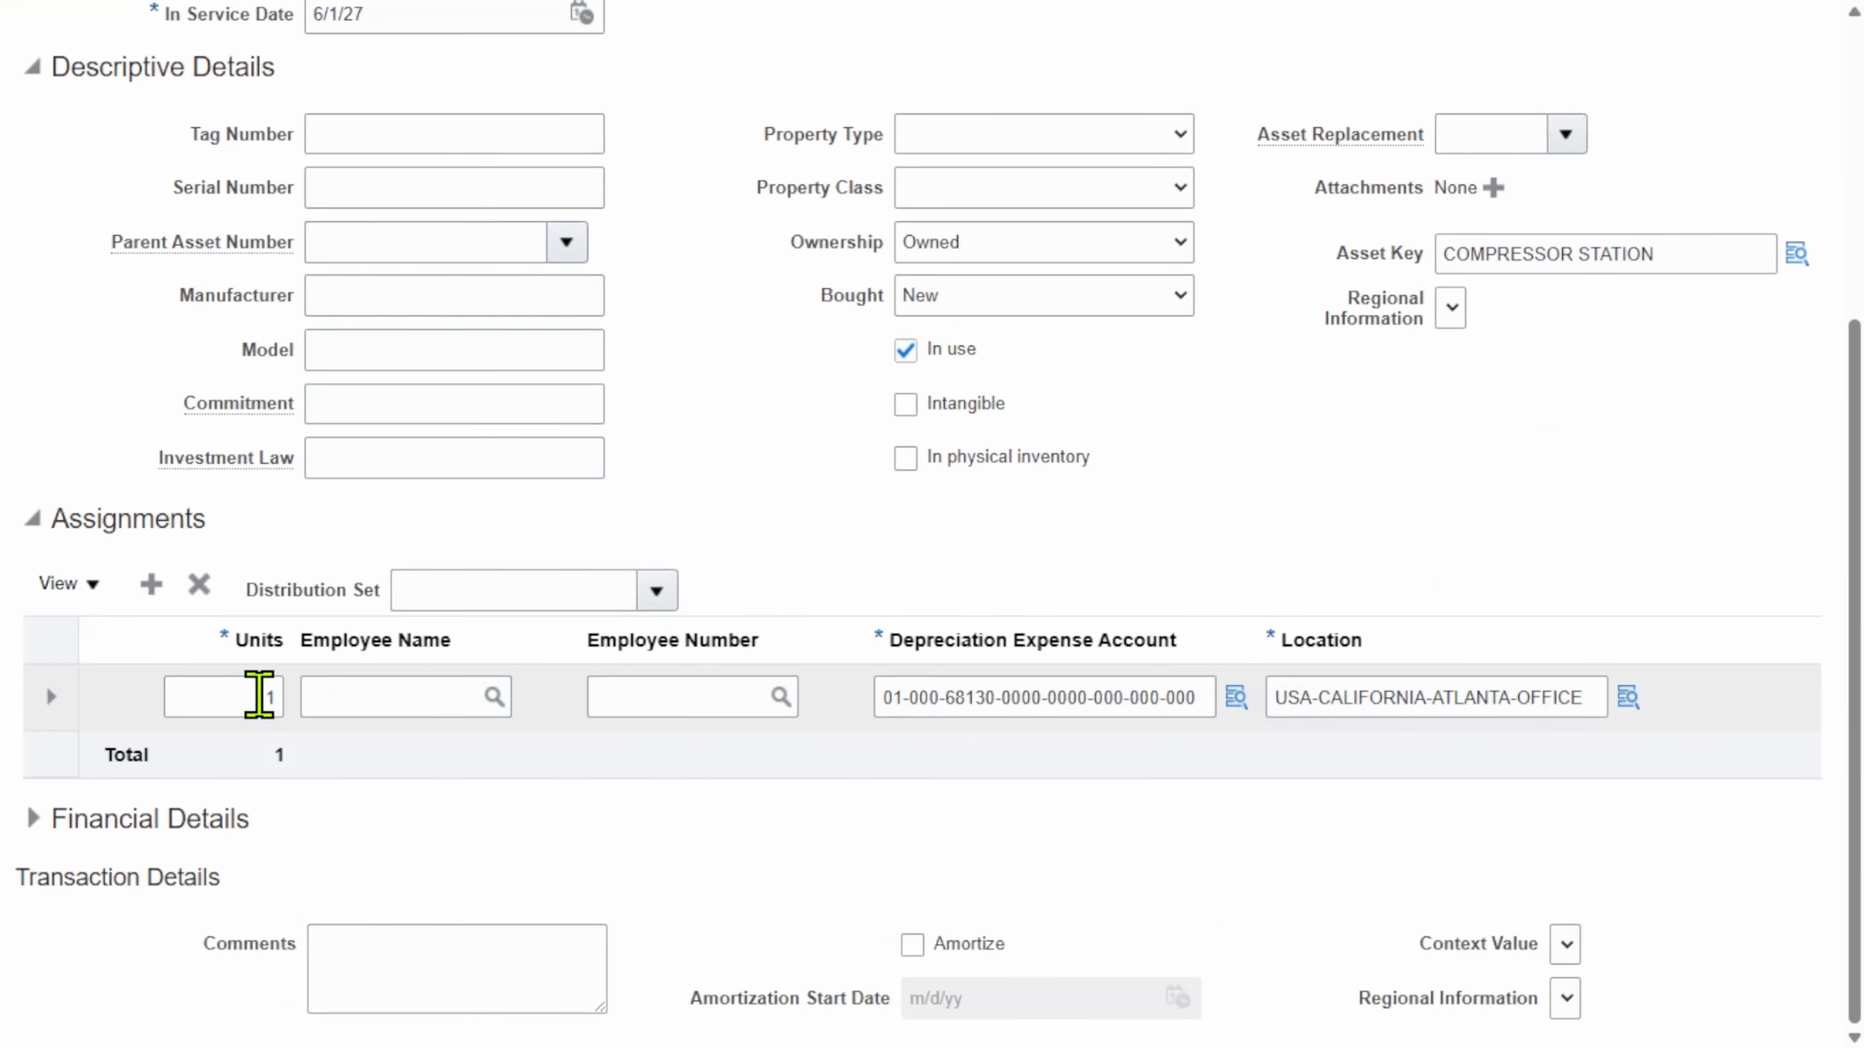
click(258, 697)
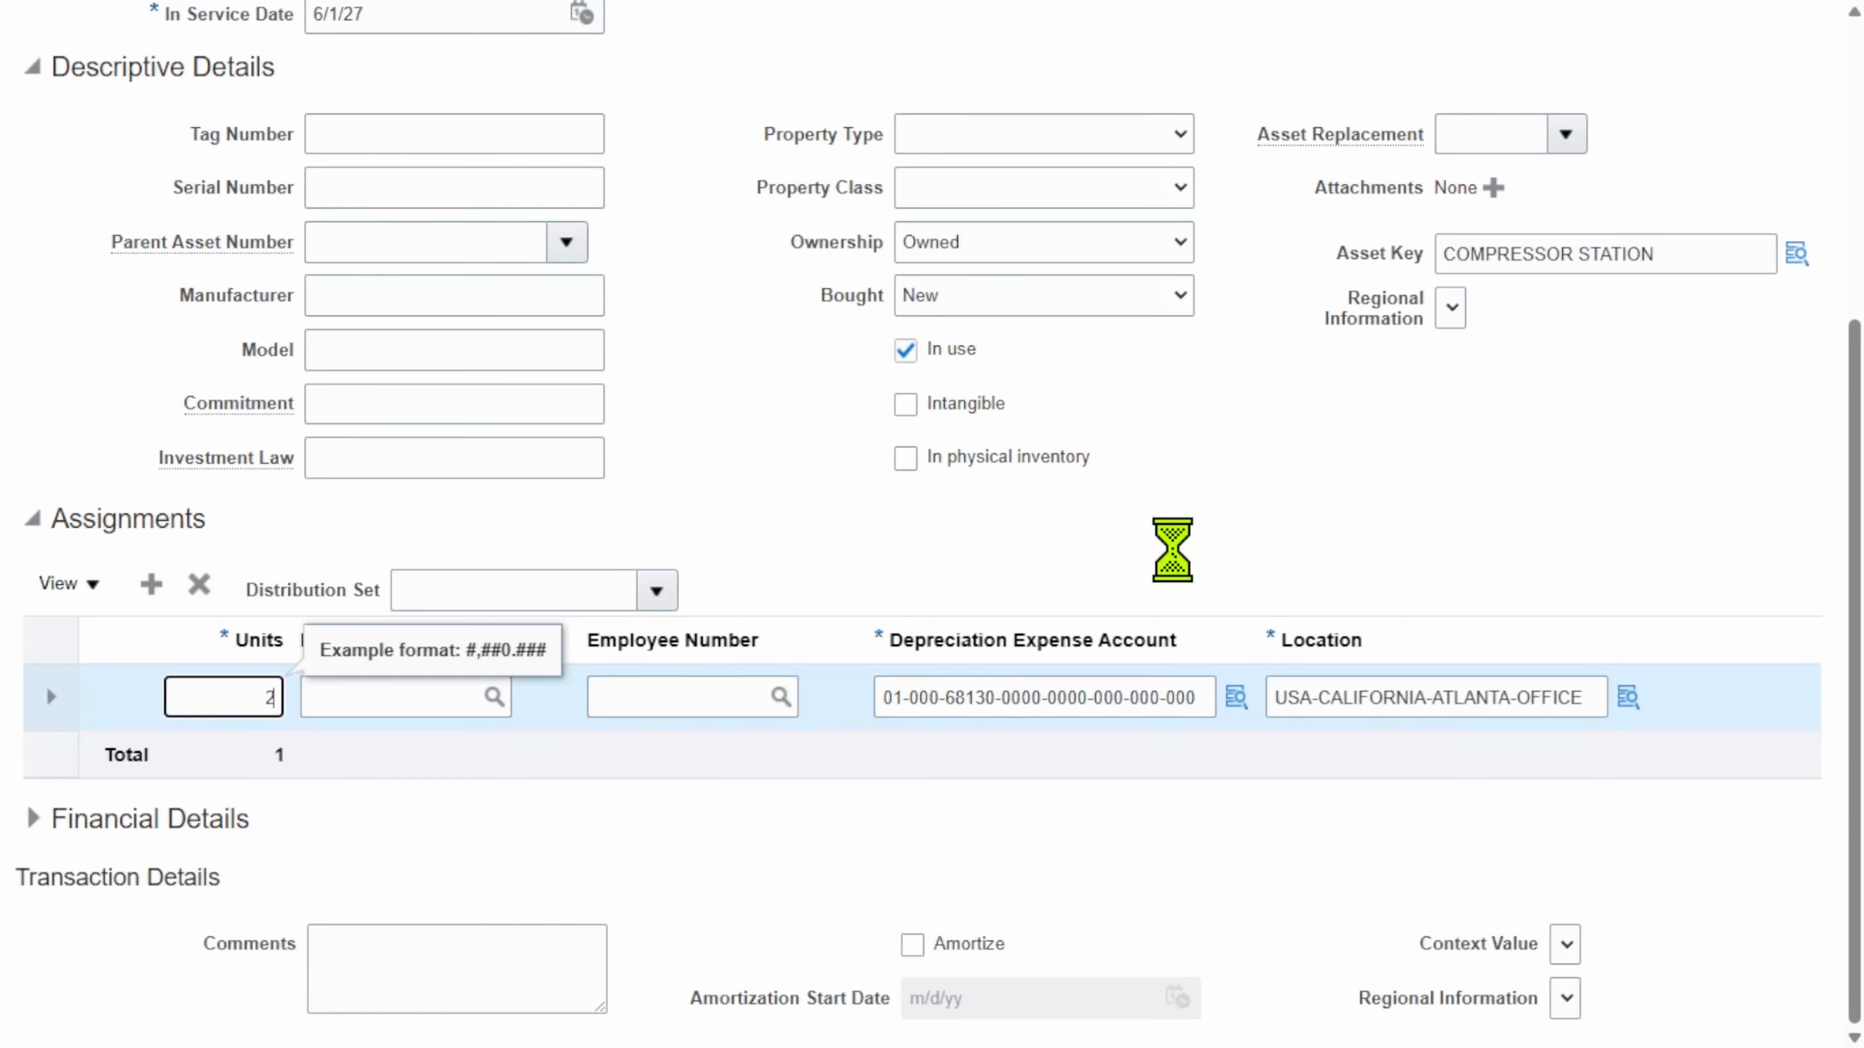
click(730, 420)
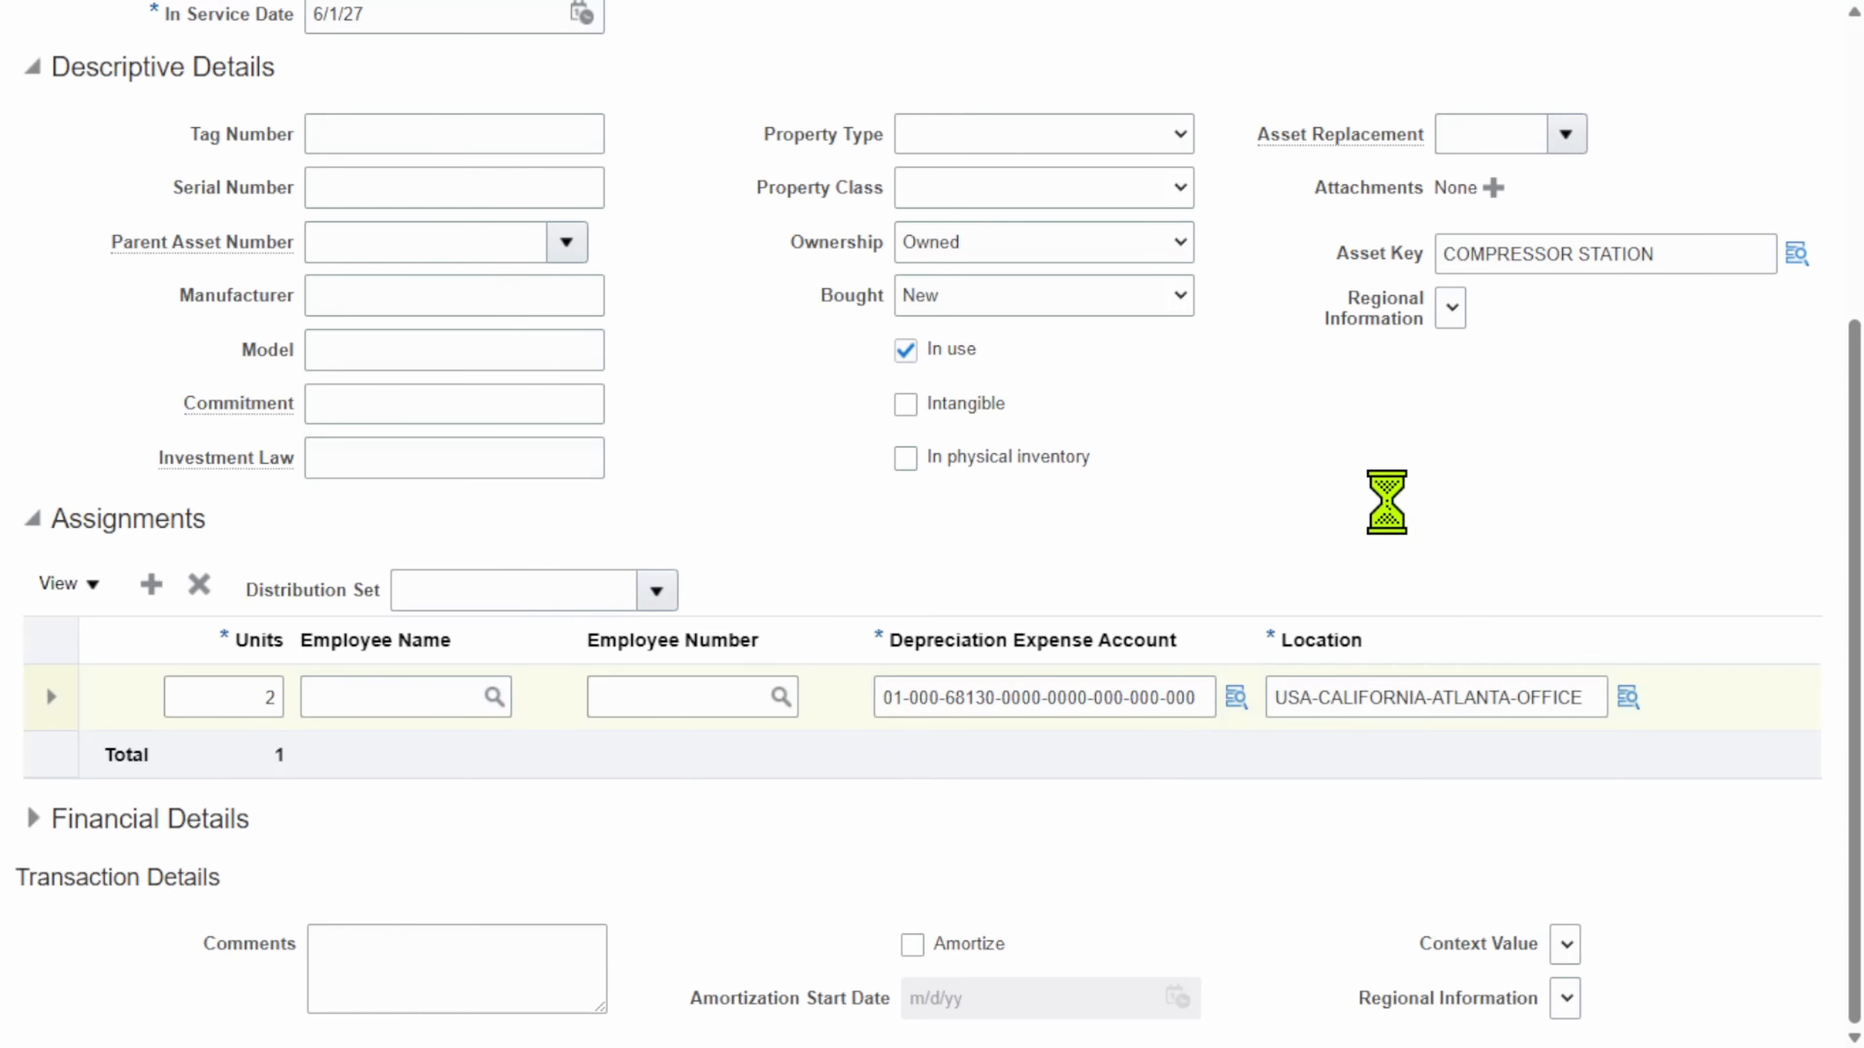
scroll(1415, 508, up, 6)
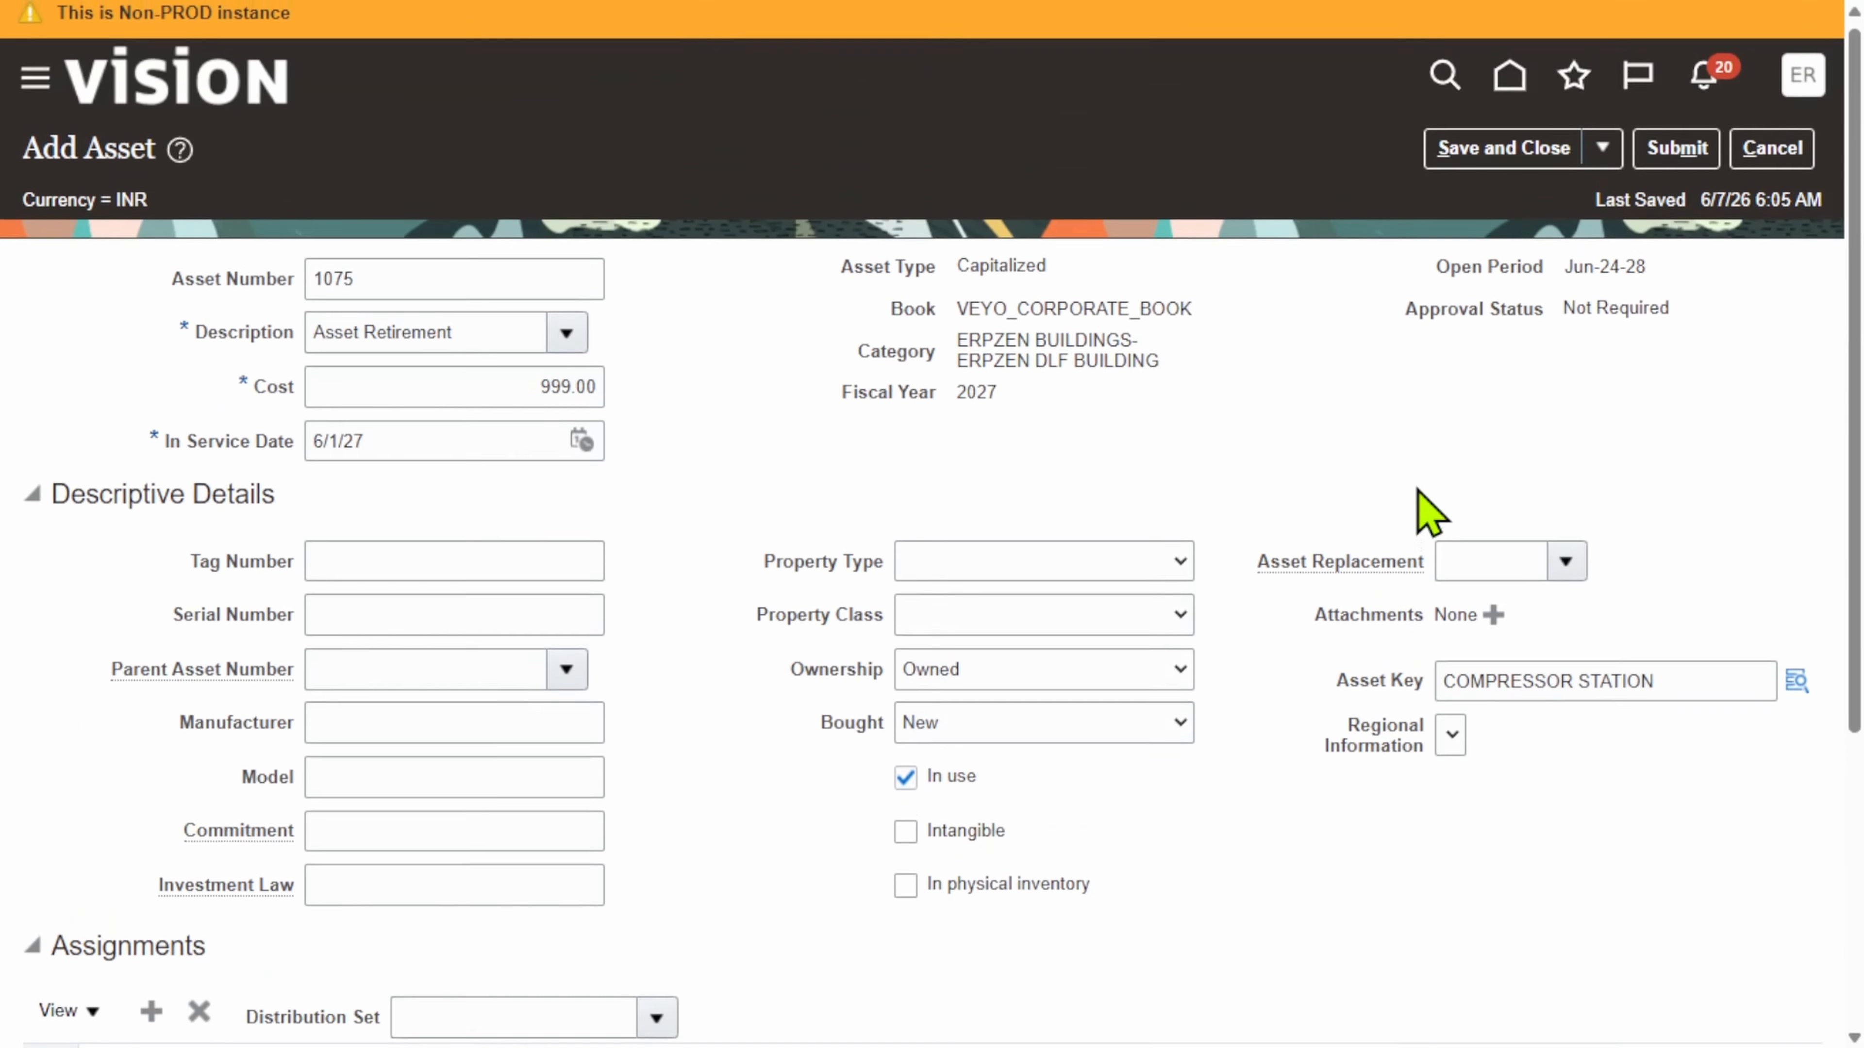
Step: Submit the asset and view the one addition Ready to Post
click(1688, 168)
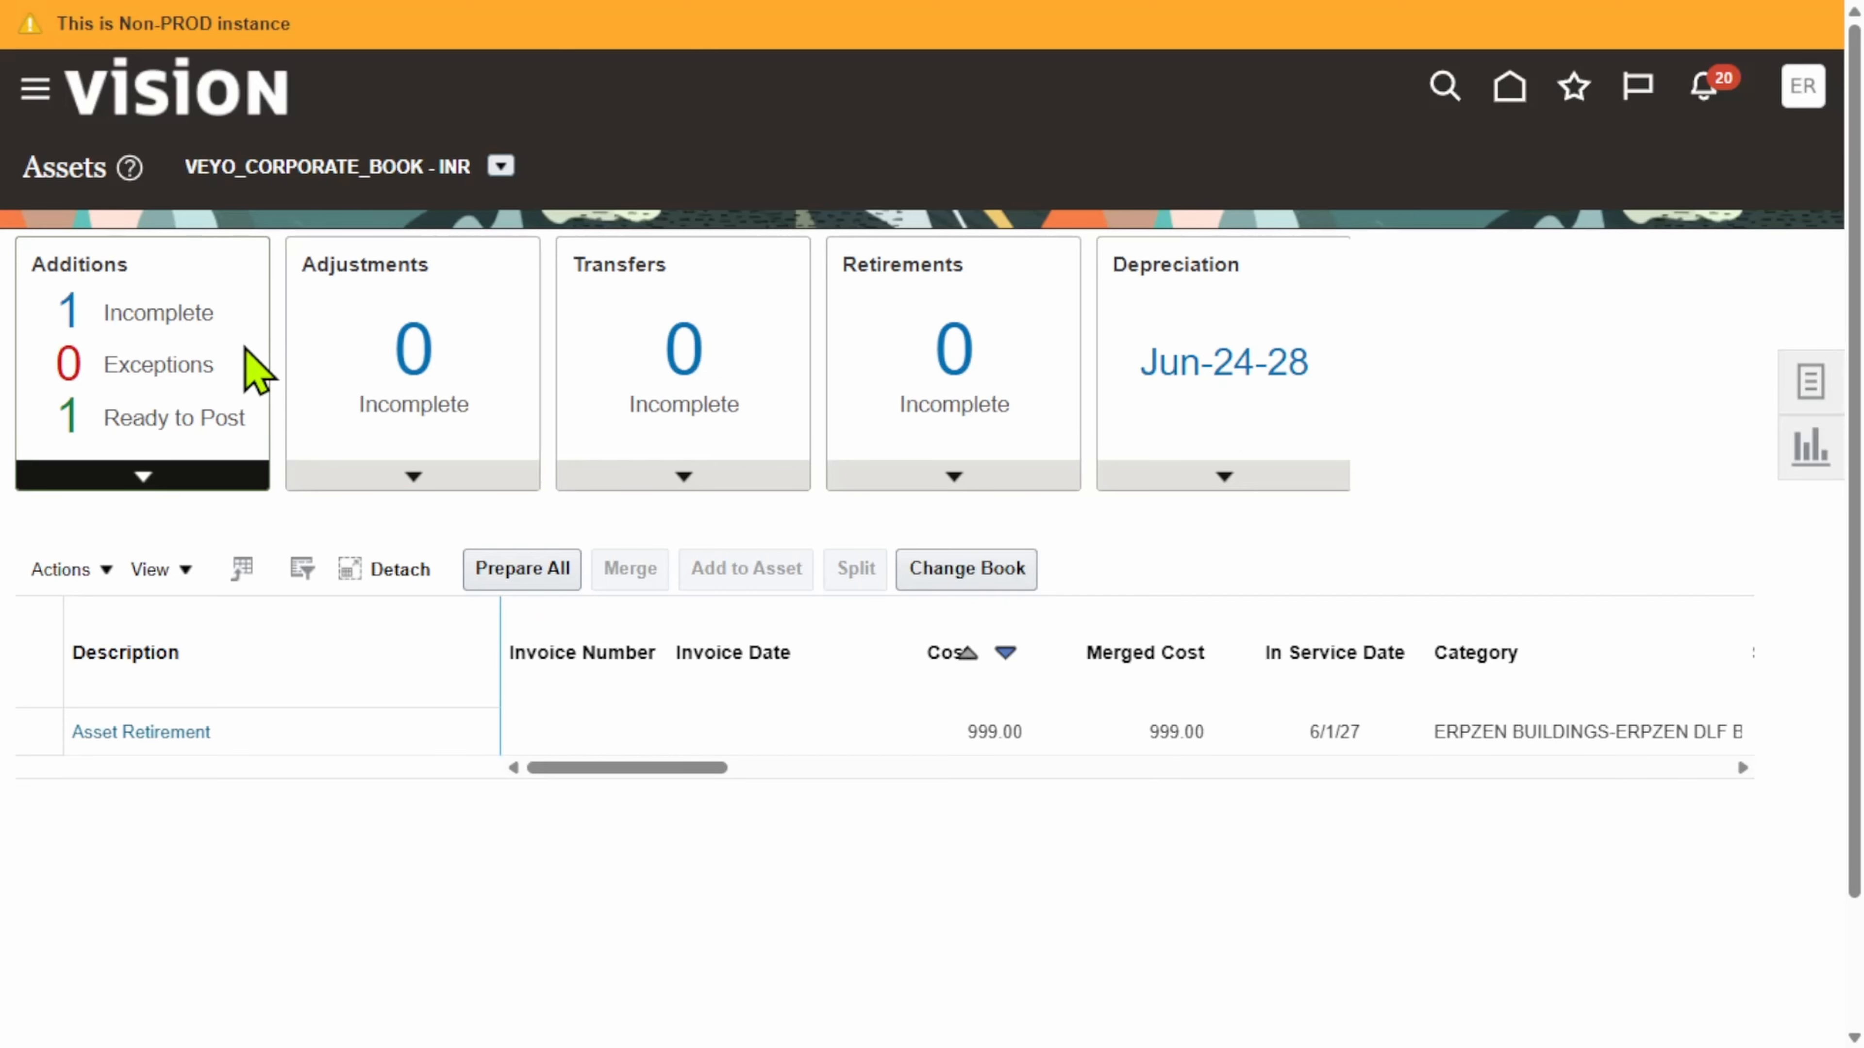
click(197, 420)
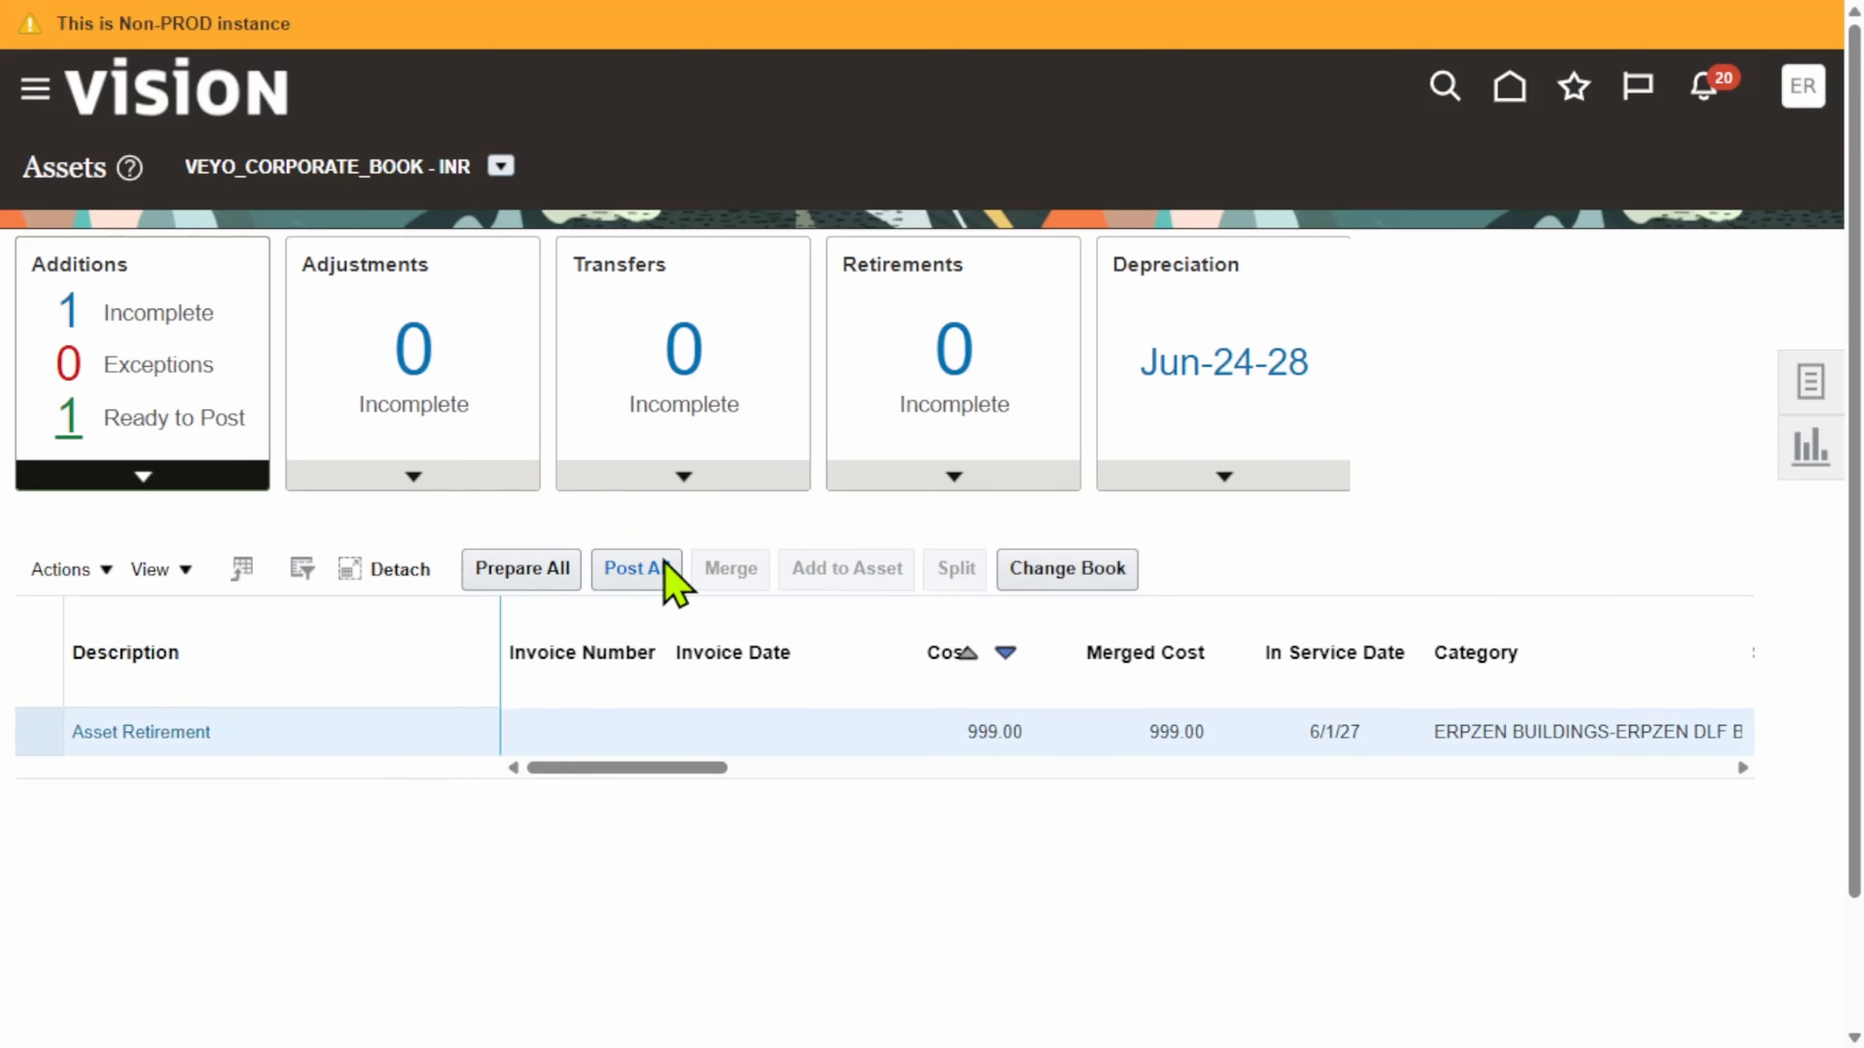
Step: Post all ready additions and return to the Fixed Assets > Assets work area
click(664, 580)
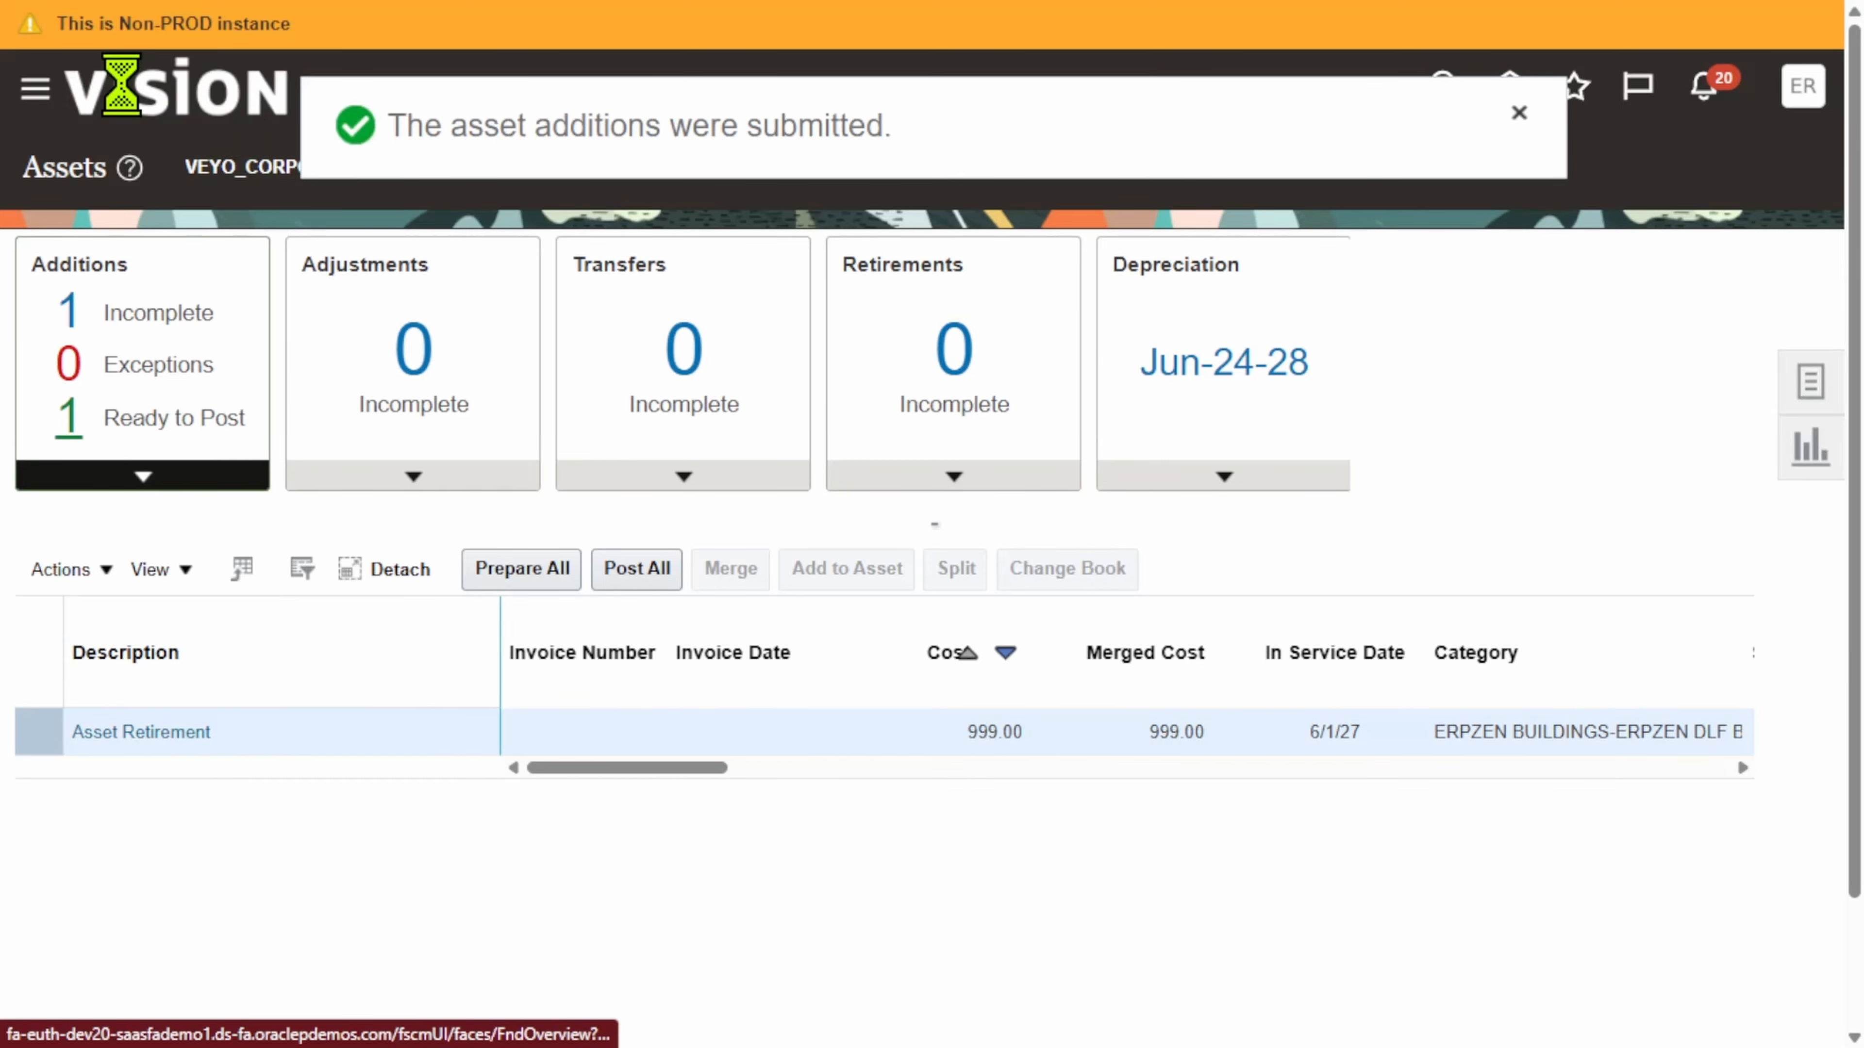
click(44, 89)
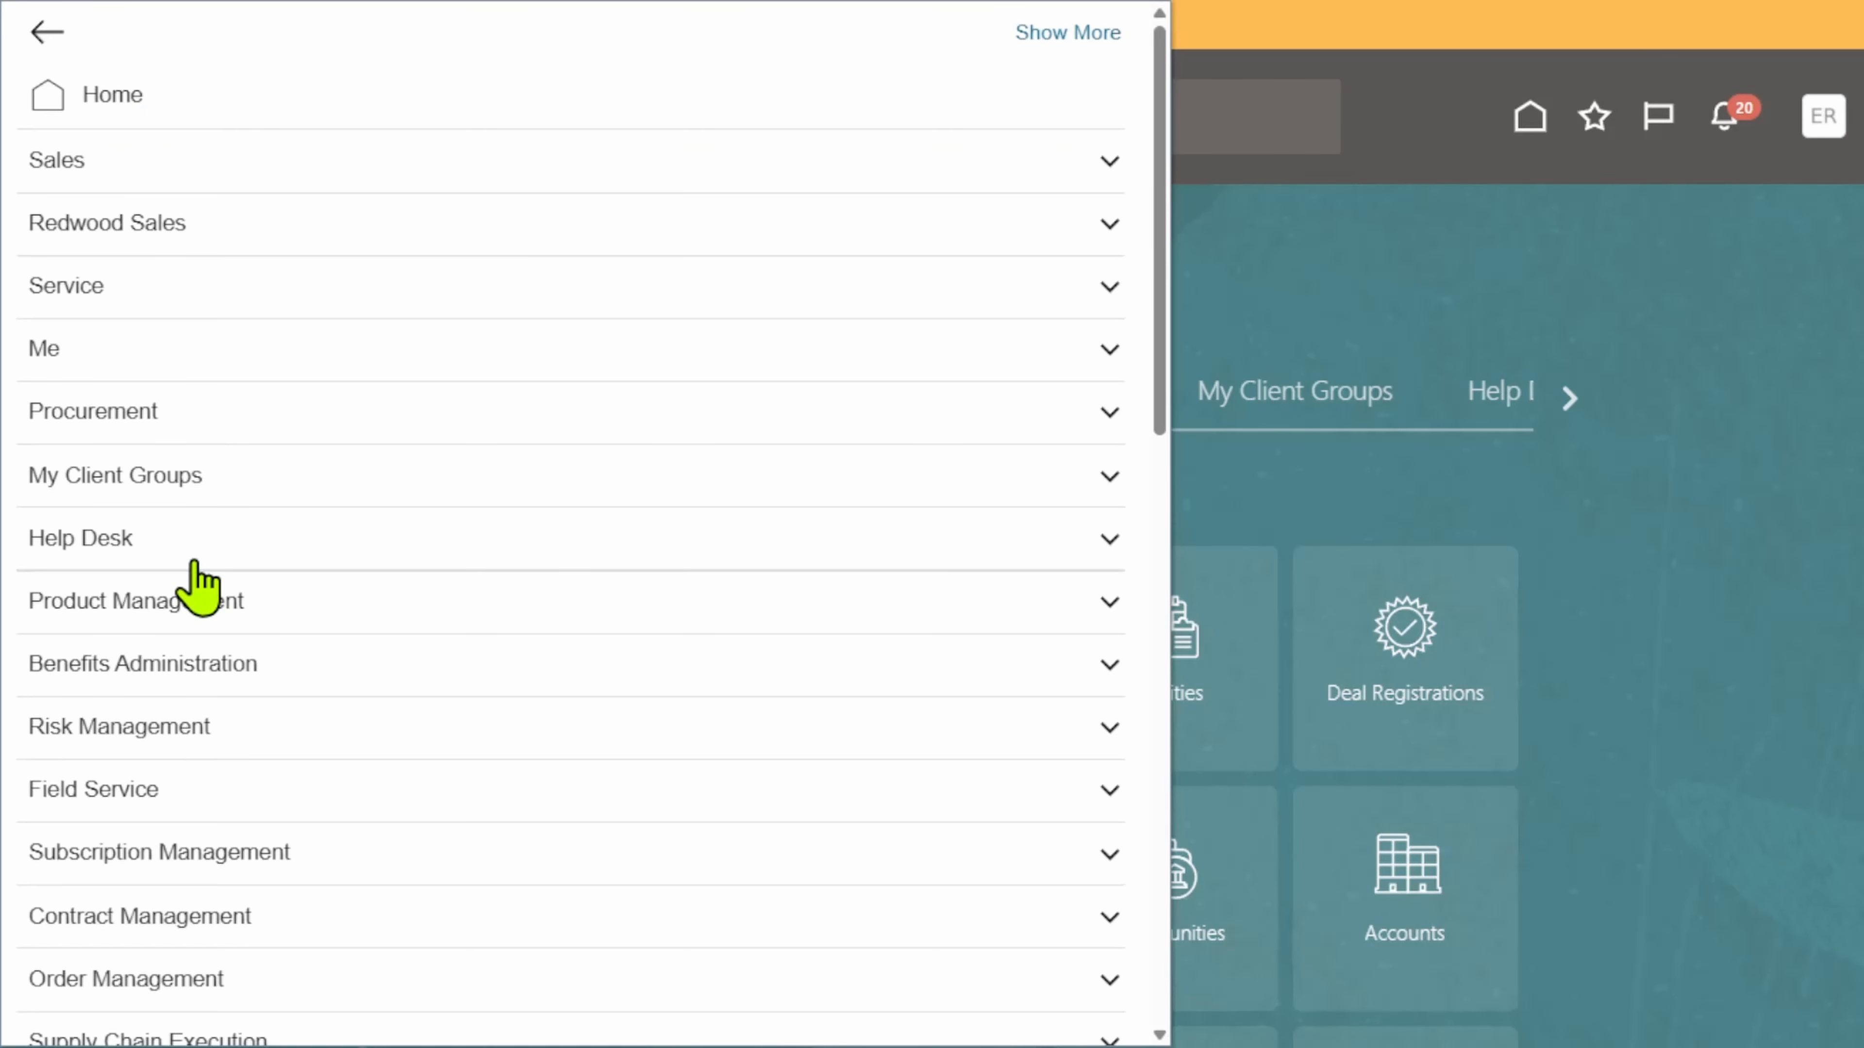
scroll(320, 588, down, 8)
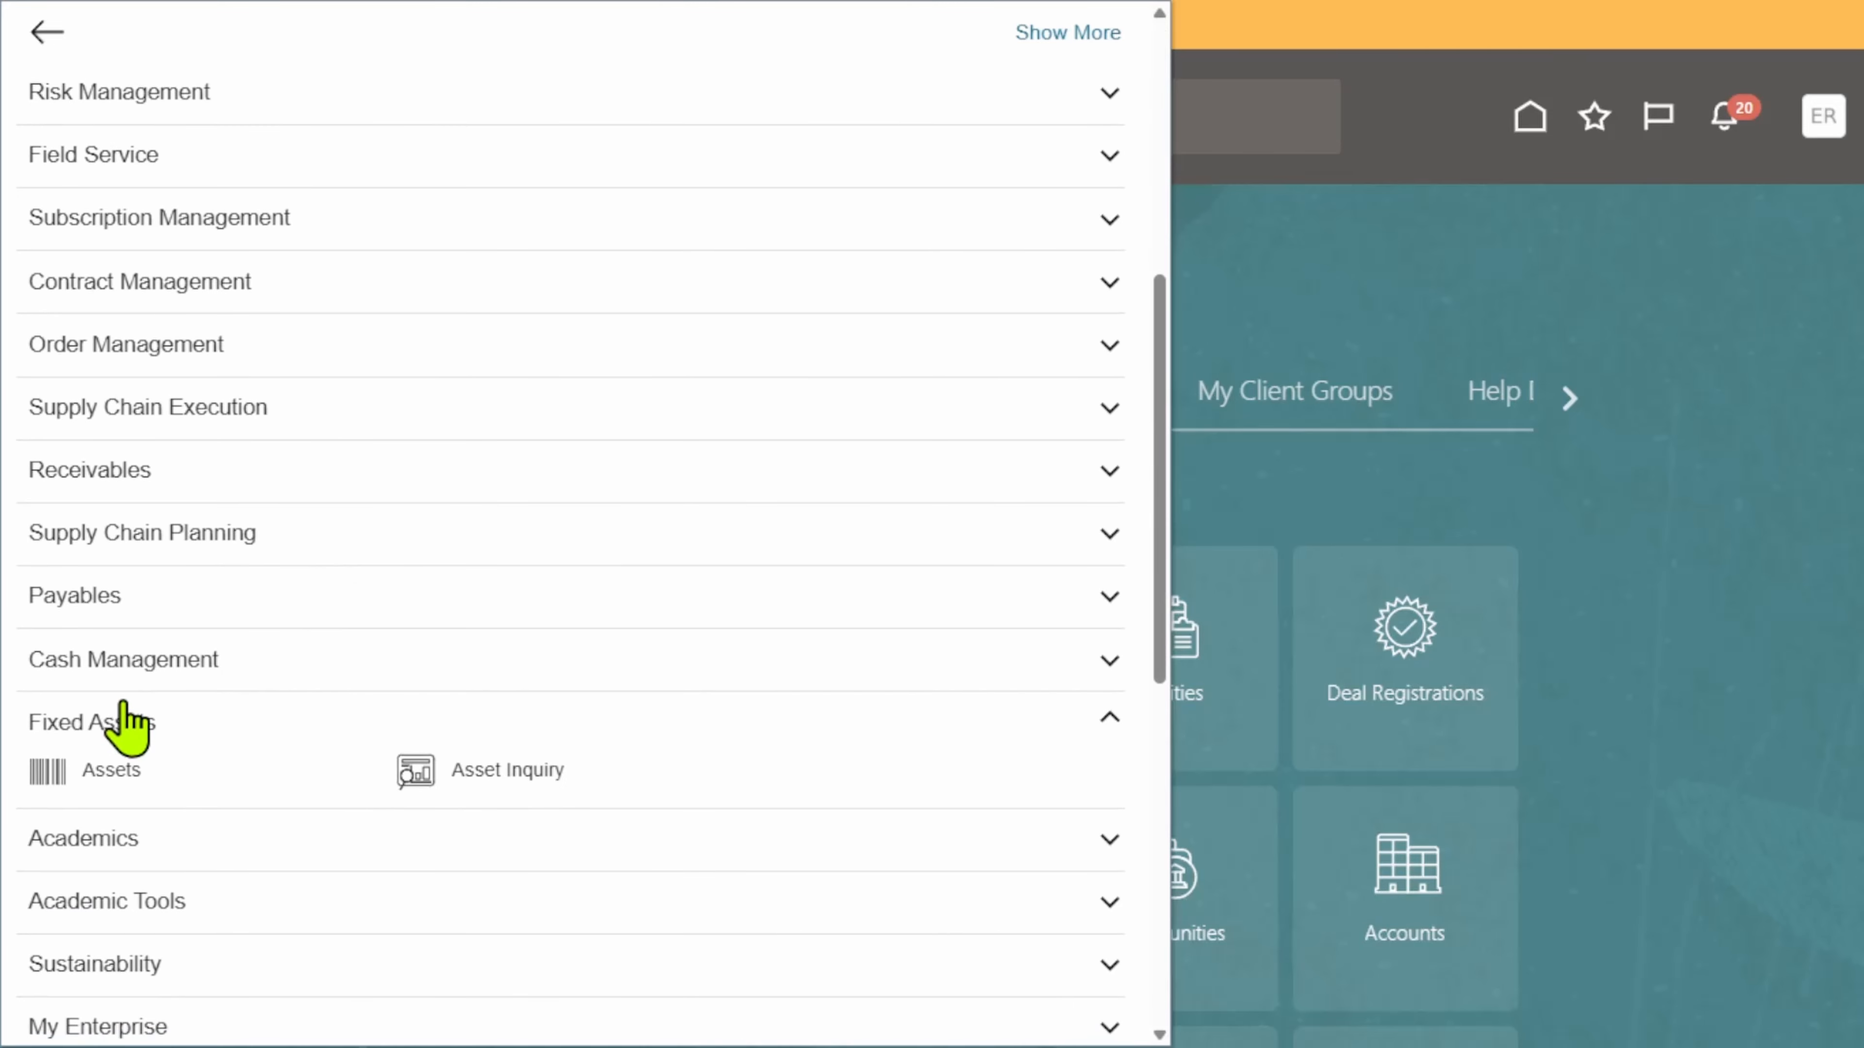
click(44, 770)
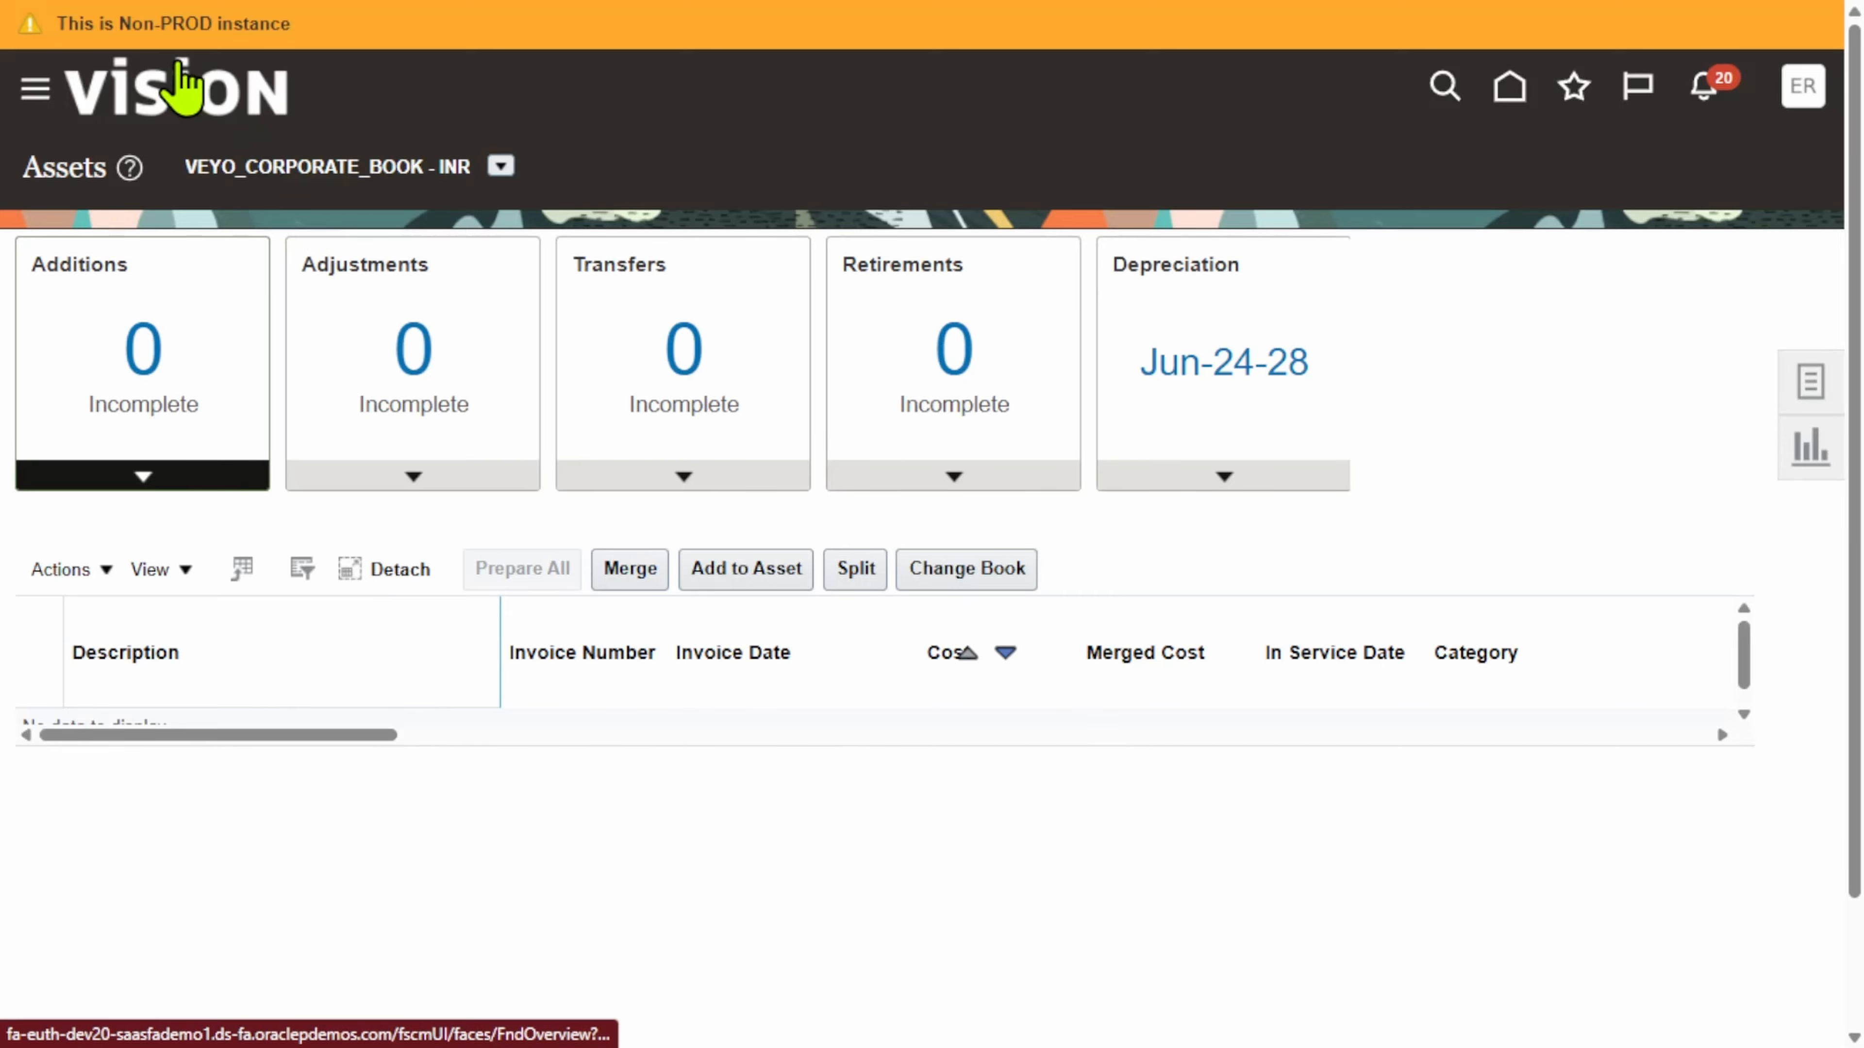
Step: Search Asset Inquiry for asset 1075 and review its 999.00 cost and net book value
click(33, 94)
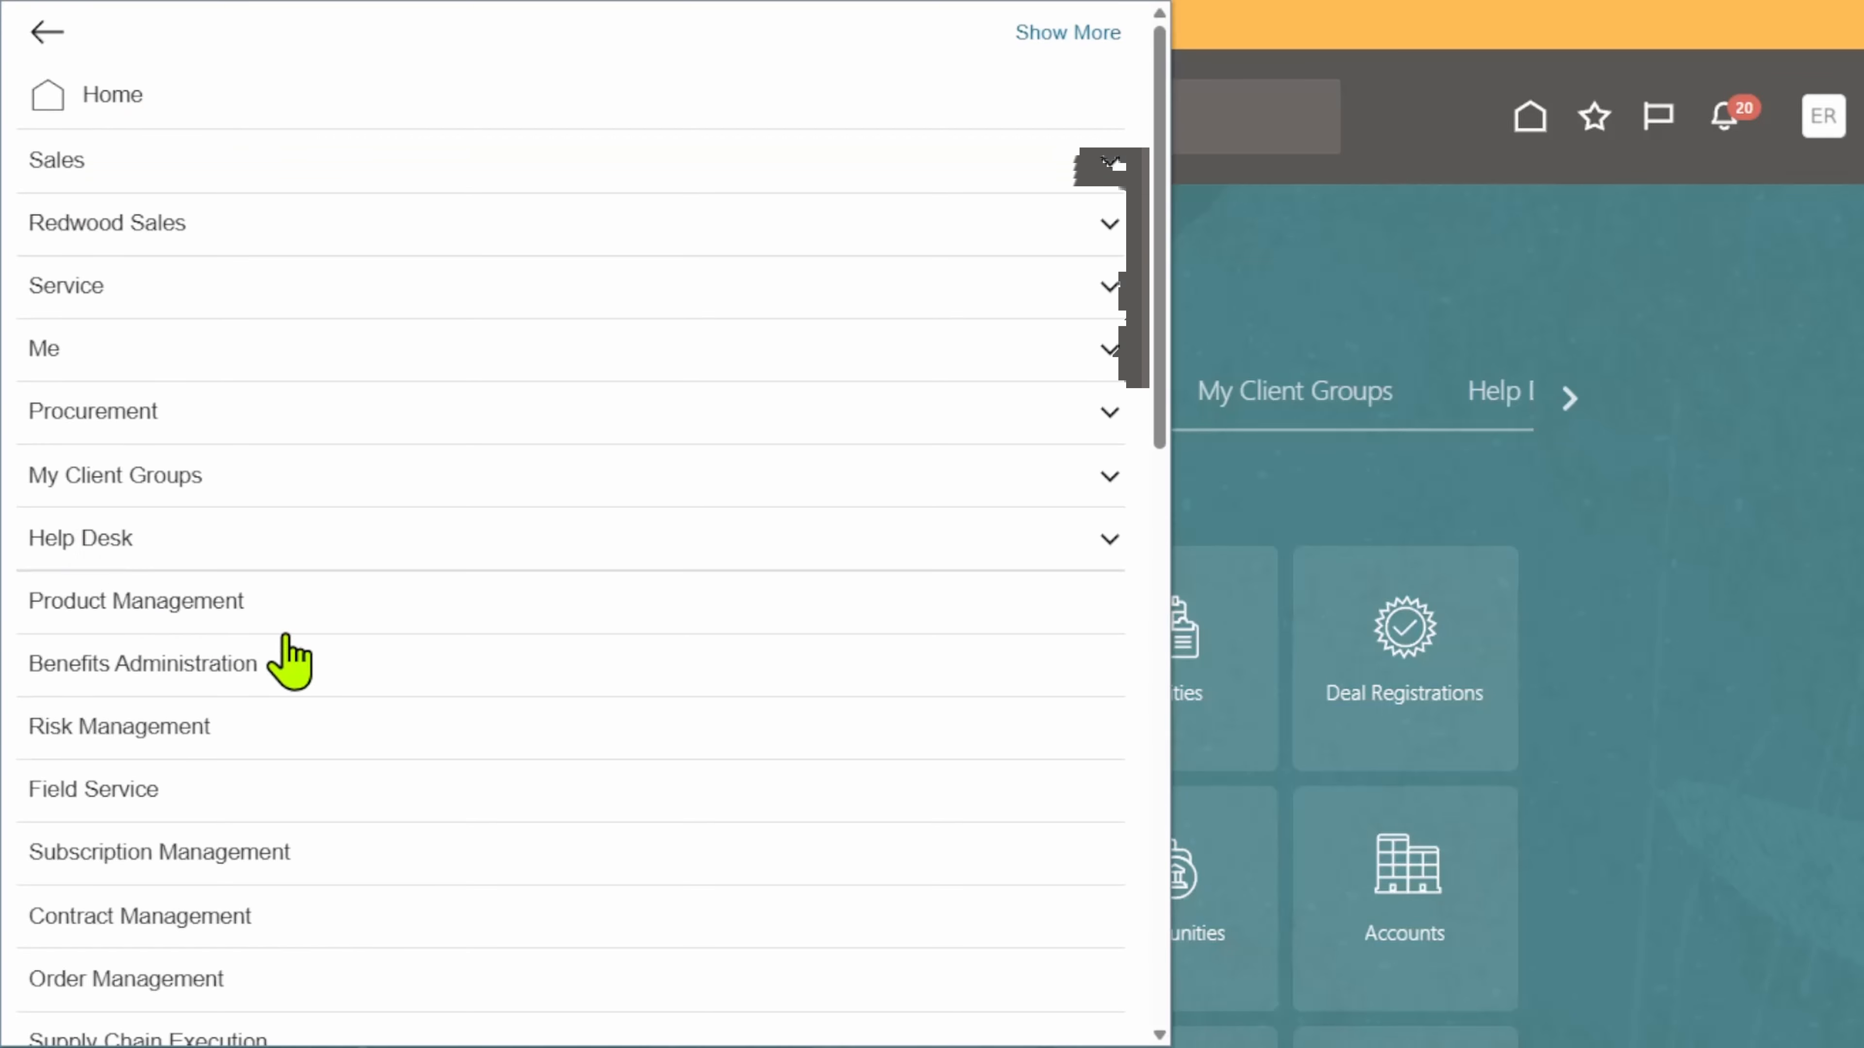
scroll(348, 650, down, 10)
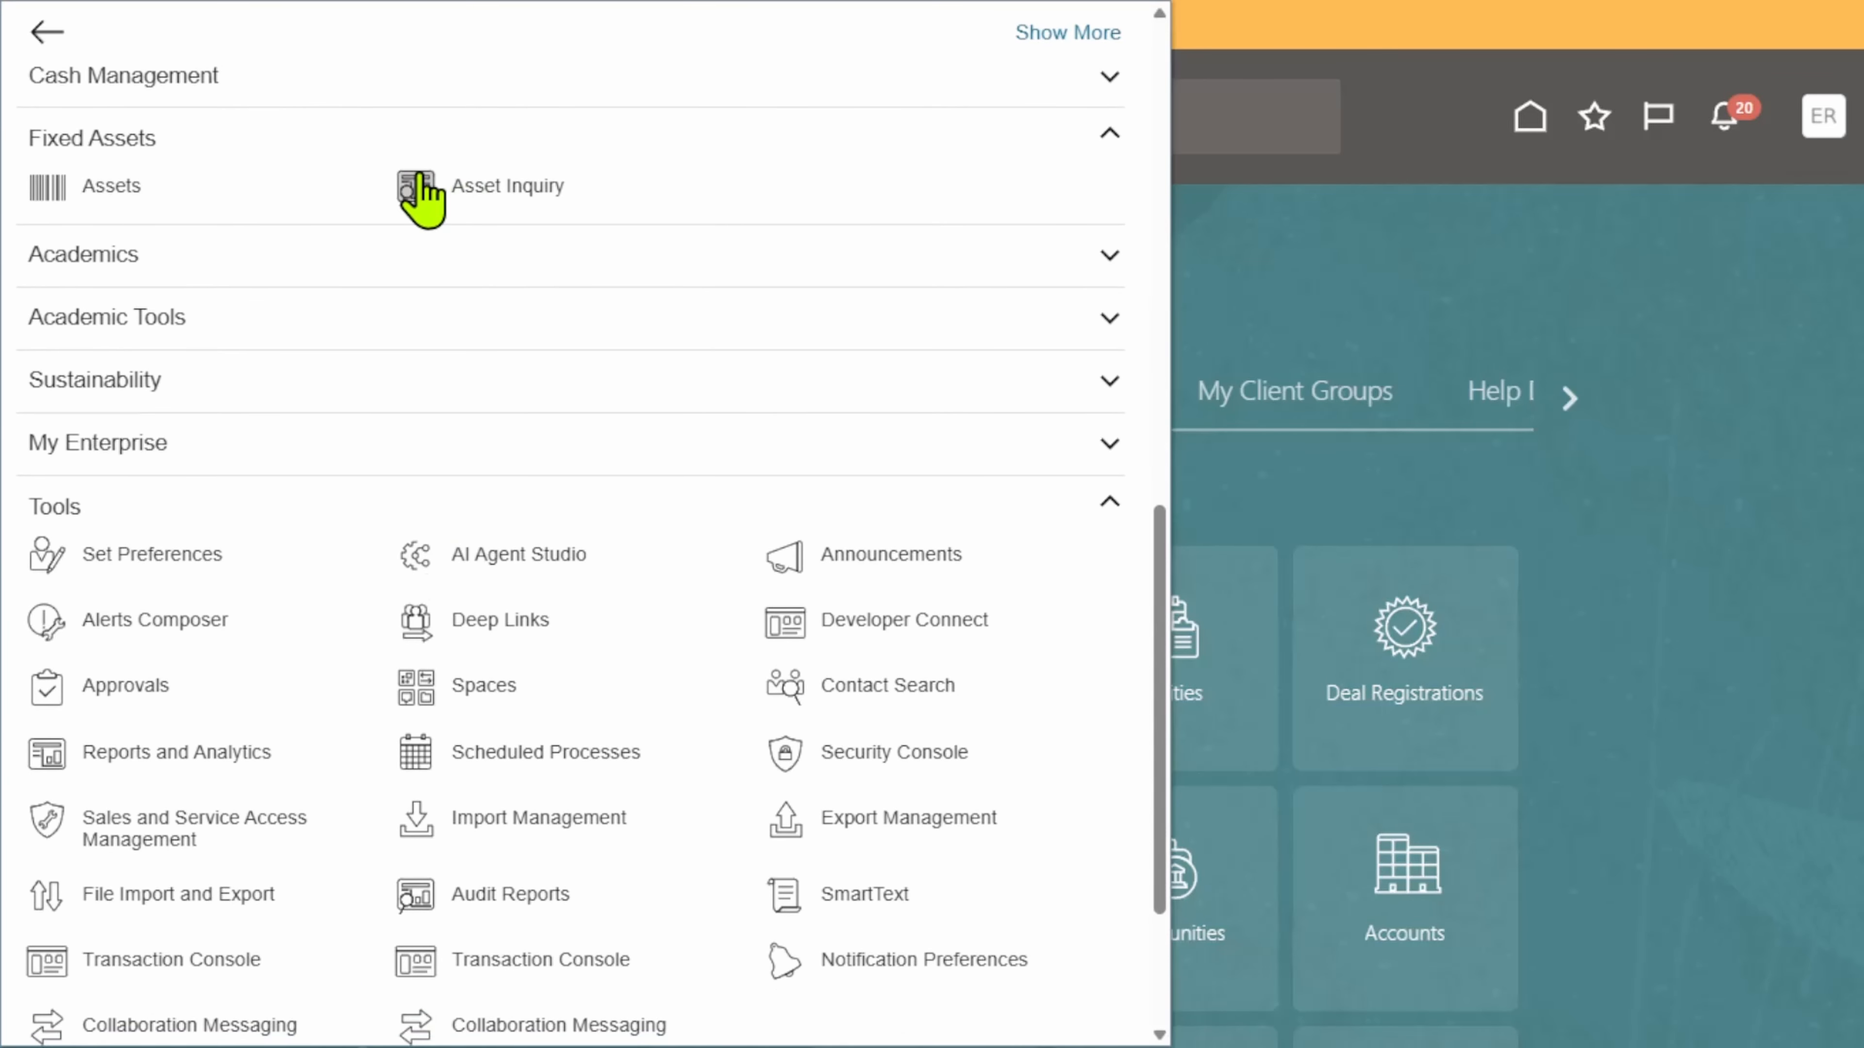
click(418, 192)
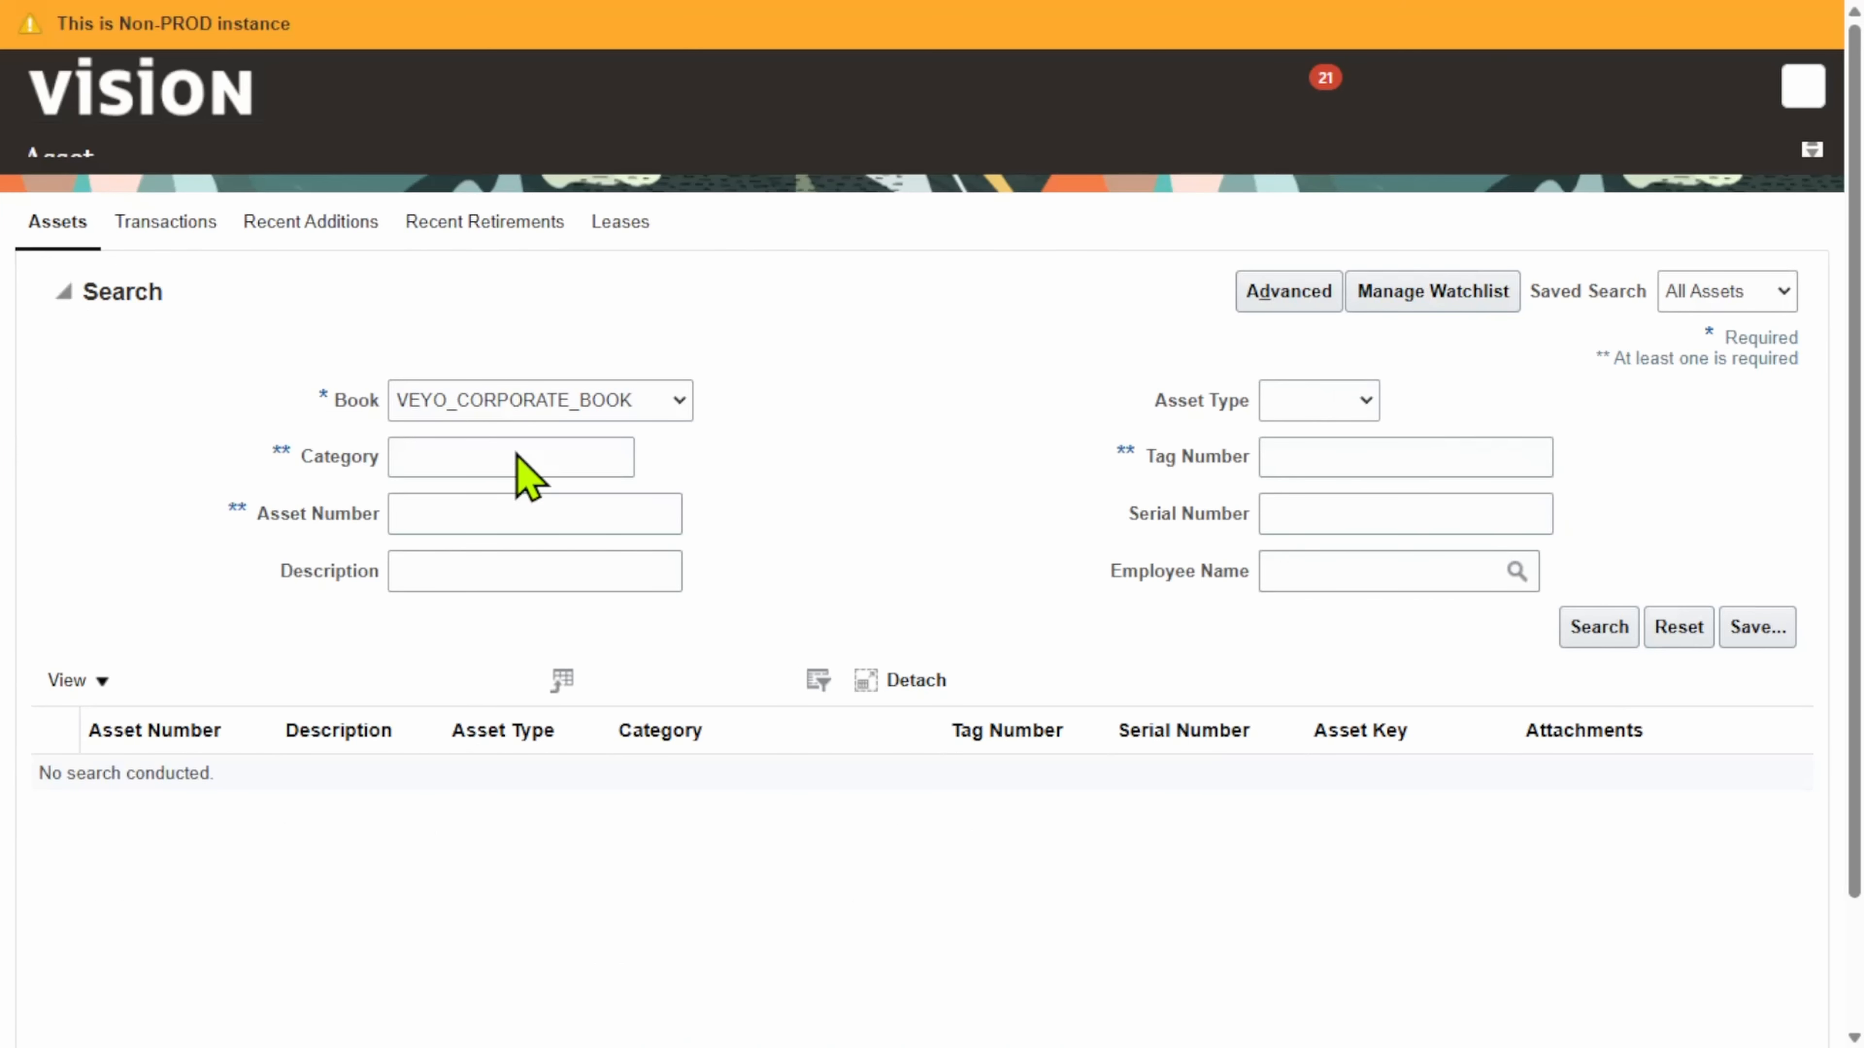
click(465, 539)
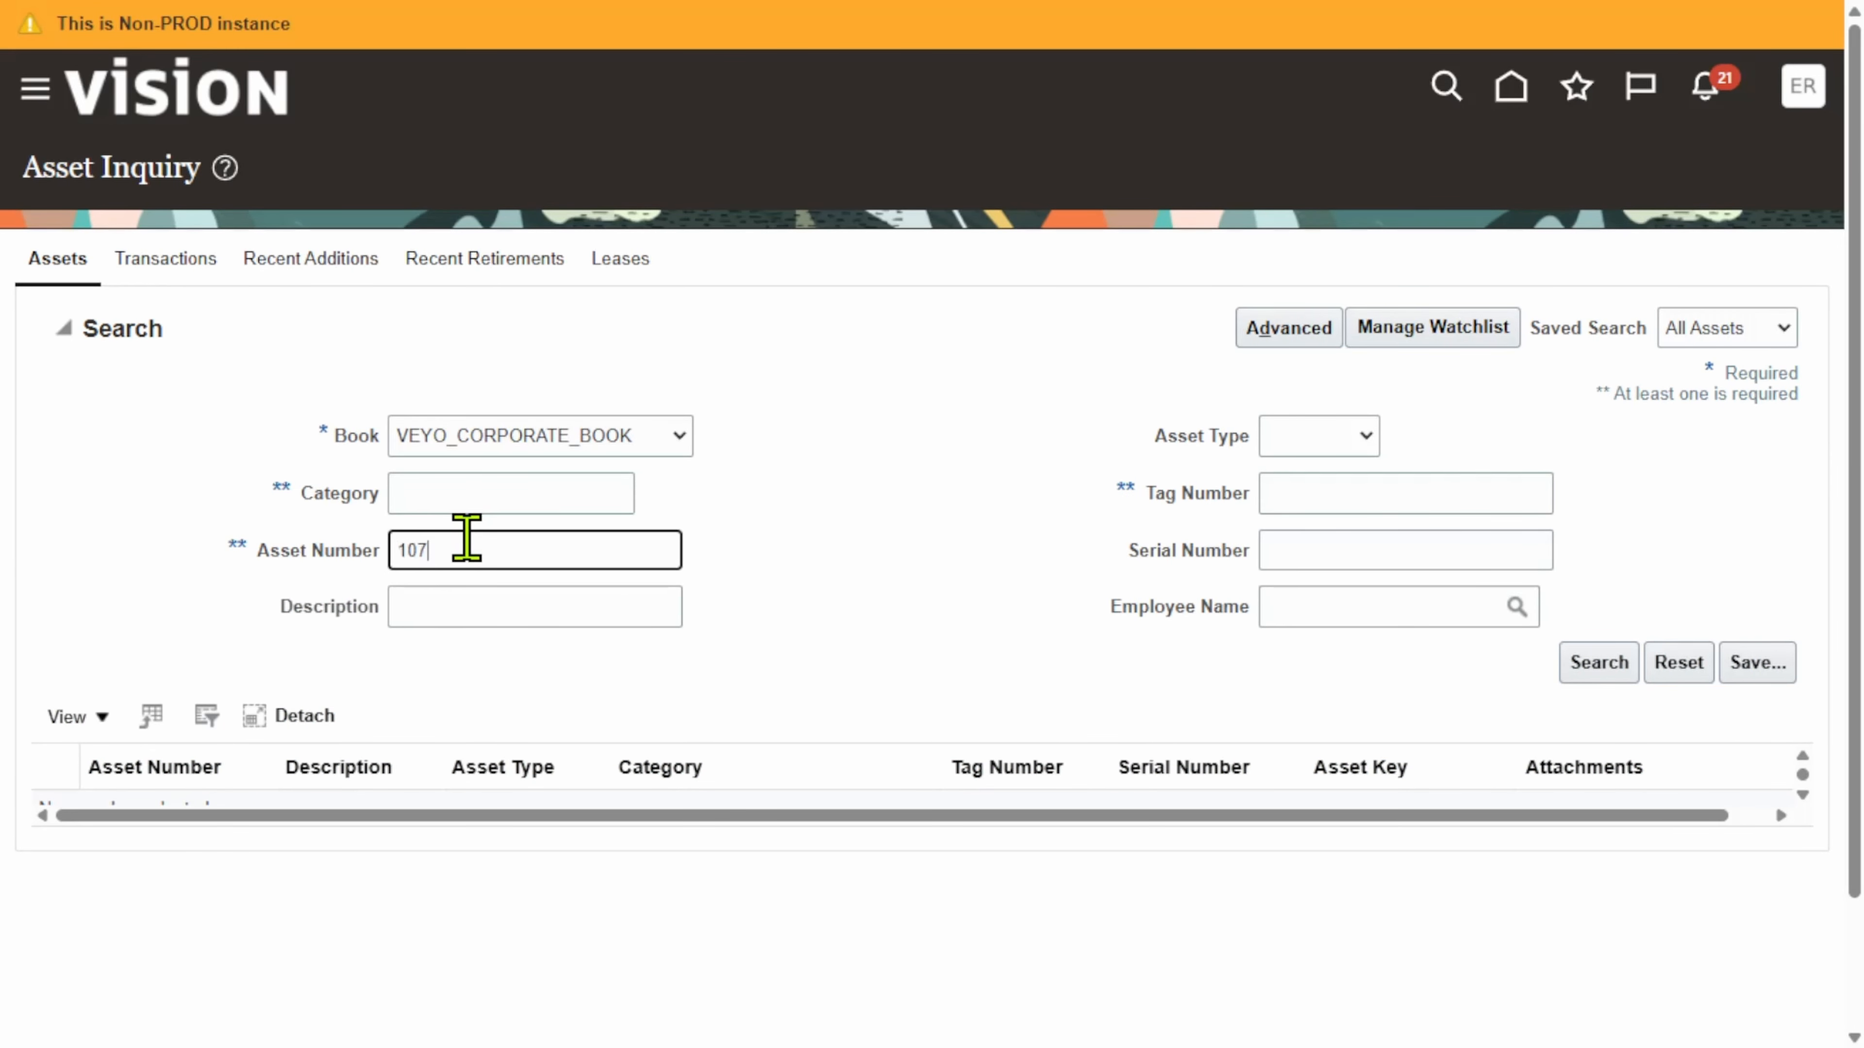
click(1589, 663)
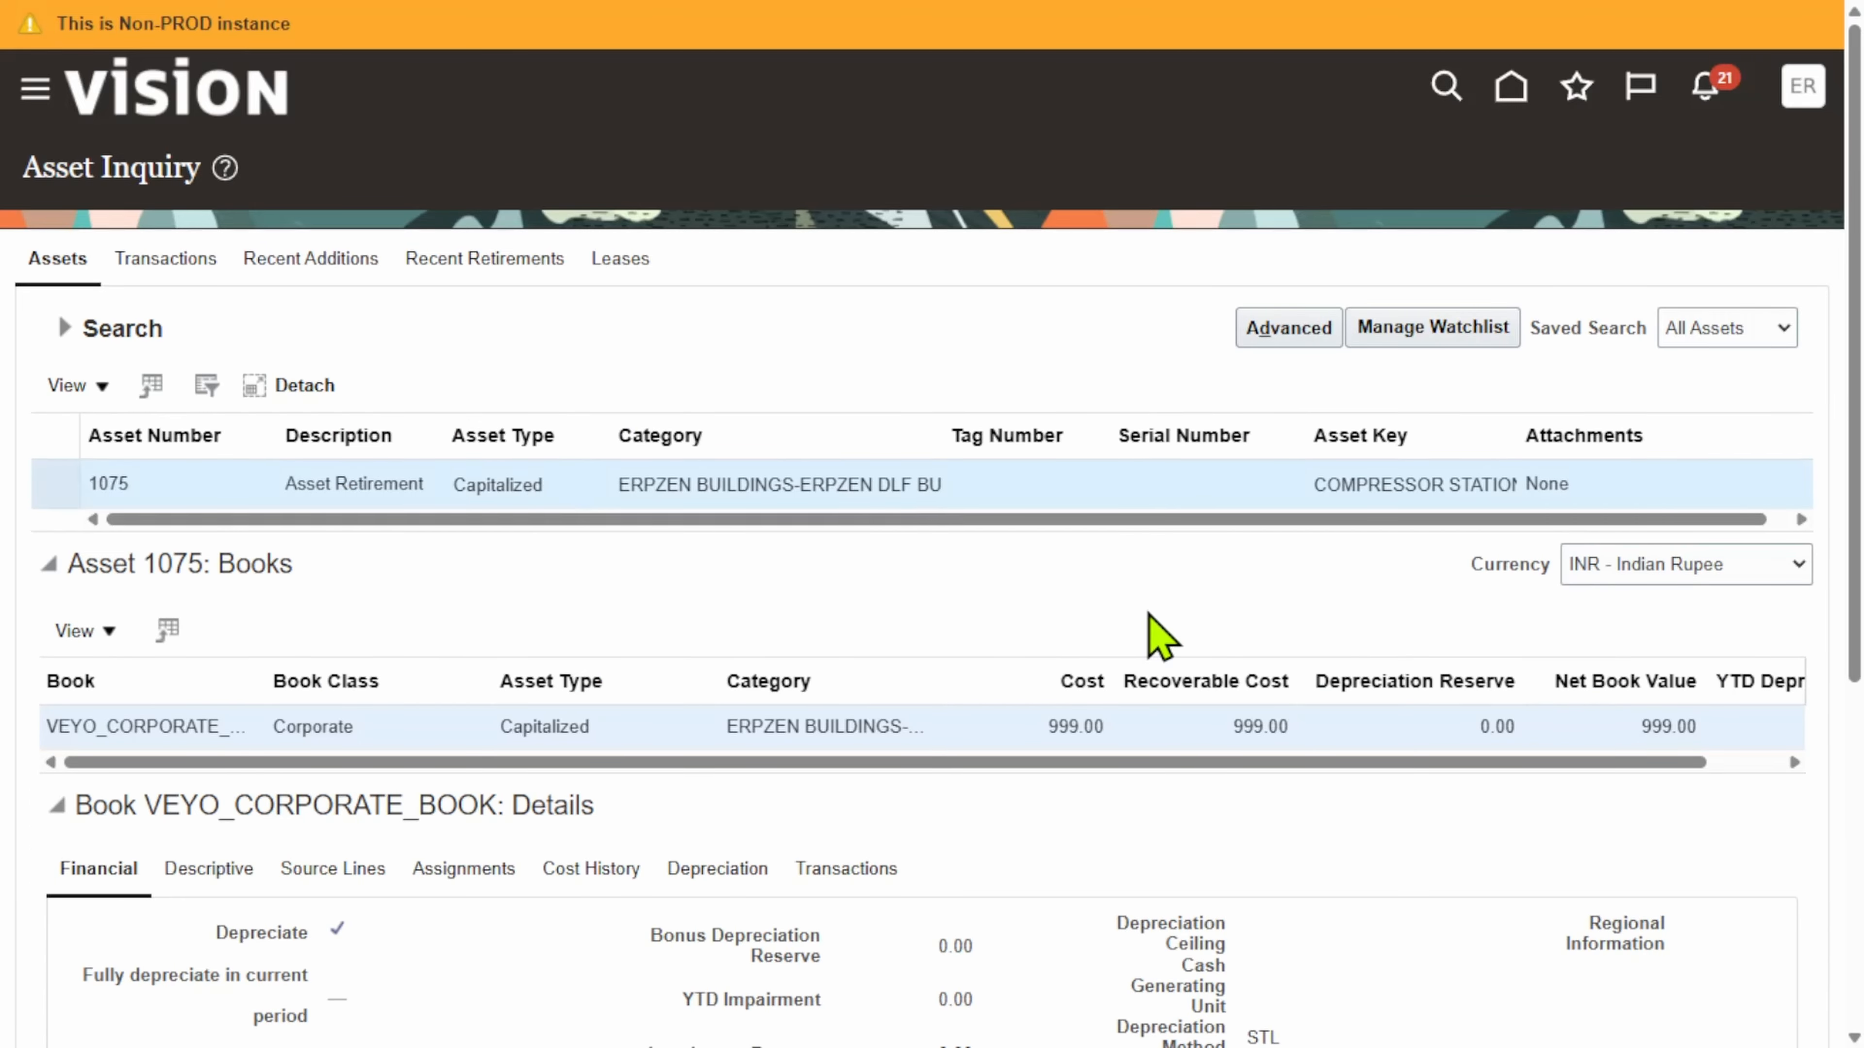
scroll(1112, 646, down, 5)
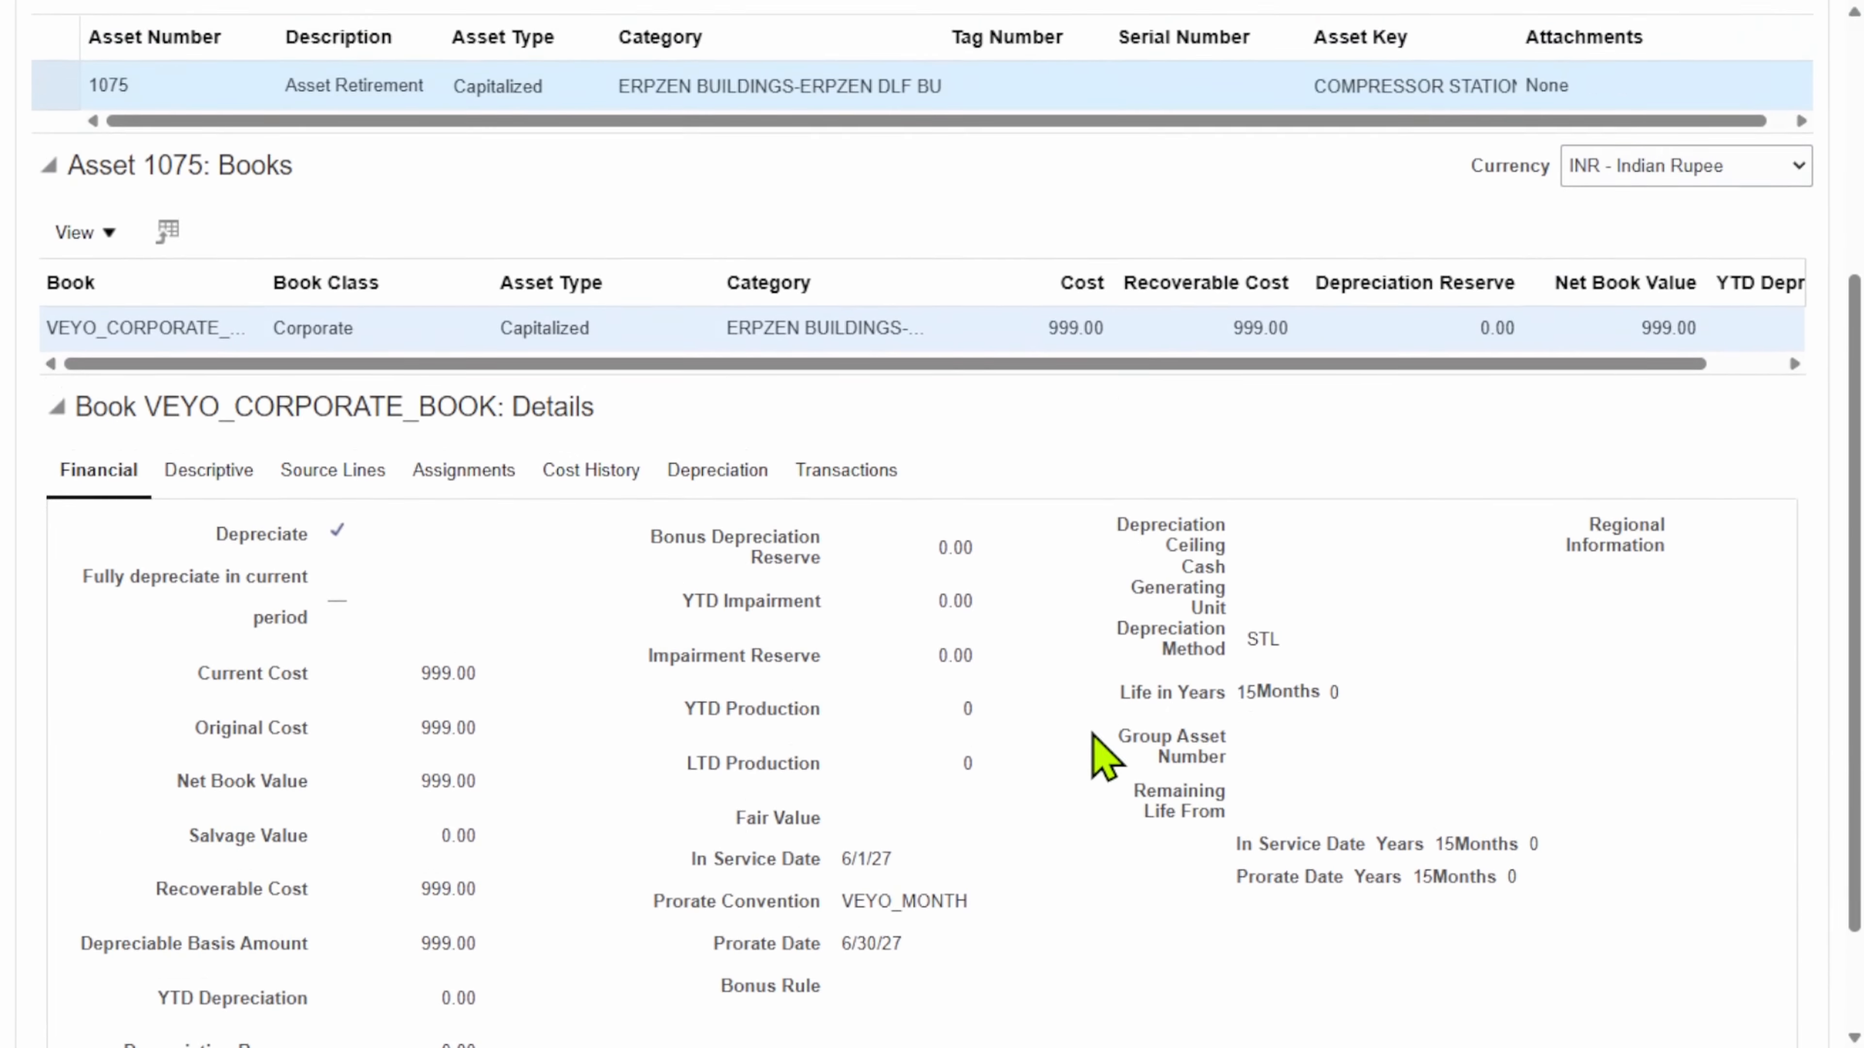
scroll(1092, 734, up, 5)
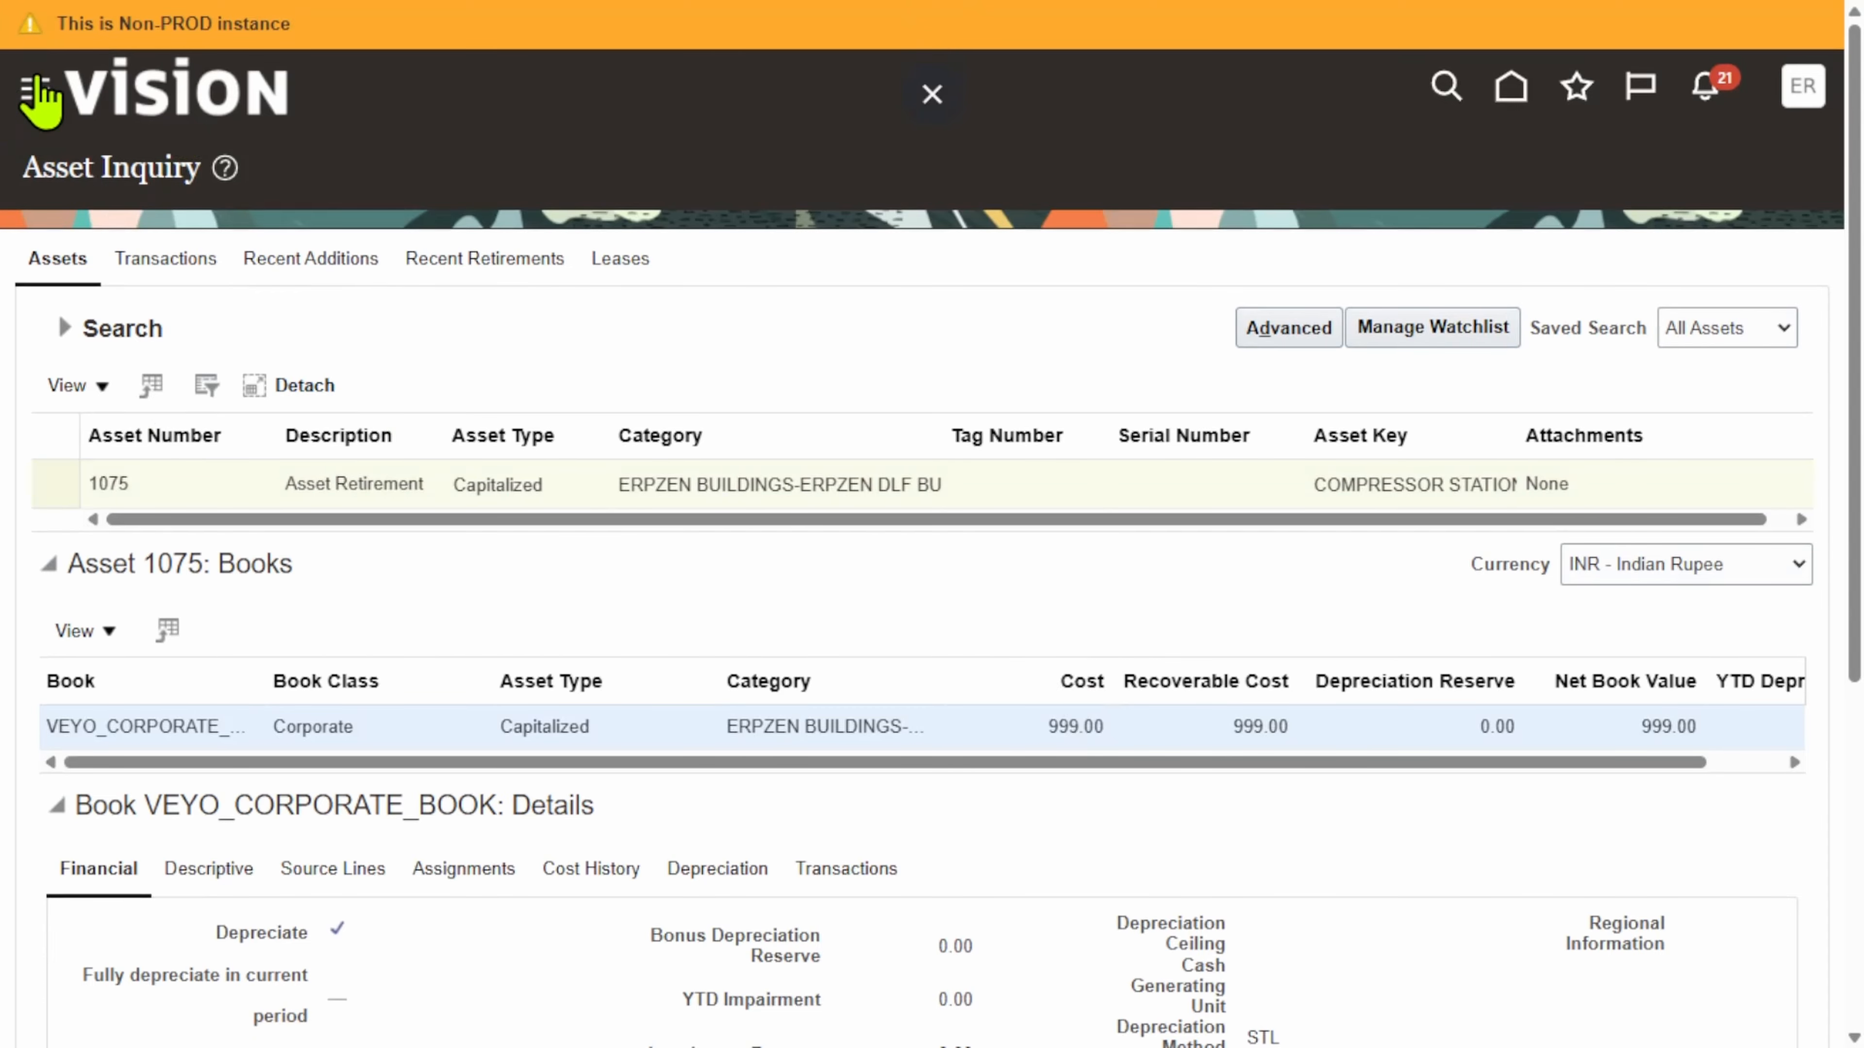
Step: Reopen the Fixed Assets > Assets work area from the Navigator
click(40, 103)
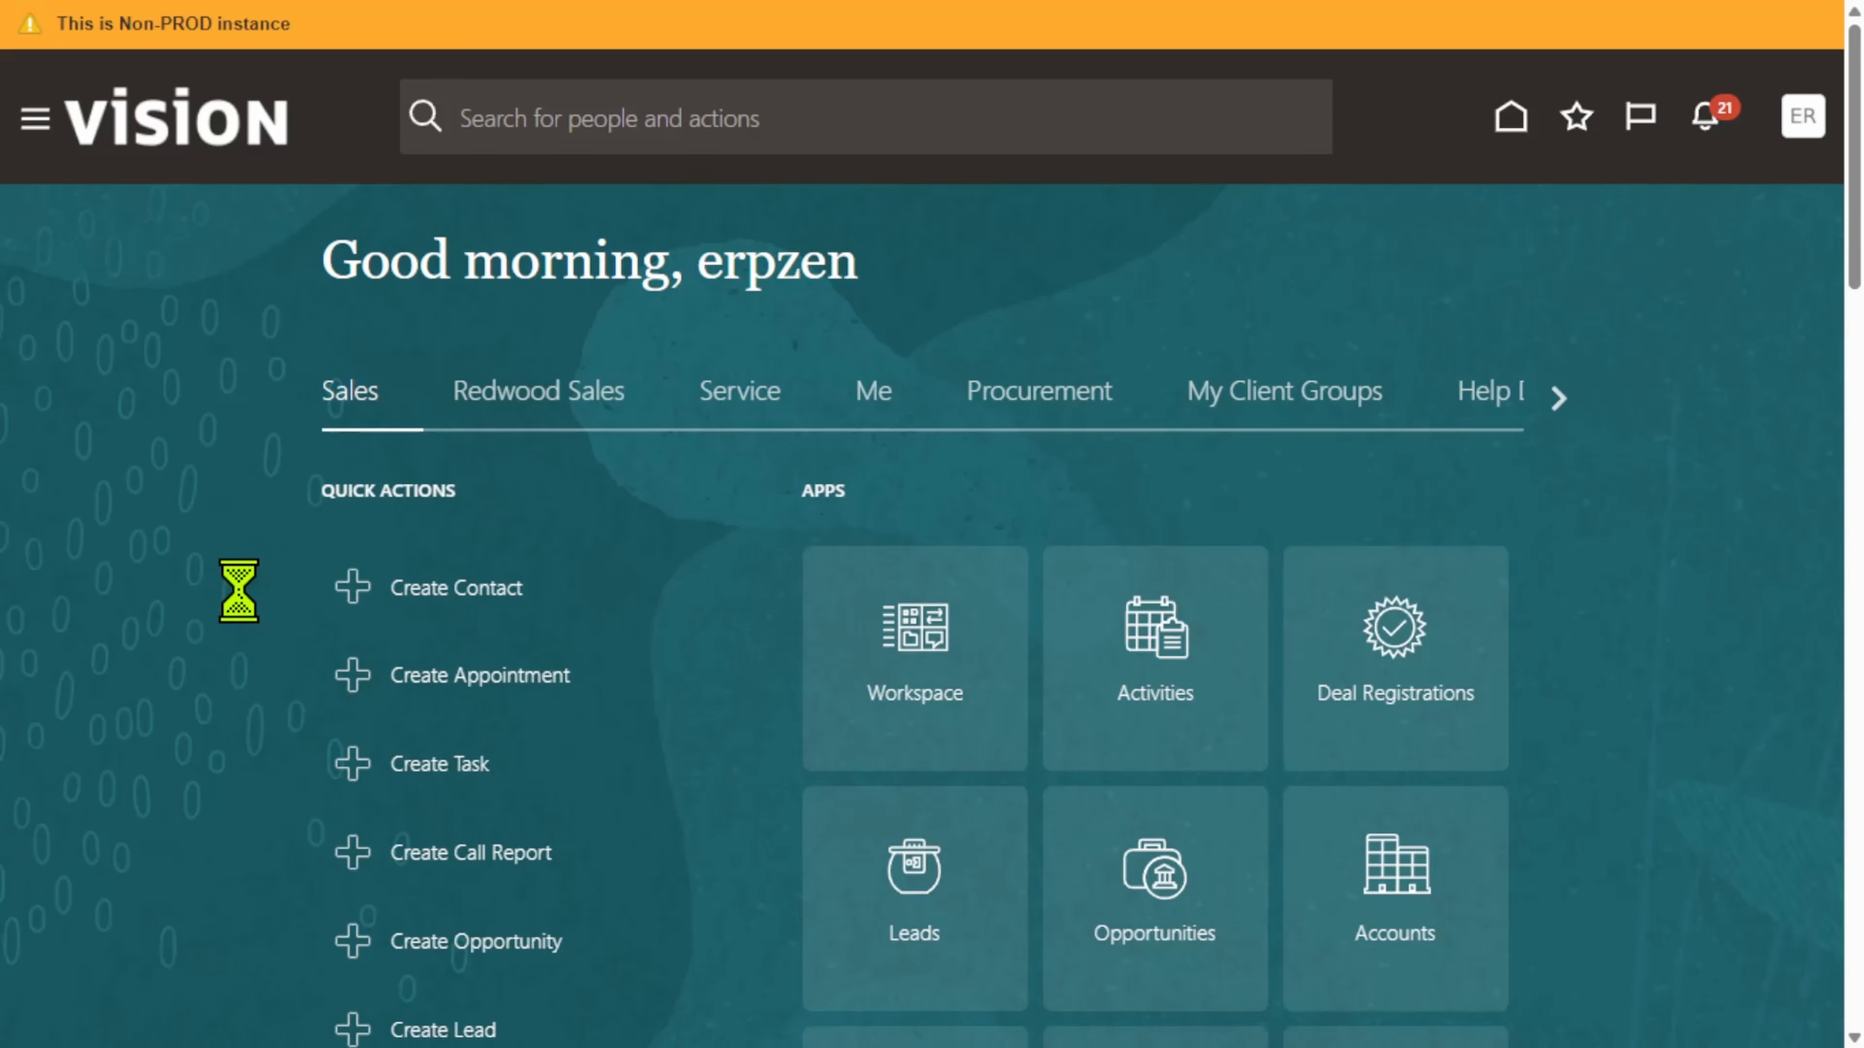
scroll(254, 646, down, 10)
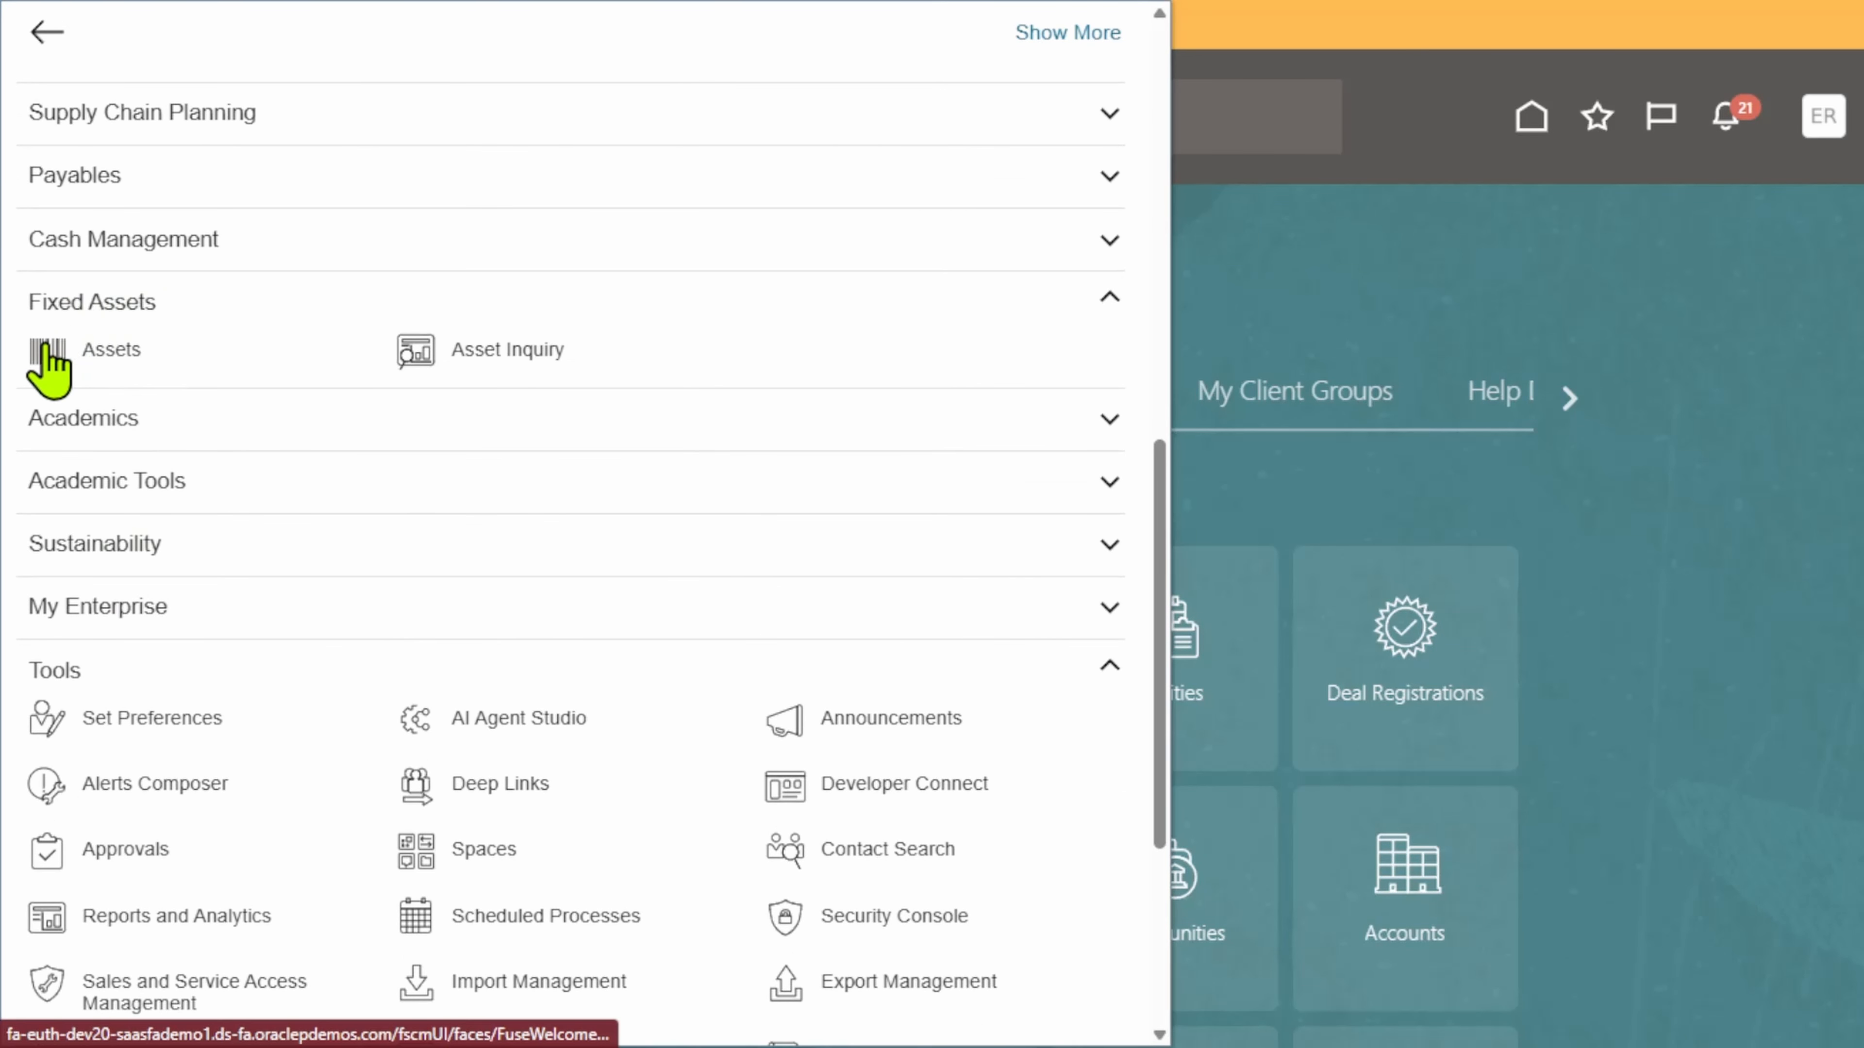
click(50, 357)
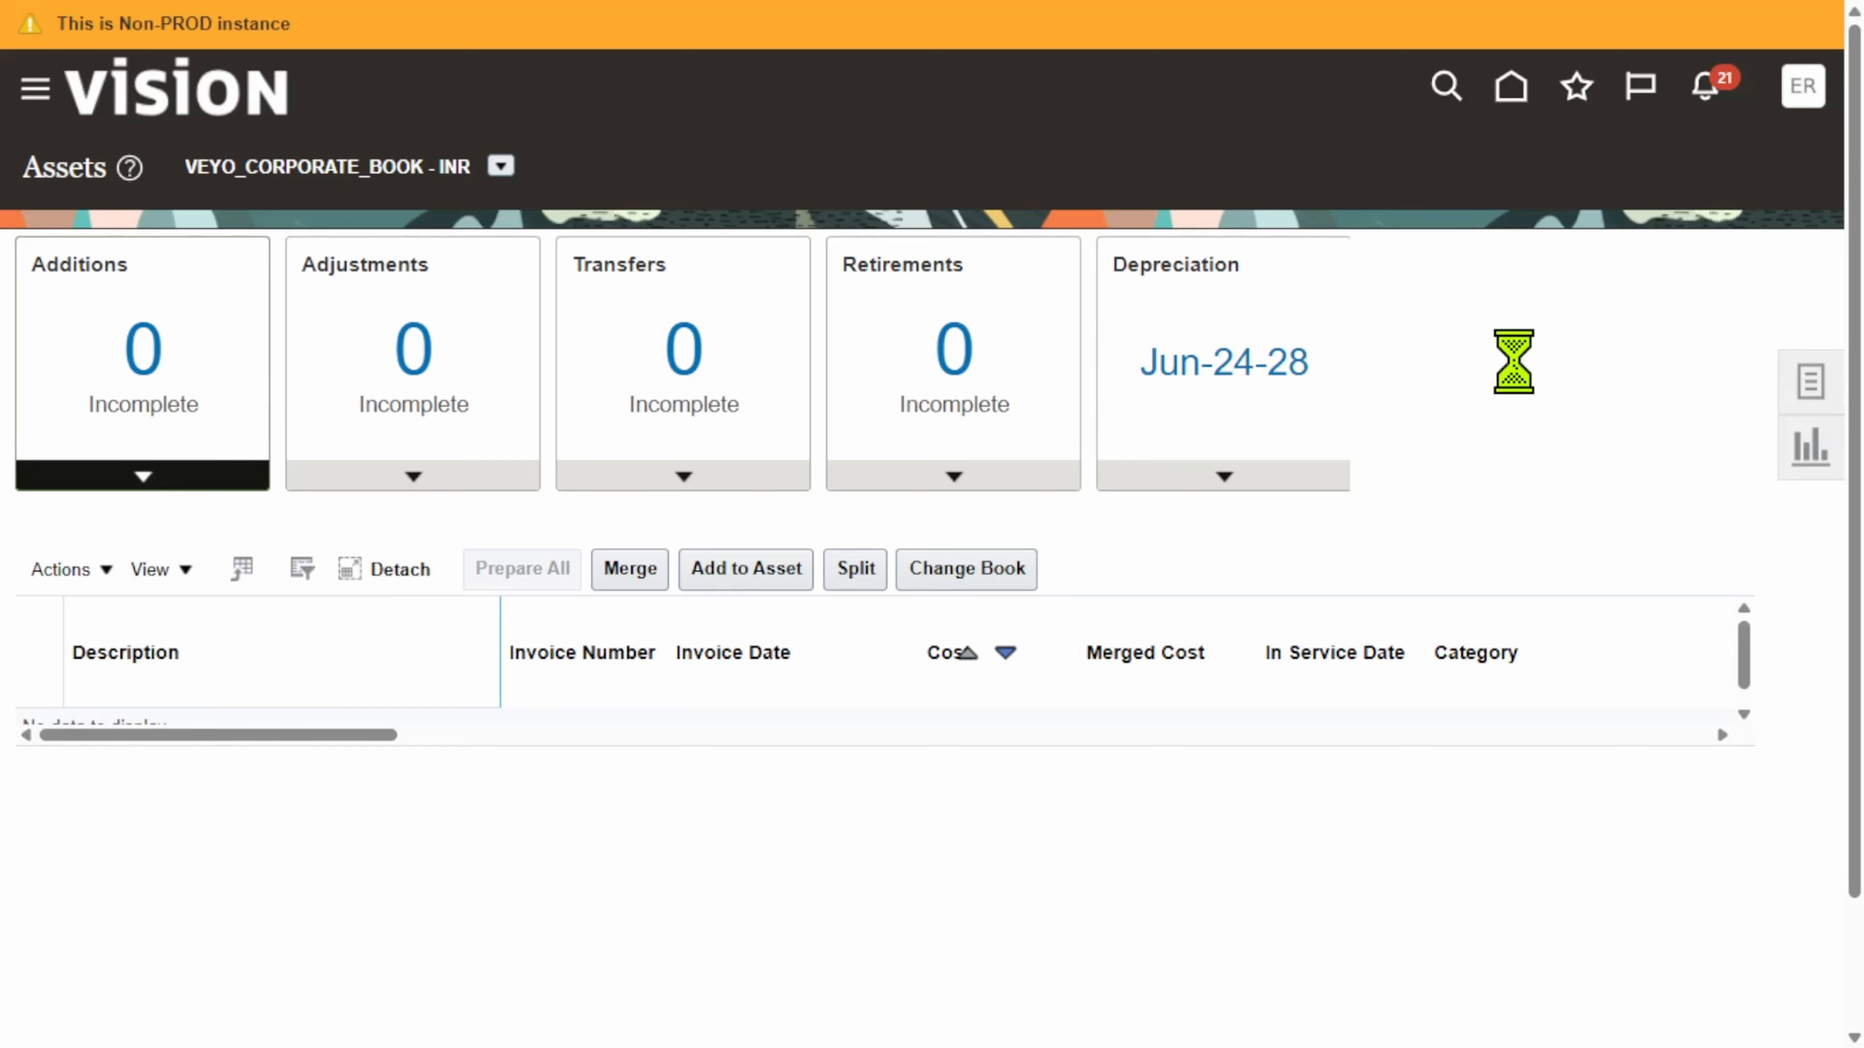
Step: Open Retire Assets and look at the Mass tab's posting status search options
click(1810, 380)
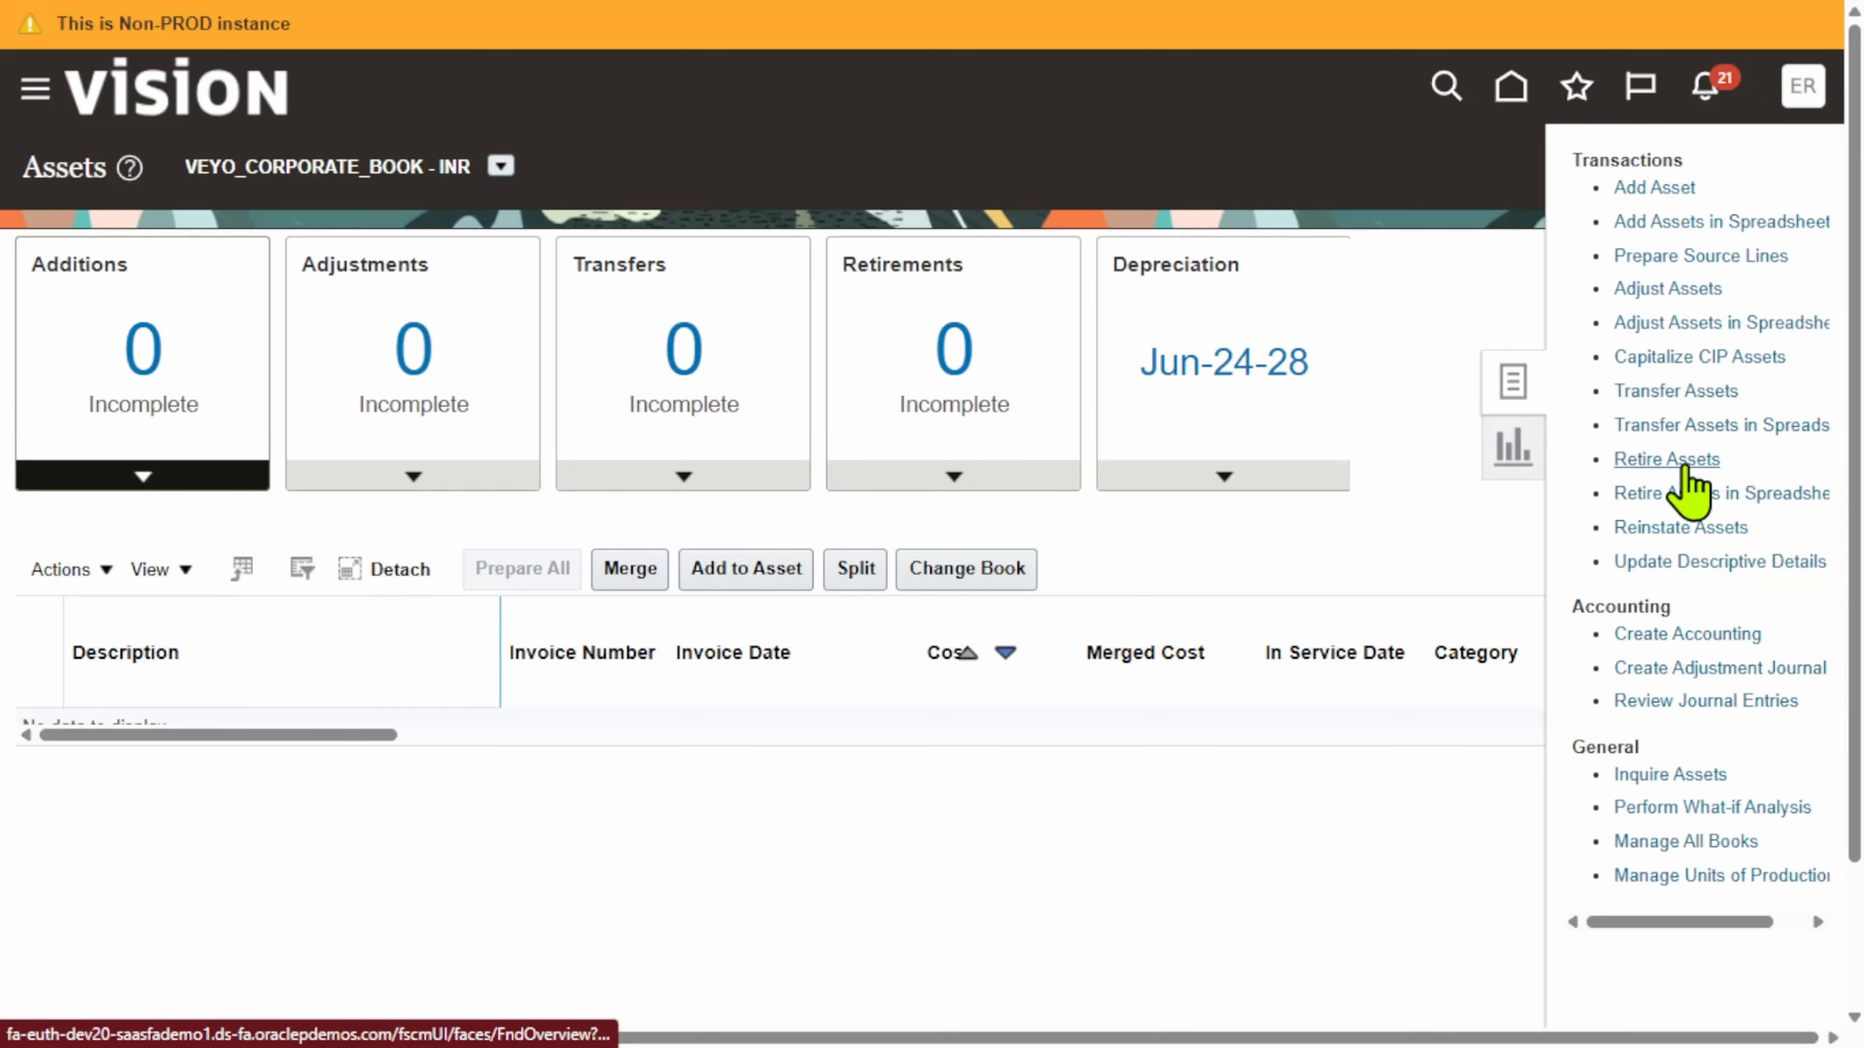
click(1683, 461)
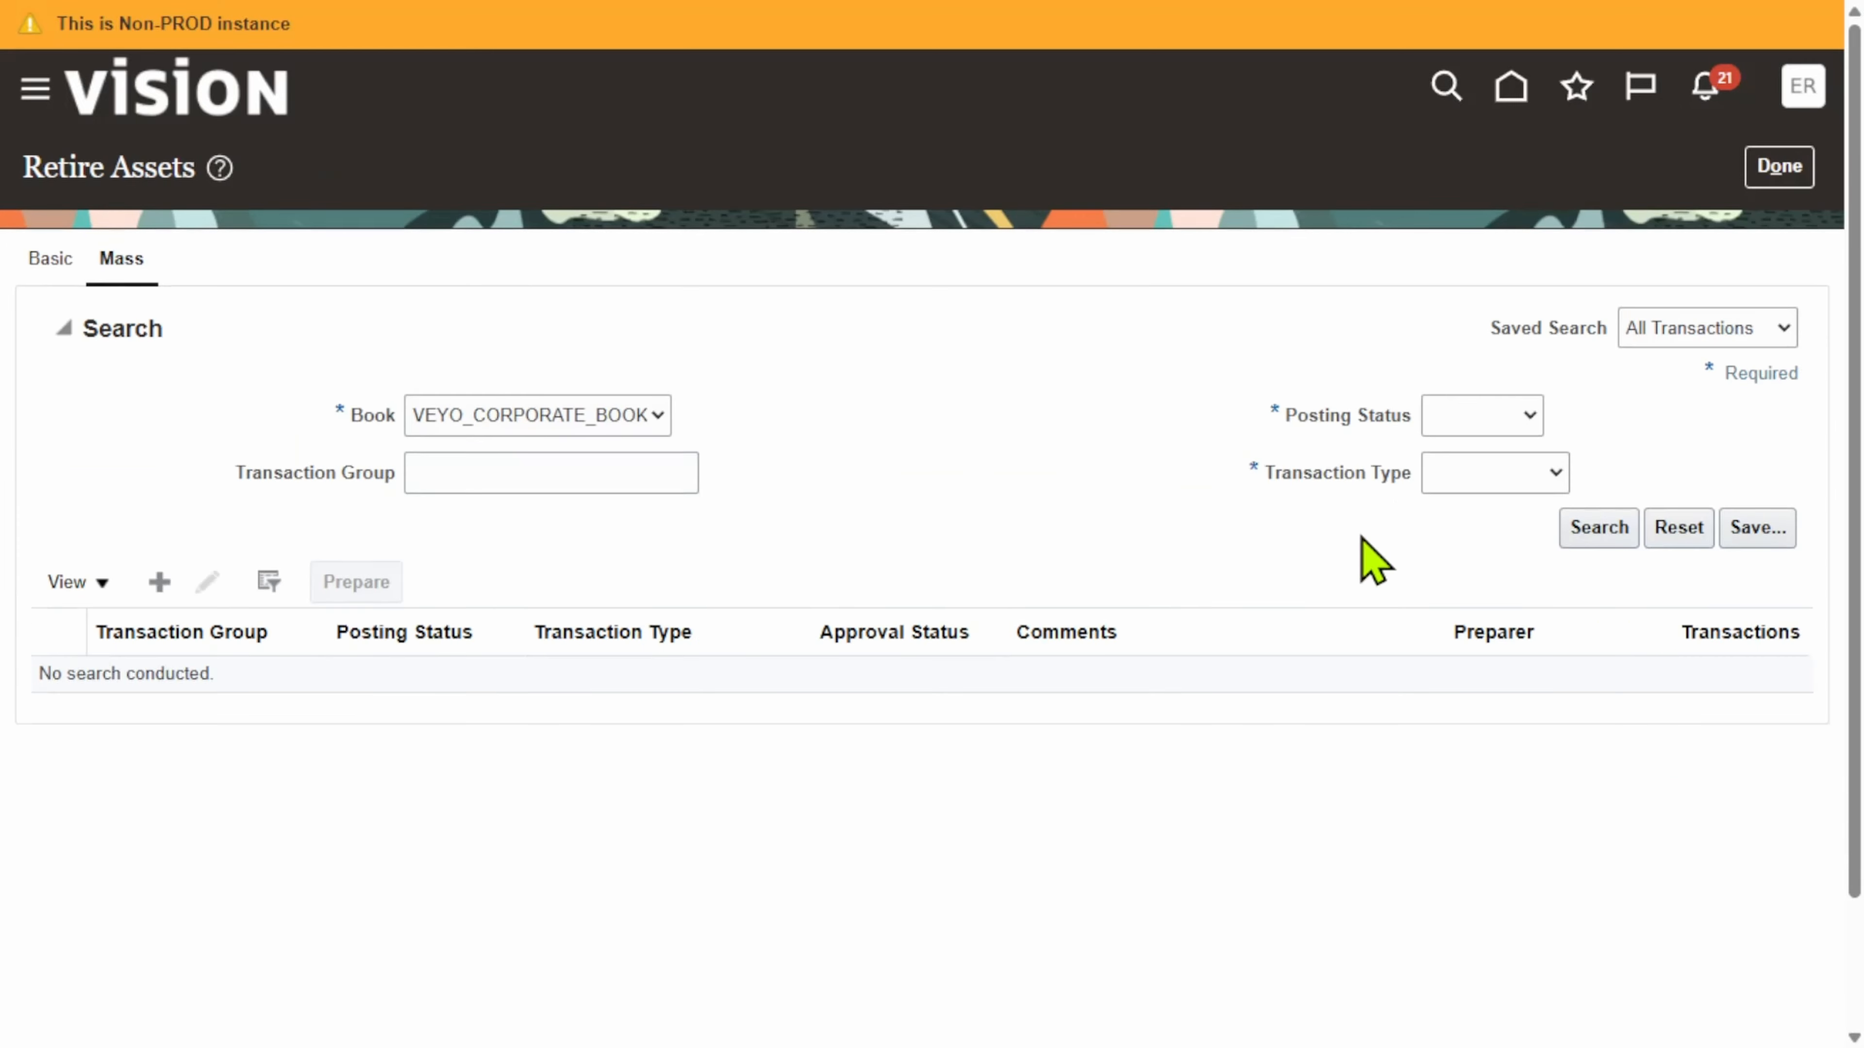
click(1591, 532)
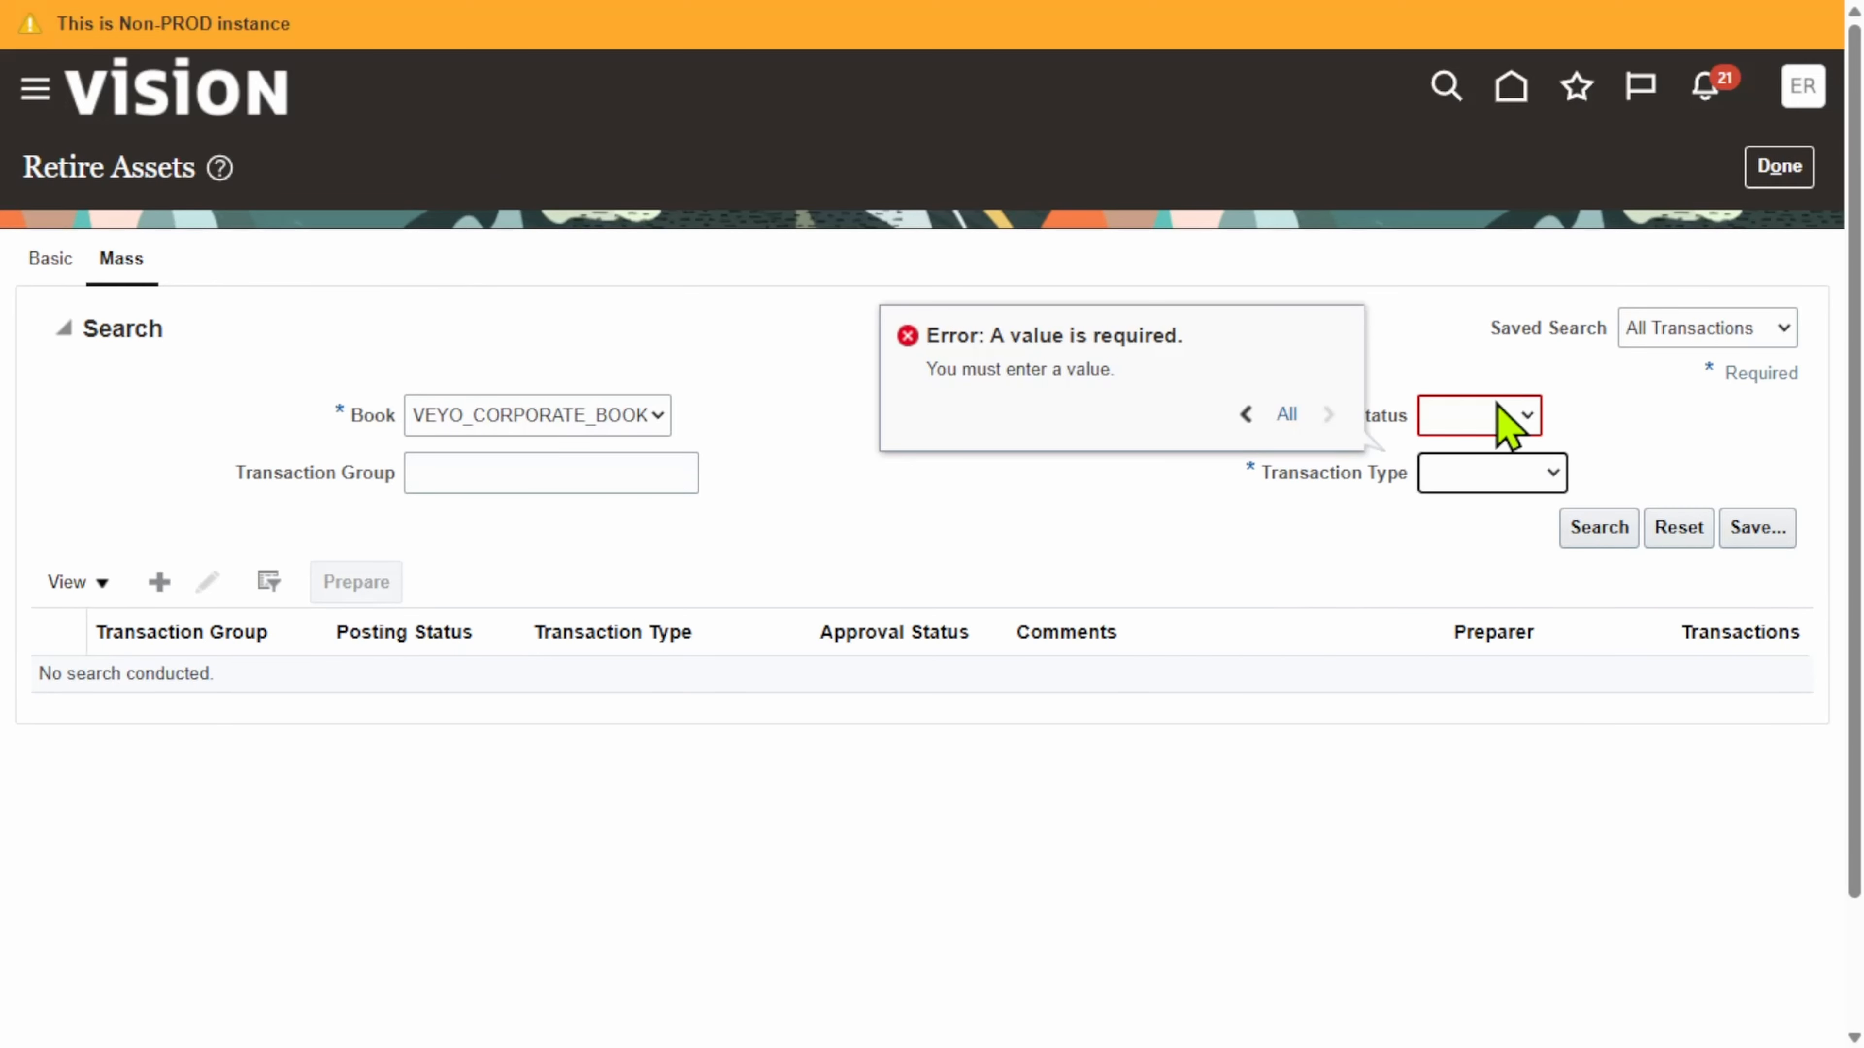
click(1504, 425)
click(1607, 436)
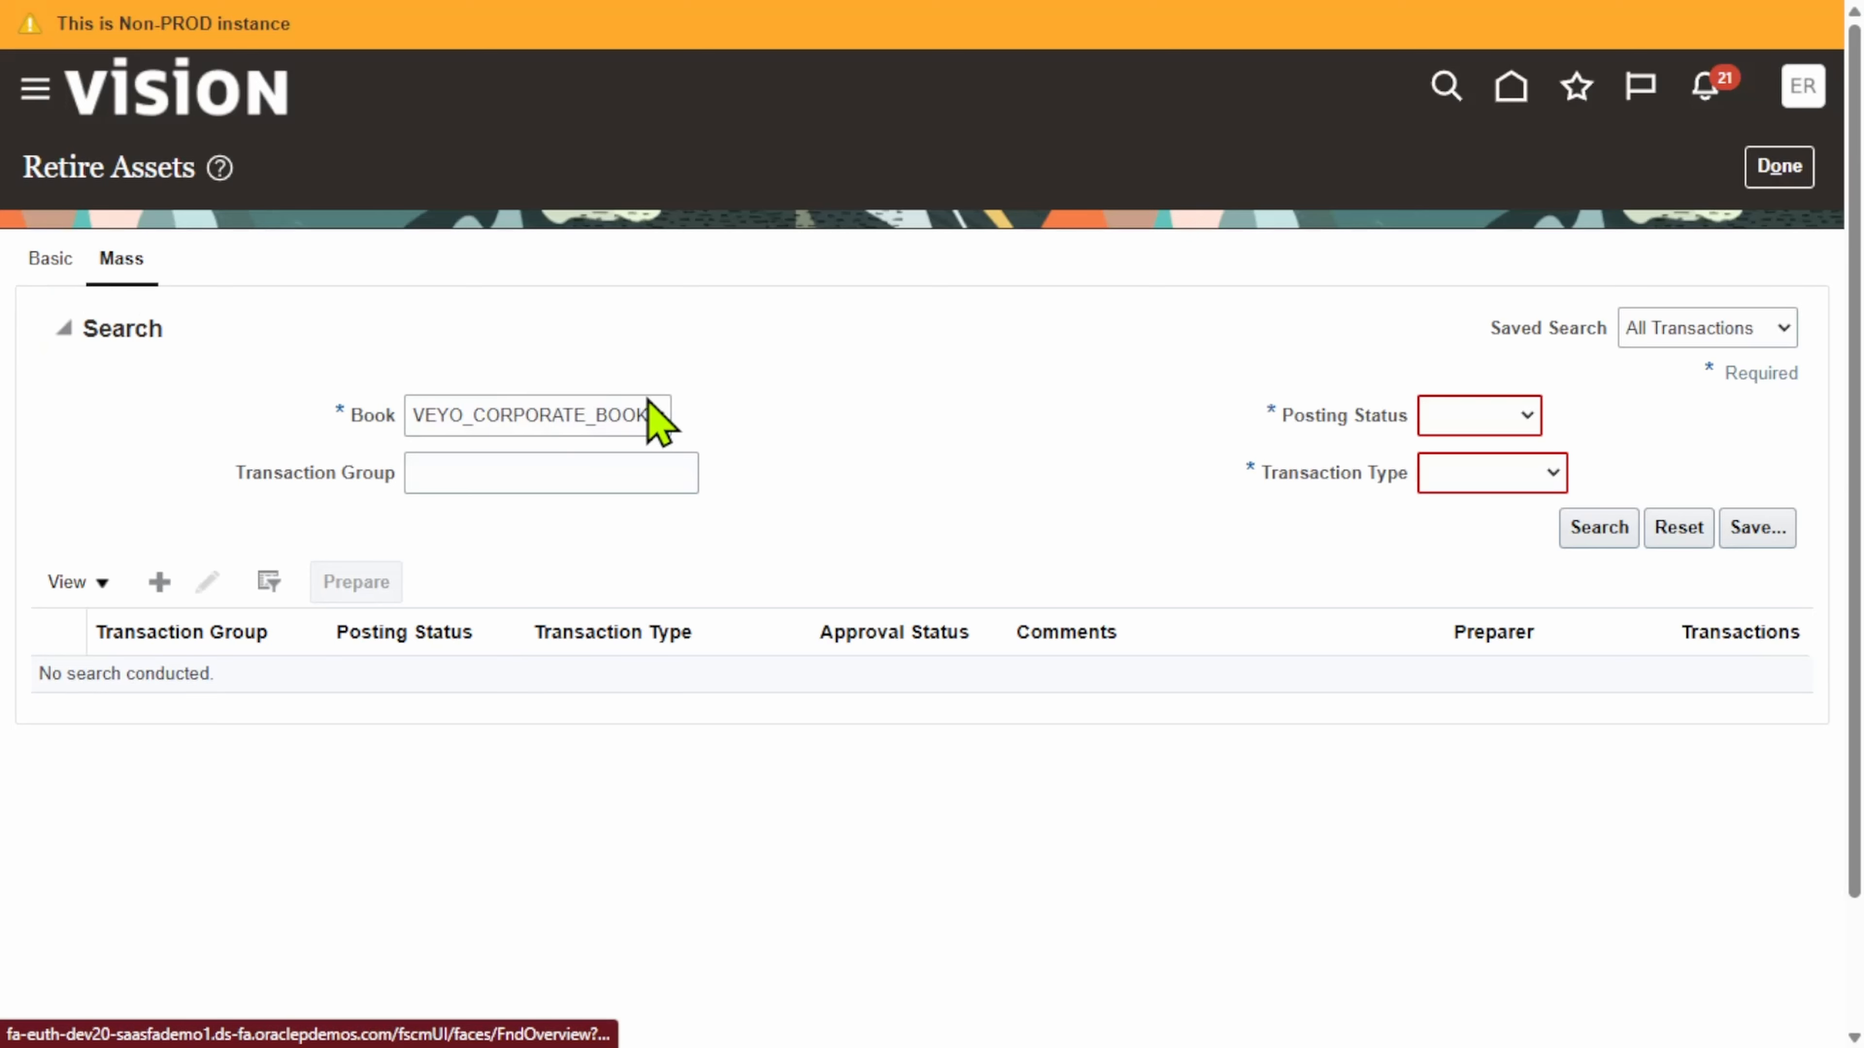
Step: Search the Basic form for asset number 1075, select its row, and choose Retire Cost
click(50, 258)
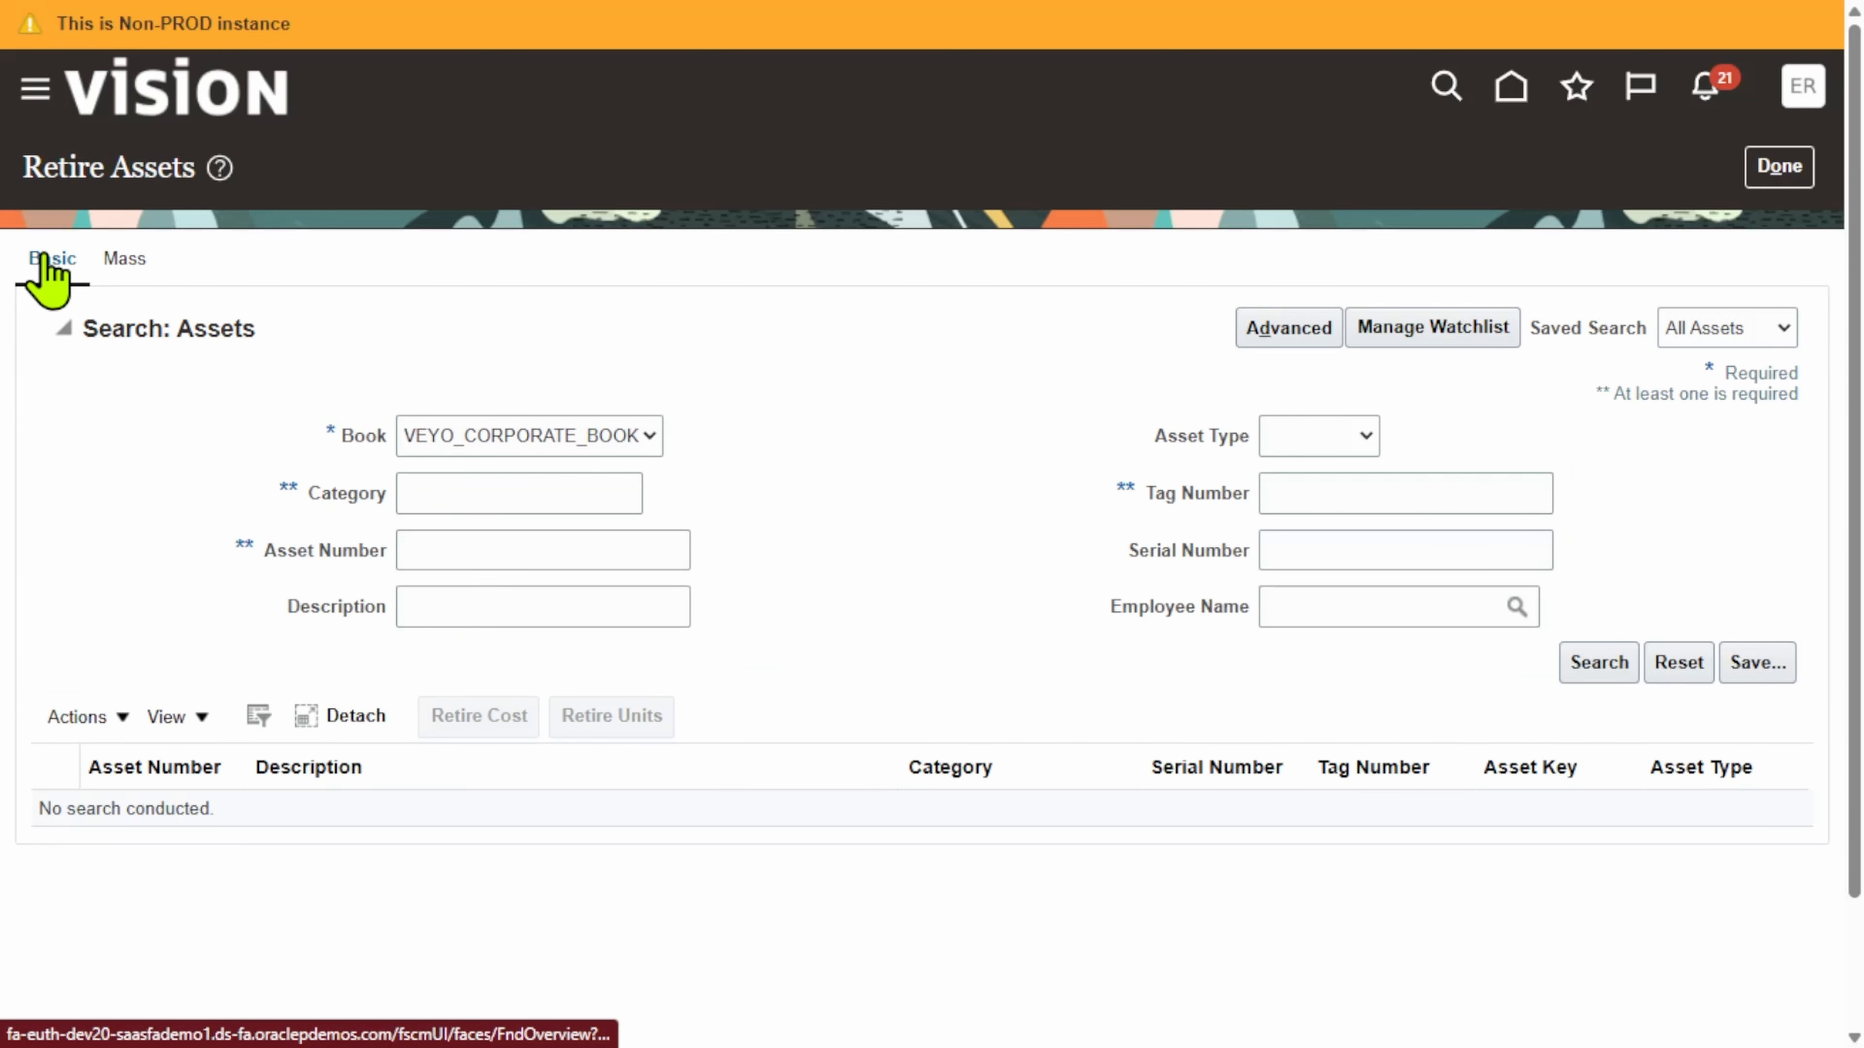
click(494, 559)
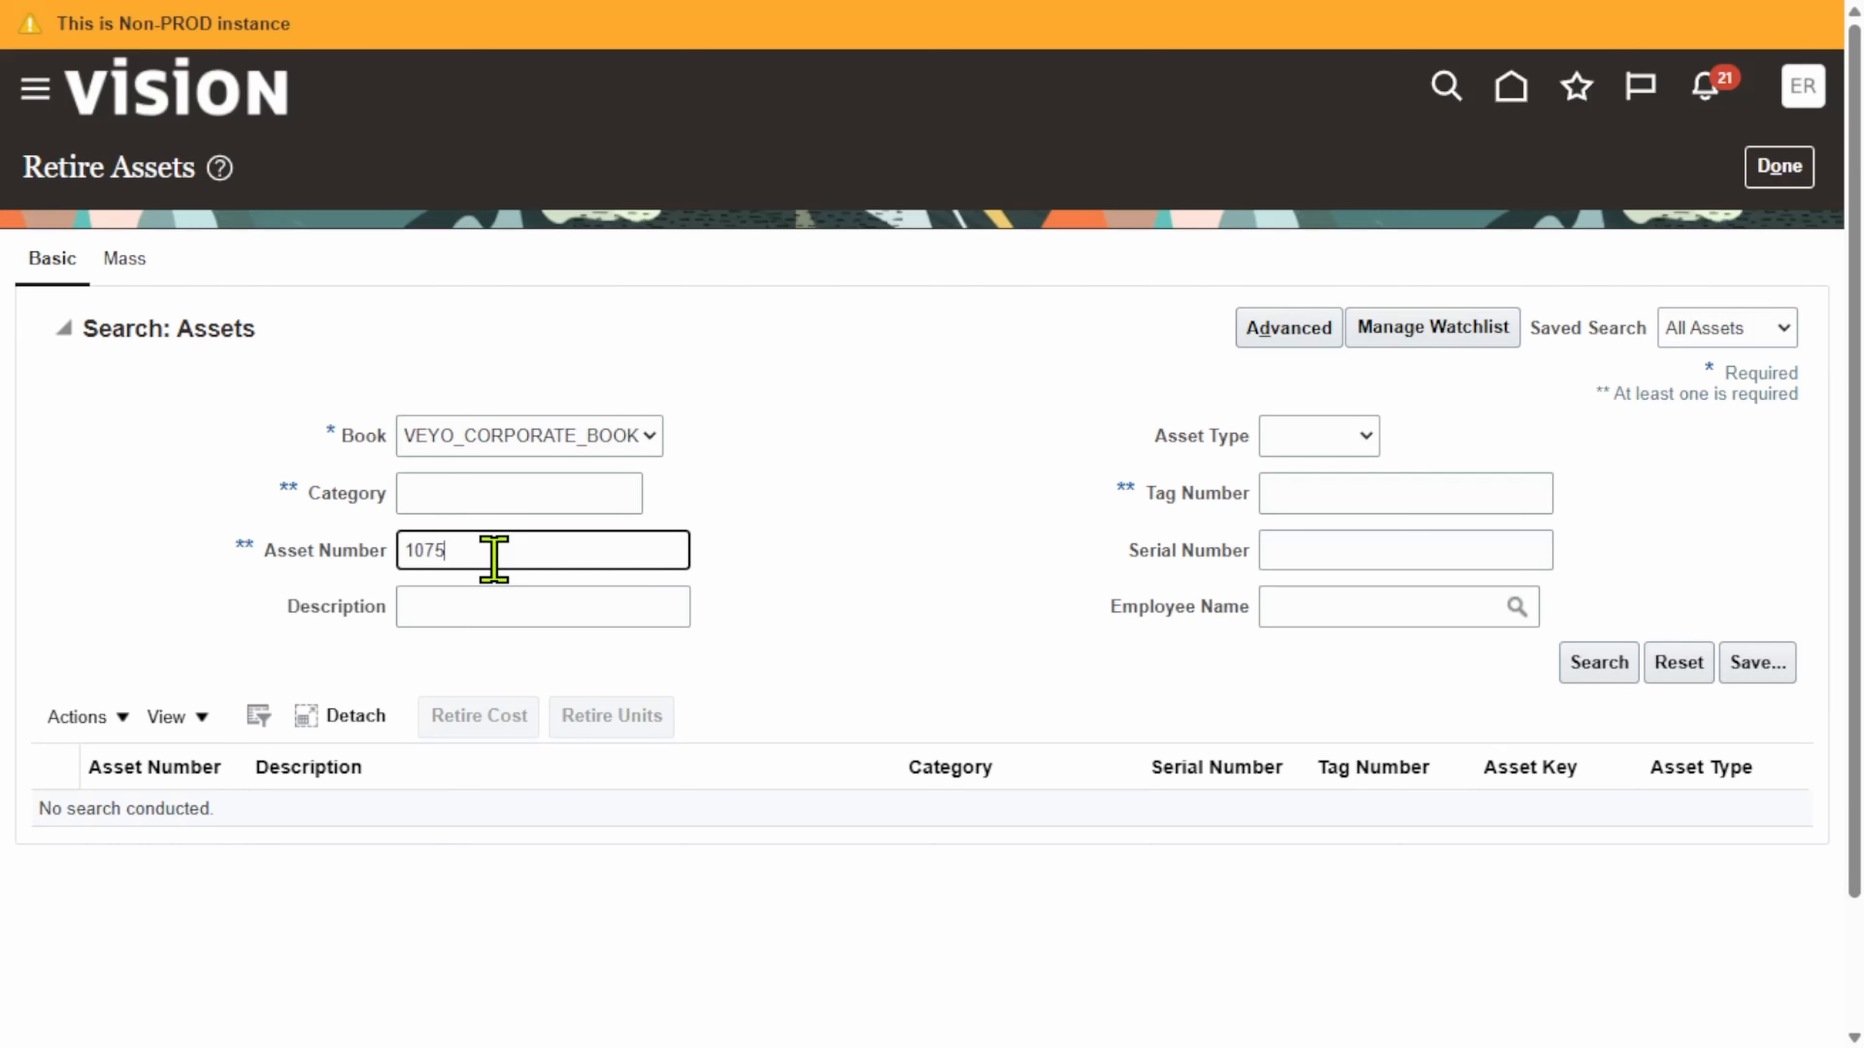
click(1587, 672)
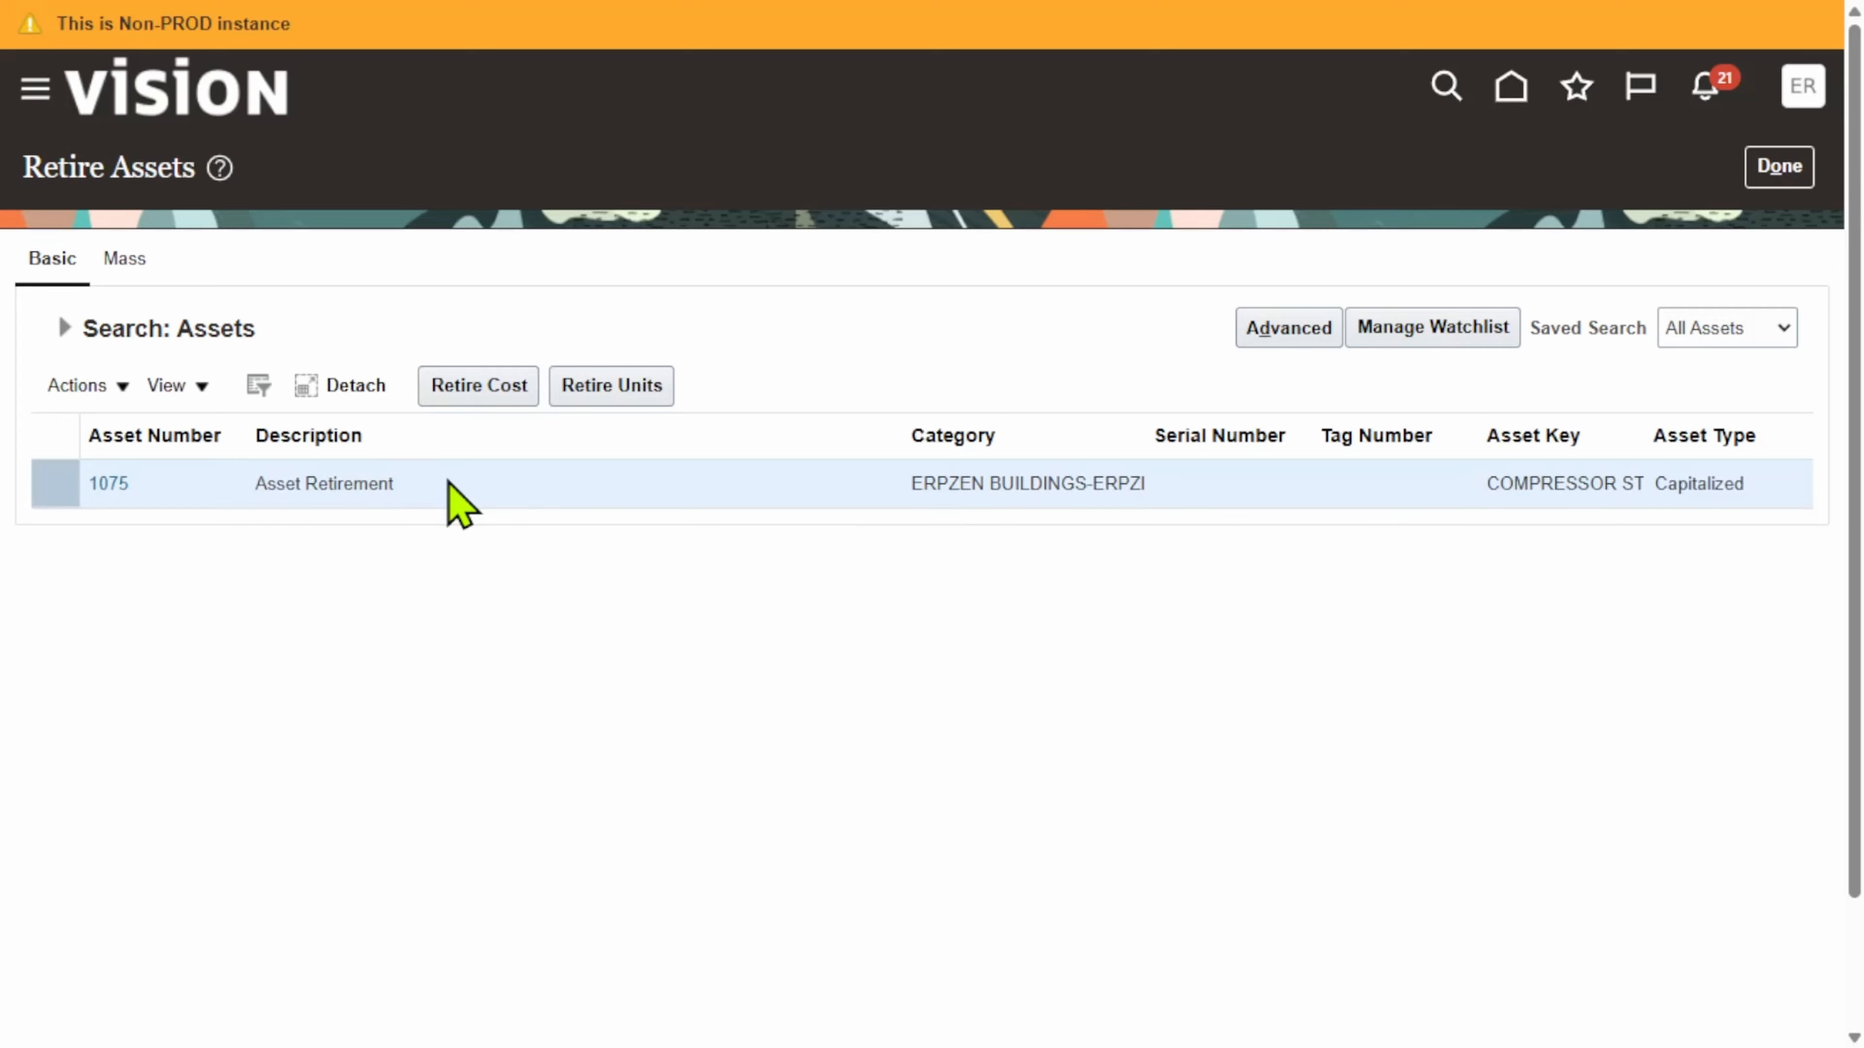
click(503, 481)
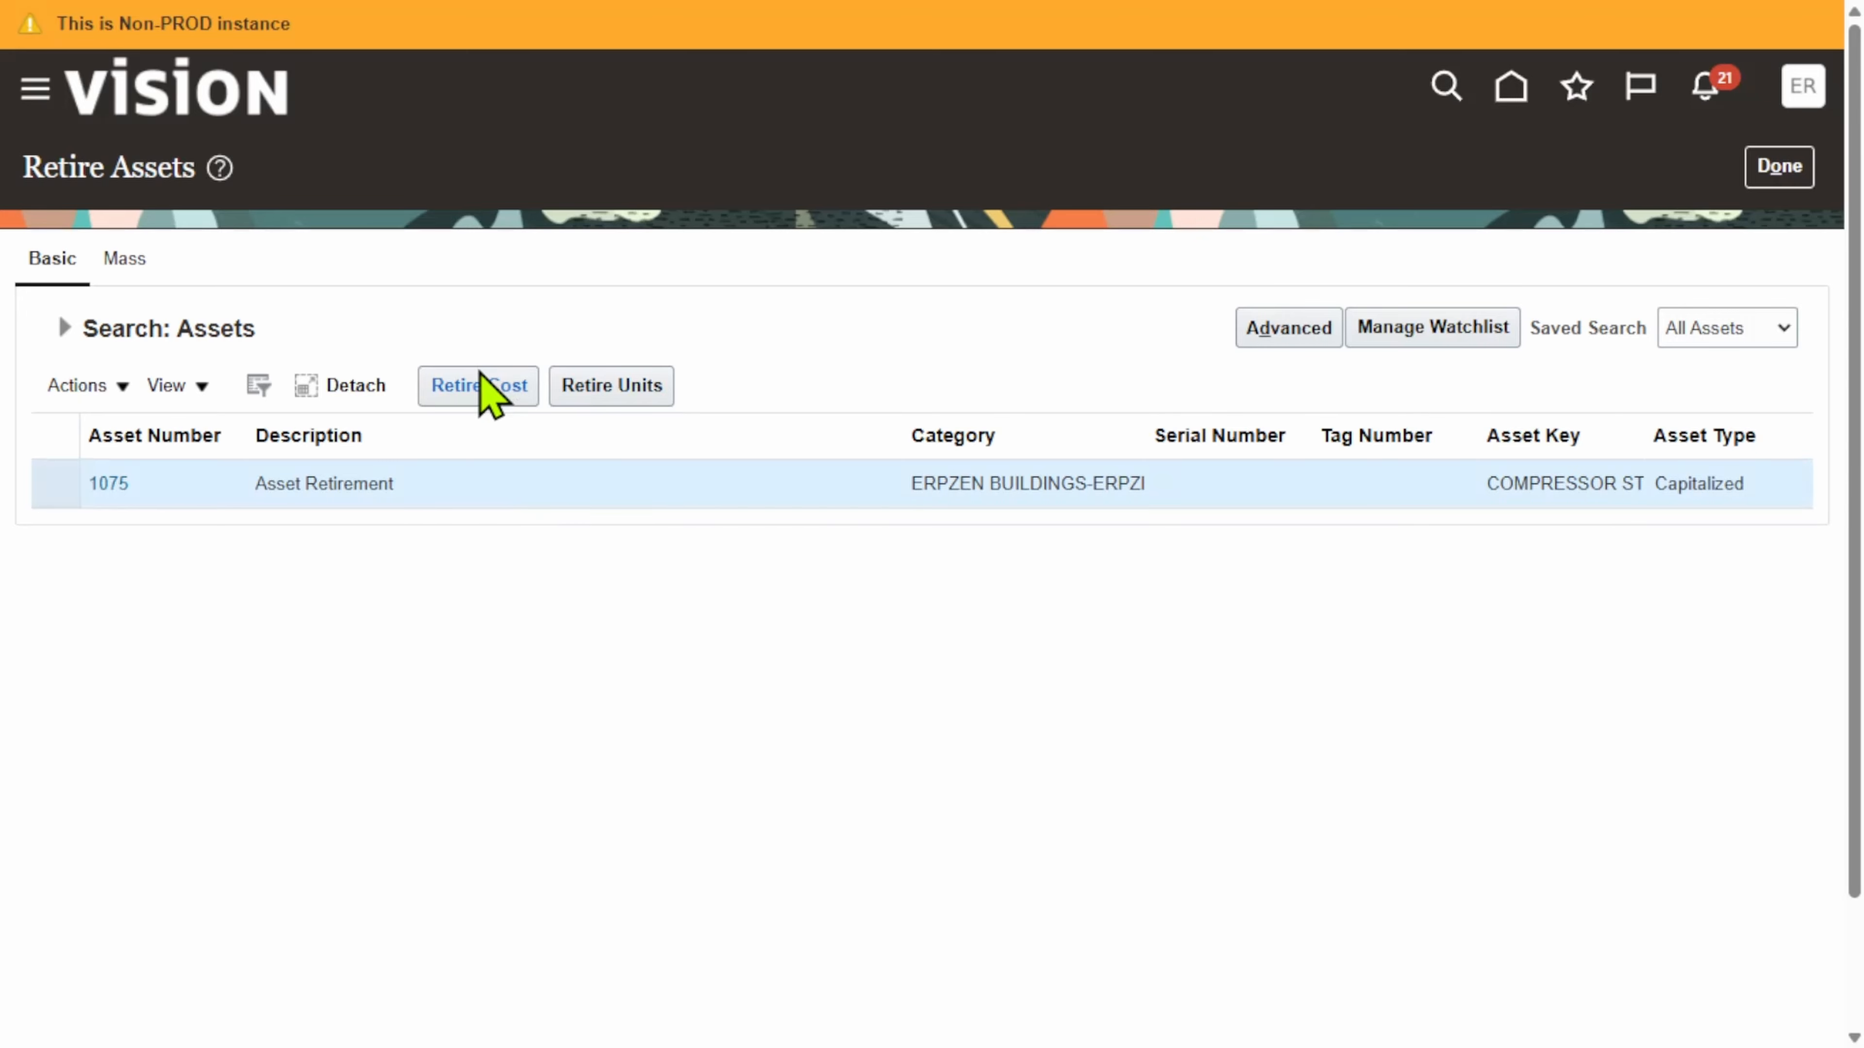
click(485, 408)
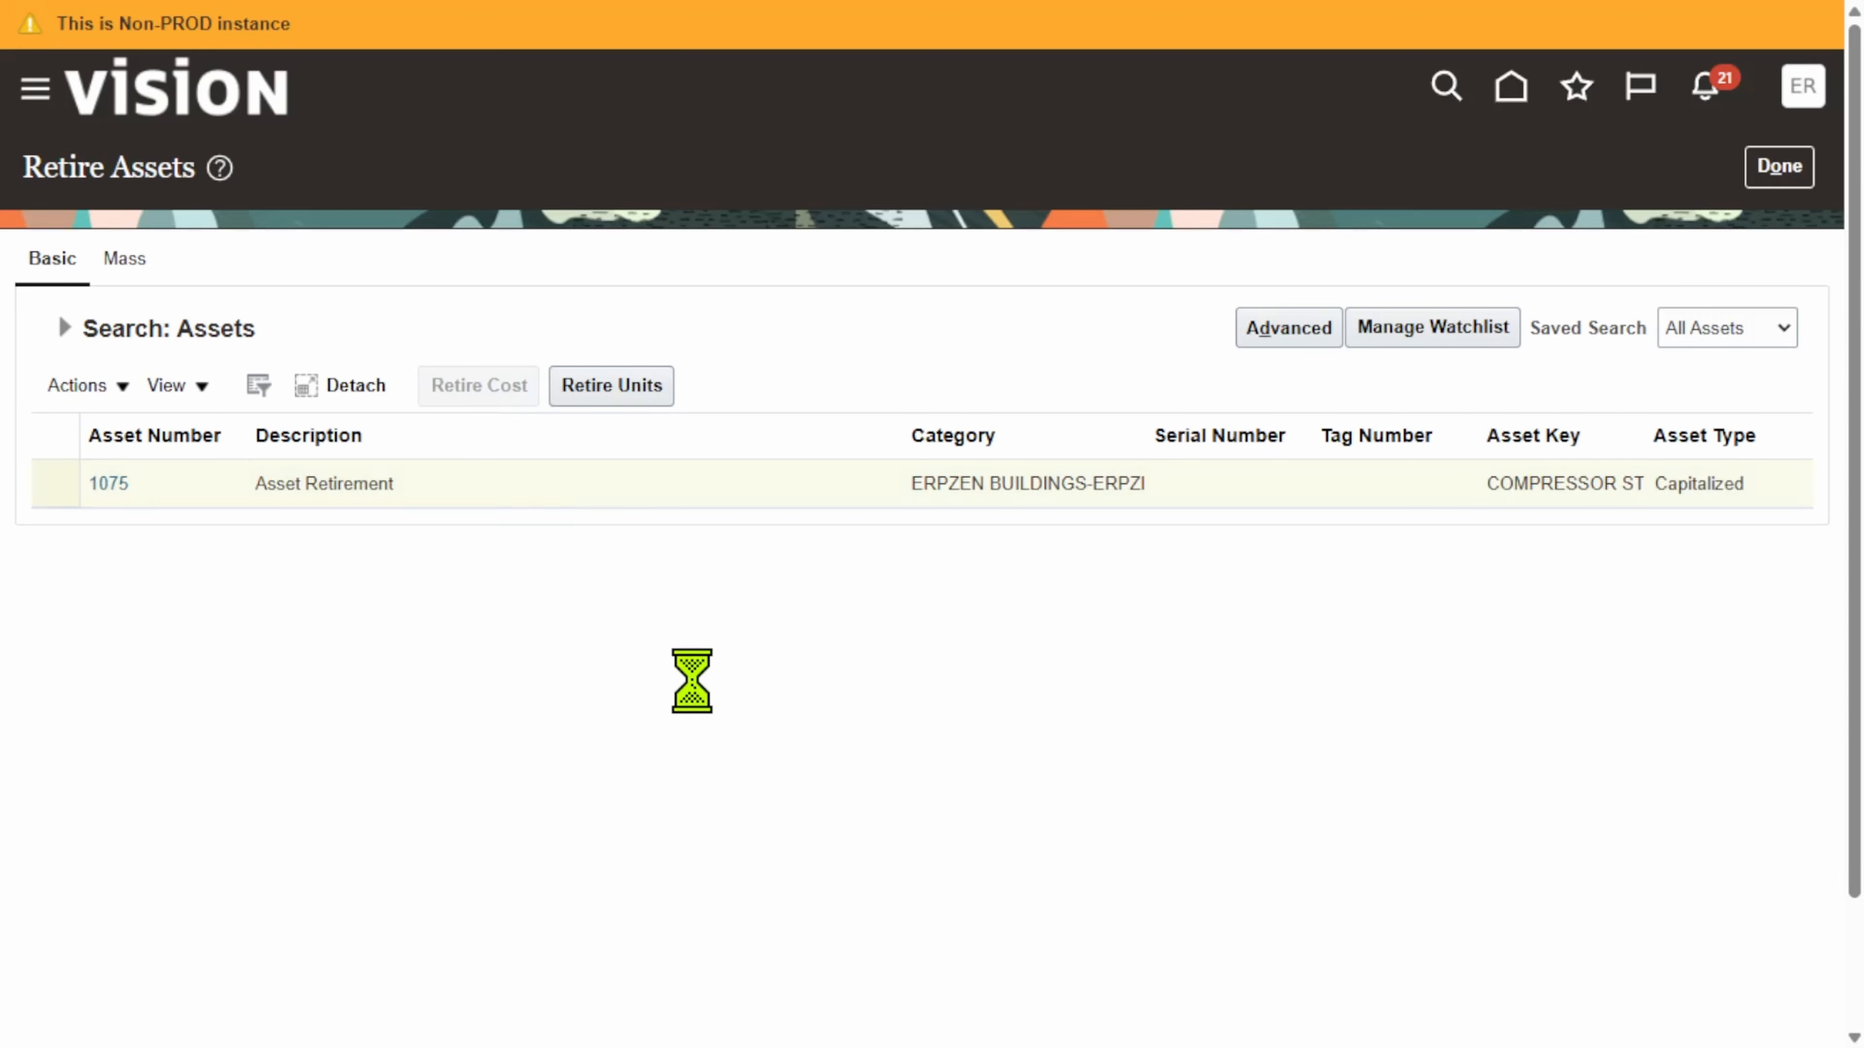
Step: Review the Retire Cost form: 999.00 cost, Cost Retired, Proceeds of Sale, and Cost of Removal fields
scroll(1036, 637, down, 2)
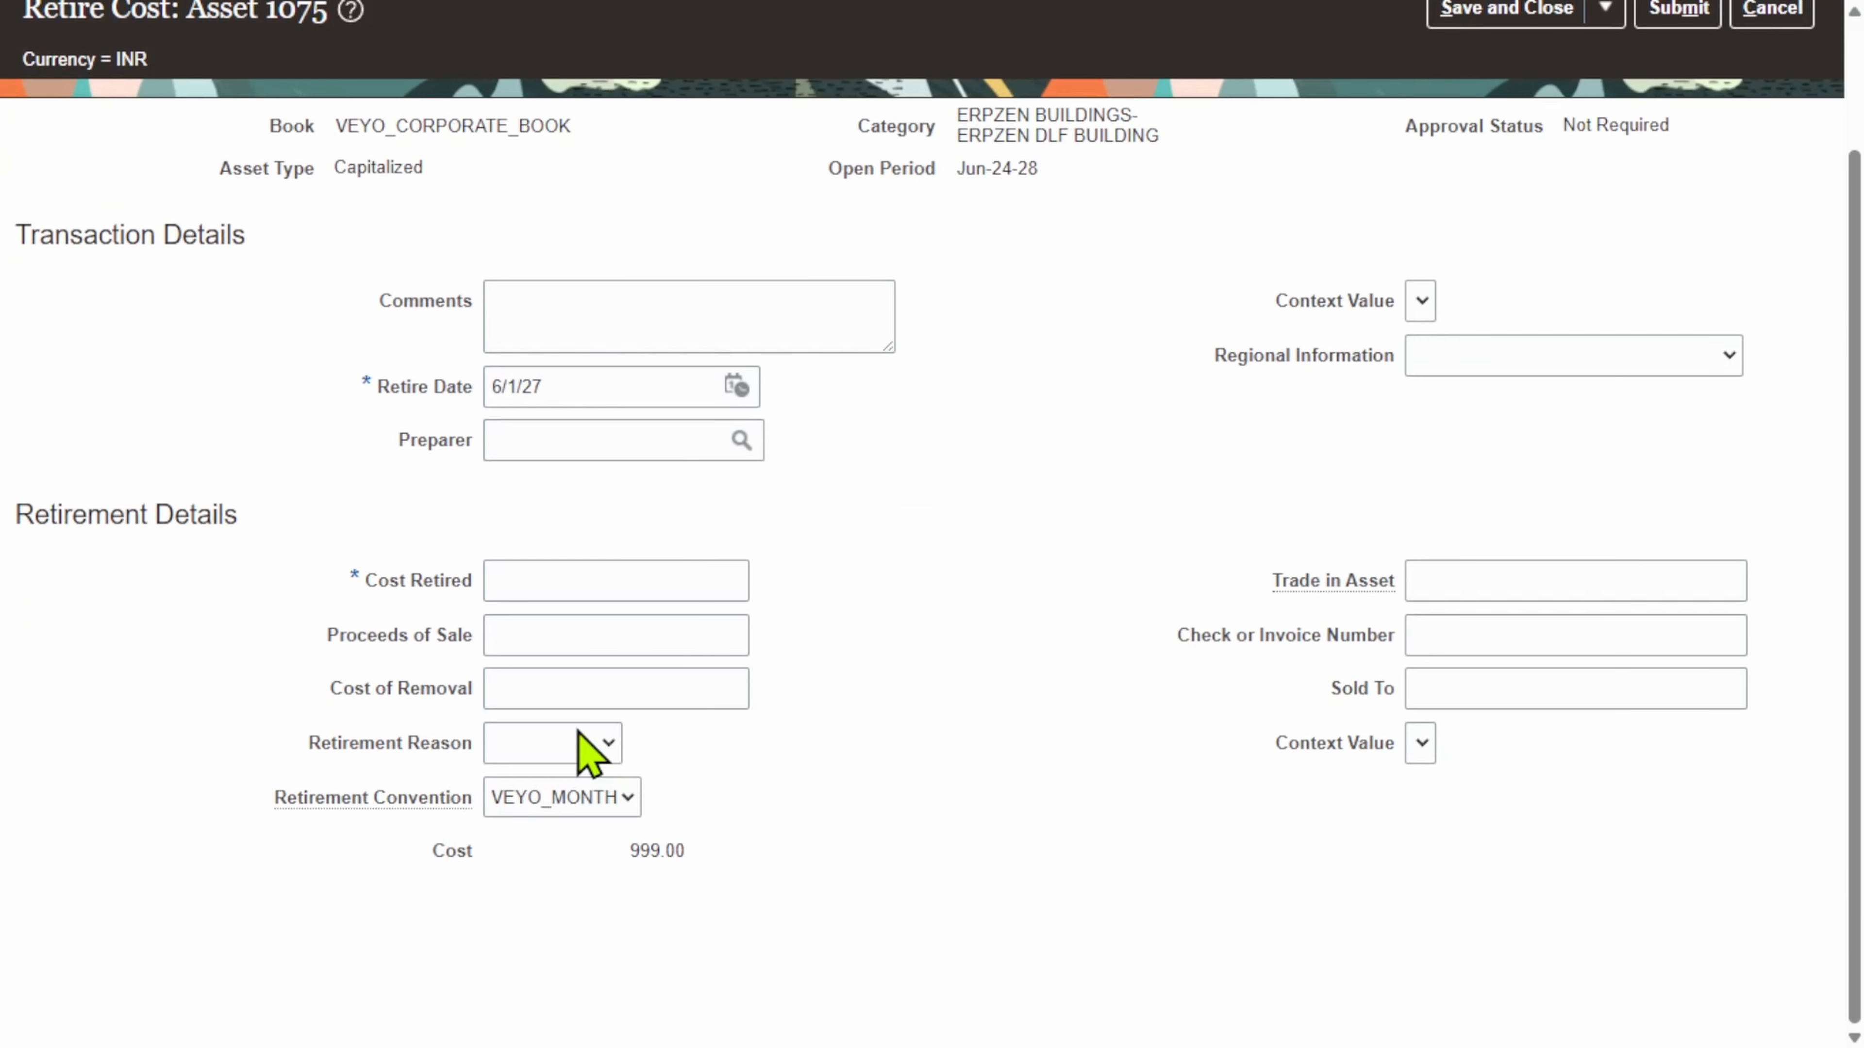
drag(703, 861, 665, 850)
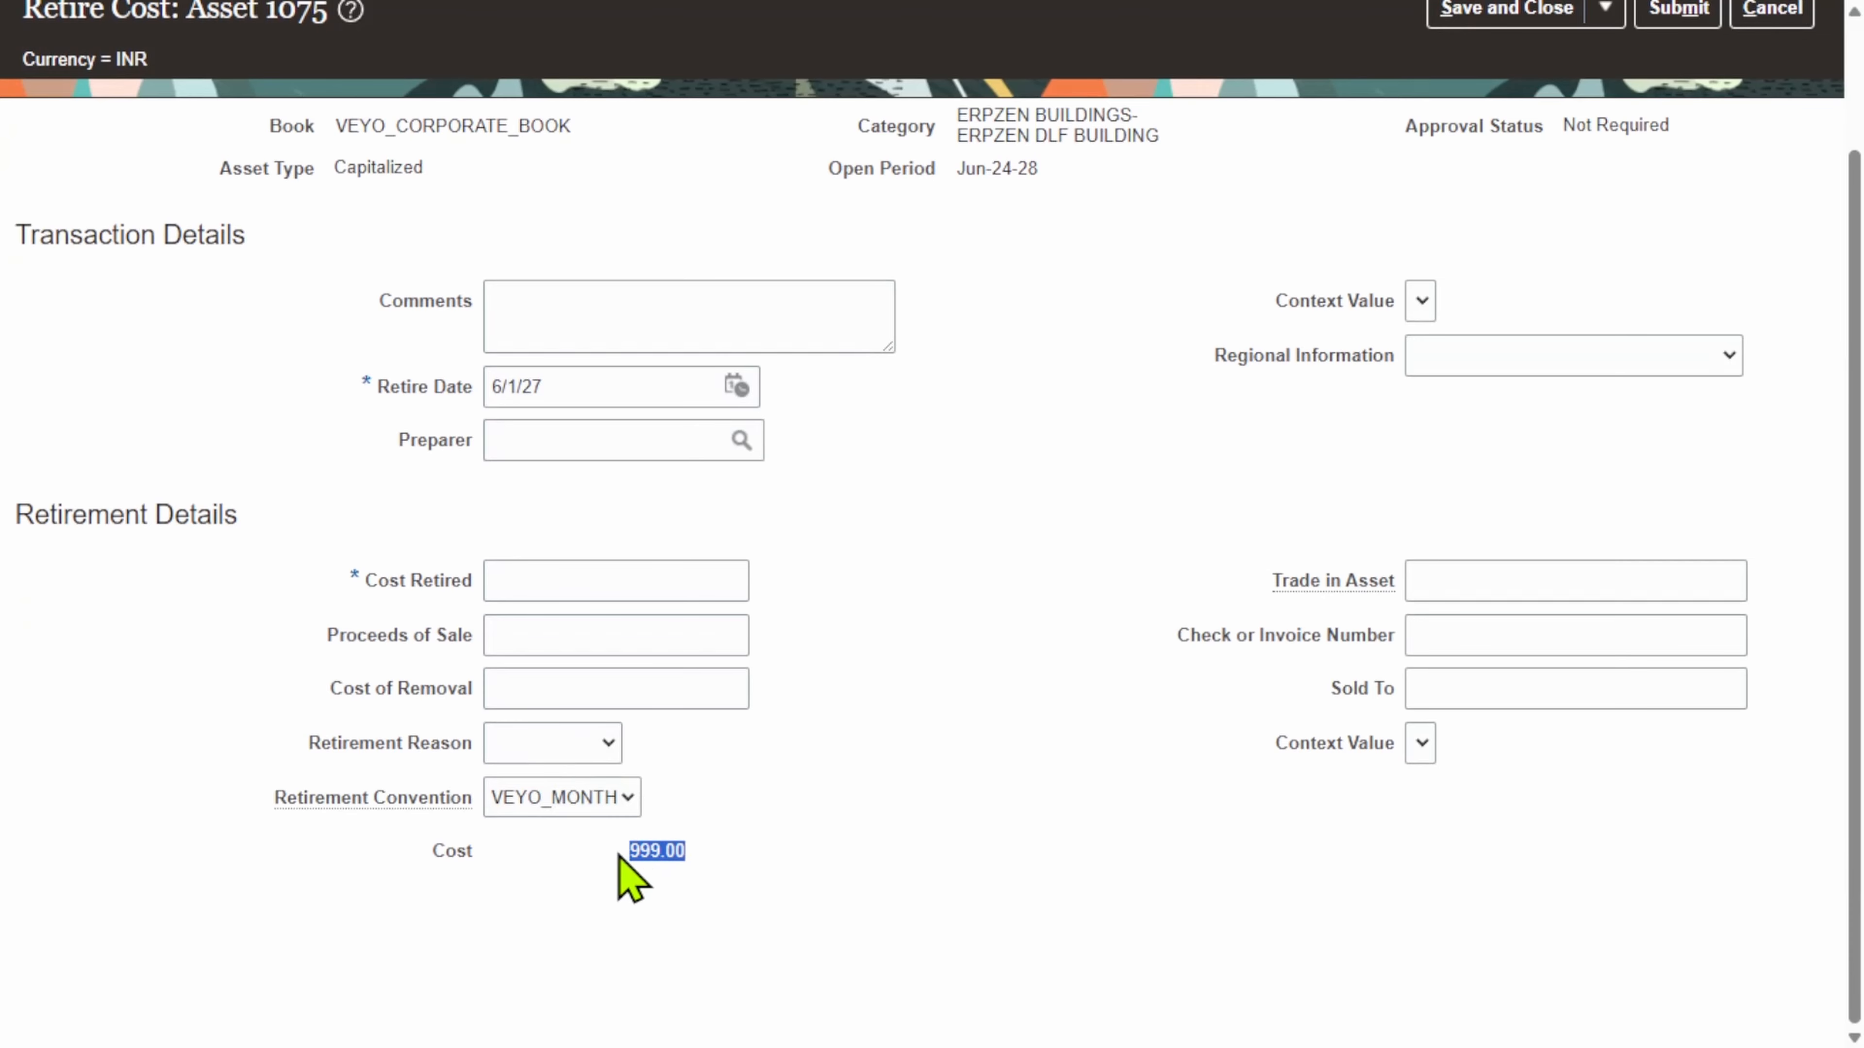
click(873, 844)
click(672, 587)
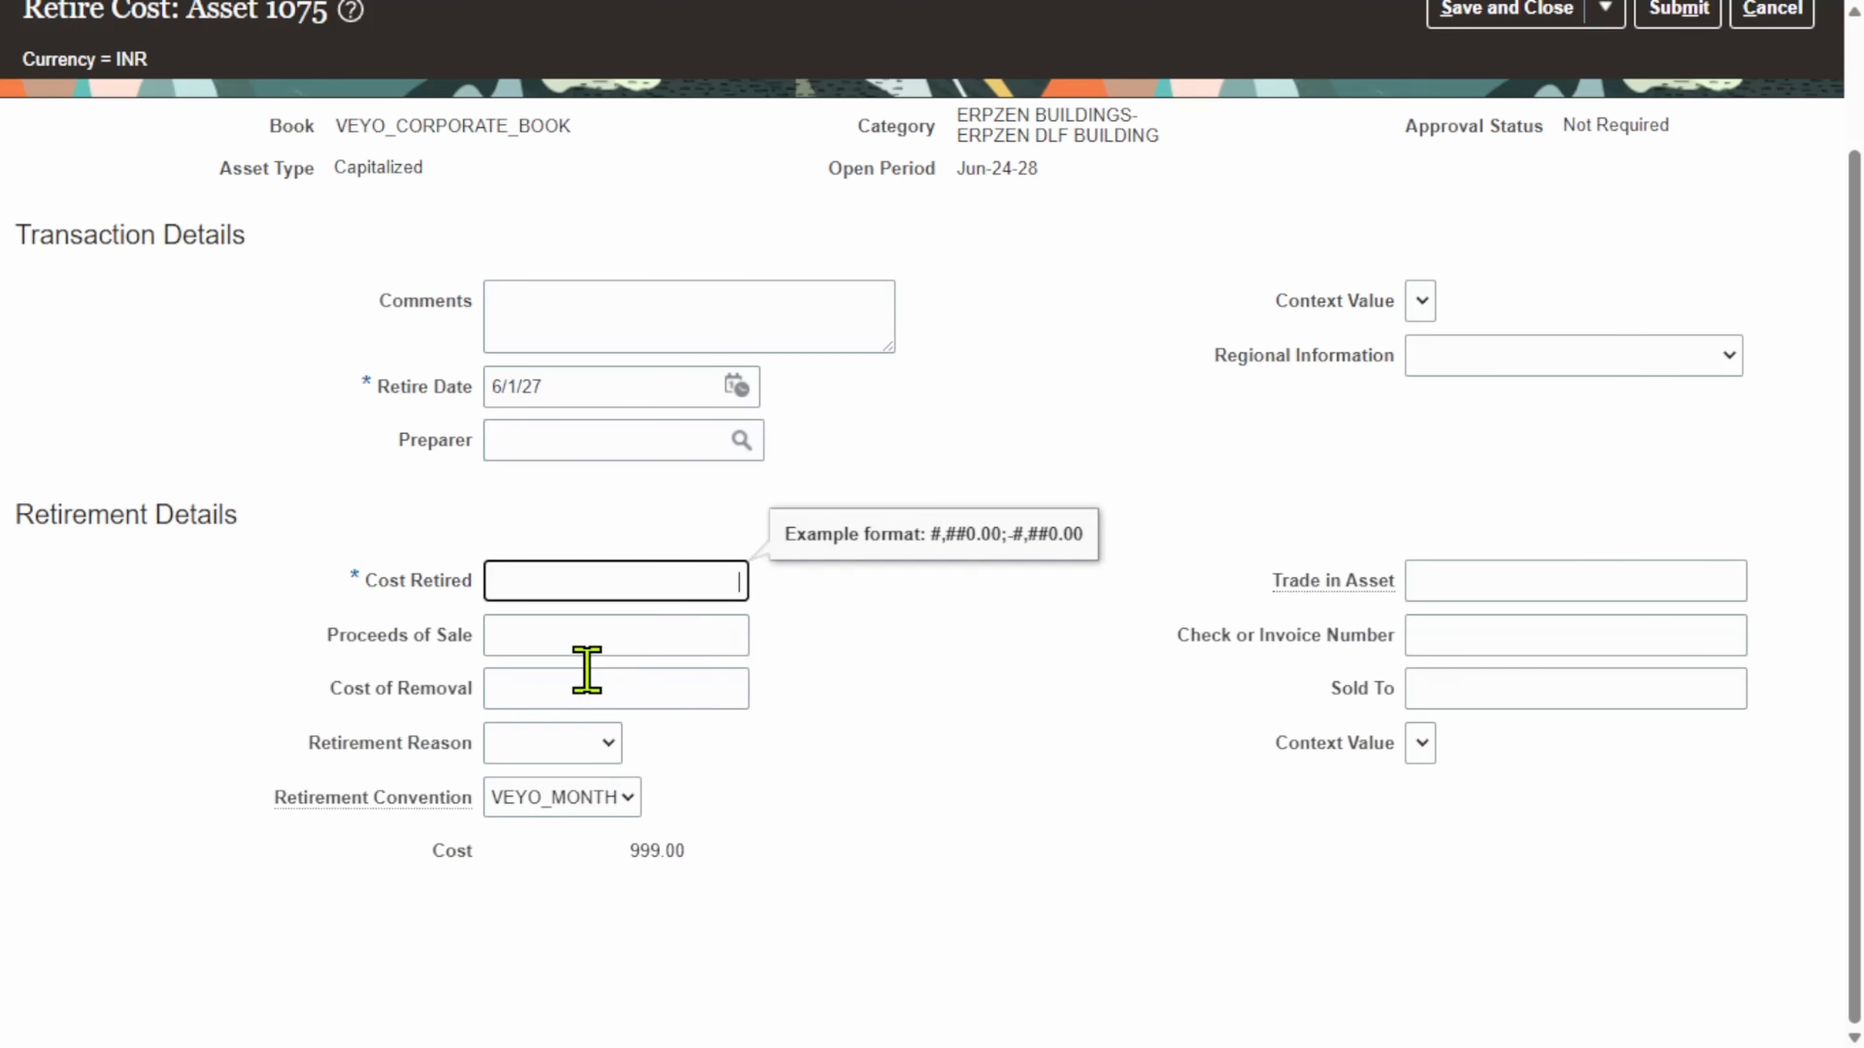
click(655, 628)
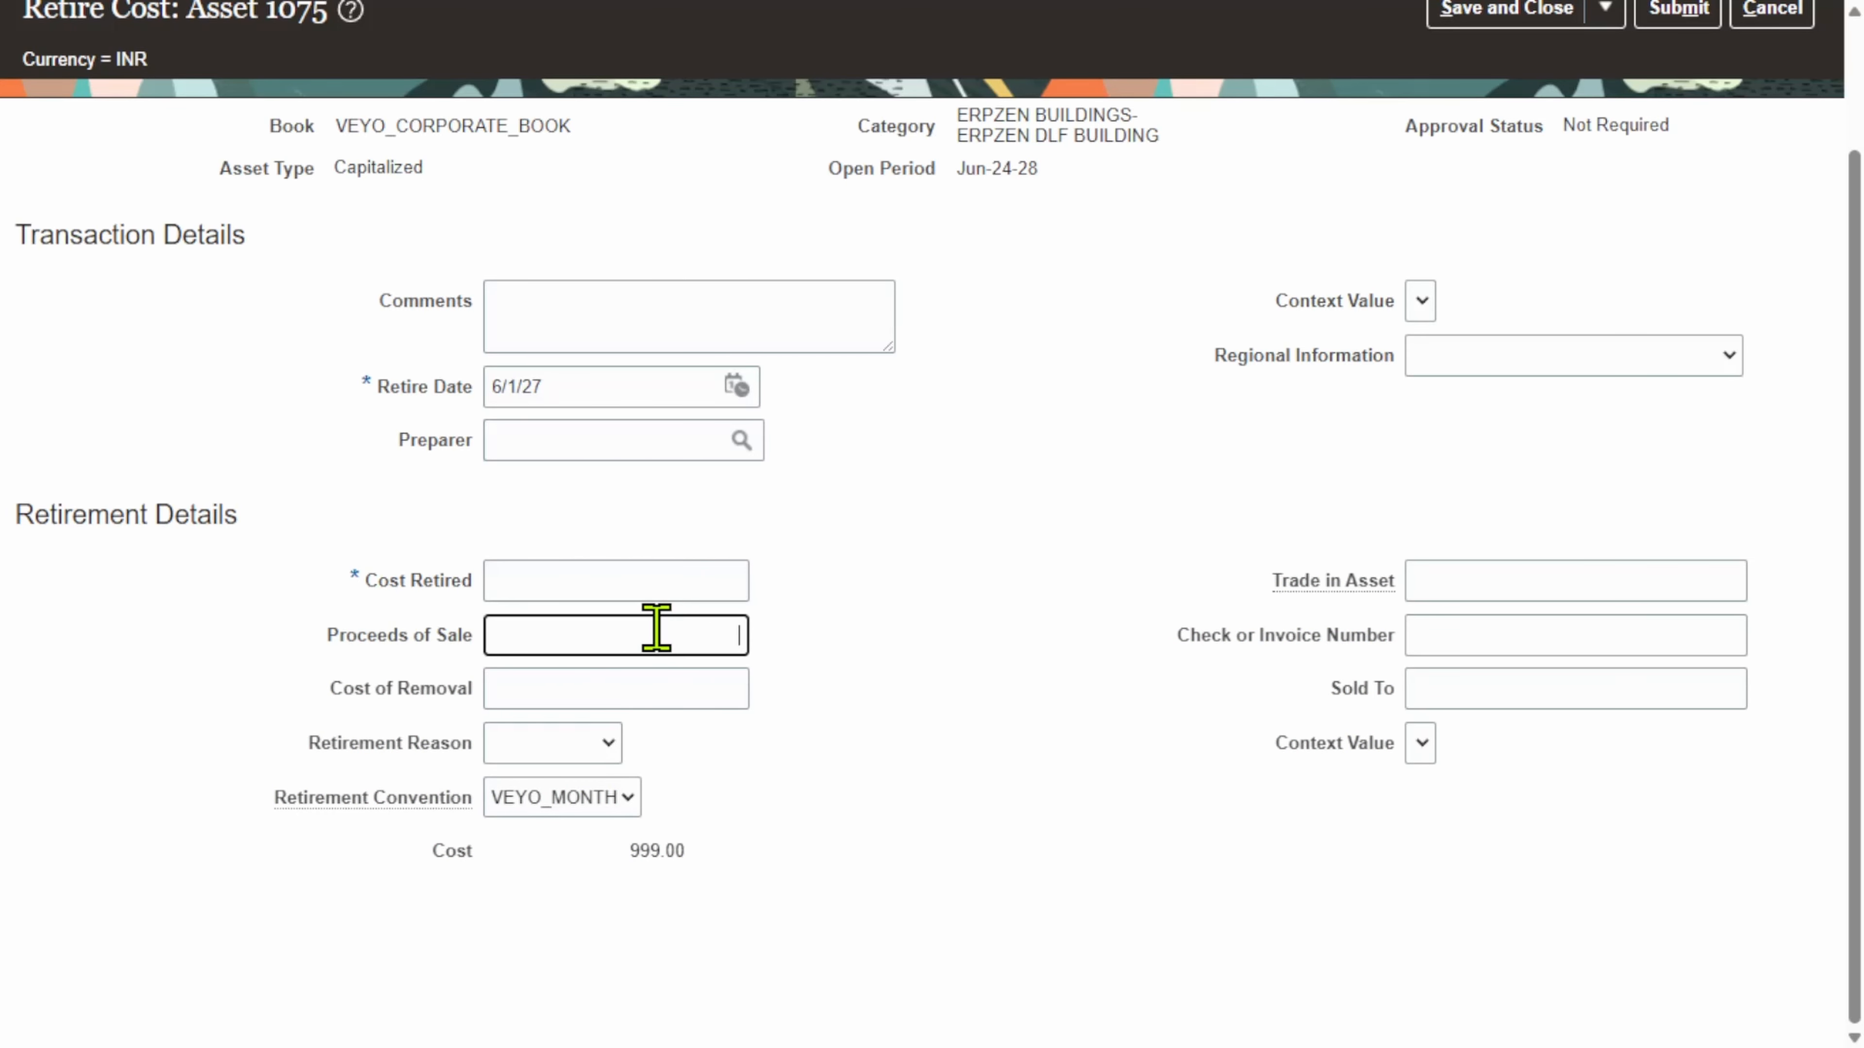
click(908, 679)
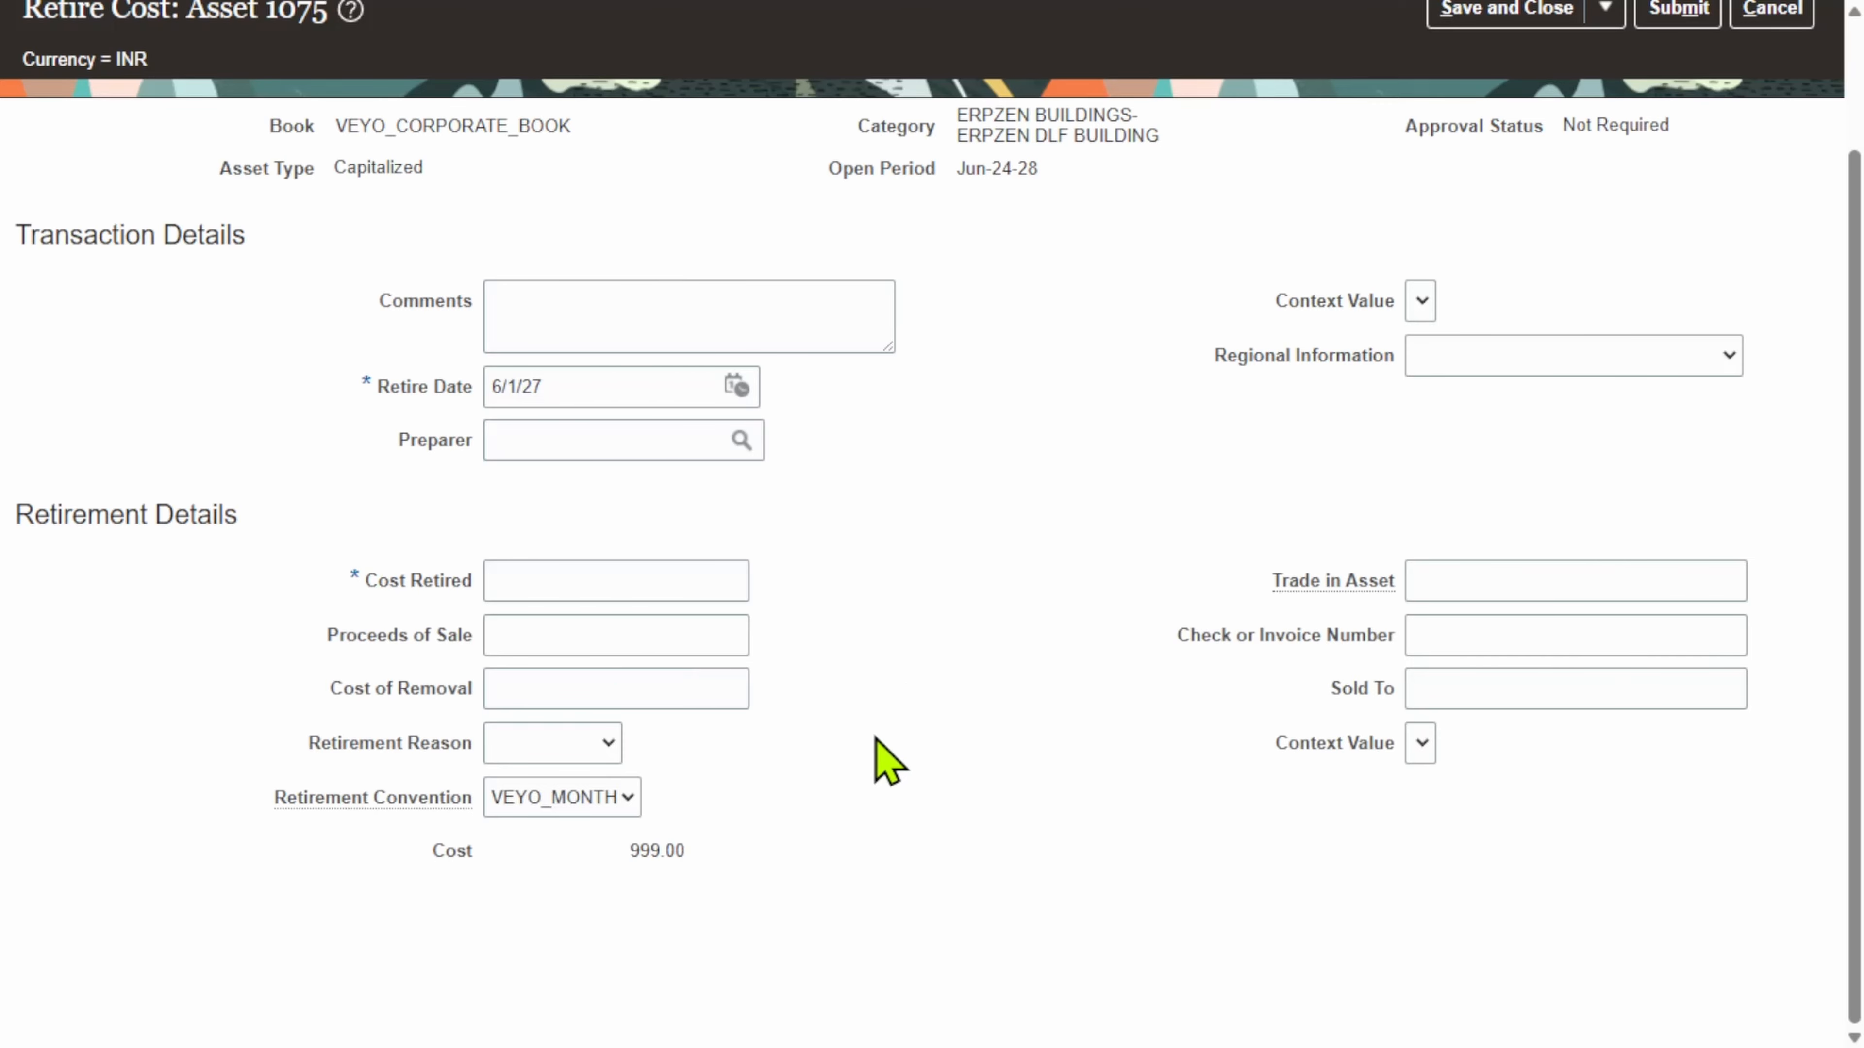
click(634, 695)
click(930, 776)
Step: Cancel the cost retirement for asset 1075 and discard the unsaved changes
scroll(1027, 647, up, 3)
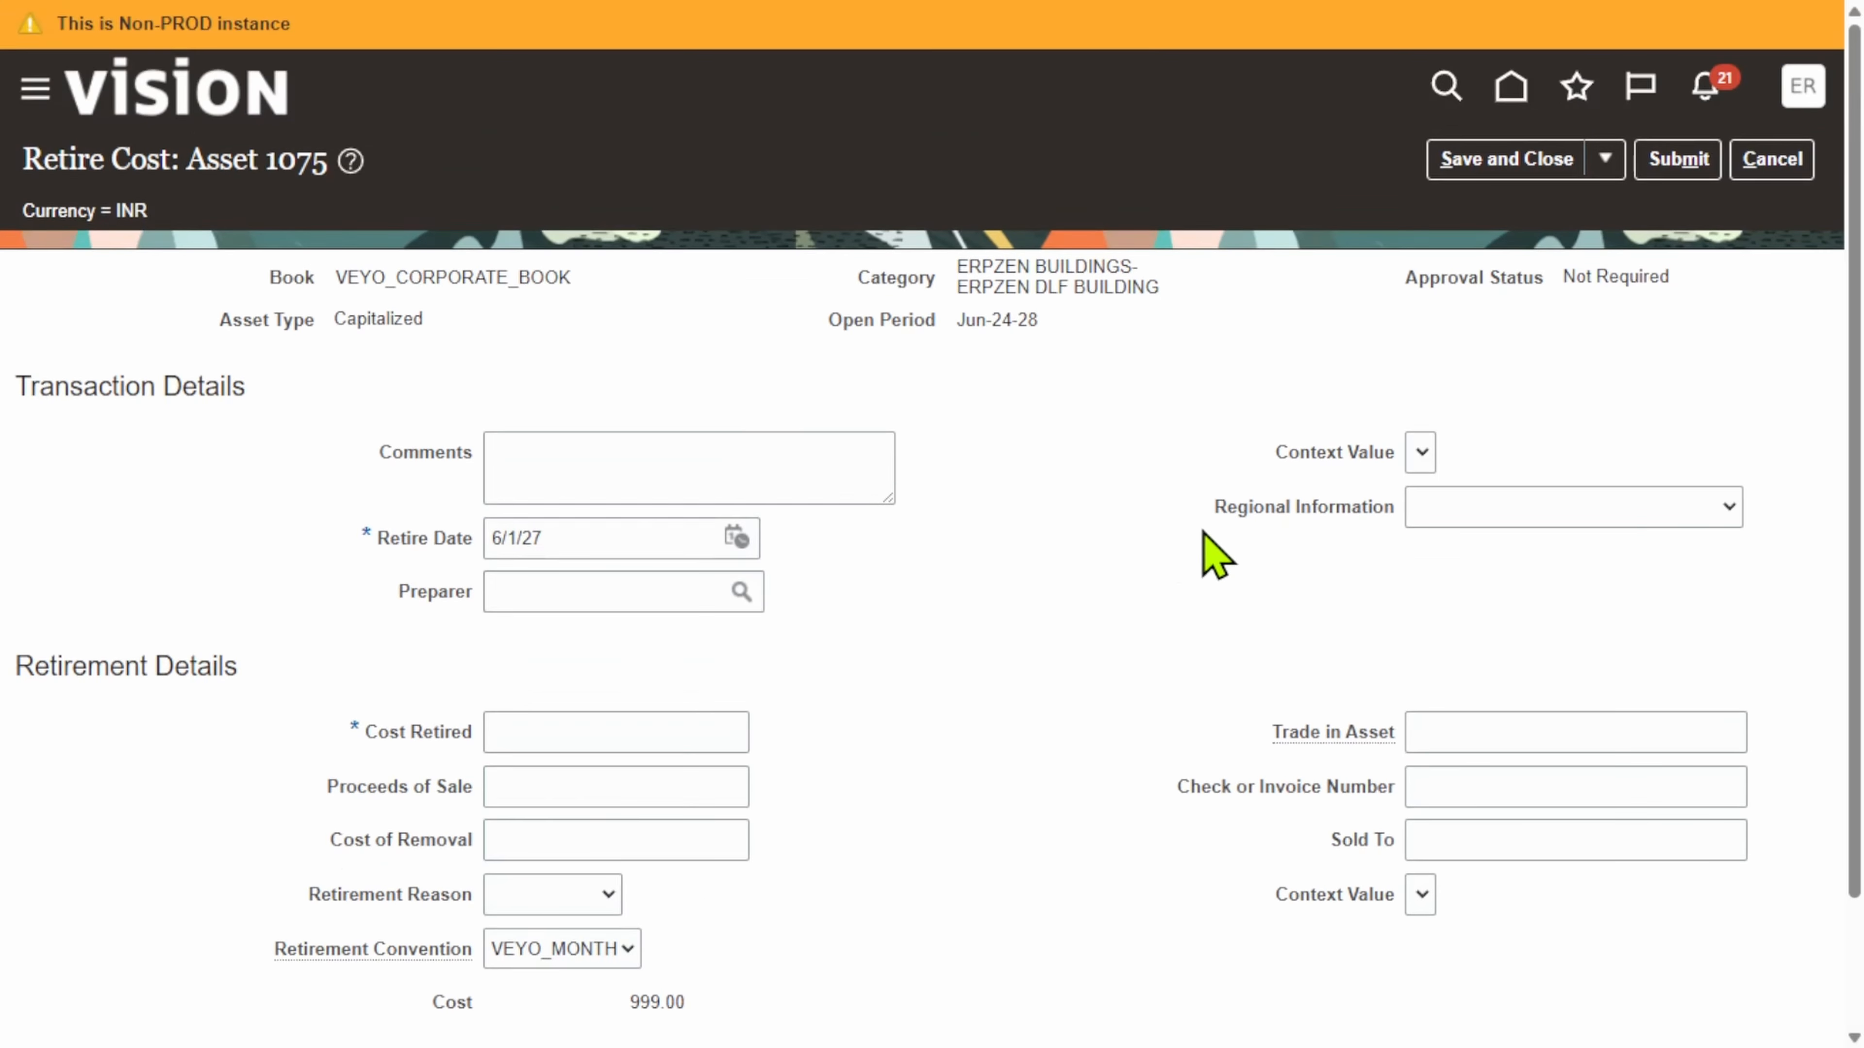
click(1783, 171)
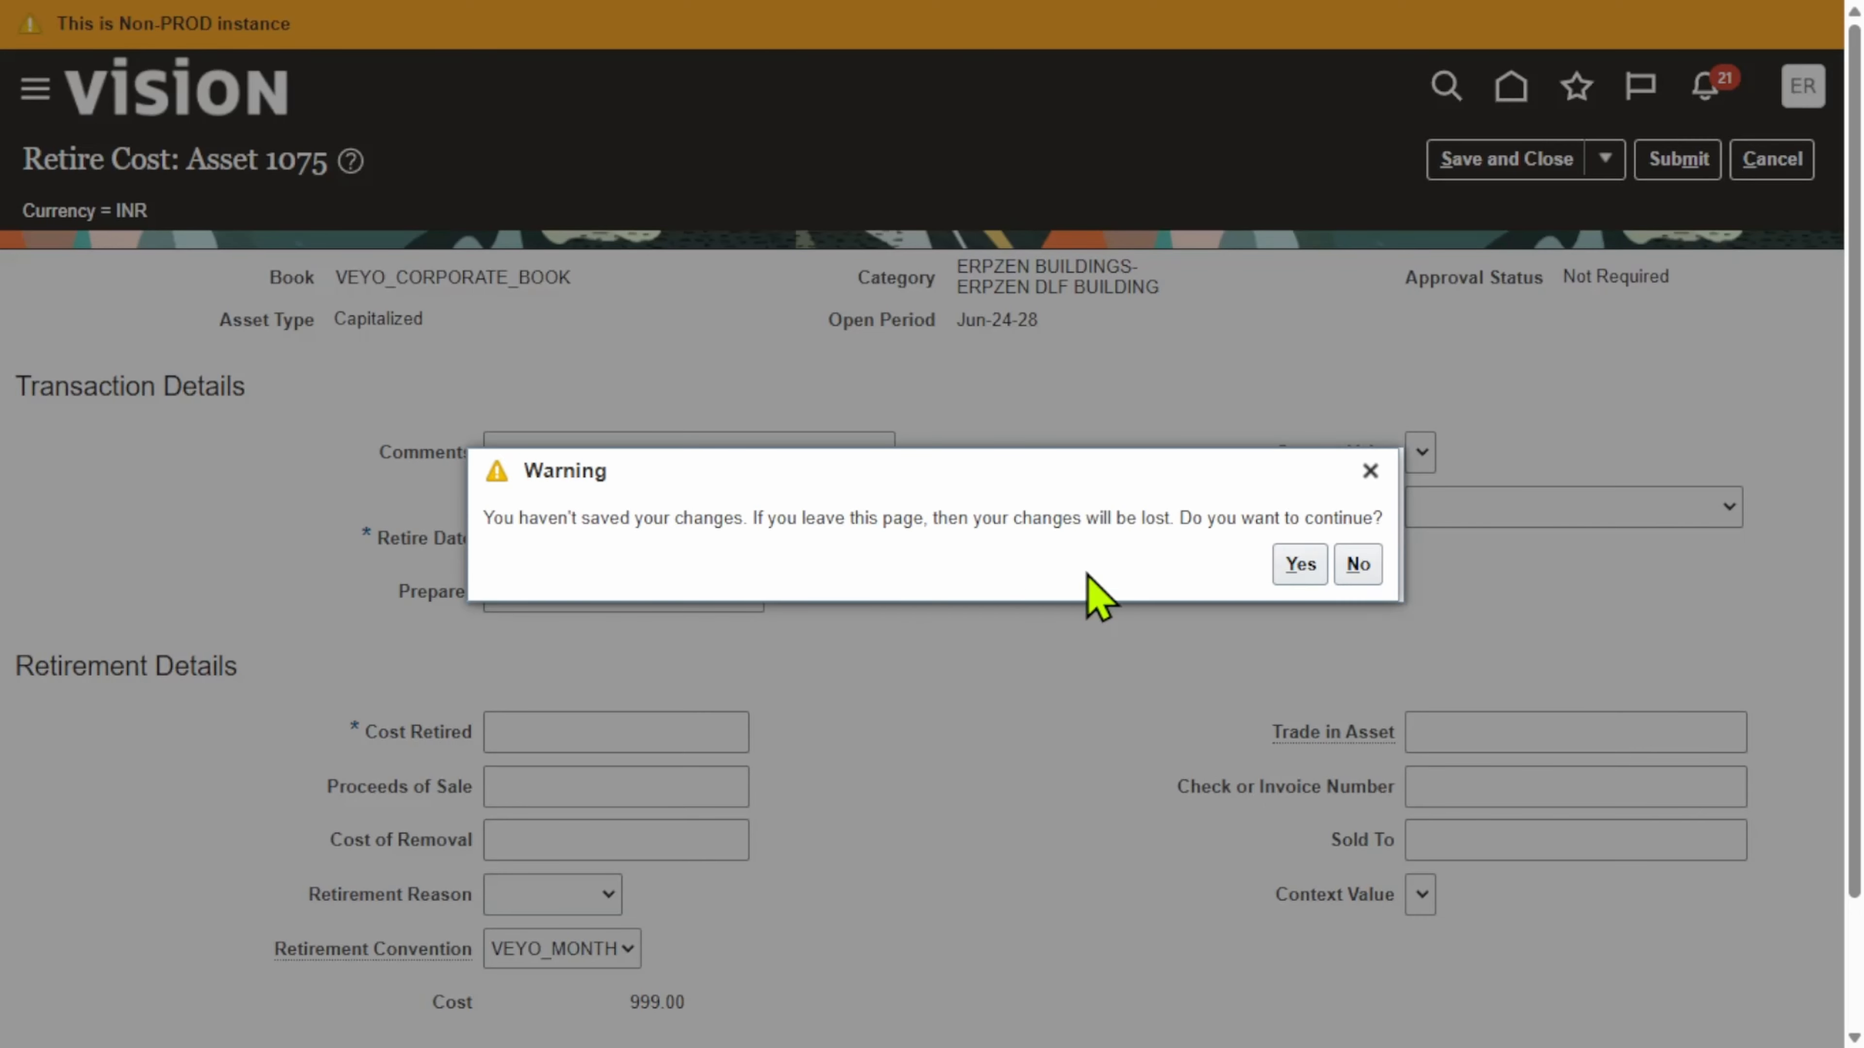
click(1300, 564)
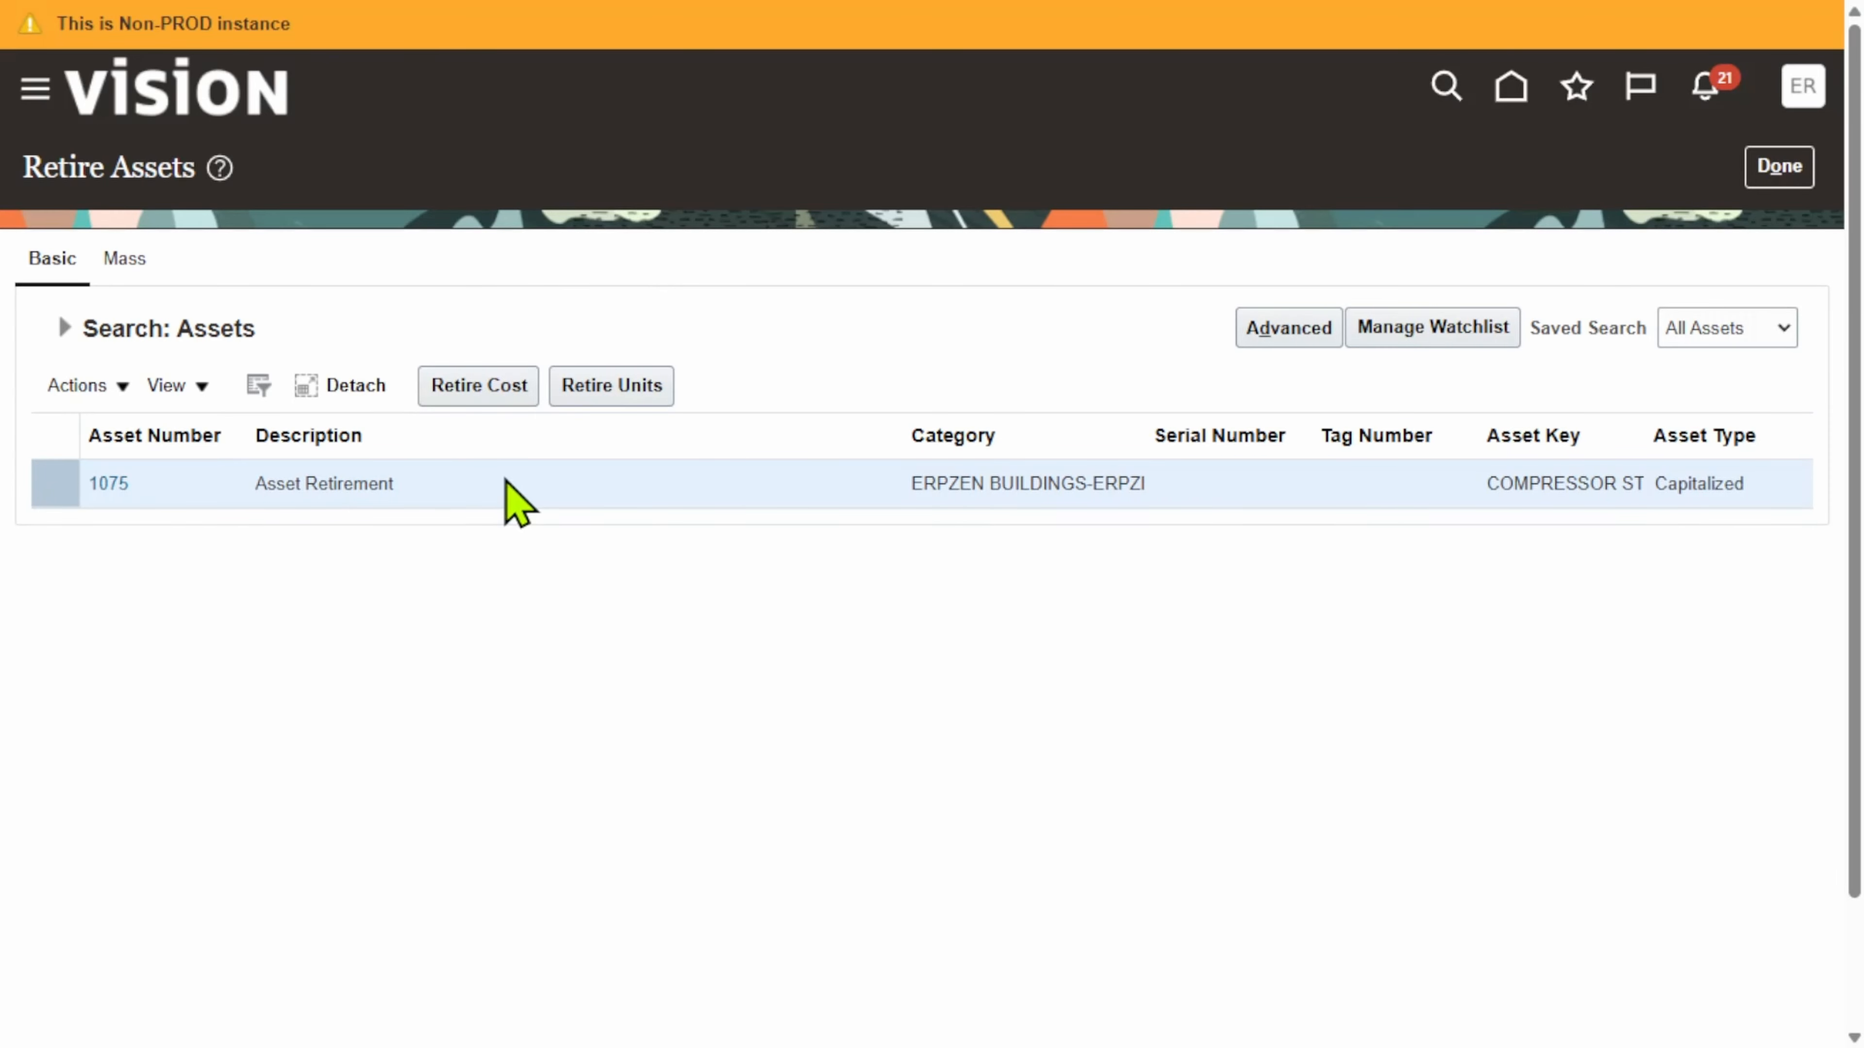
Step: Start a units retirement for asset 1075 (2 units) and enter 1 retired unit
click(631, 395)
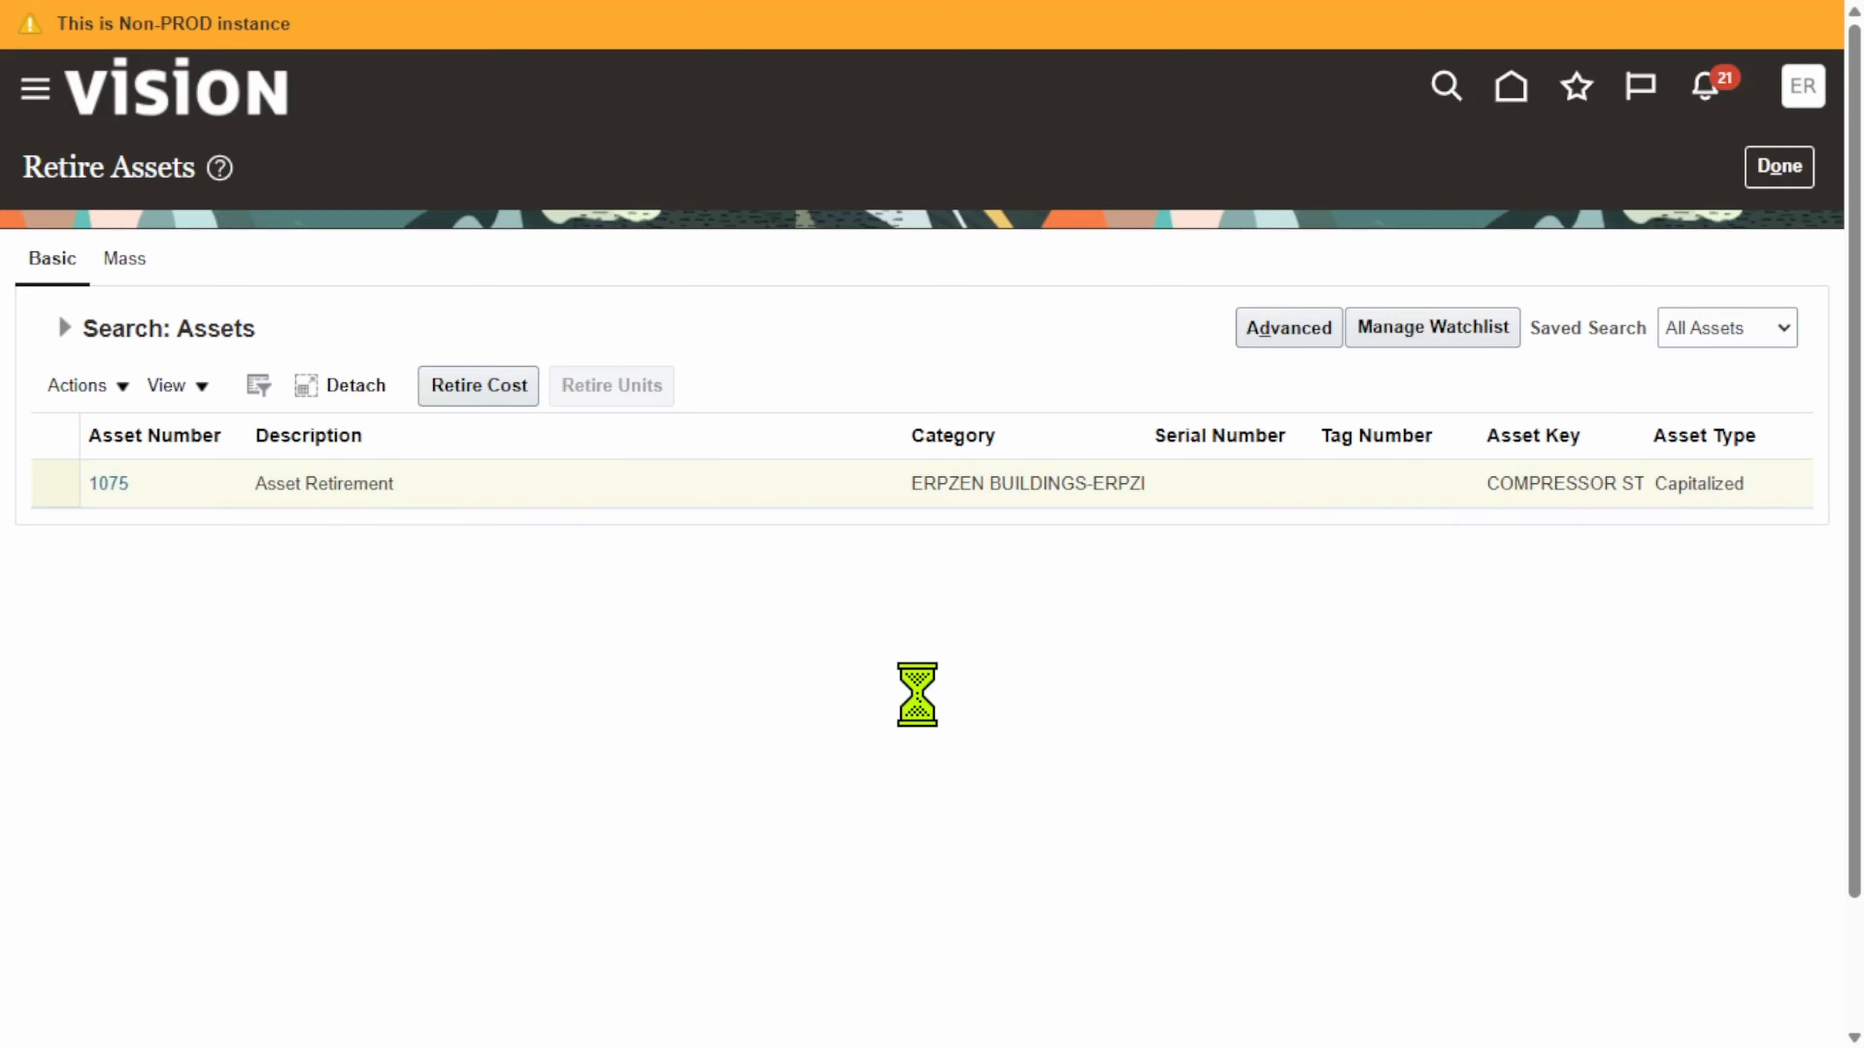
scroll(569, 745, down, 5)
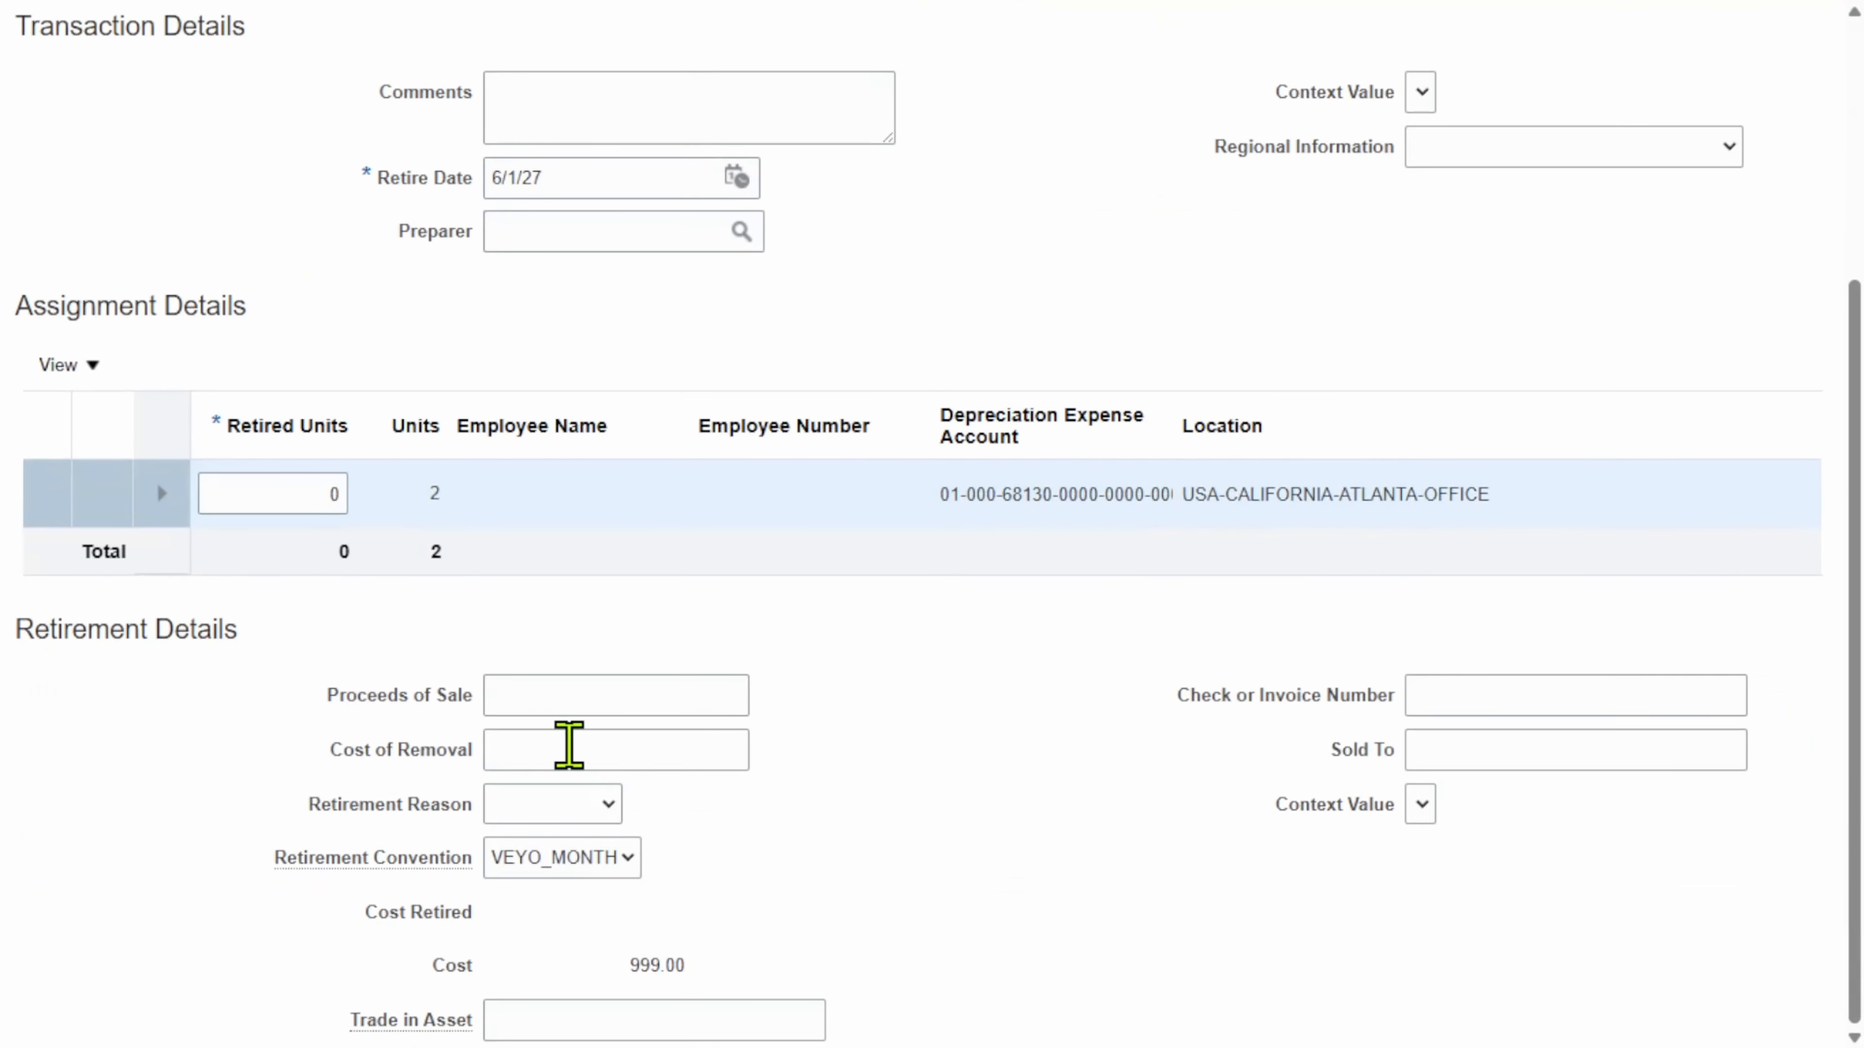
drag(462, 492, 417, 488)
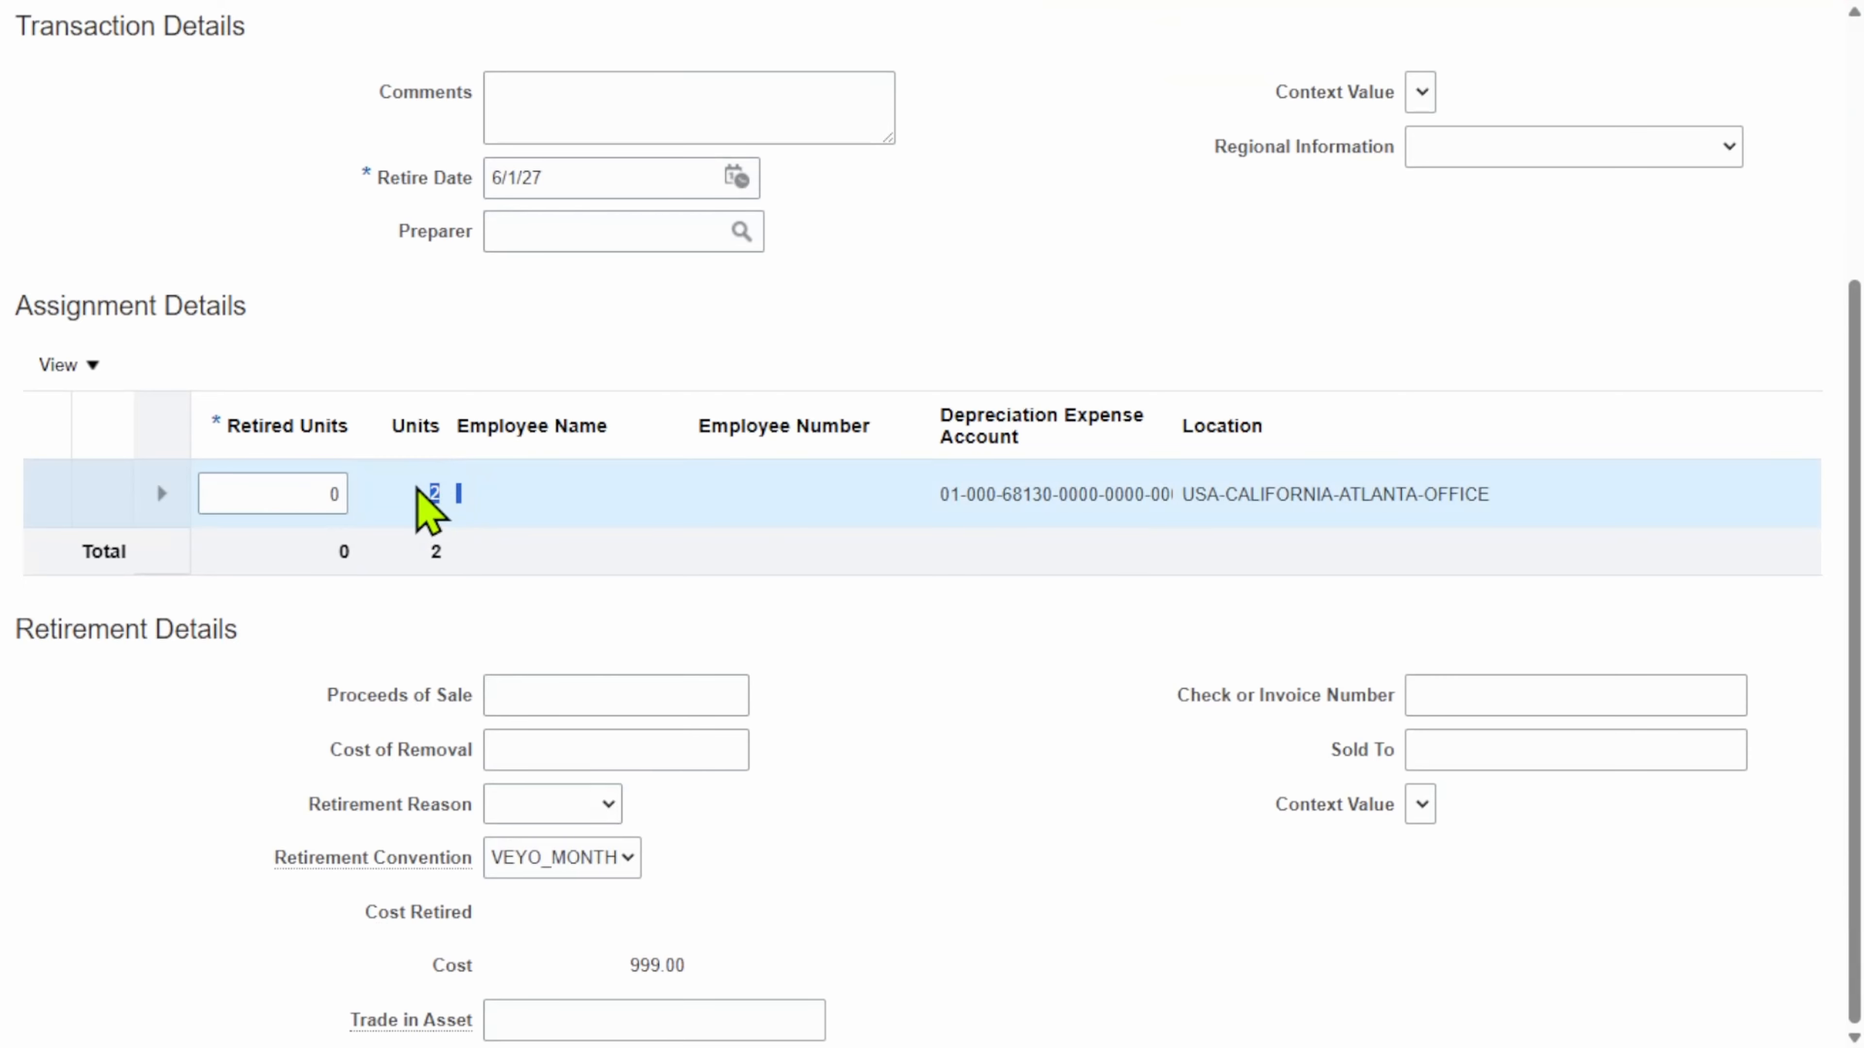
click(283, 490)
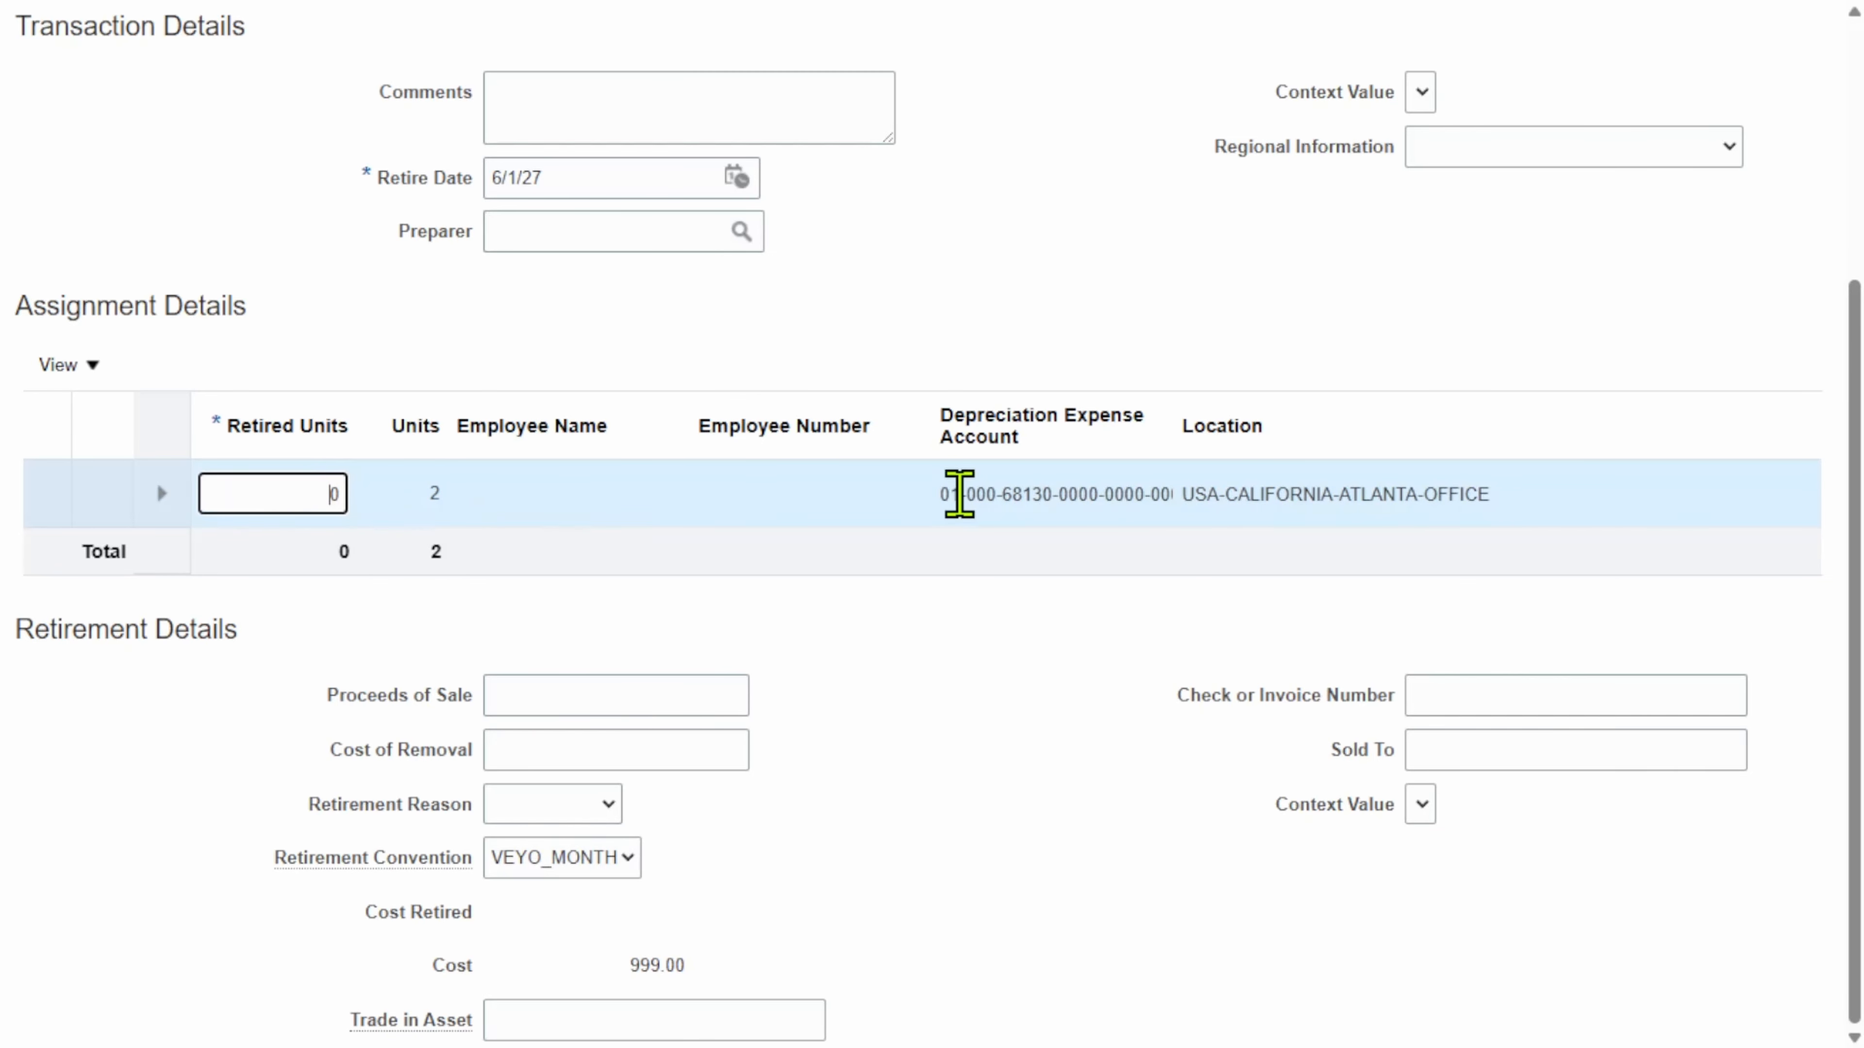
key(Delete)
text(1)
key(Tab)
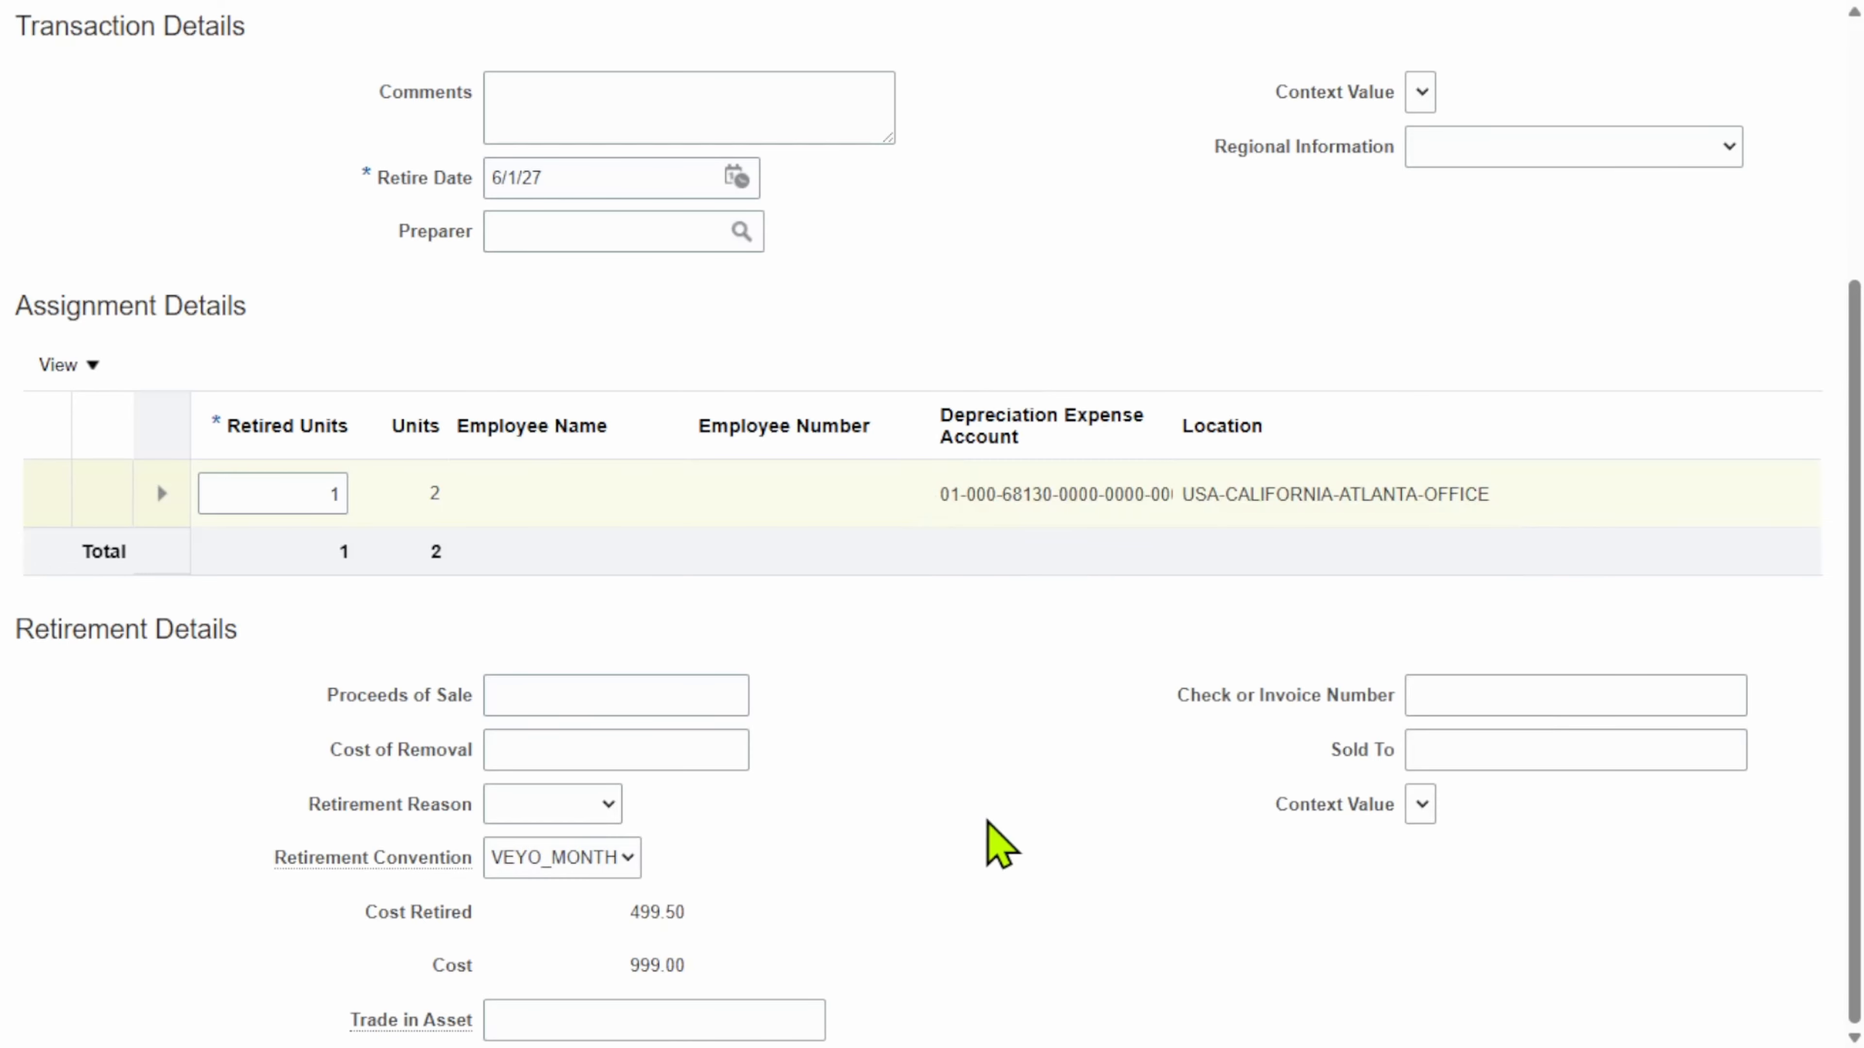
Step: Try 2 retired units instead, which makes Cost Retired the full 999.00
drag(688, 968, 632, 974)
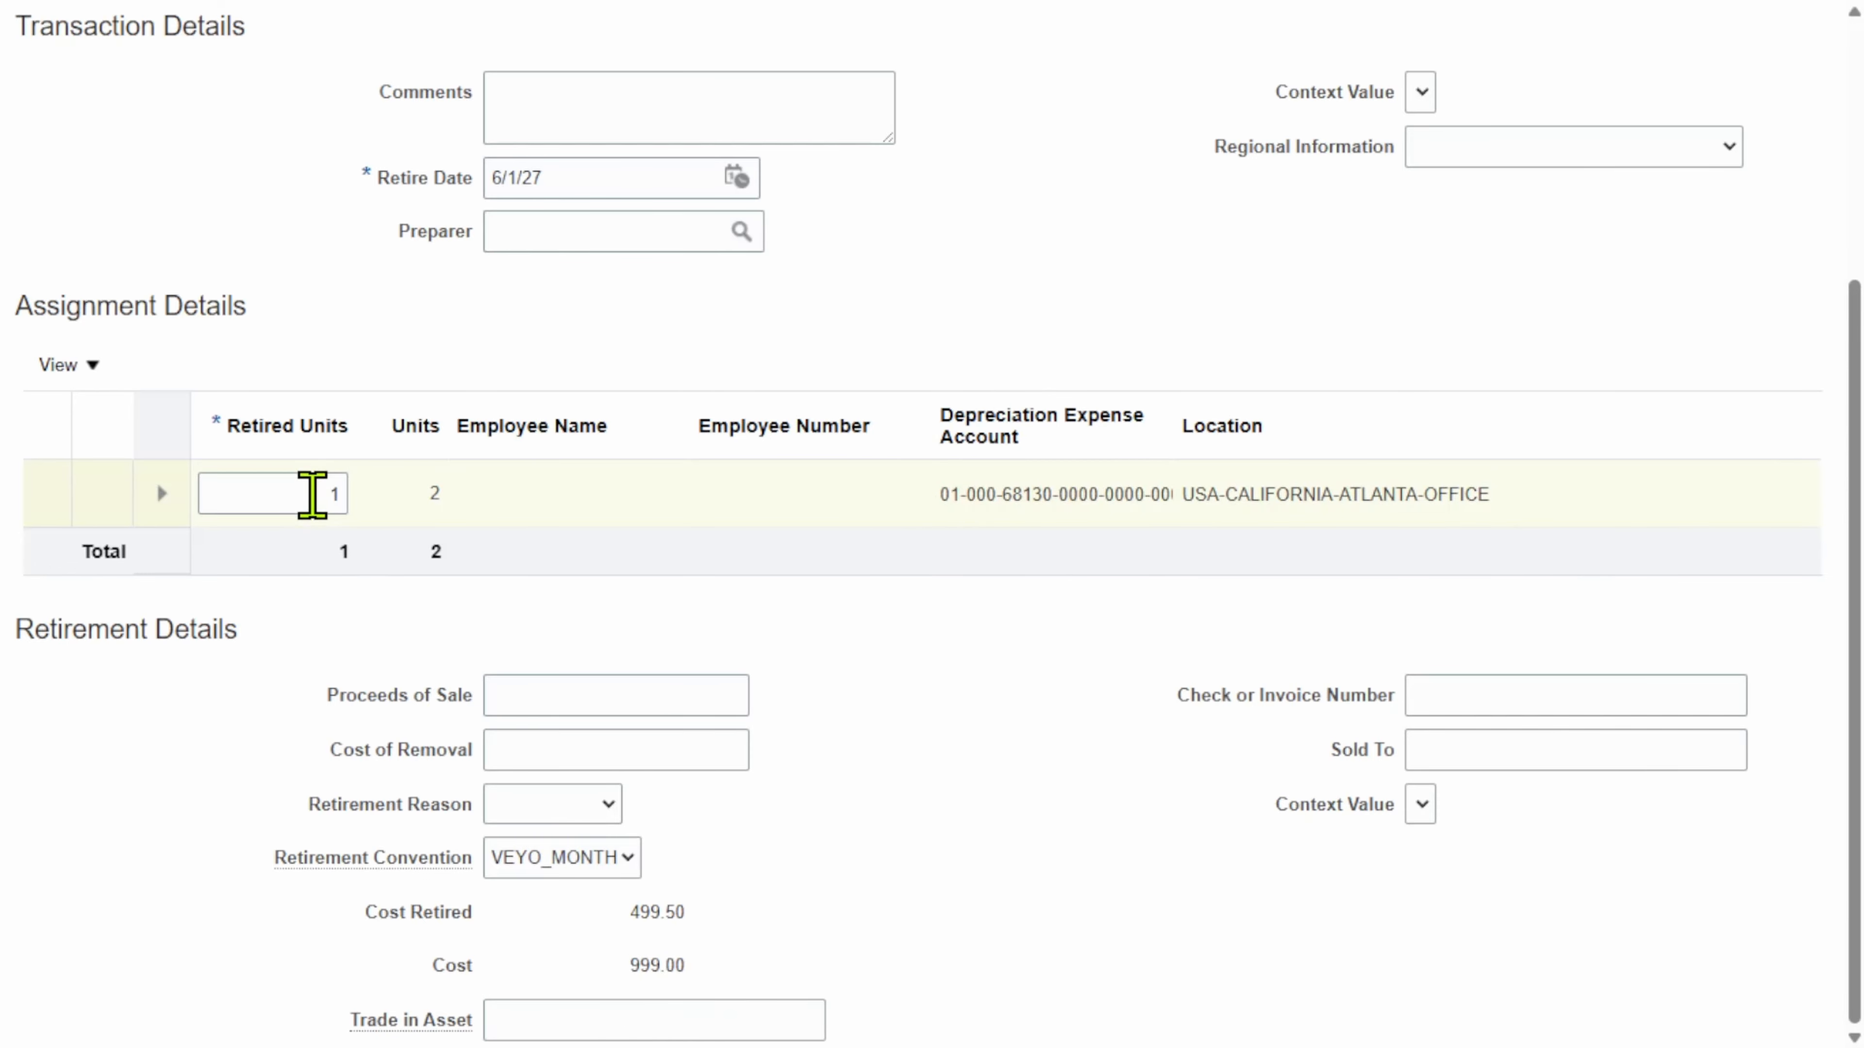
double_click(334, 493)
key(BackSpace)
text(2)
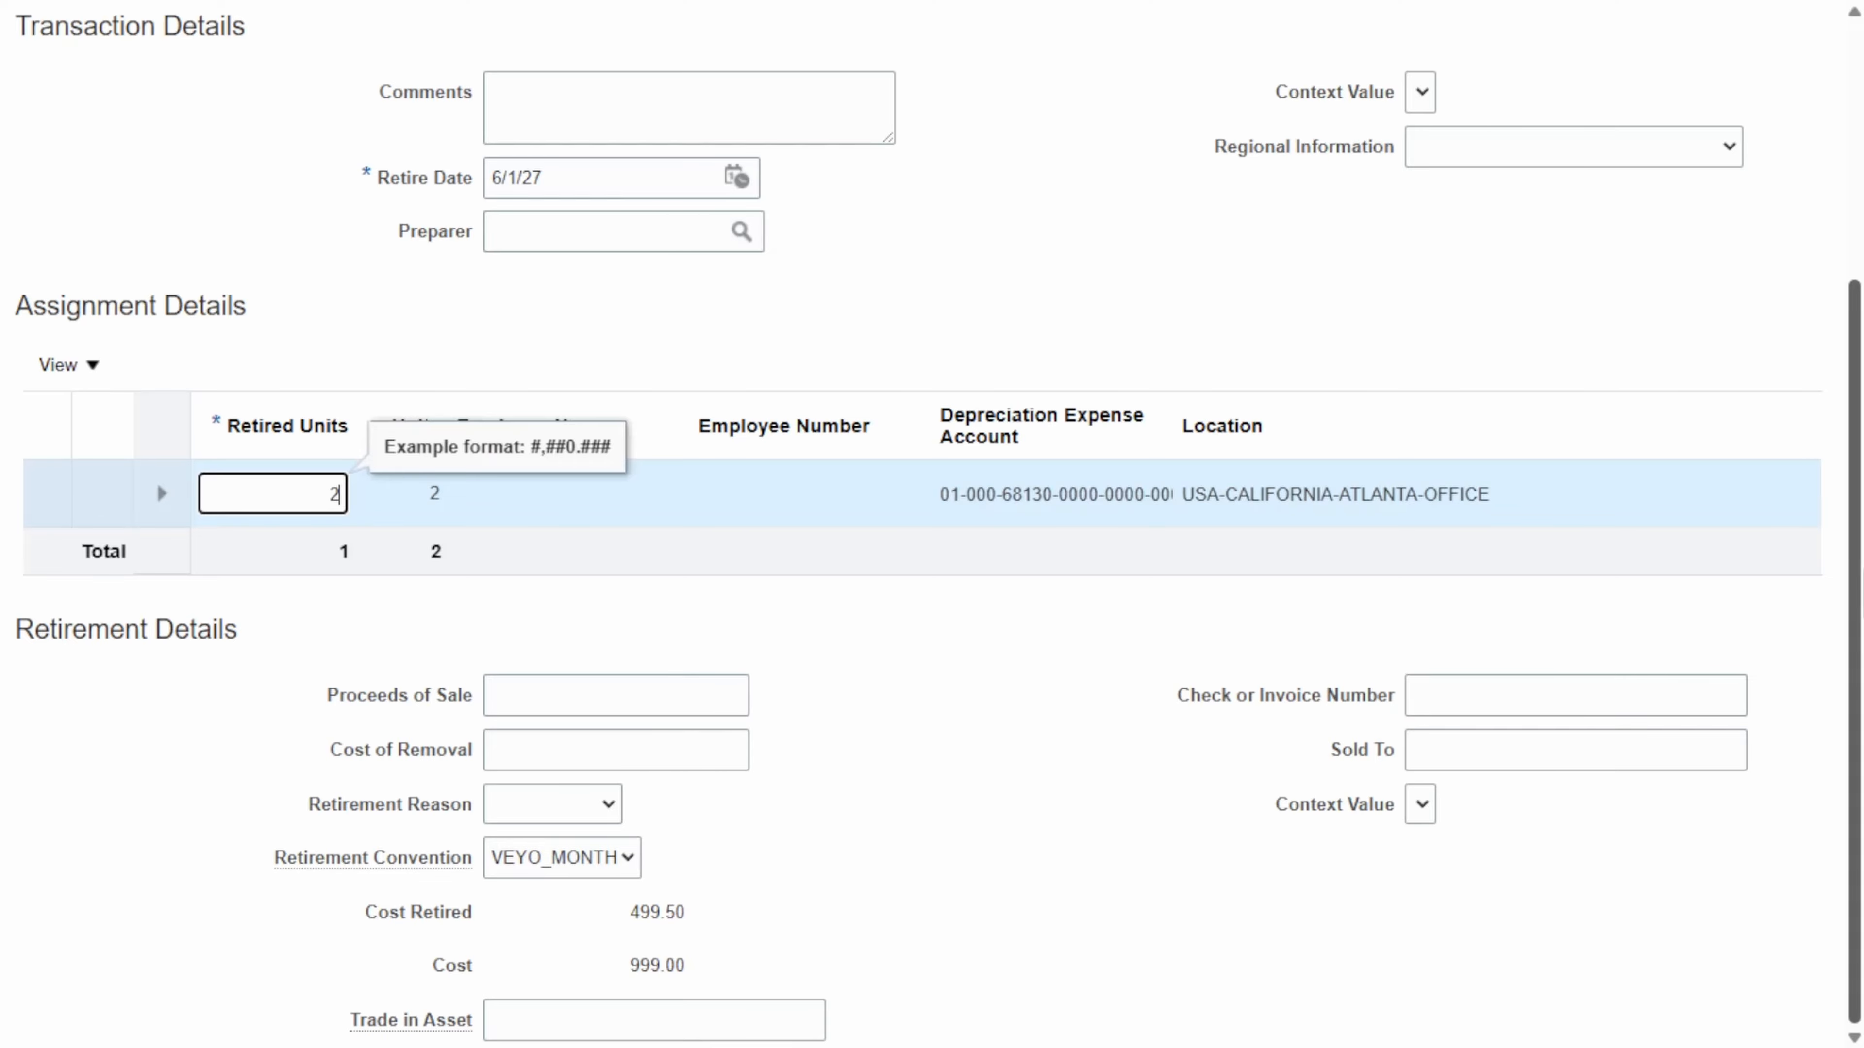
click(1214, 271)
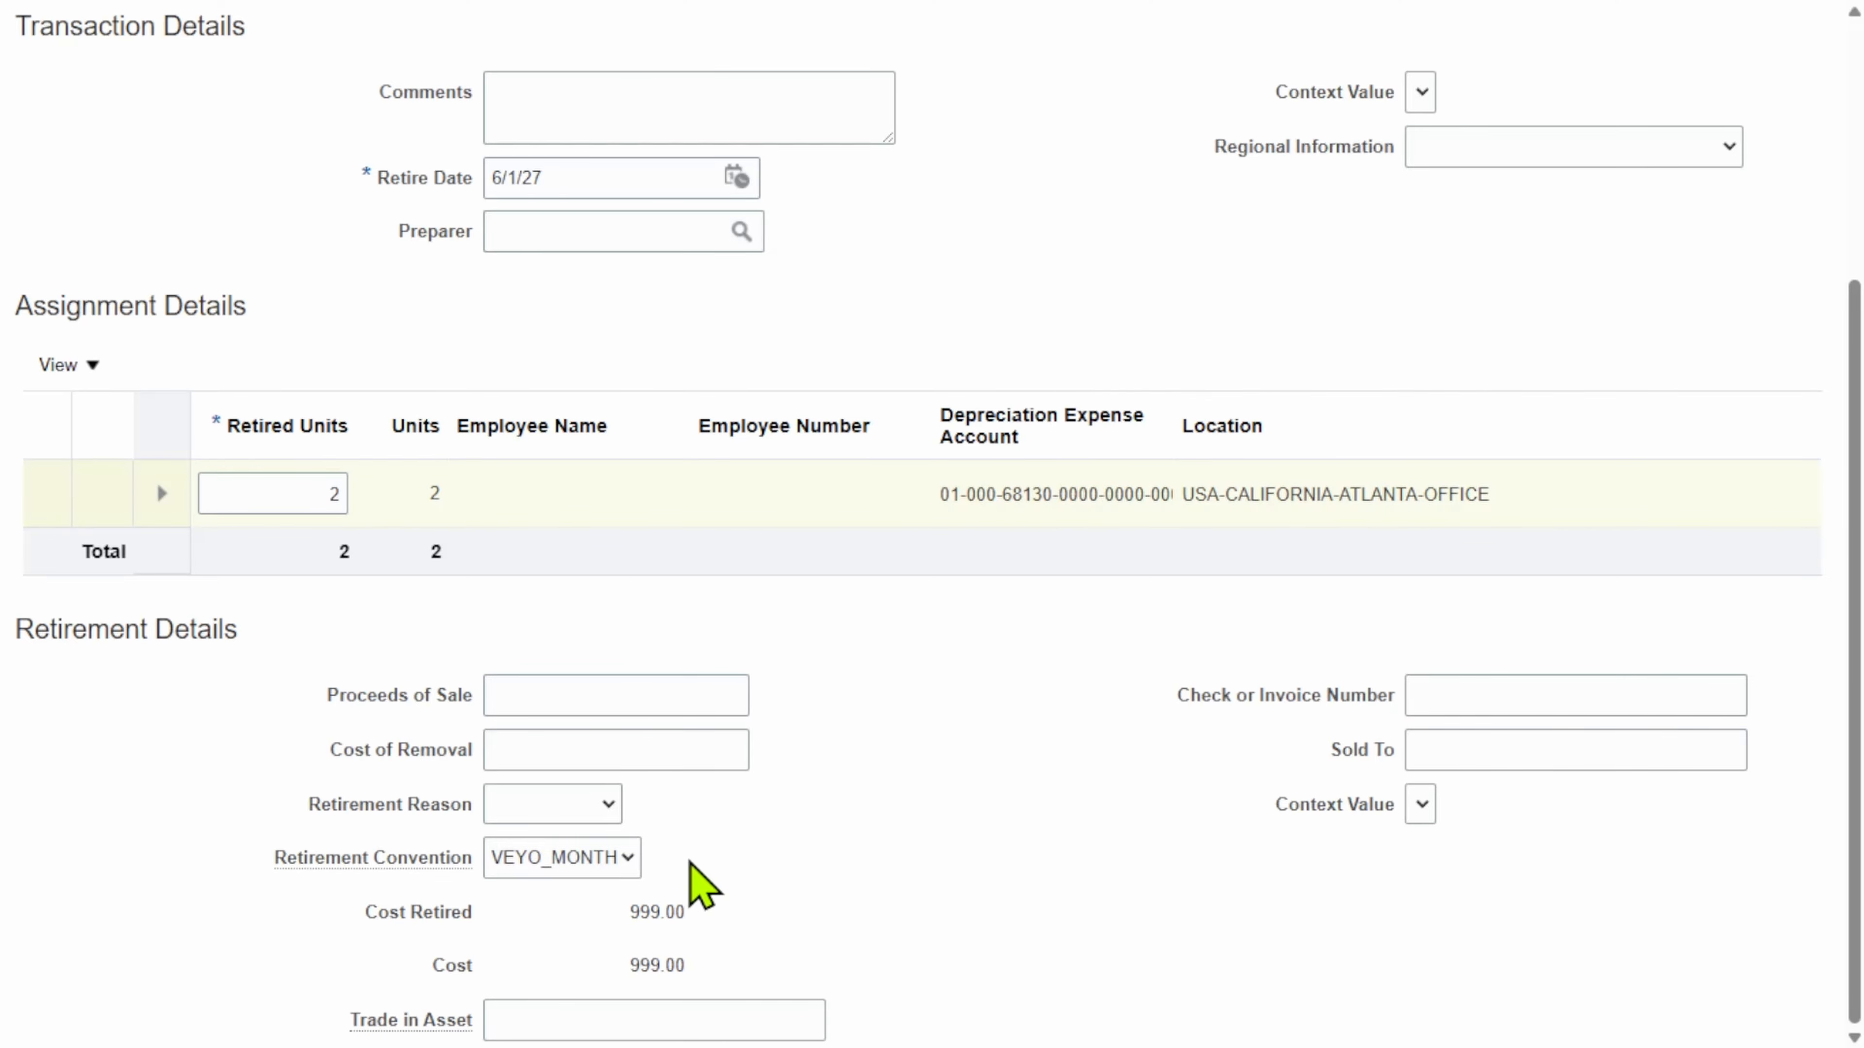
drag(687, 965, 629, 968)
drag(688, 913, 625, 910)
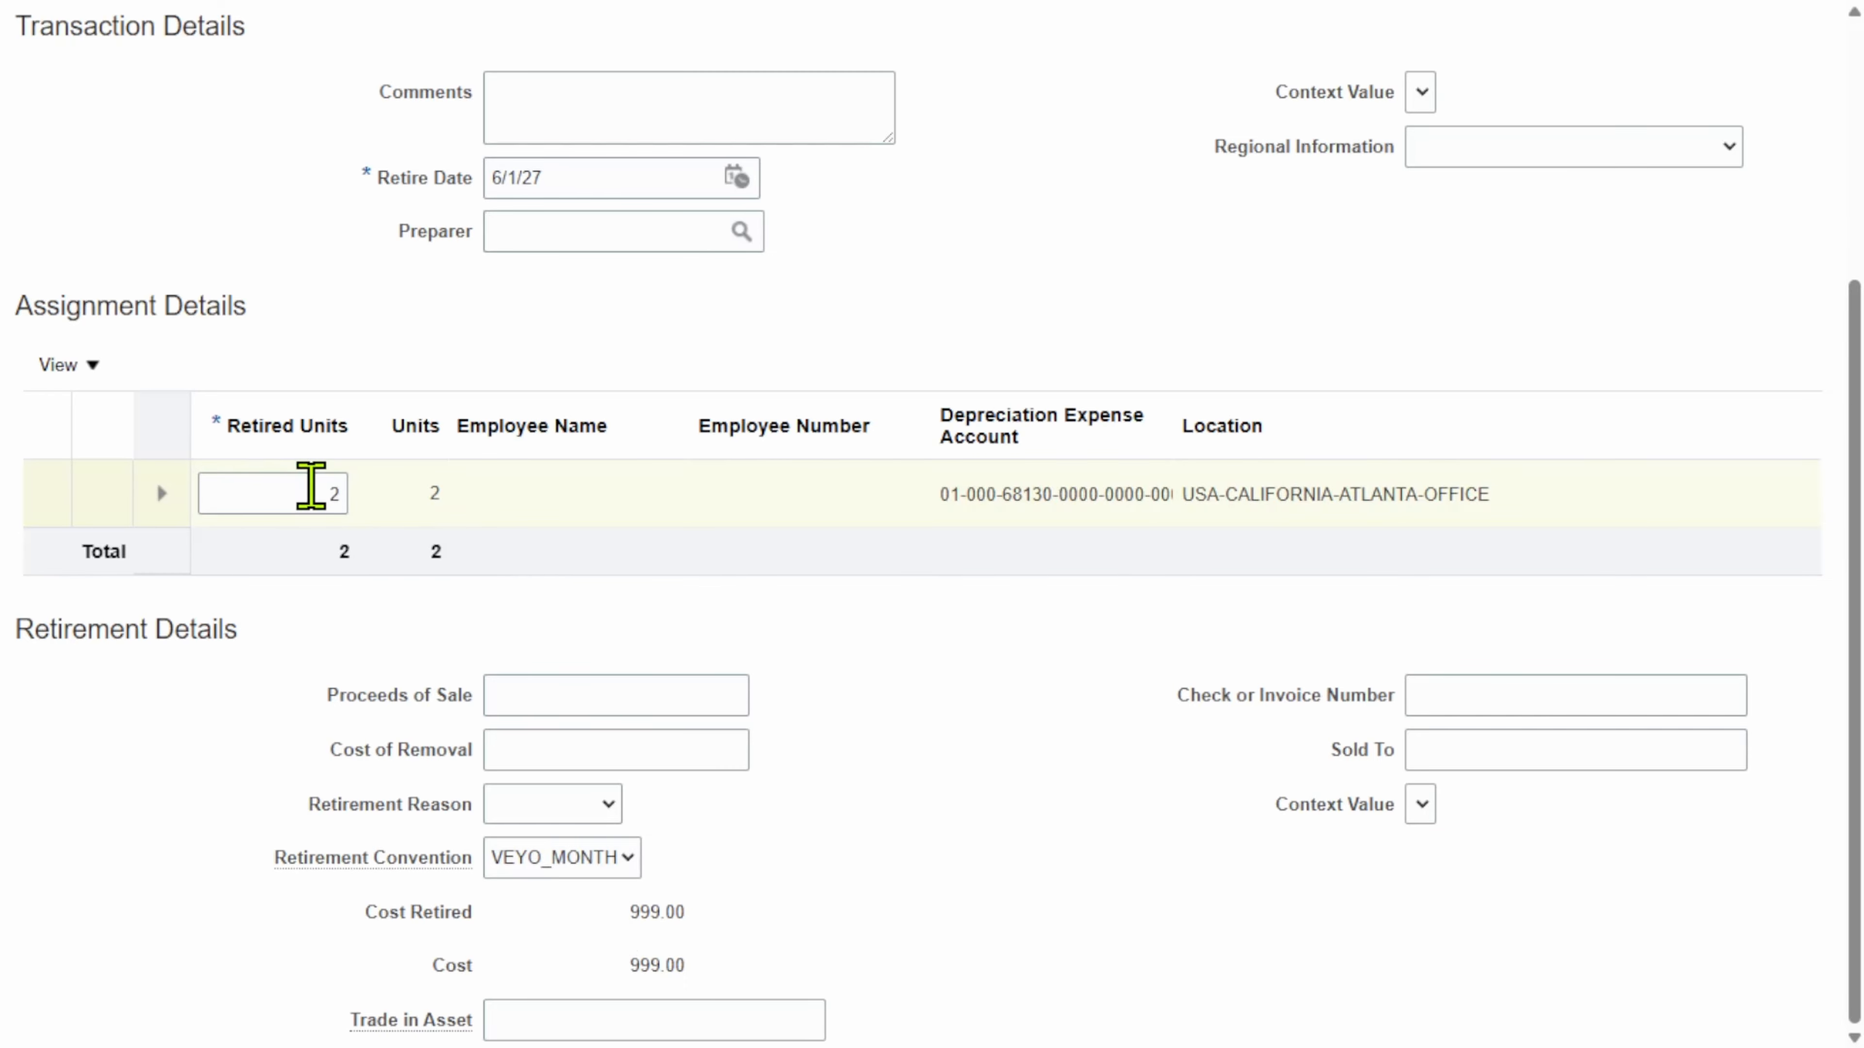
Step: Set Retired Units back to 1, so Cost Retired becomes 499.50
click(312, 491)
text(1)
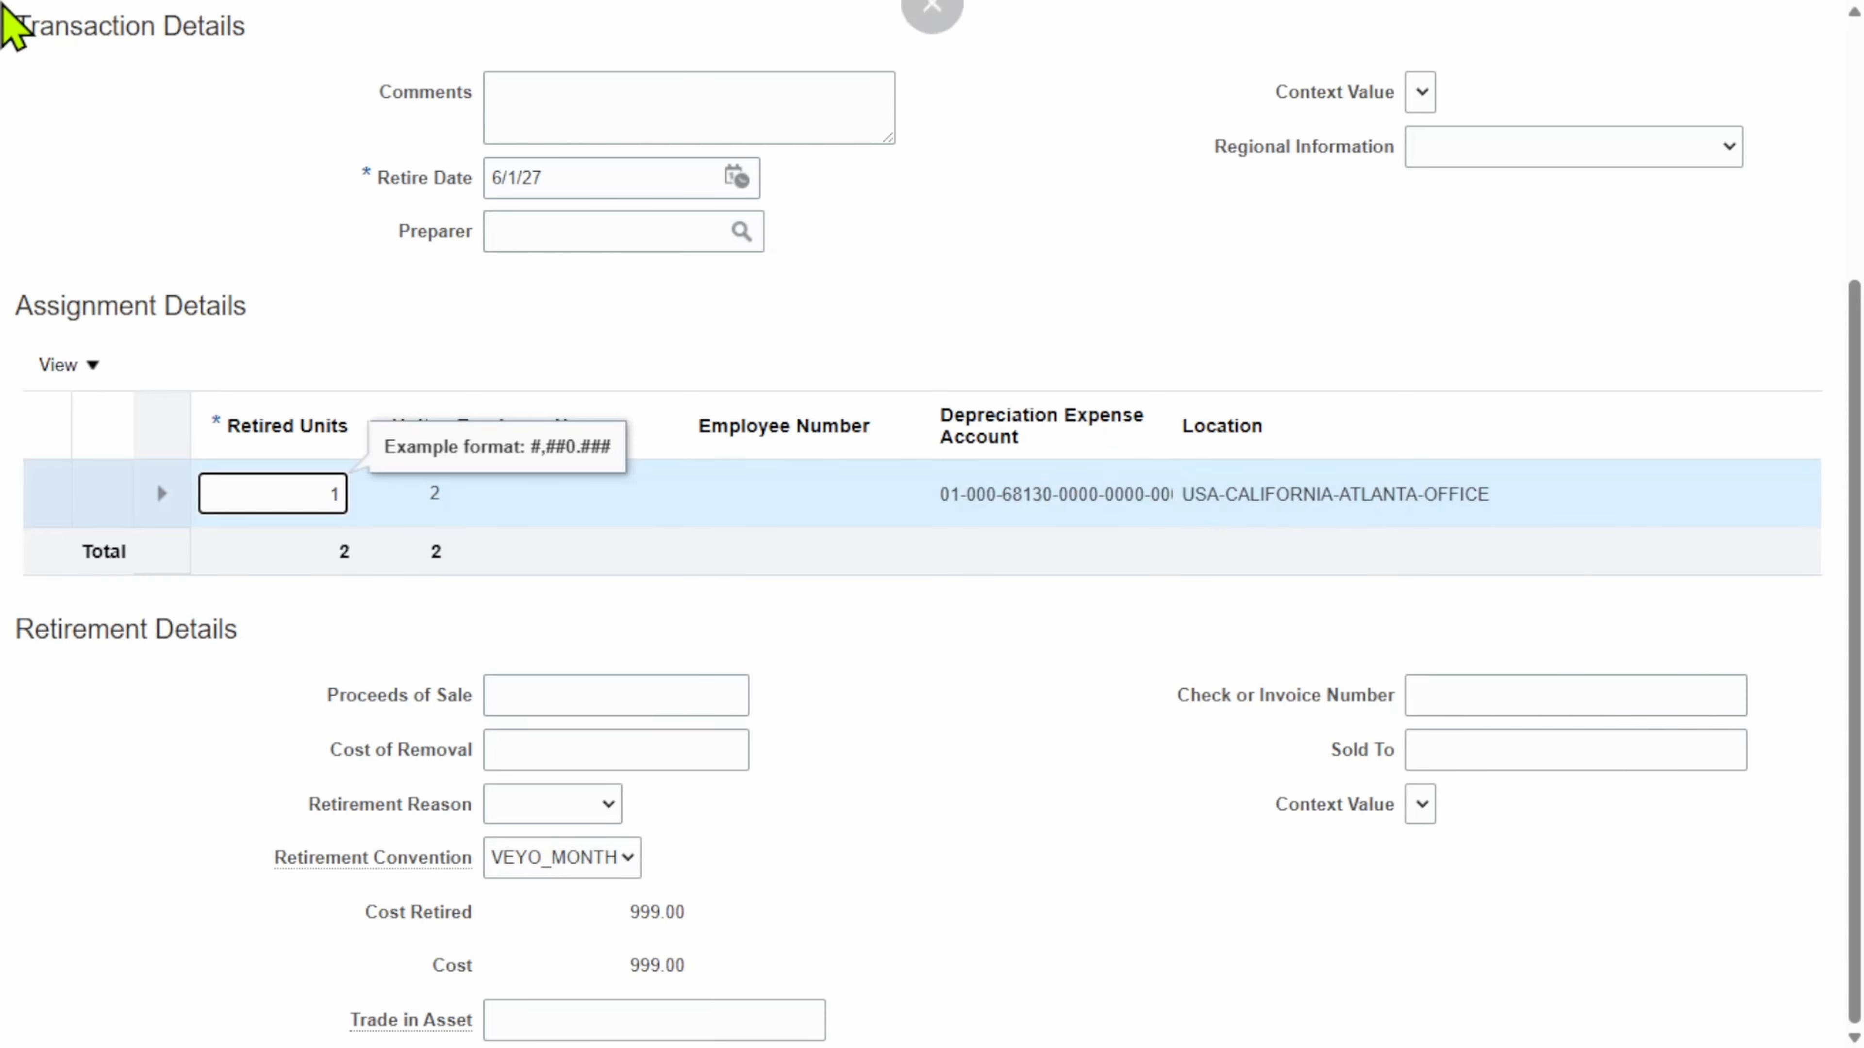
click(1036, 705)
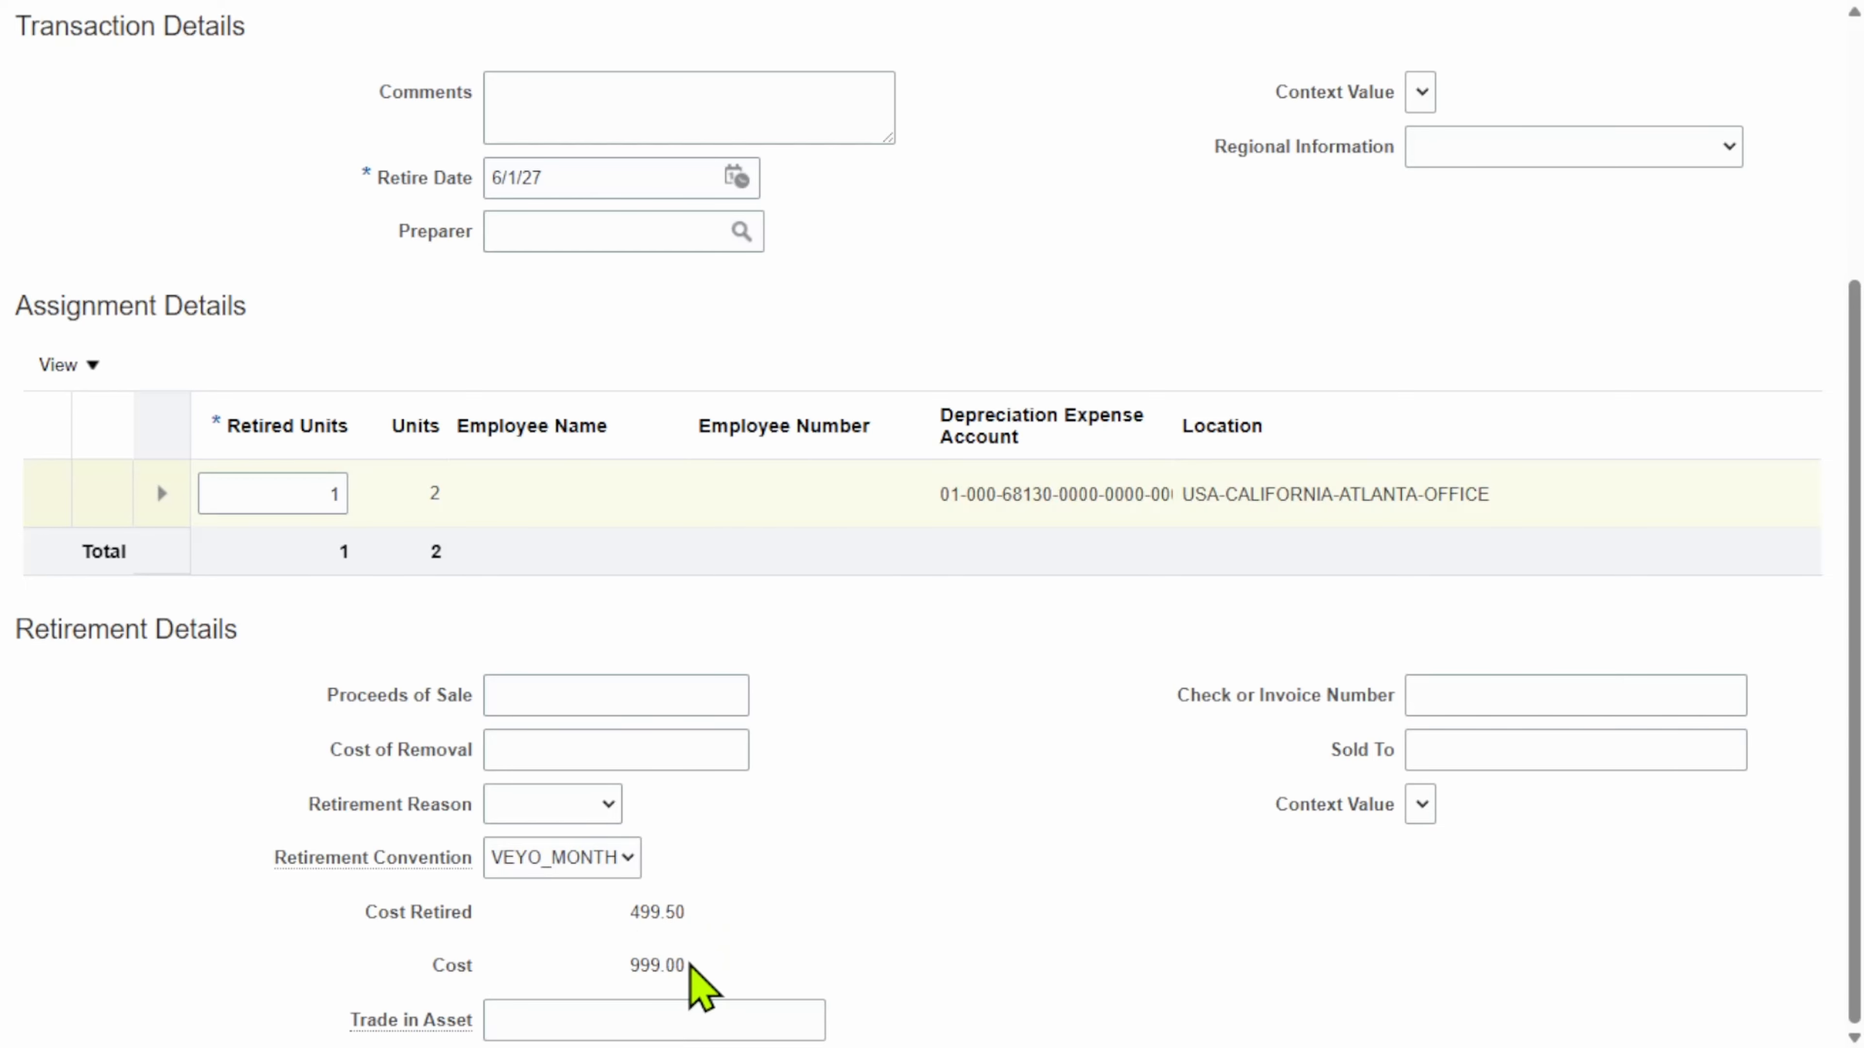
drag(675, 963, 633, 965)
click(752, 937)
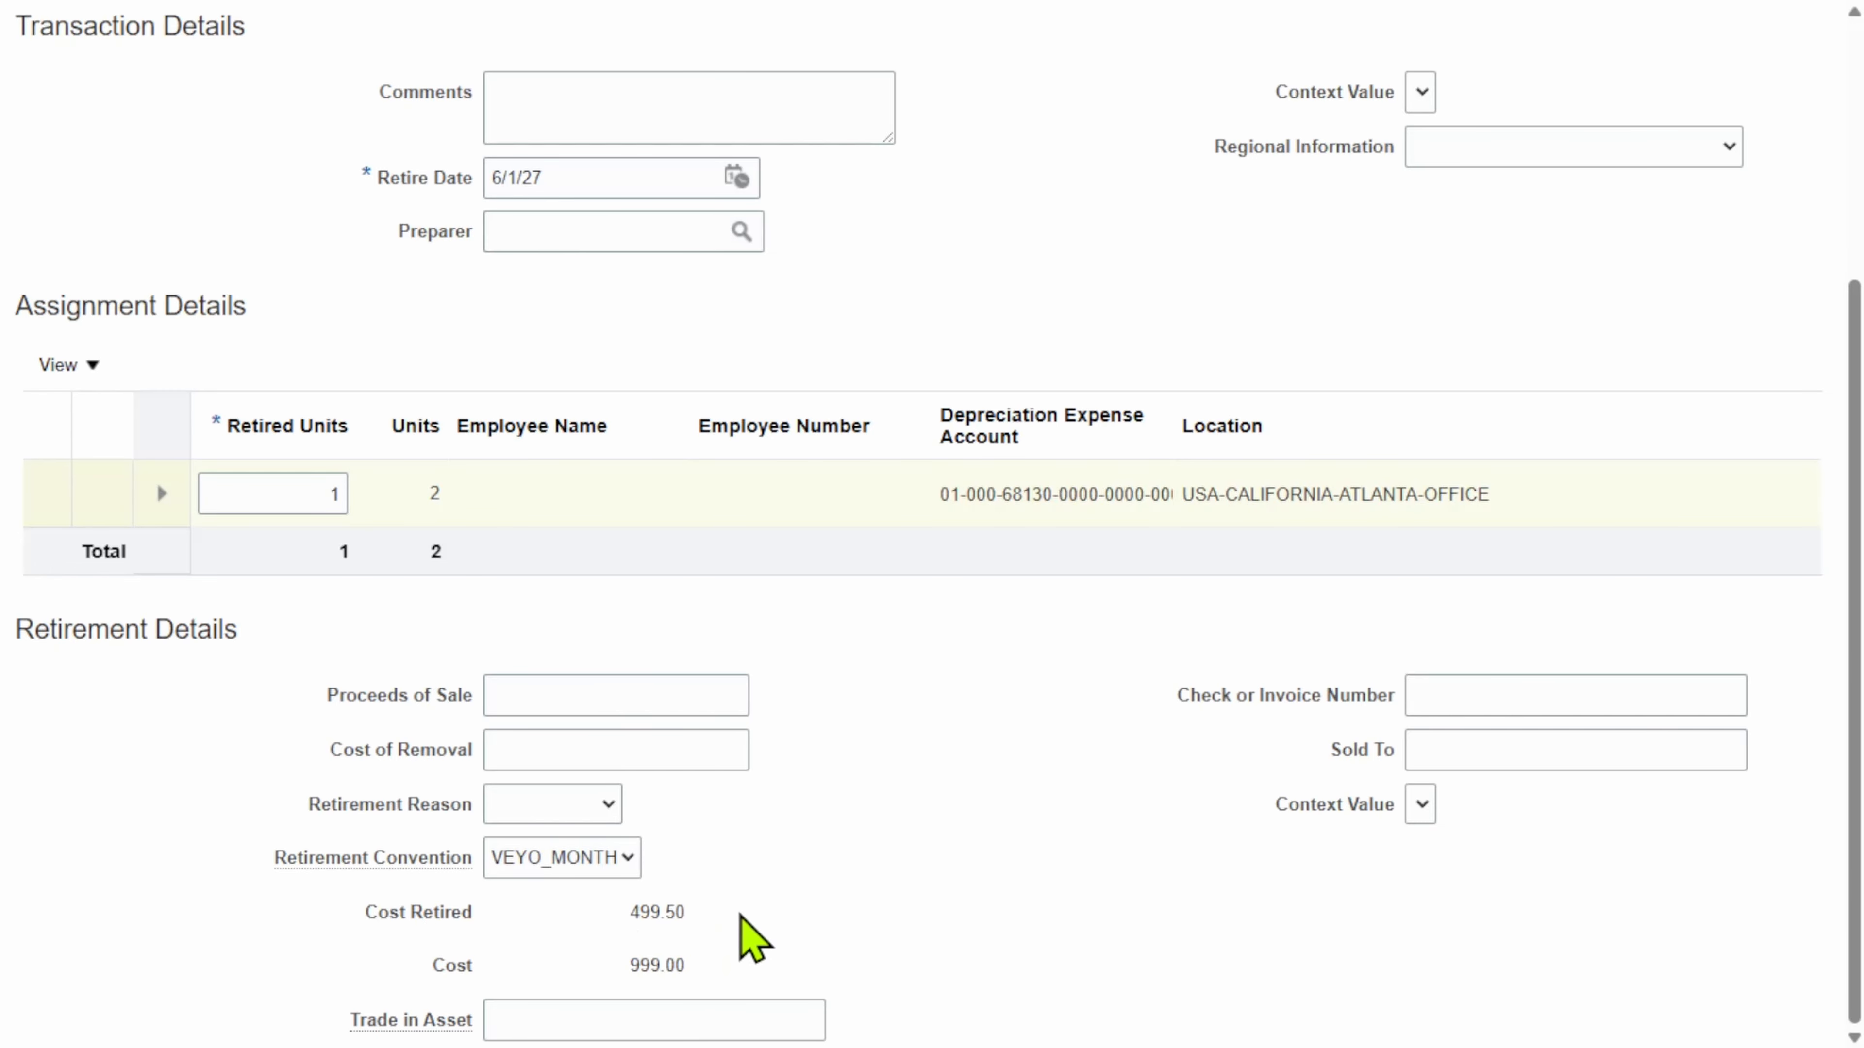
drag(710, 909, 608, 913)
click(896, 886)
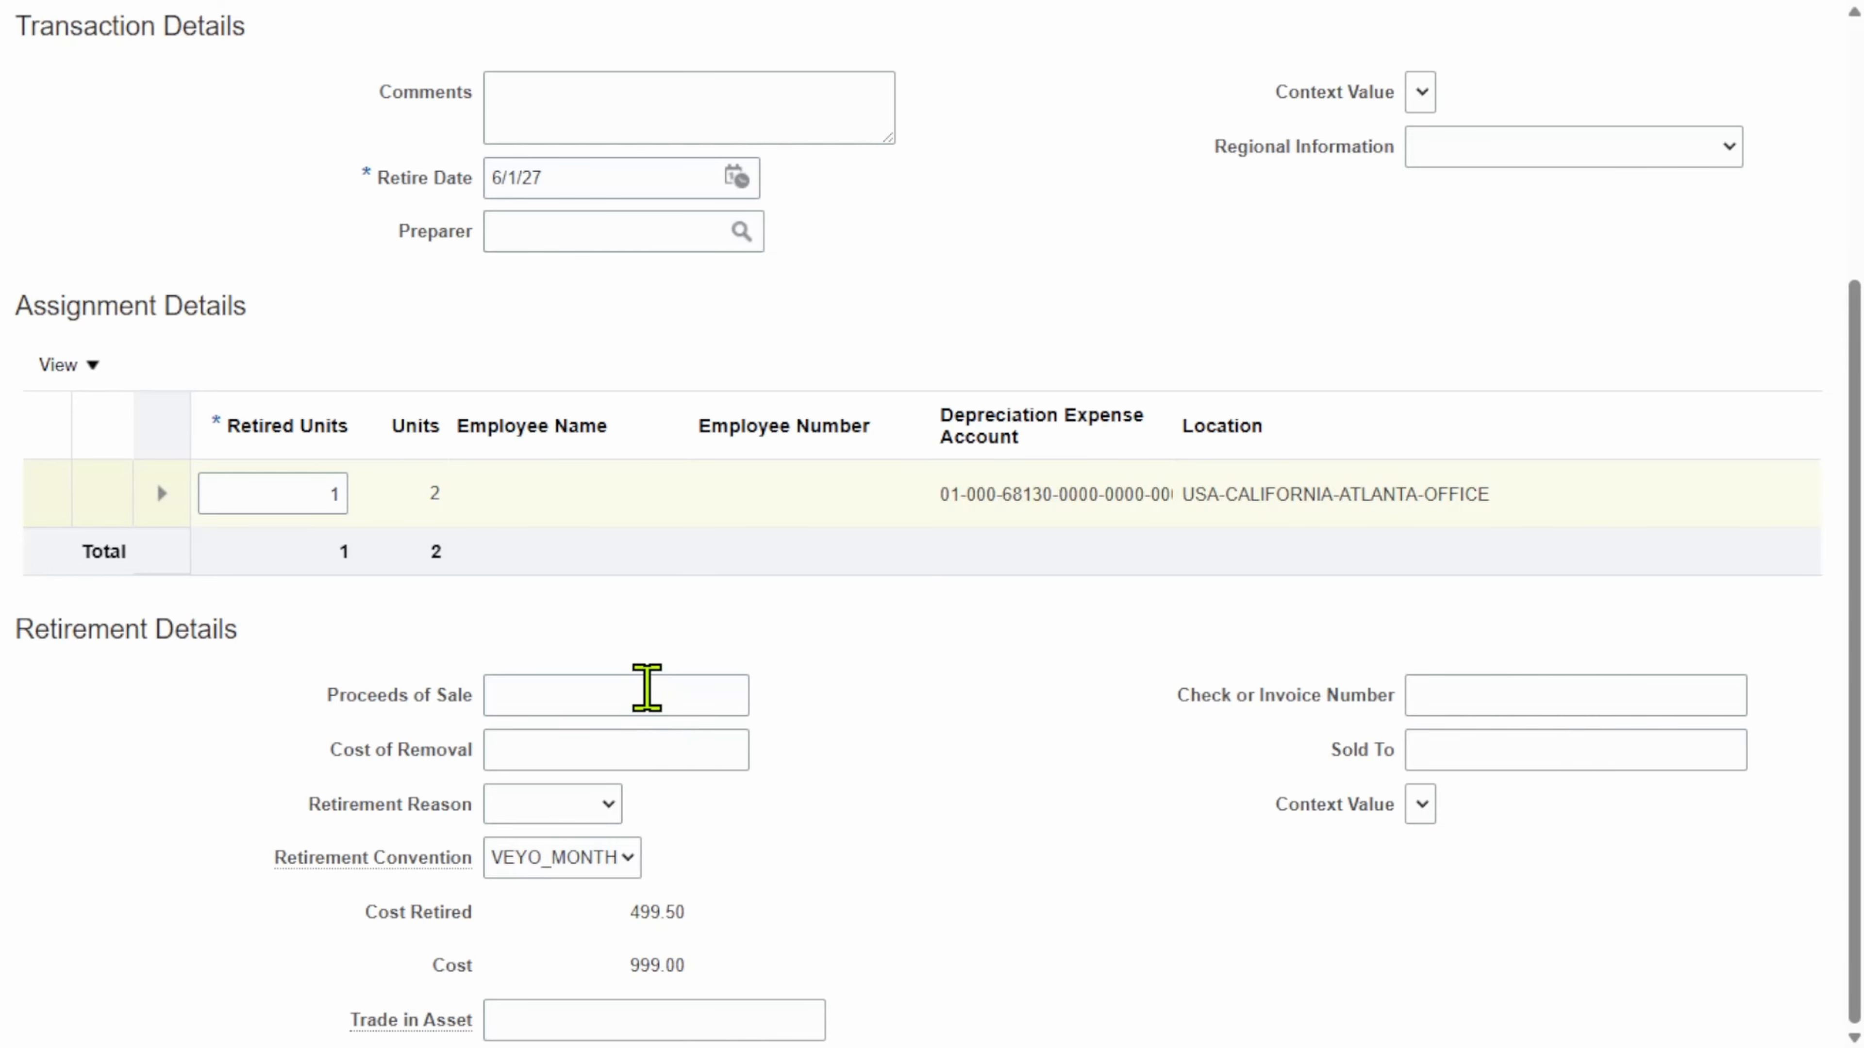
Step: Leave Proceeds of Sale, Cost of Removal, and Retirement Reason blank
click(646, 688)
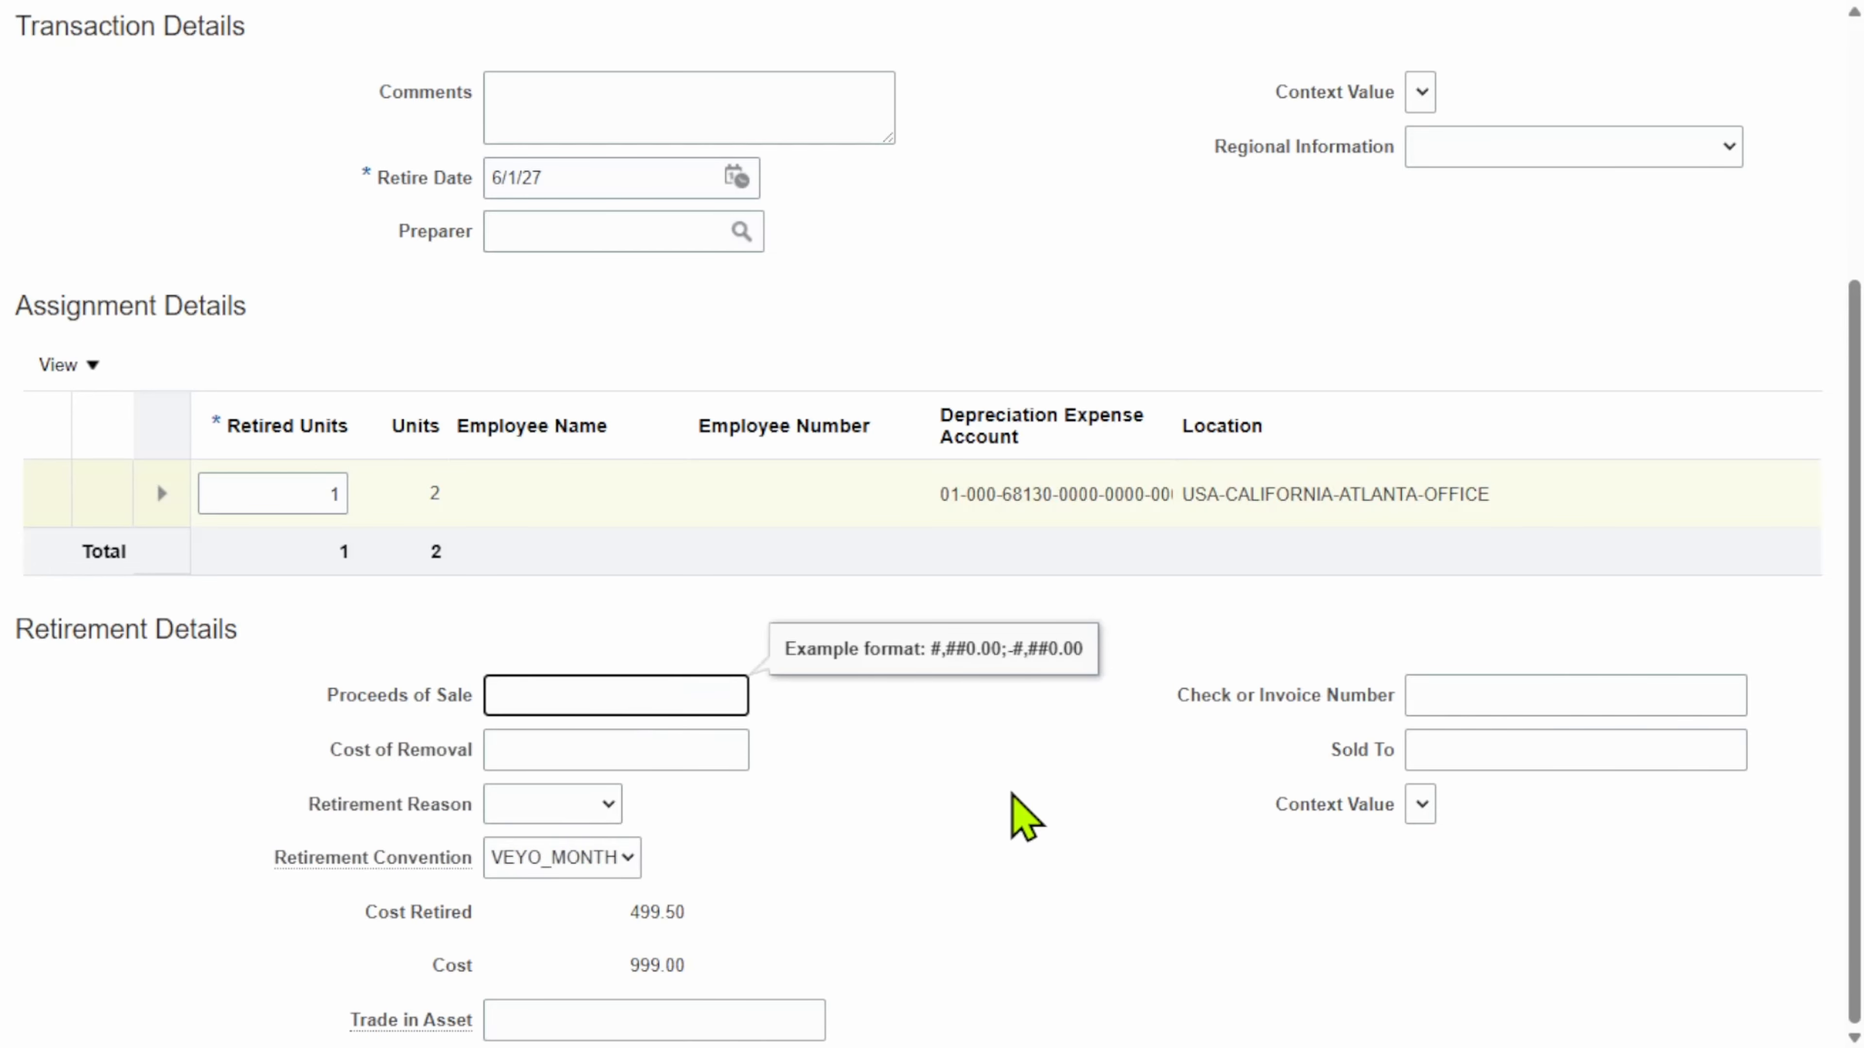
click(569, 746)
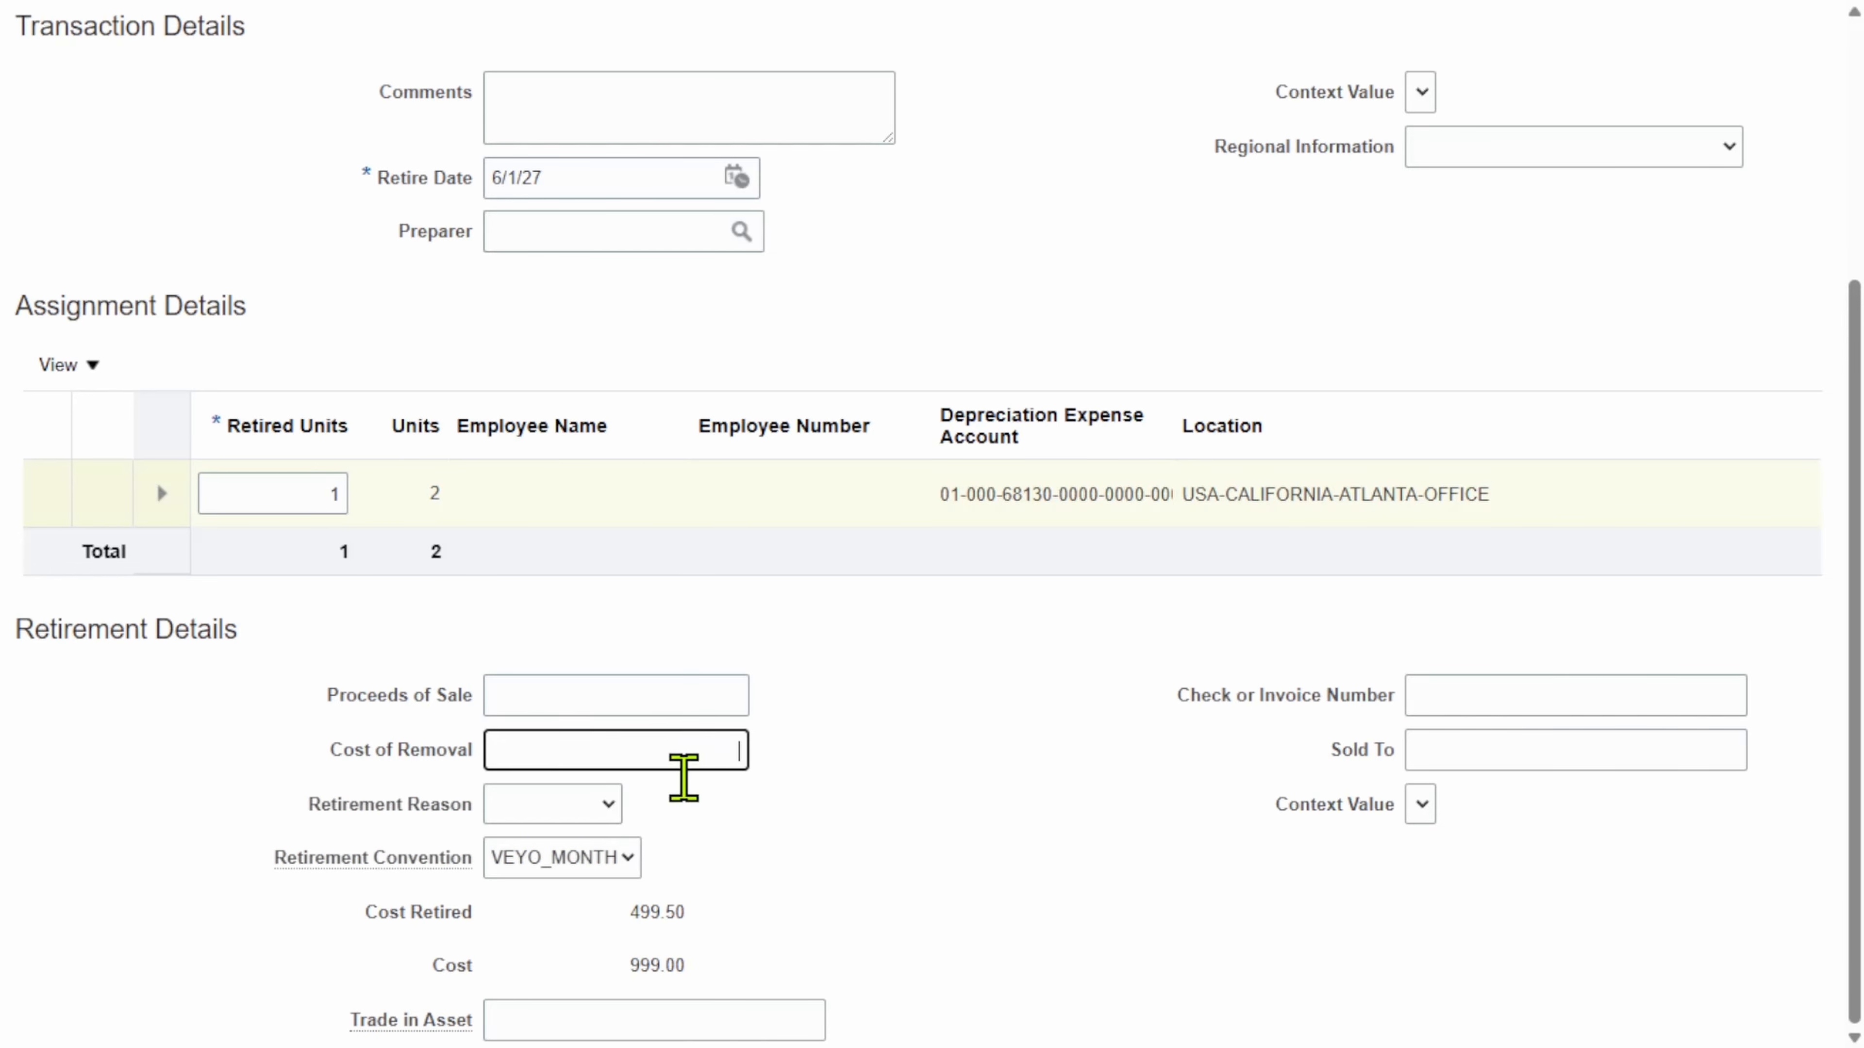
click(1193, 806)
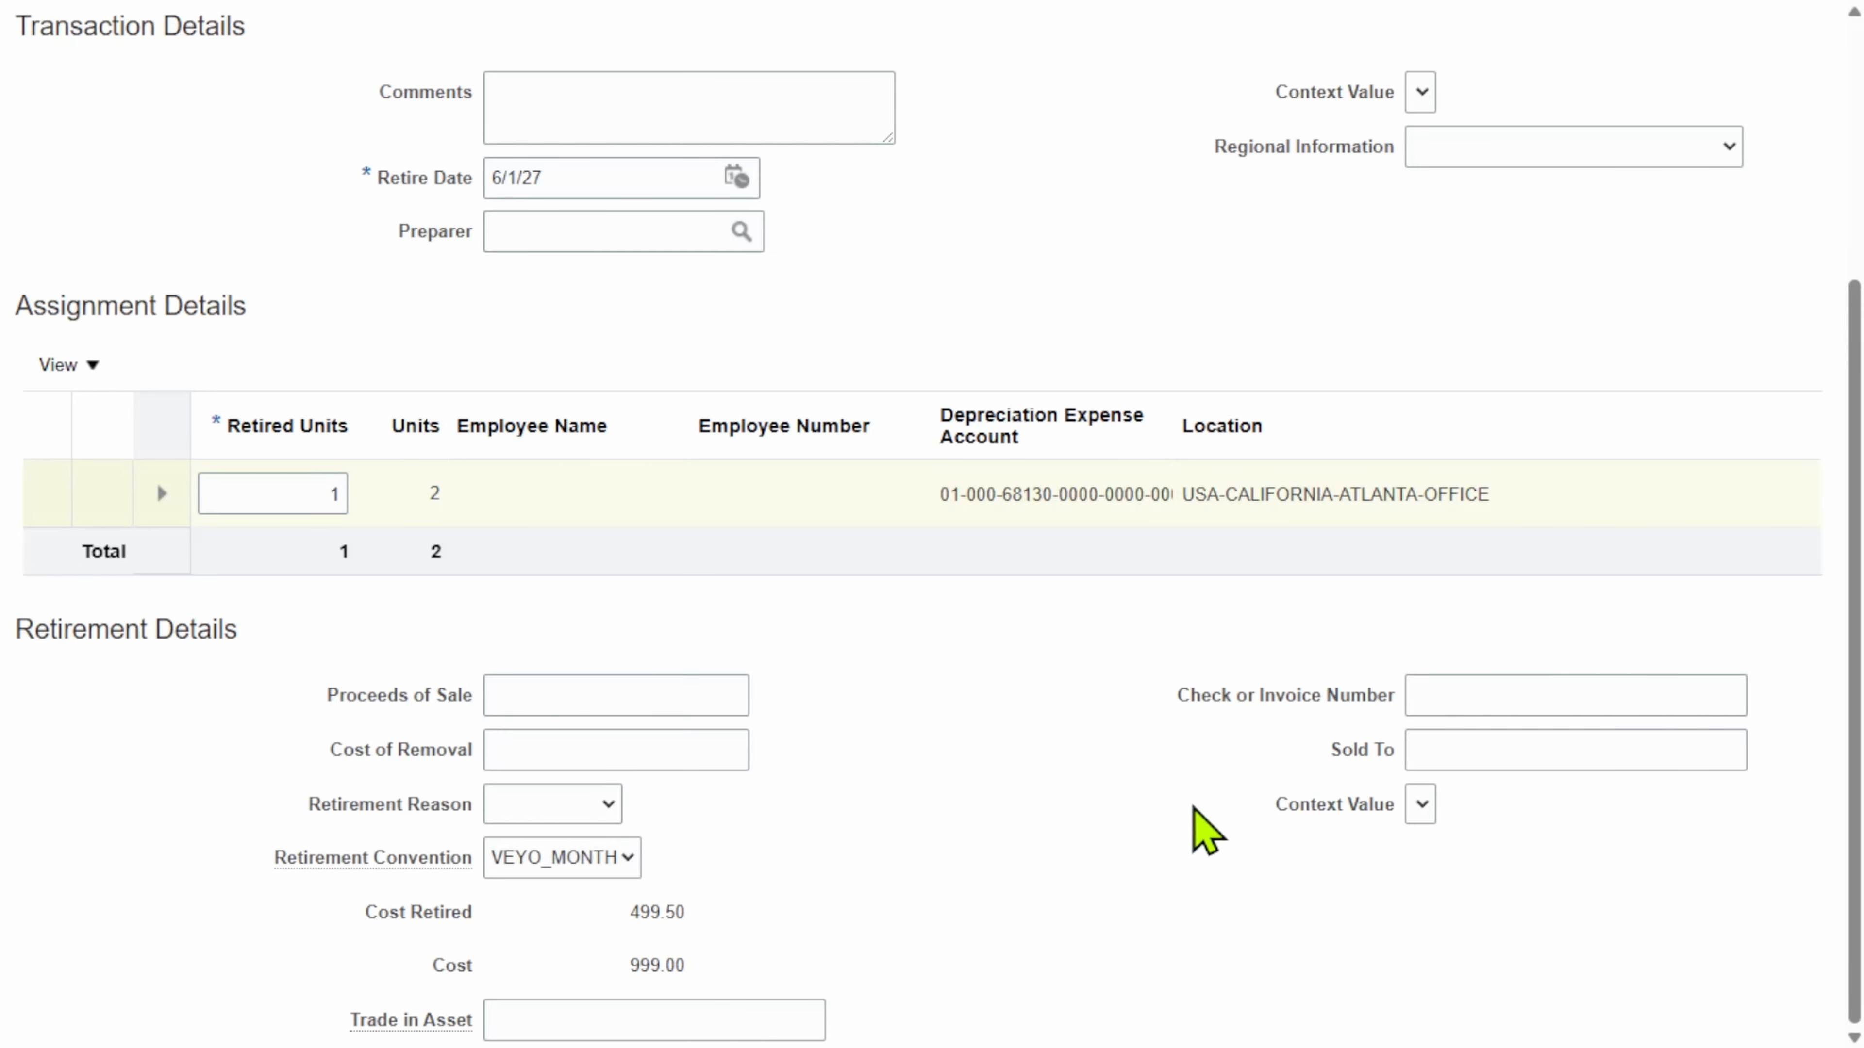
click(583, 802)
click(1011, 877)
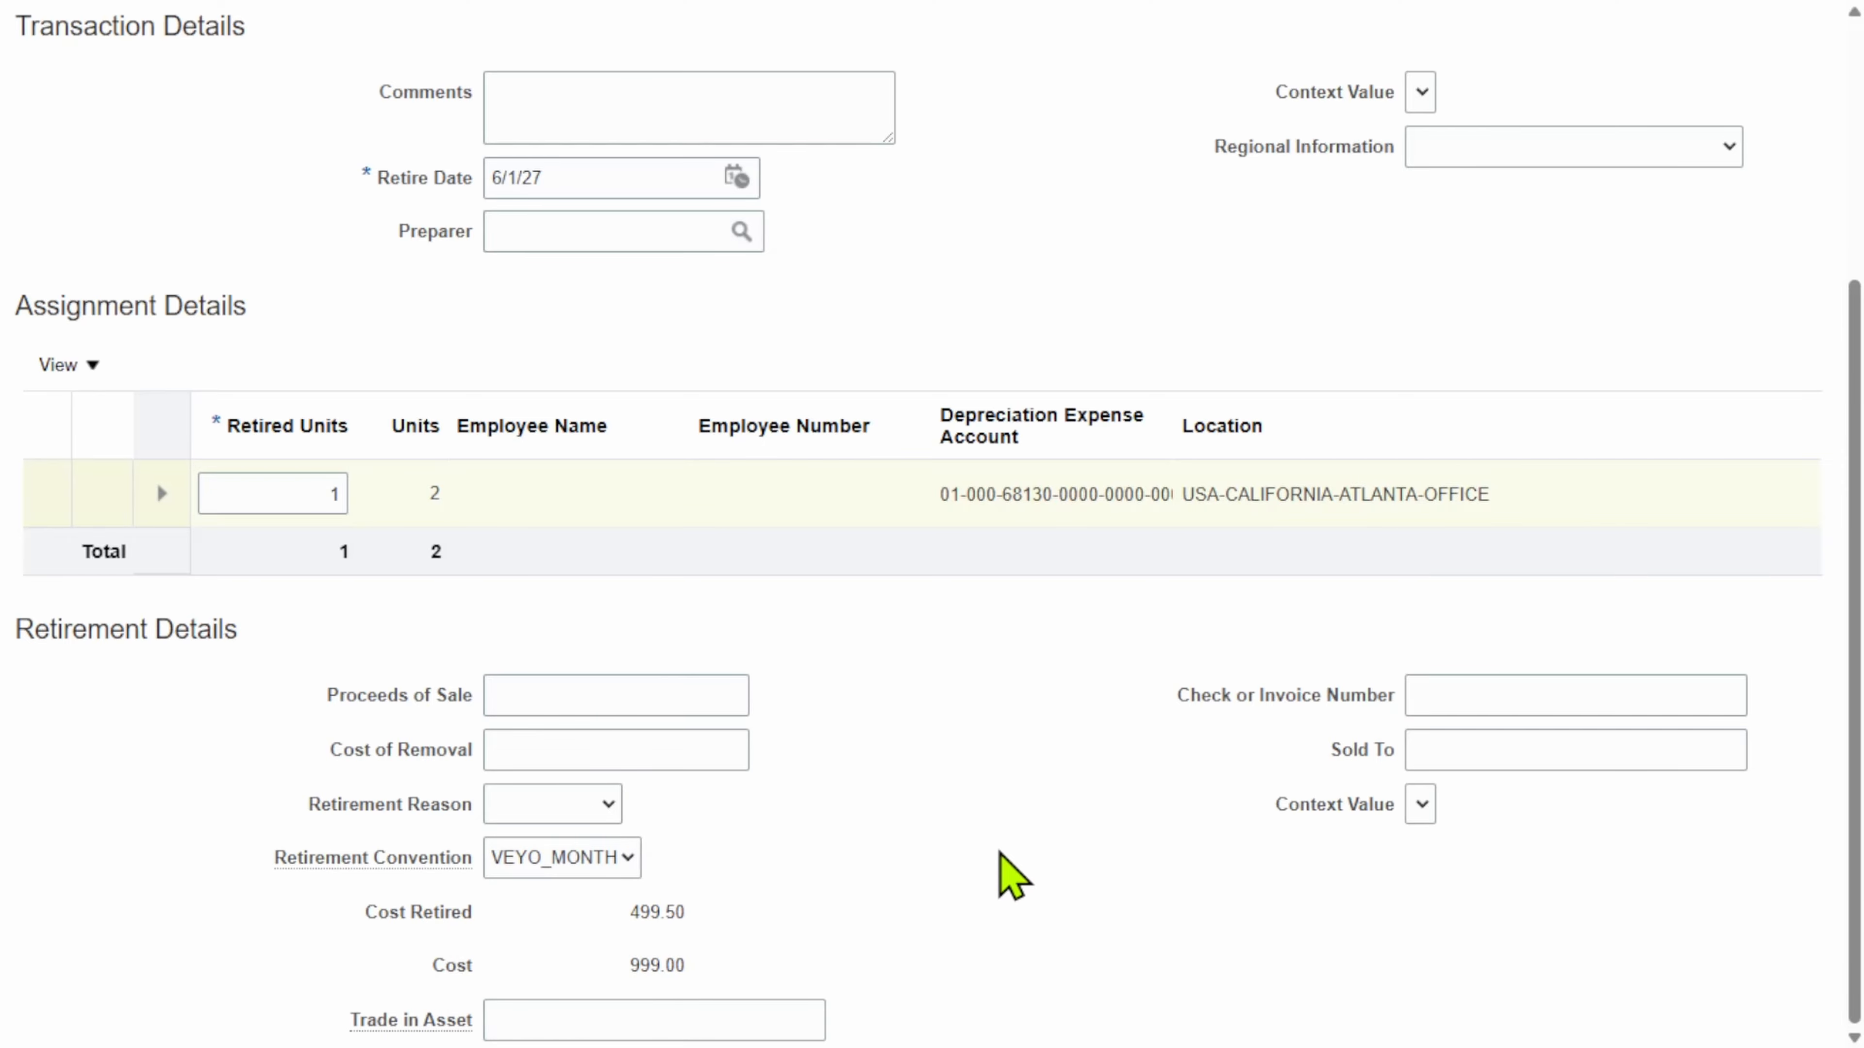
Step: Save the 1-unit retirement of asset 1075, submit it, and dismiss the confirmation
scroll(954, 735, up, 5)
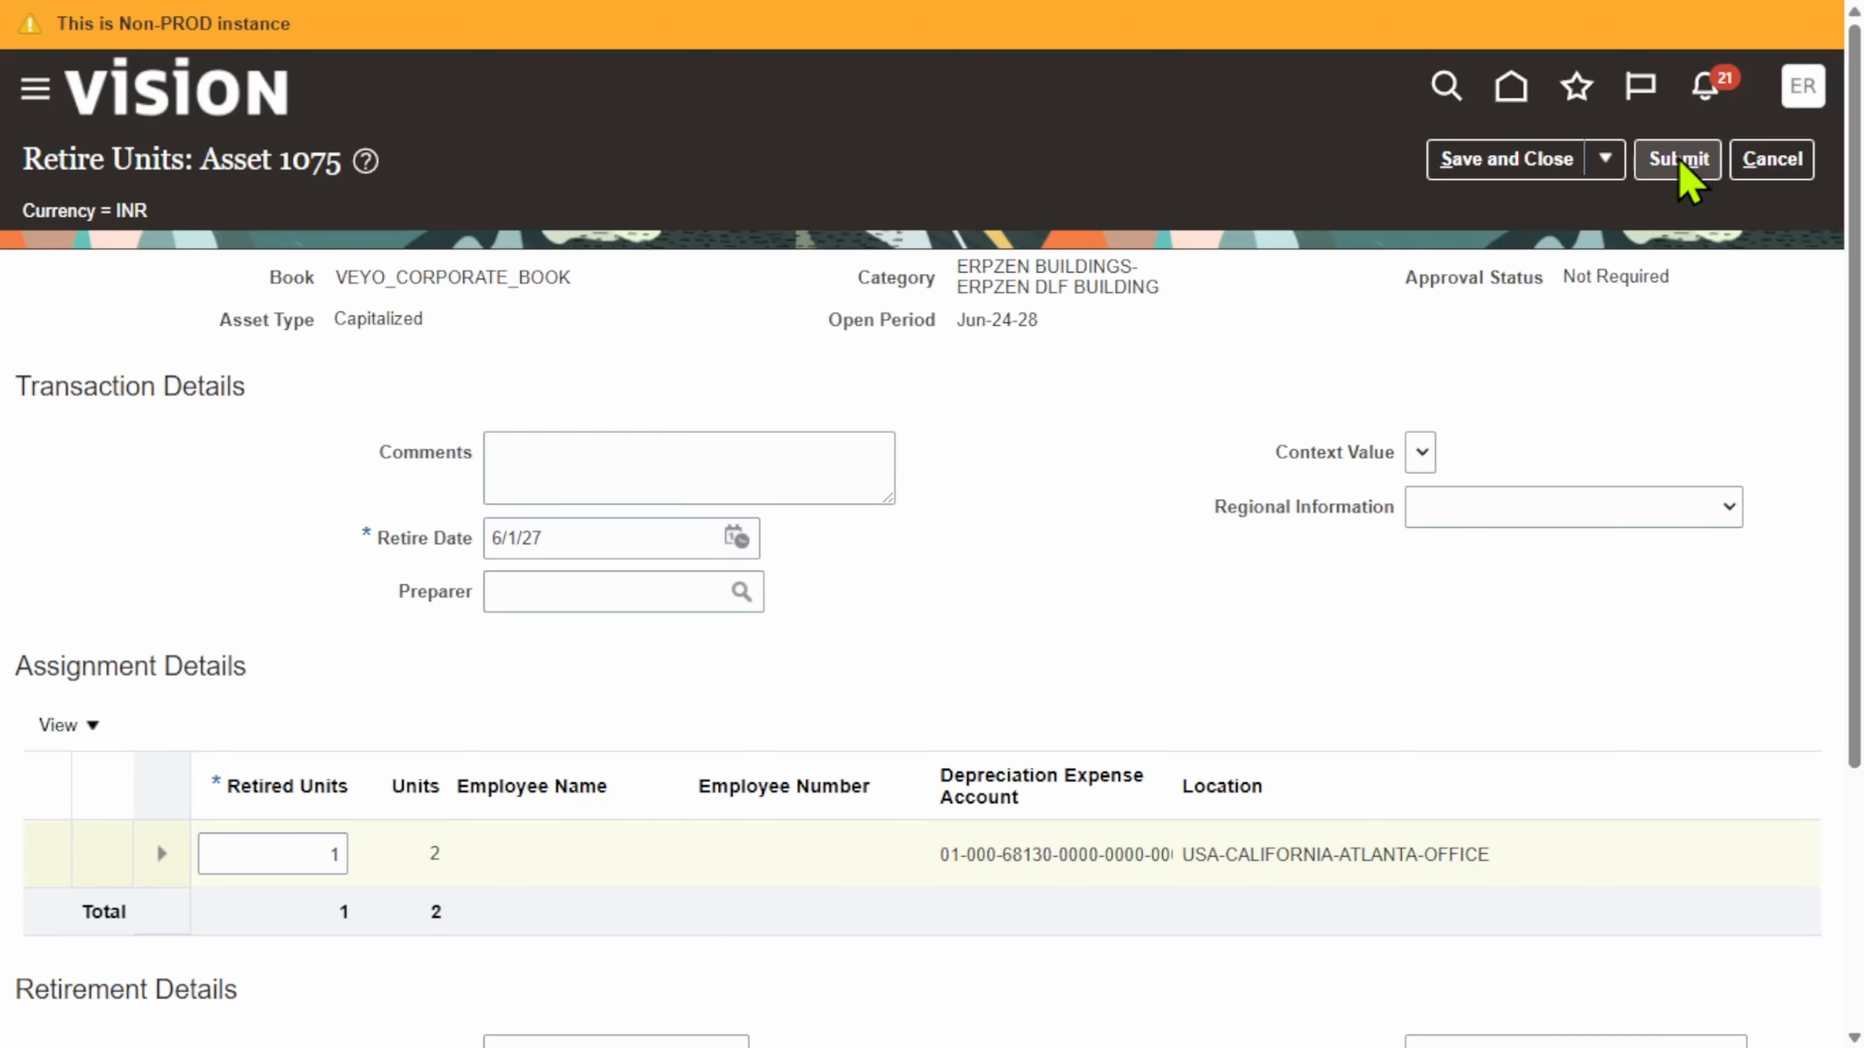
scroll(947, 551, down, 5)
scroll(1061, 596, up, 5)
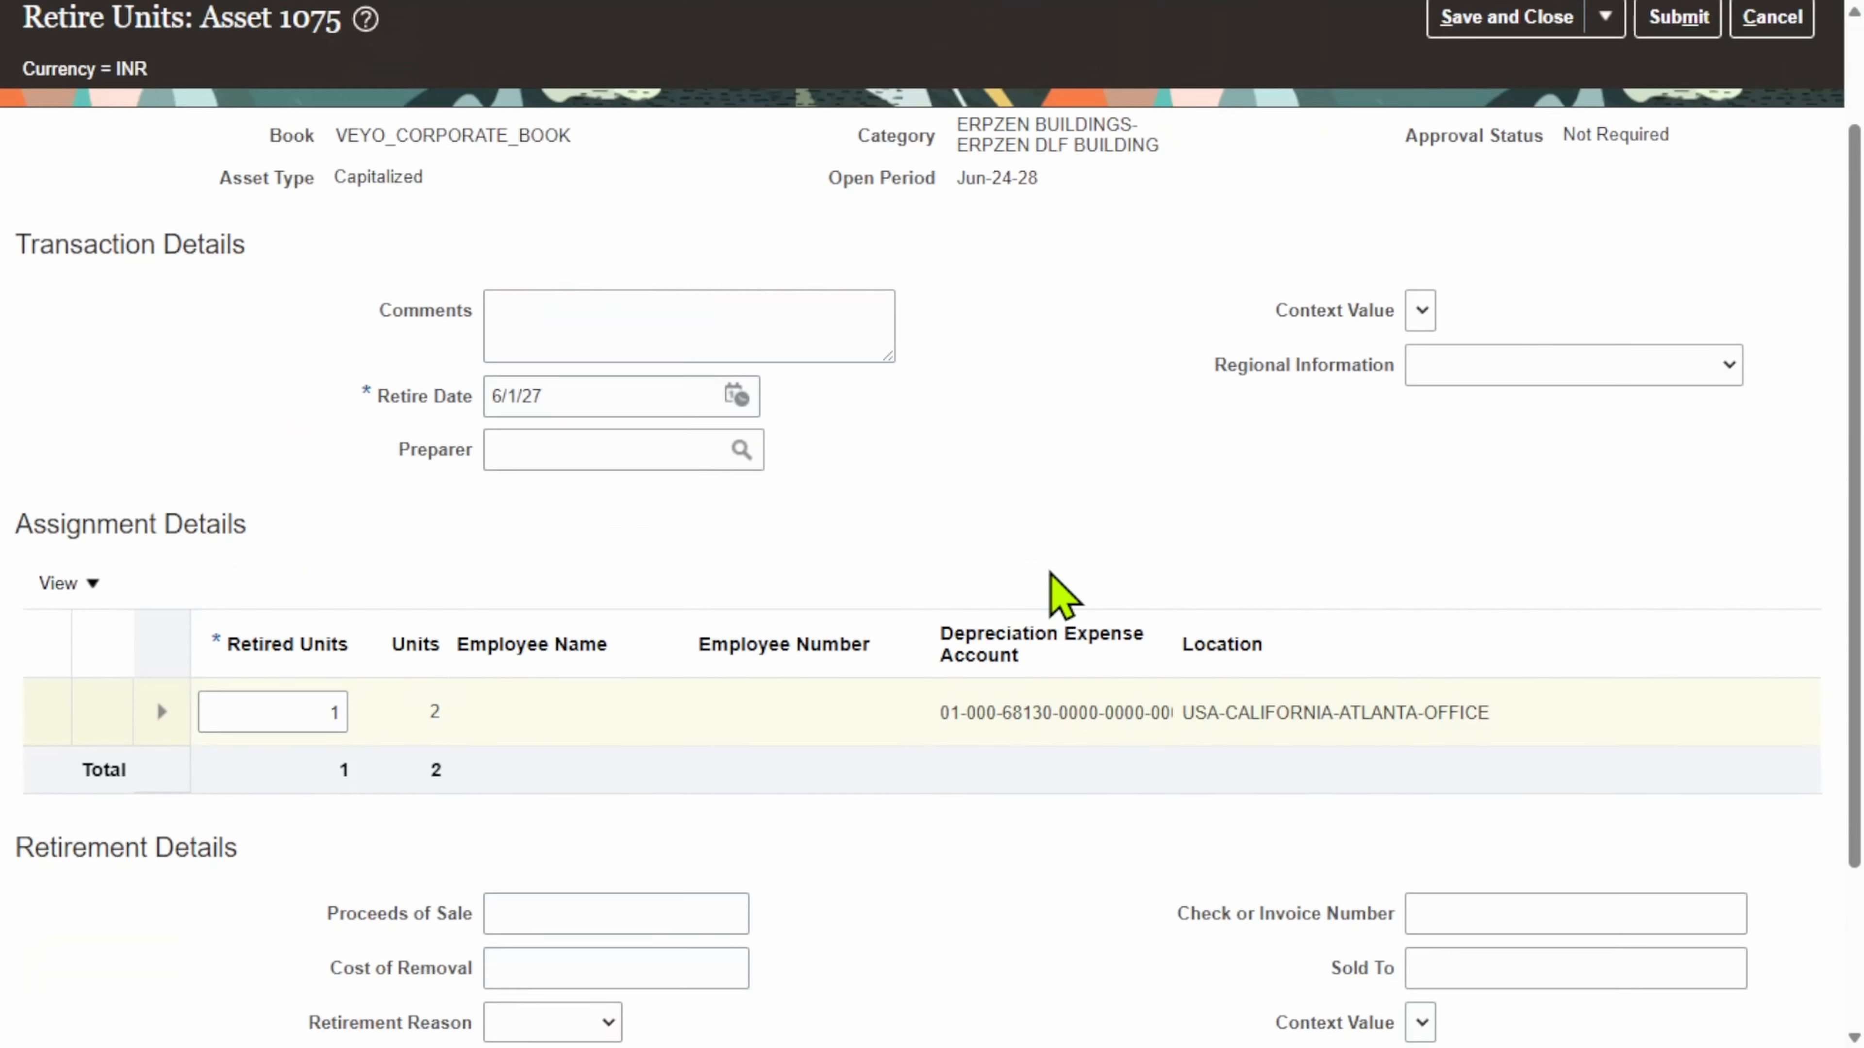
click(1605, 159)
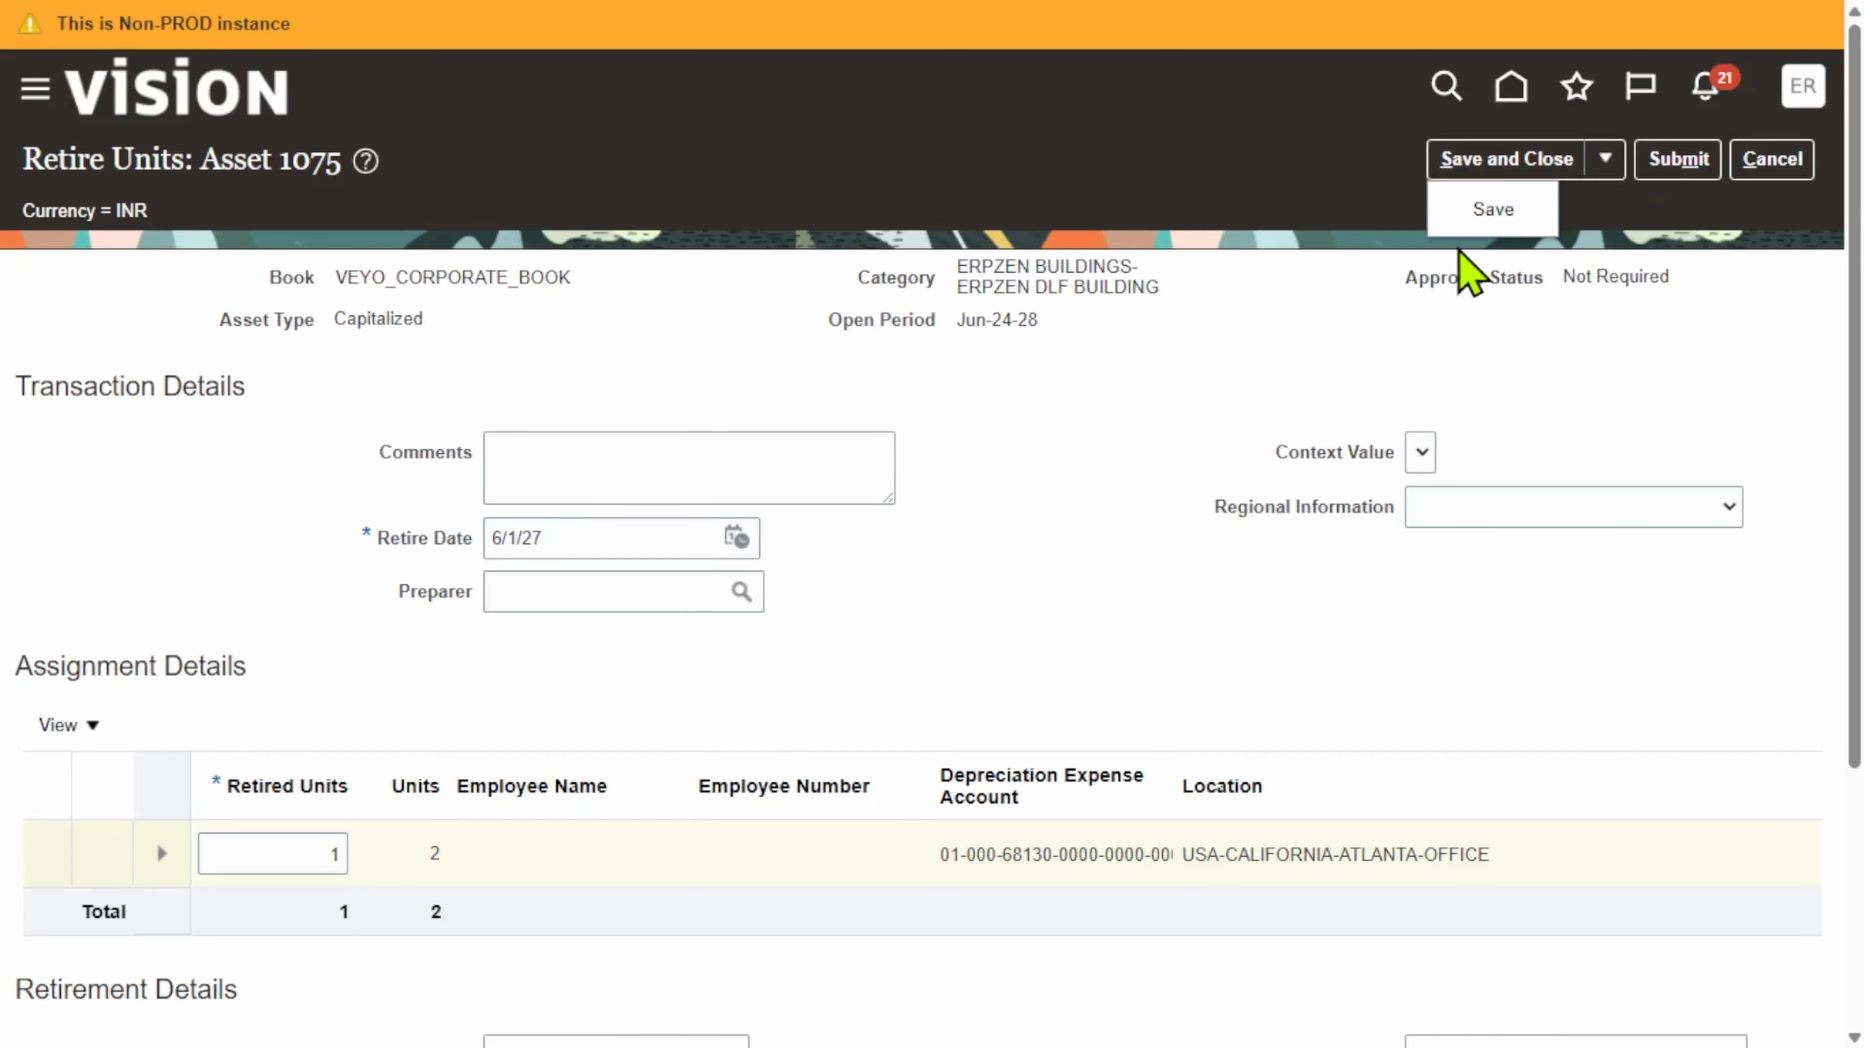
click(1483, 206)
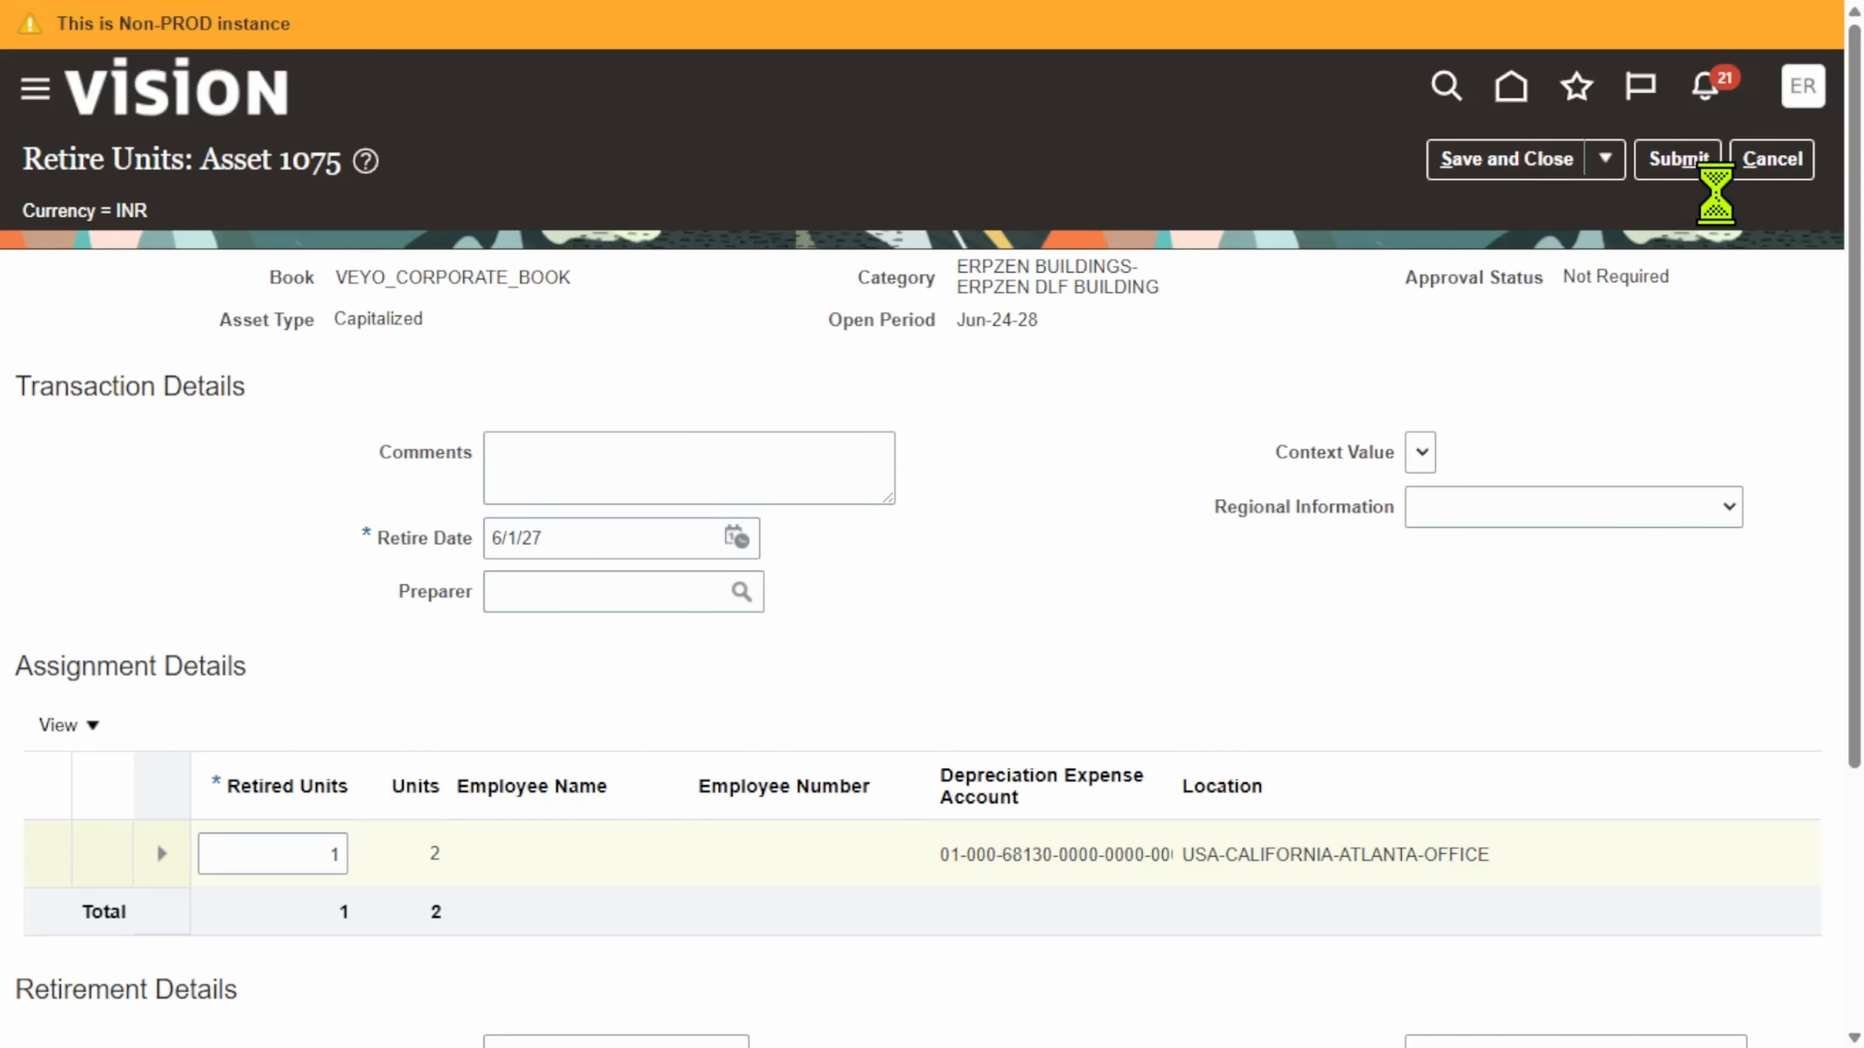
click(1676, 161)
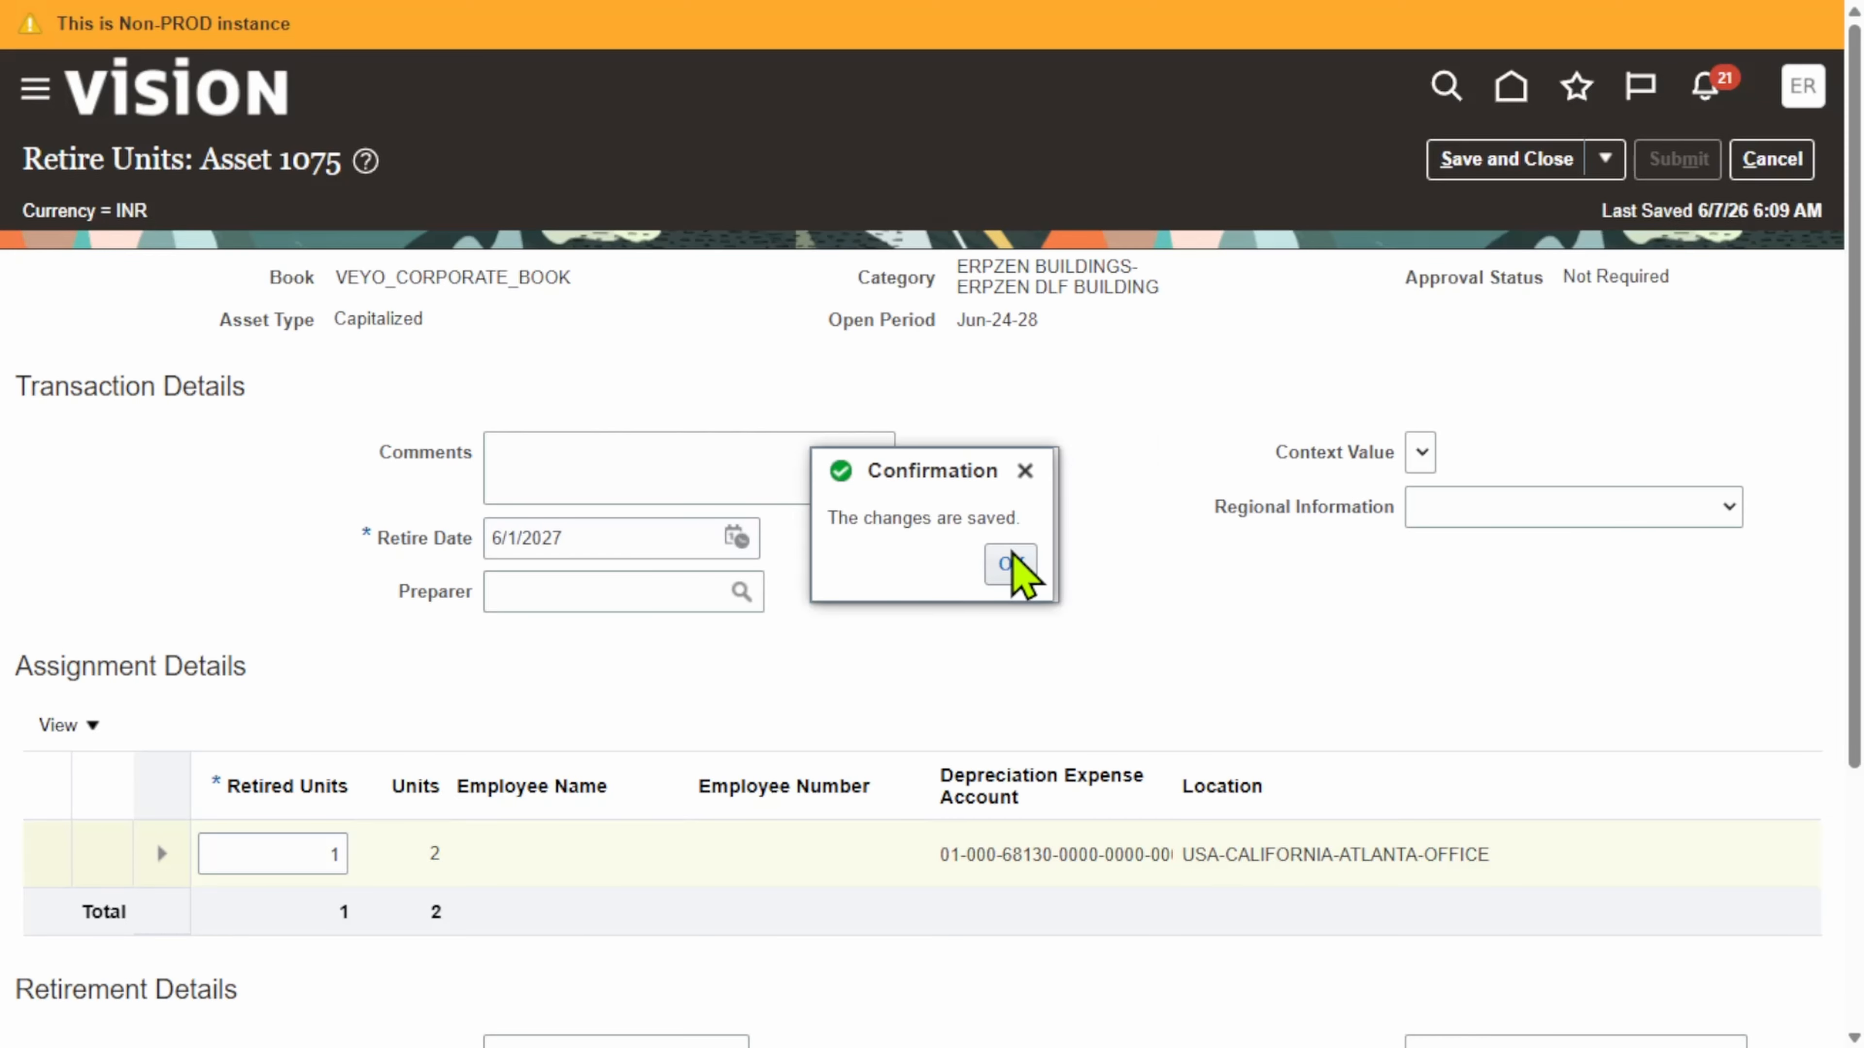
click(1011, 564)
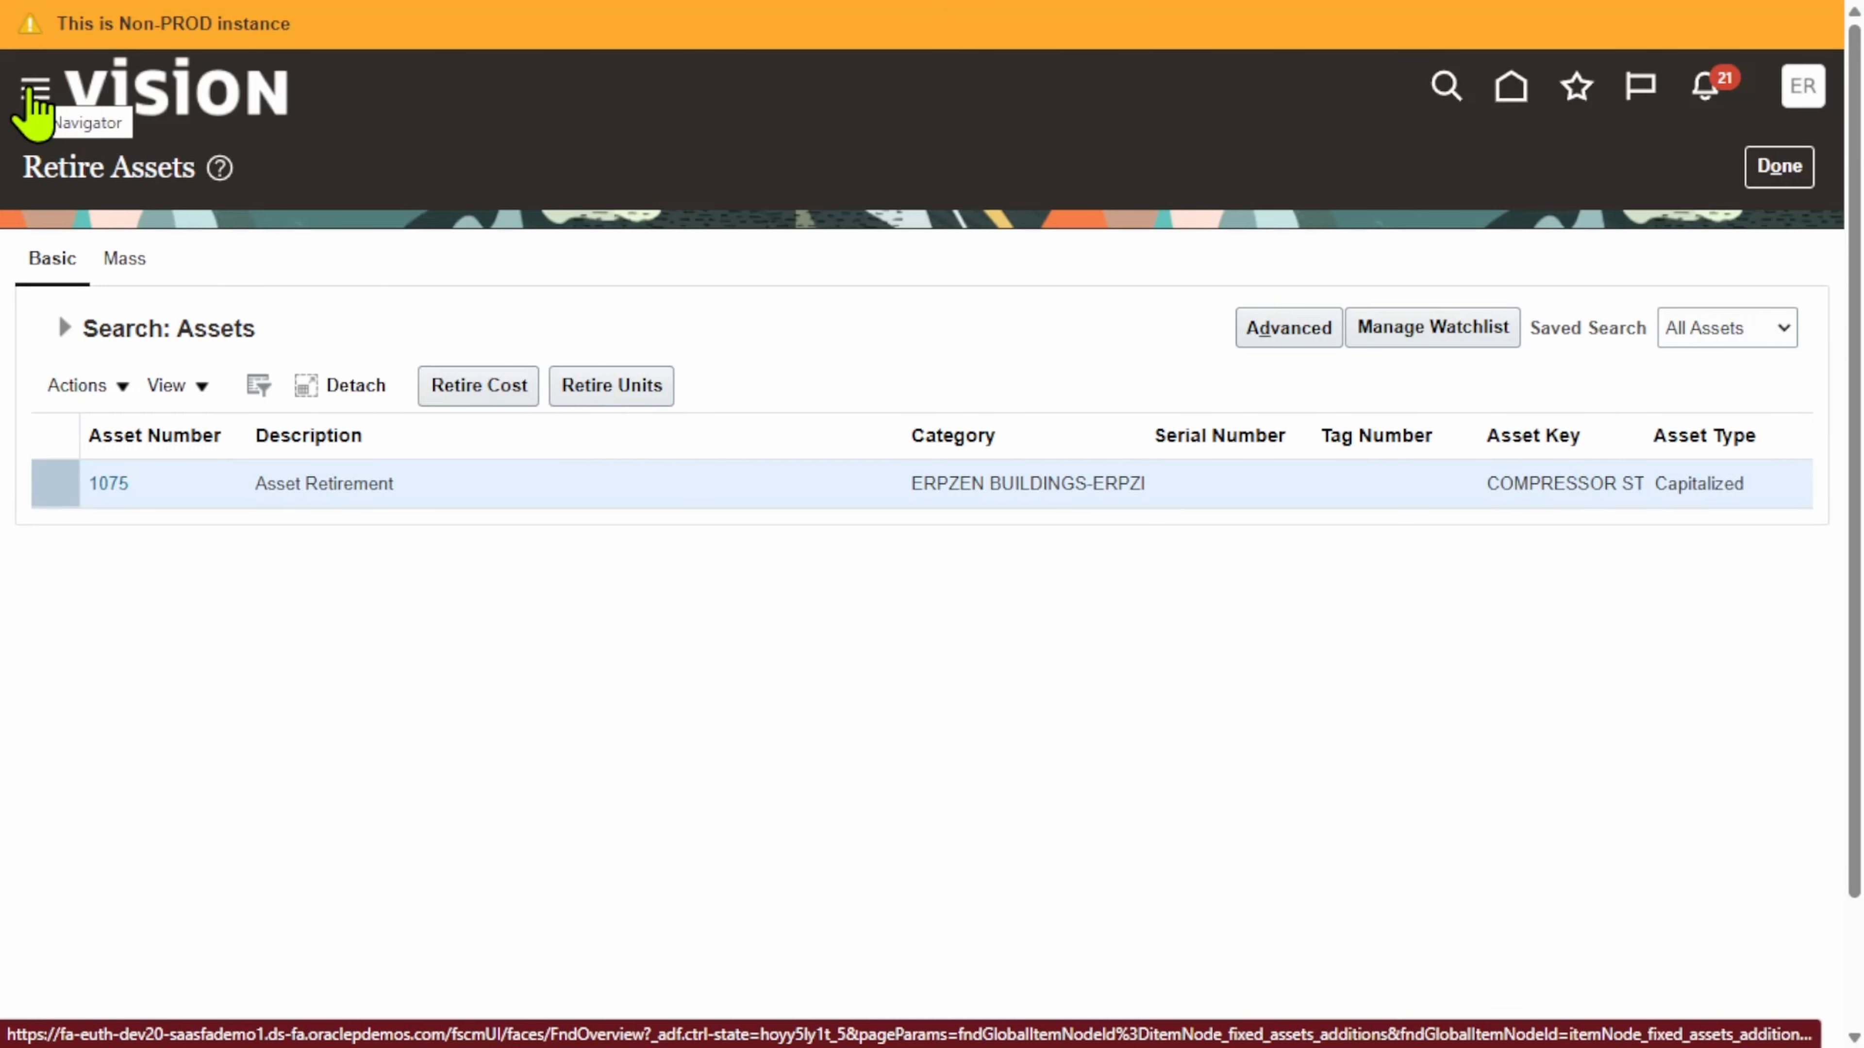
Step: Return to the home page and scroll down to the Tools work areas
click(33, 91)
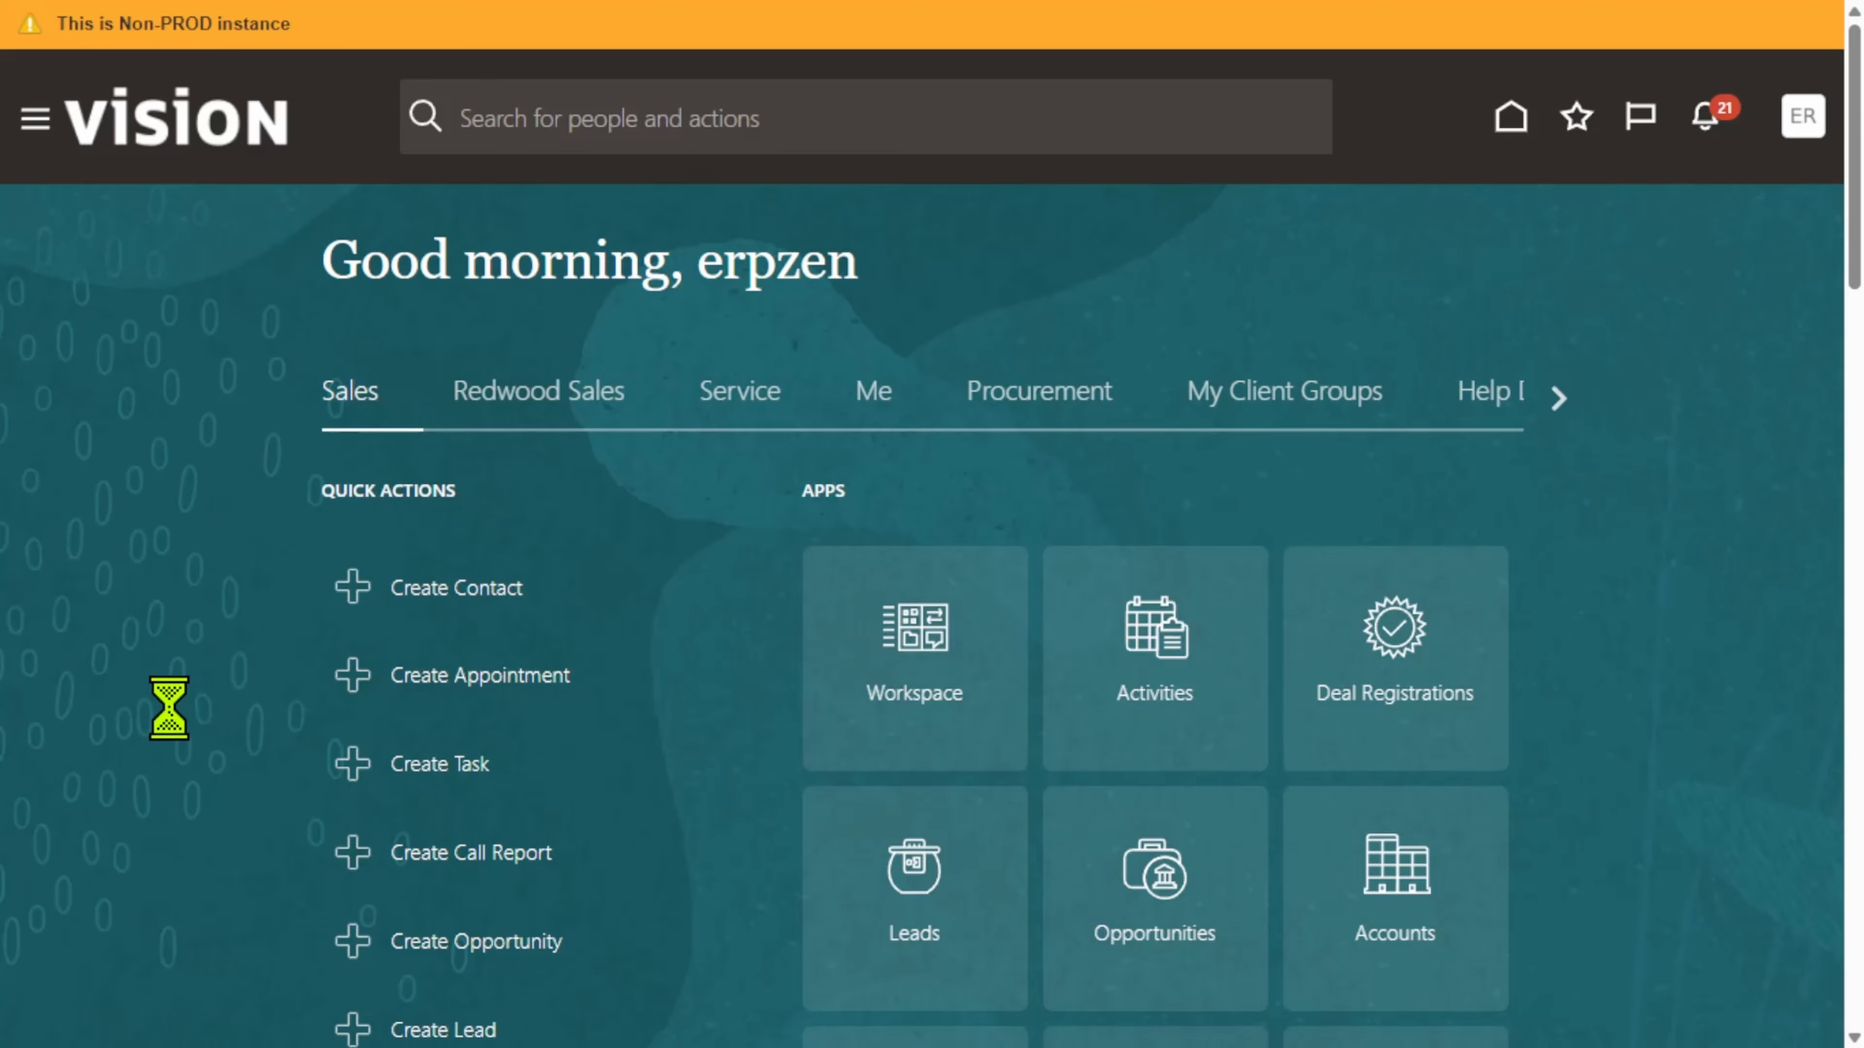
scroll(396, 691, down, 15)
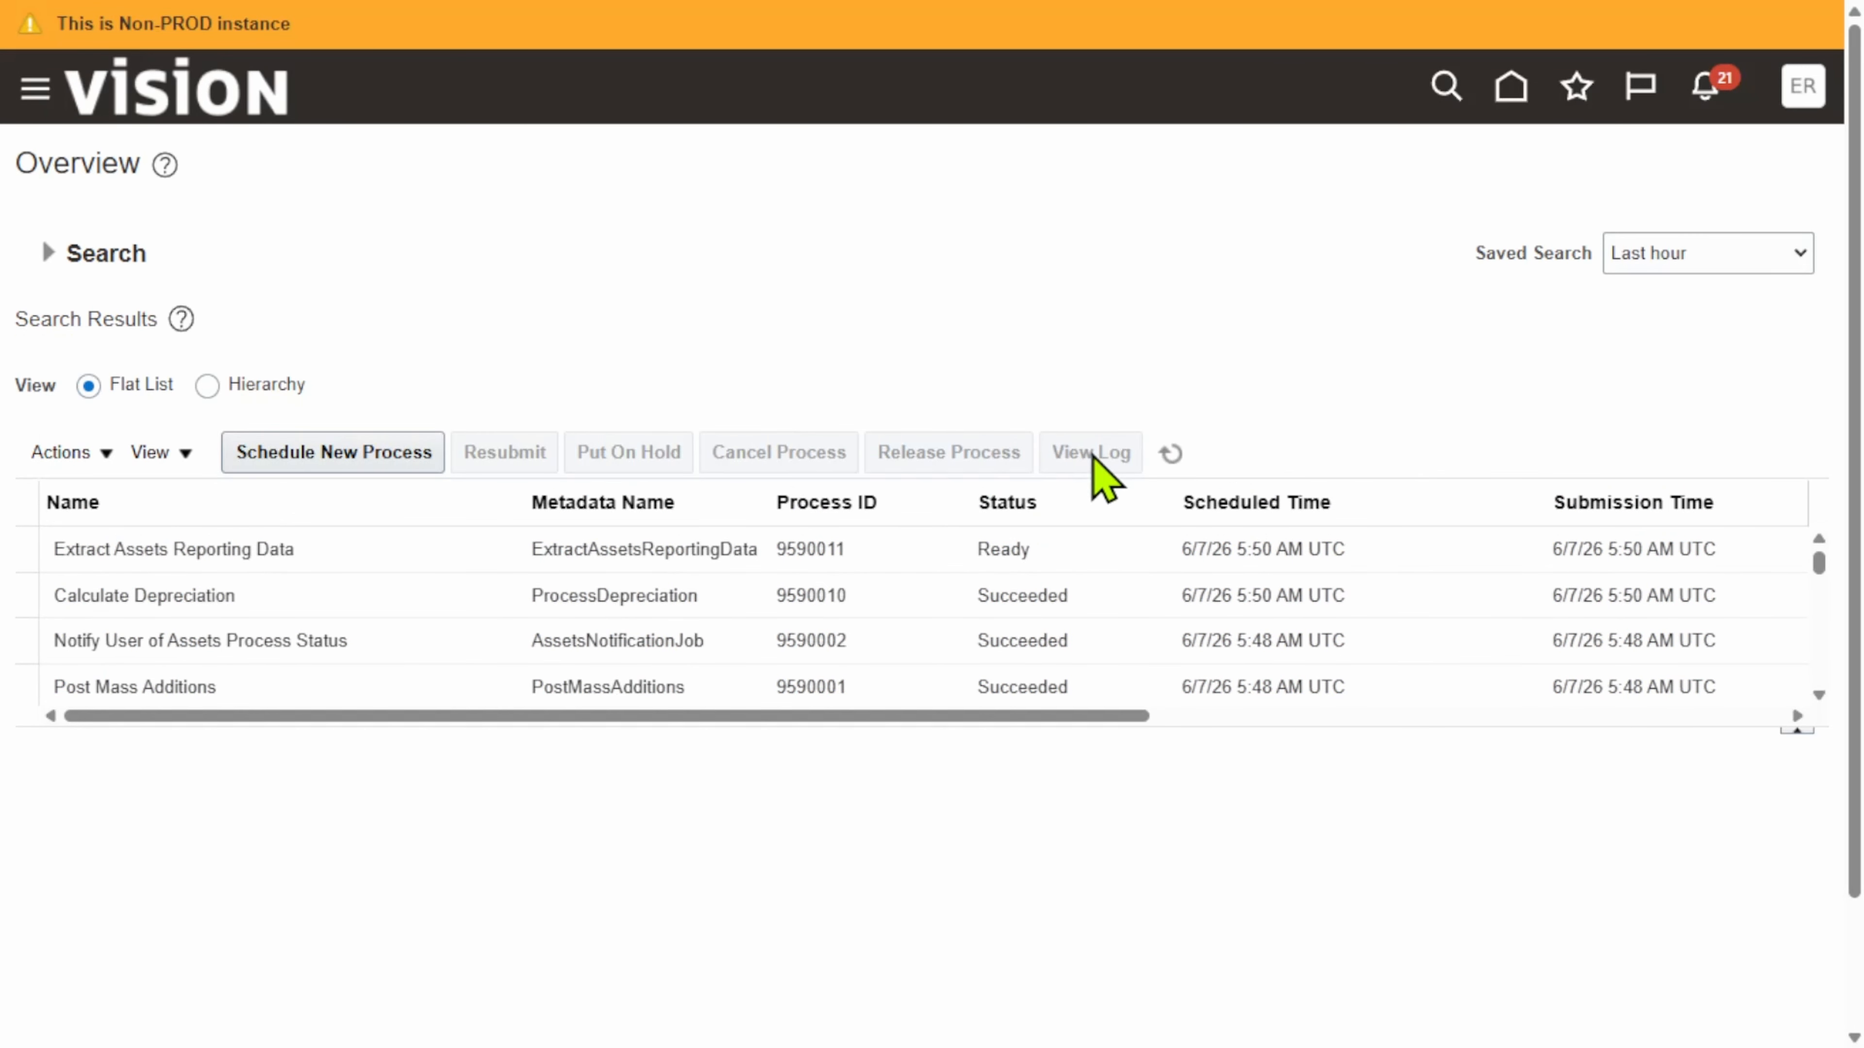
Step: Refresh Scheduled Processes and check the Post Mass Additions and Post Online Assets Transactions runs
click(1163, 454)
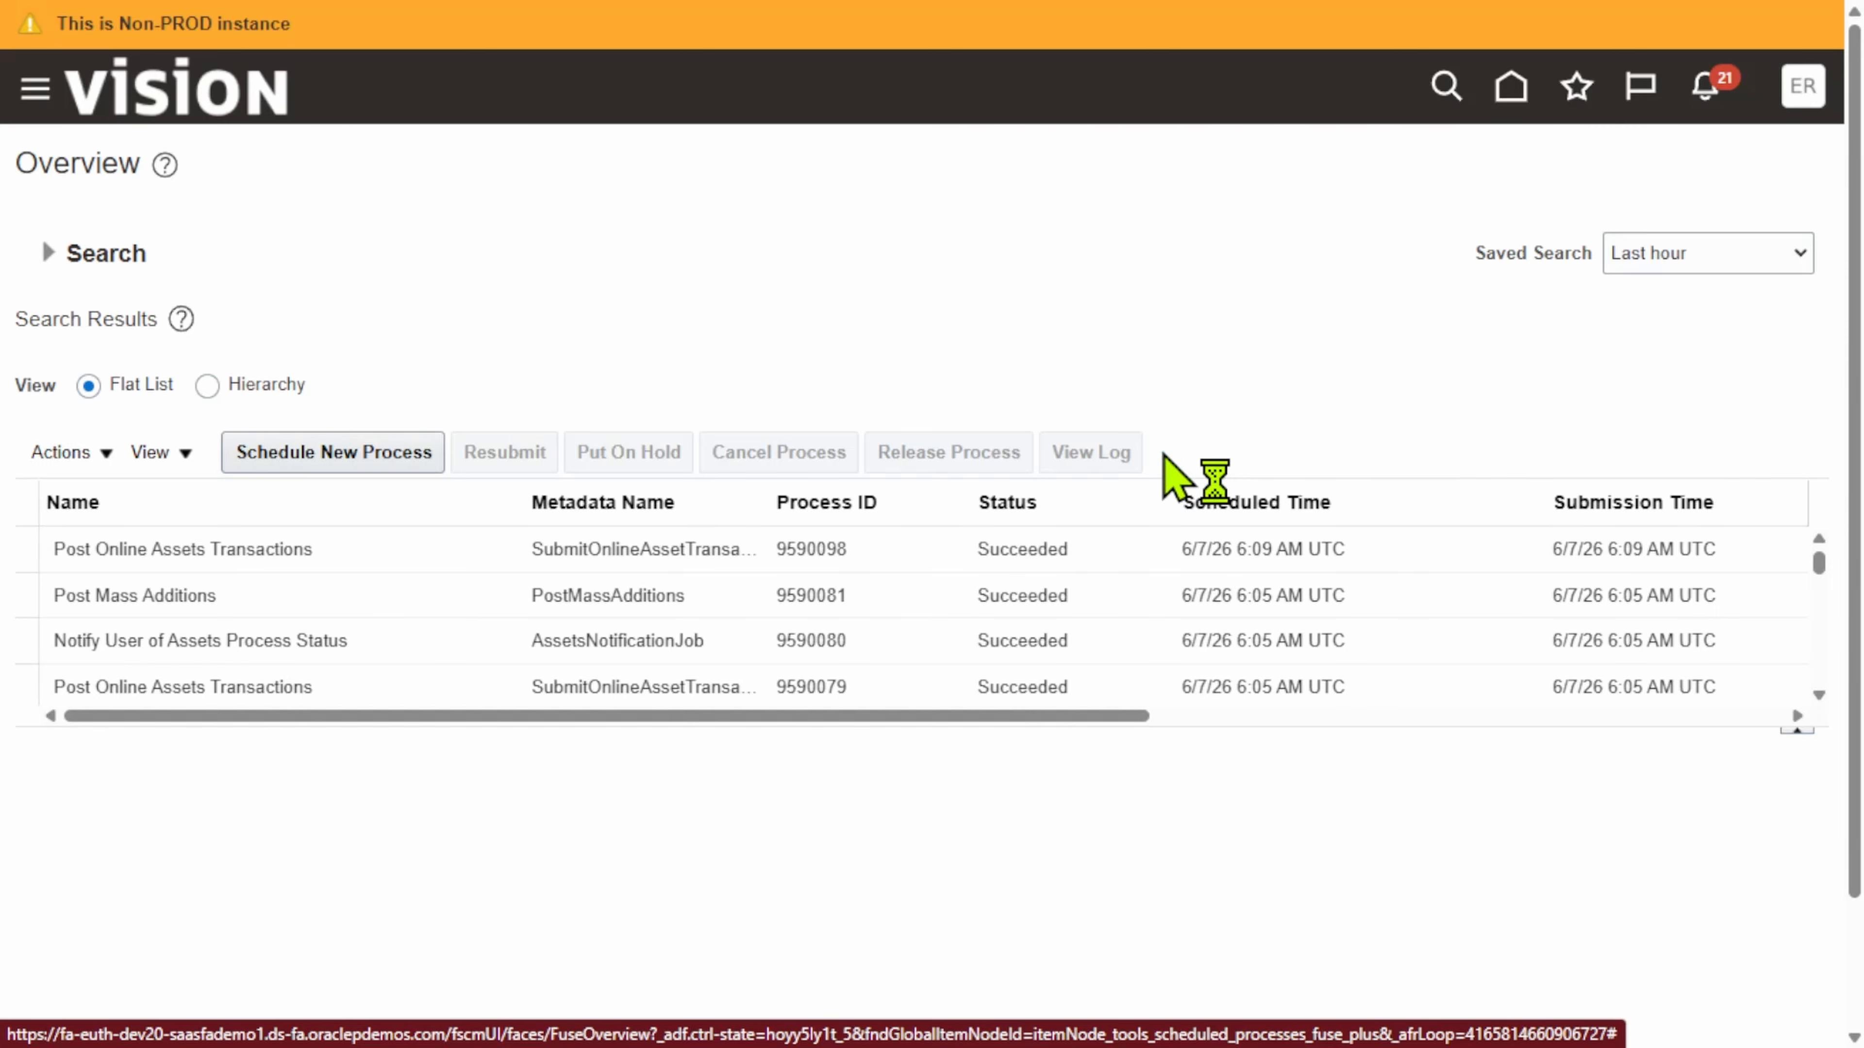
click(1065, 596)
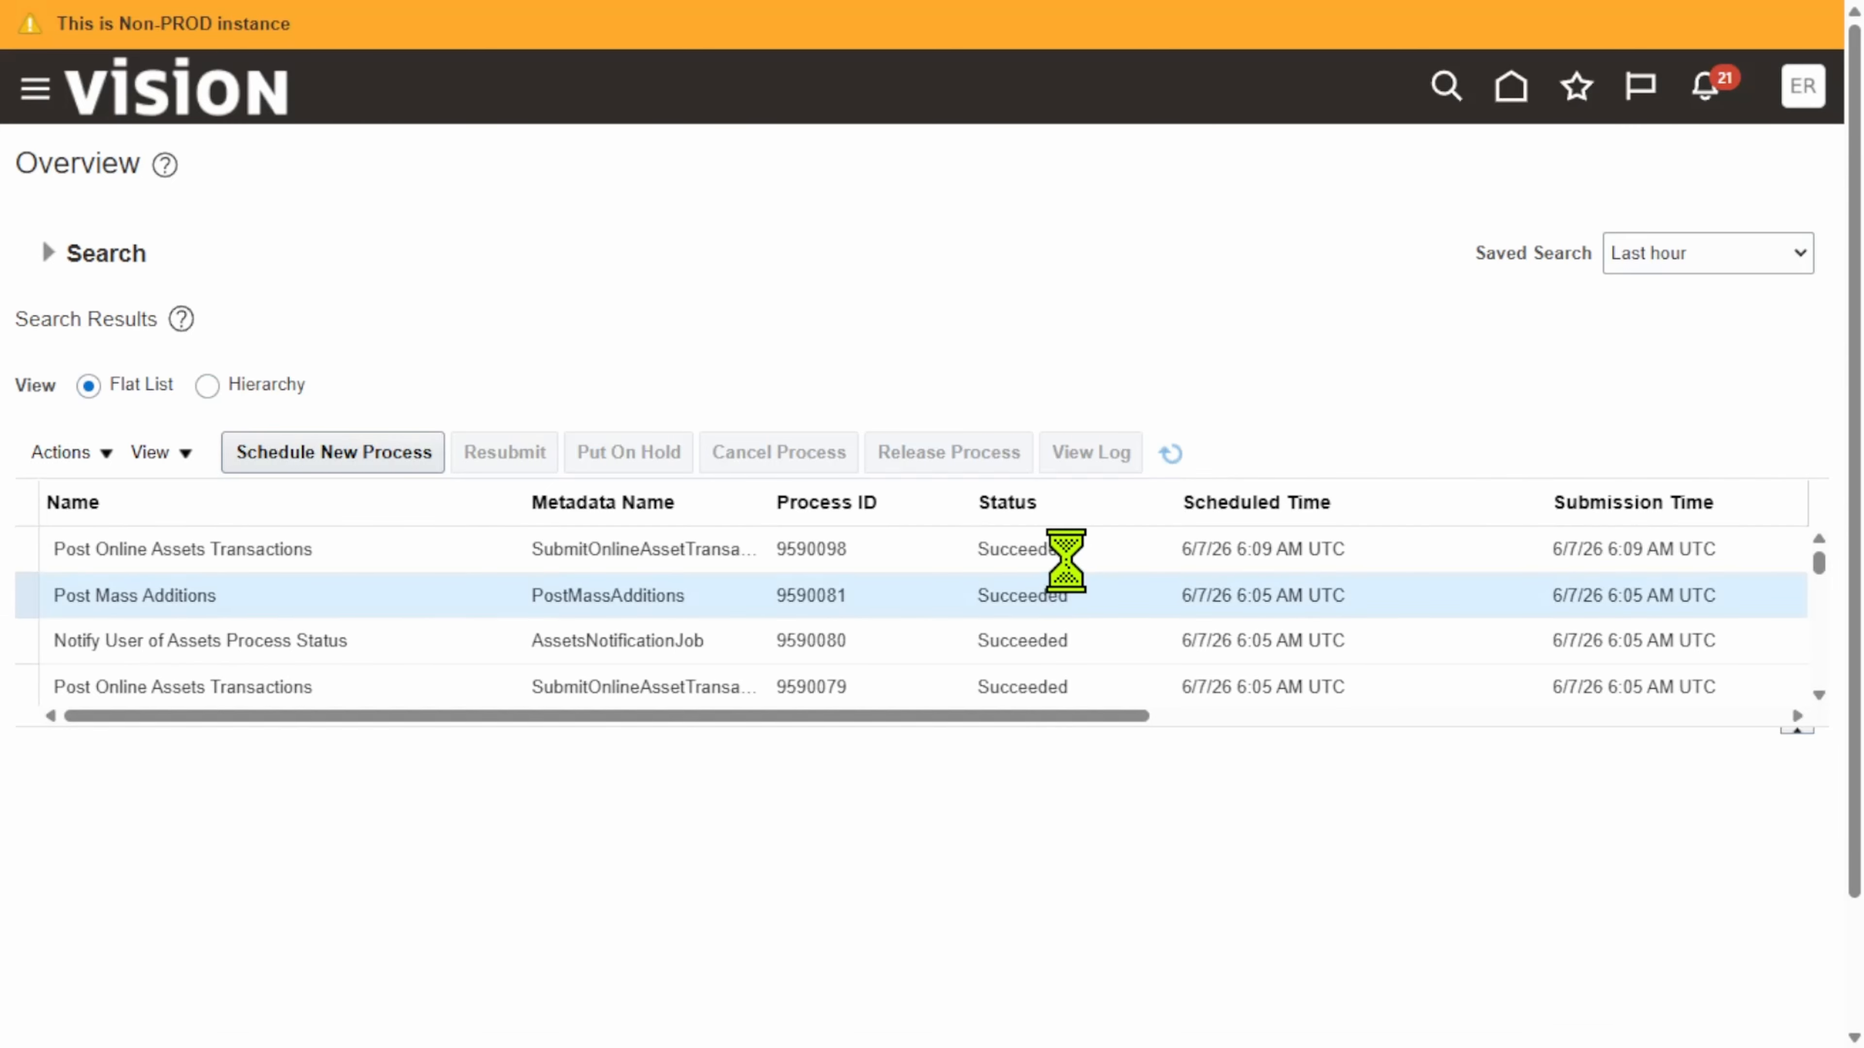
click(1067, 558)
click(1061, 586)
click(1094, 540)
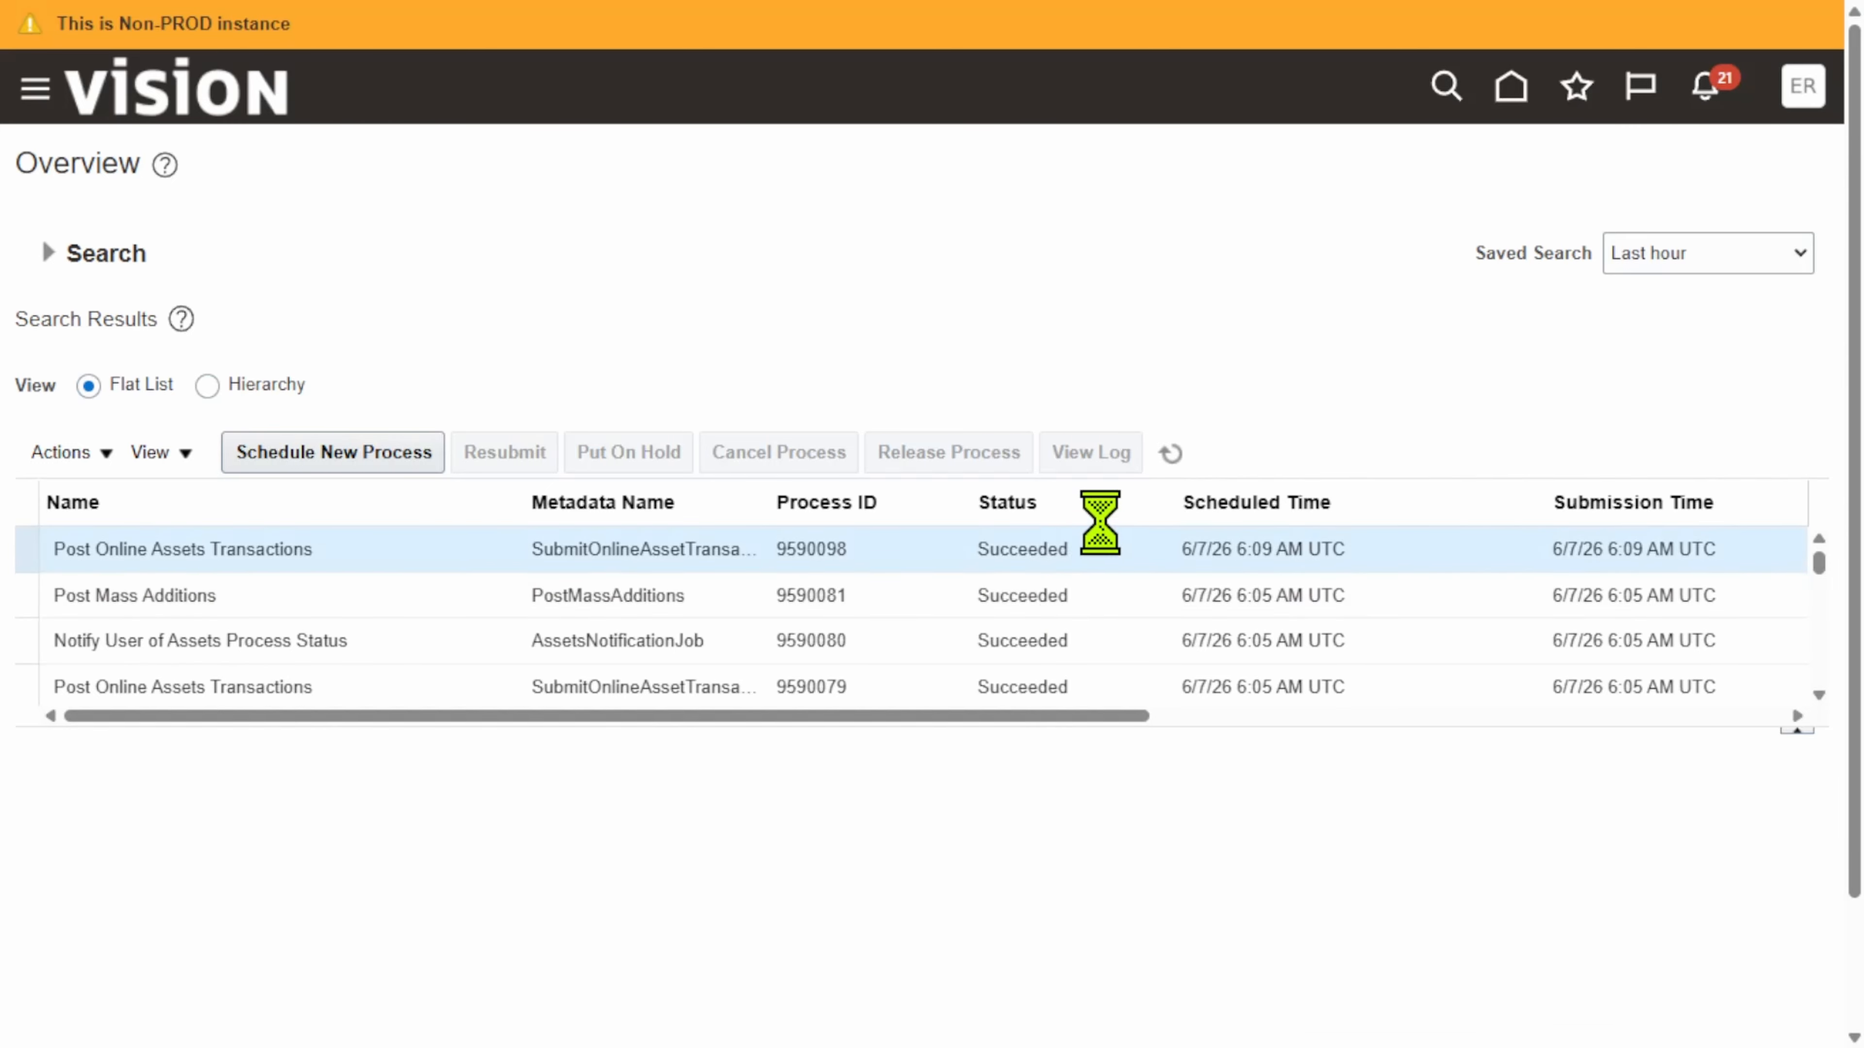
click(1172, 455)
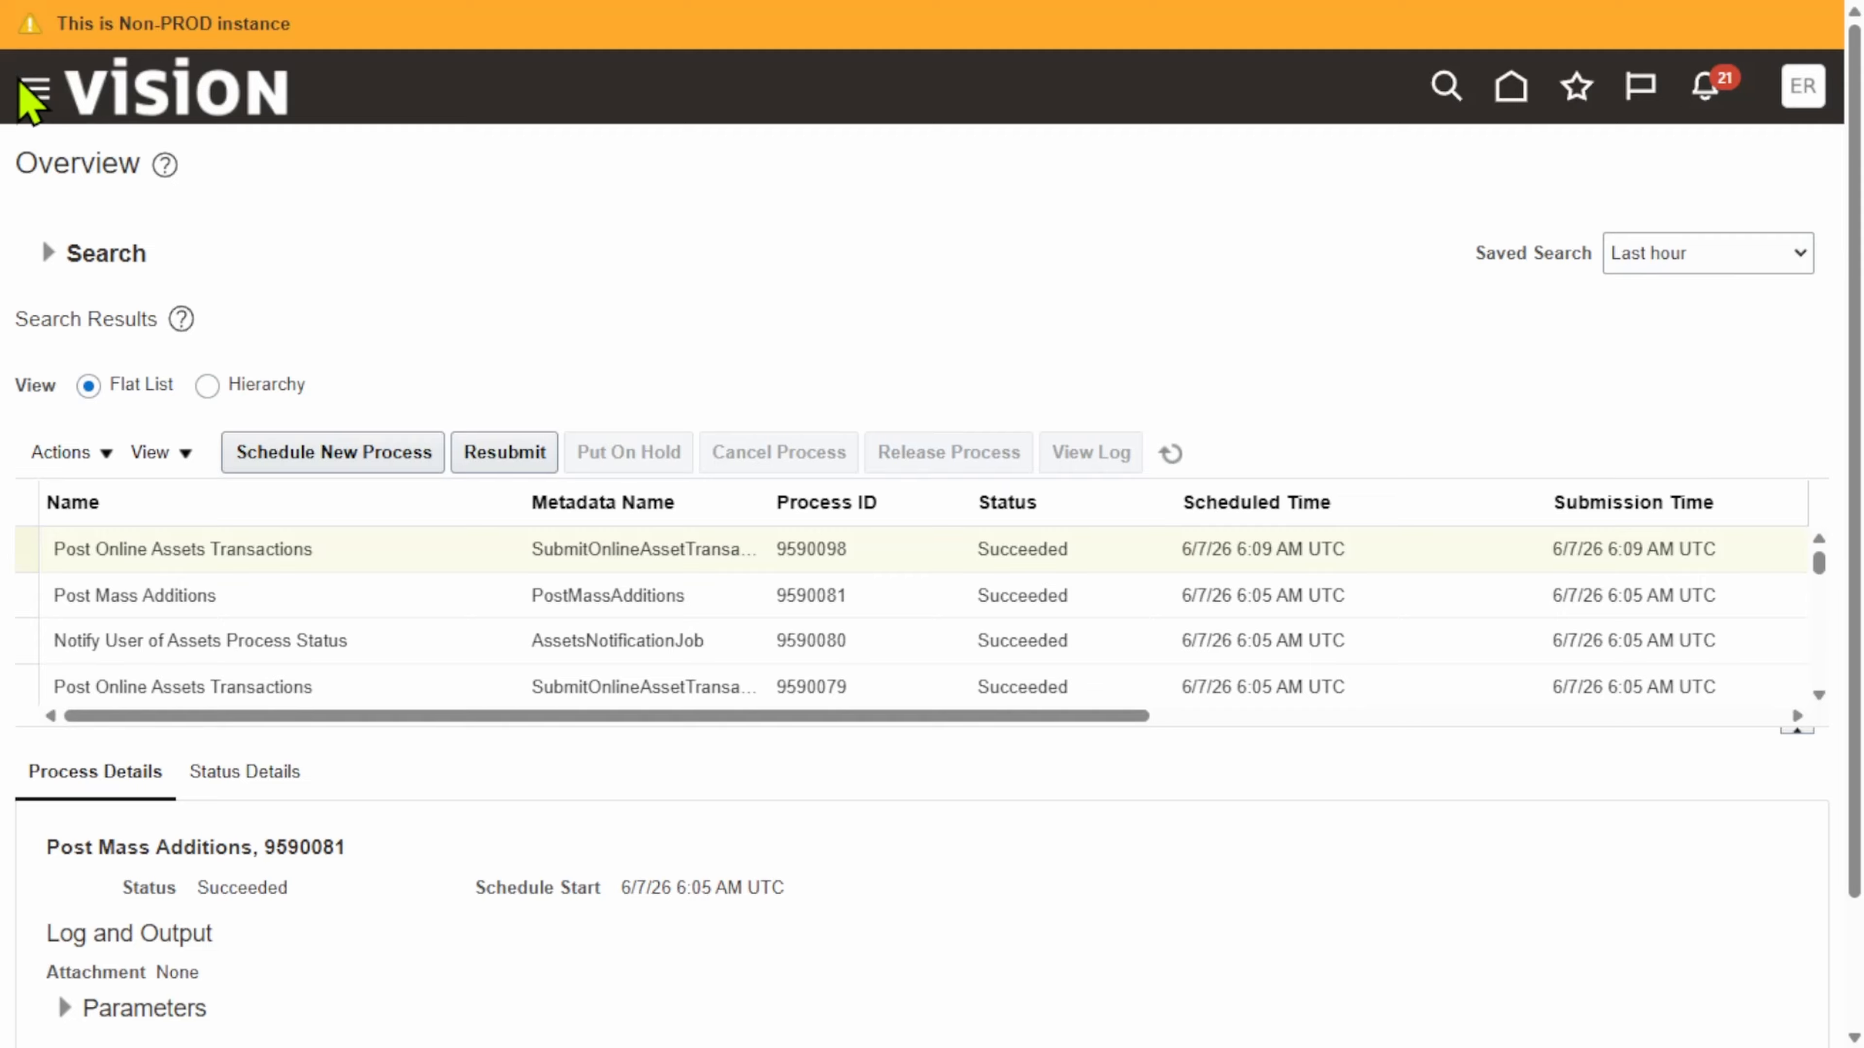
click(33, 105)
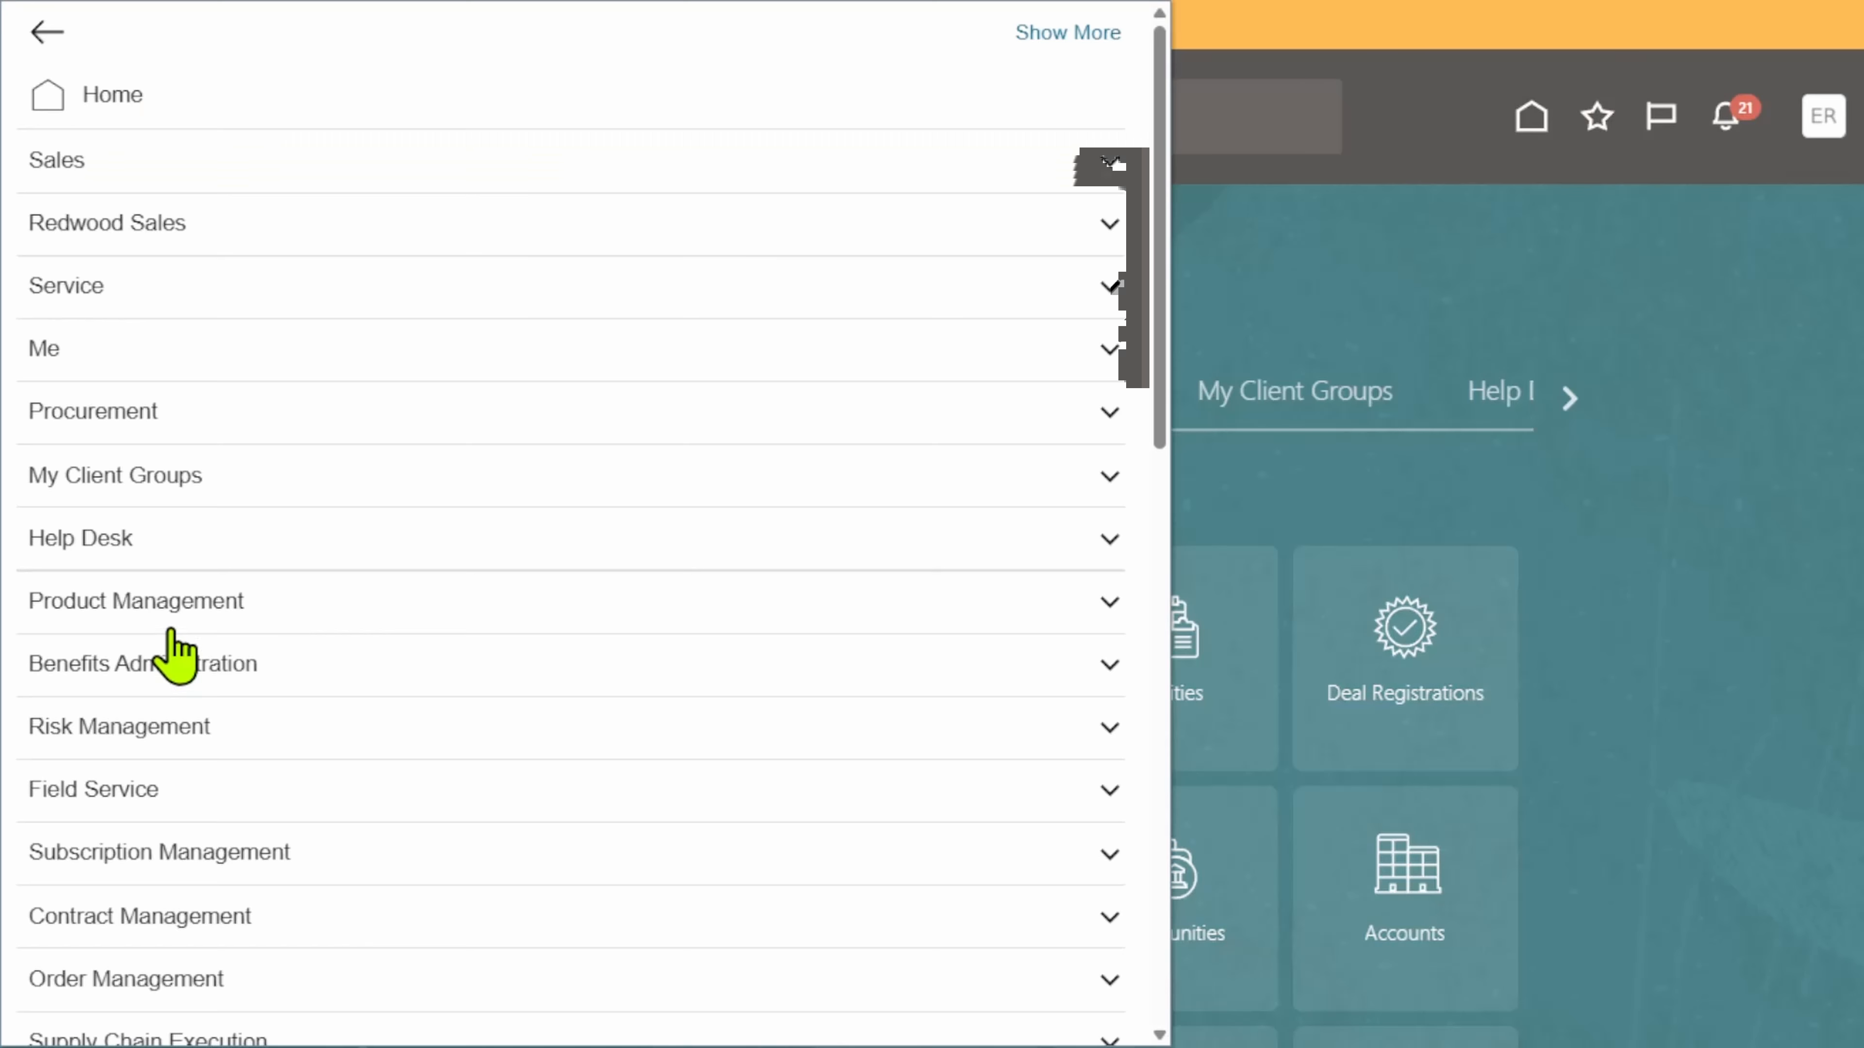
Step: Search Asset Inquiry for asset 1075, showing cost 499.50 against original cost 999.00
scroll(368, 602, down, 2)
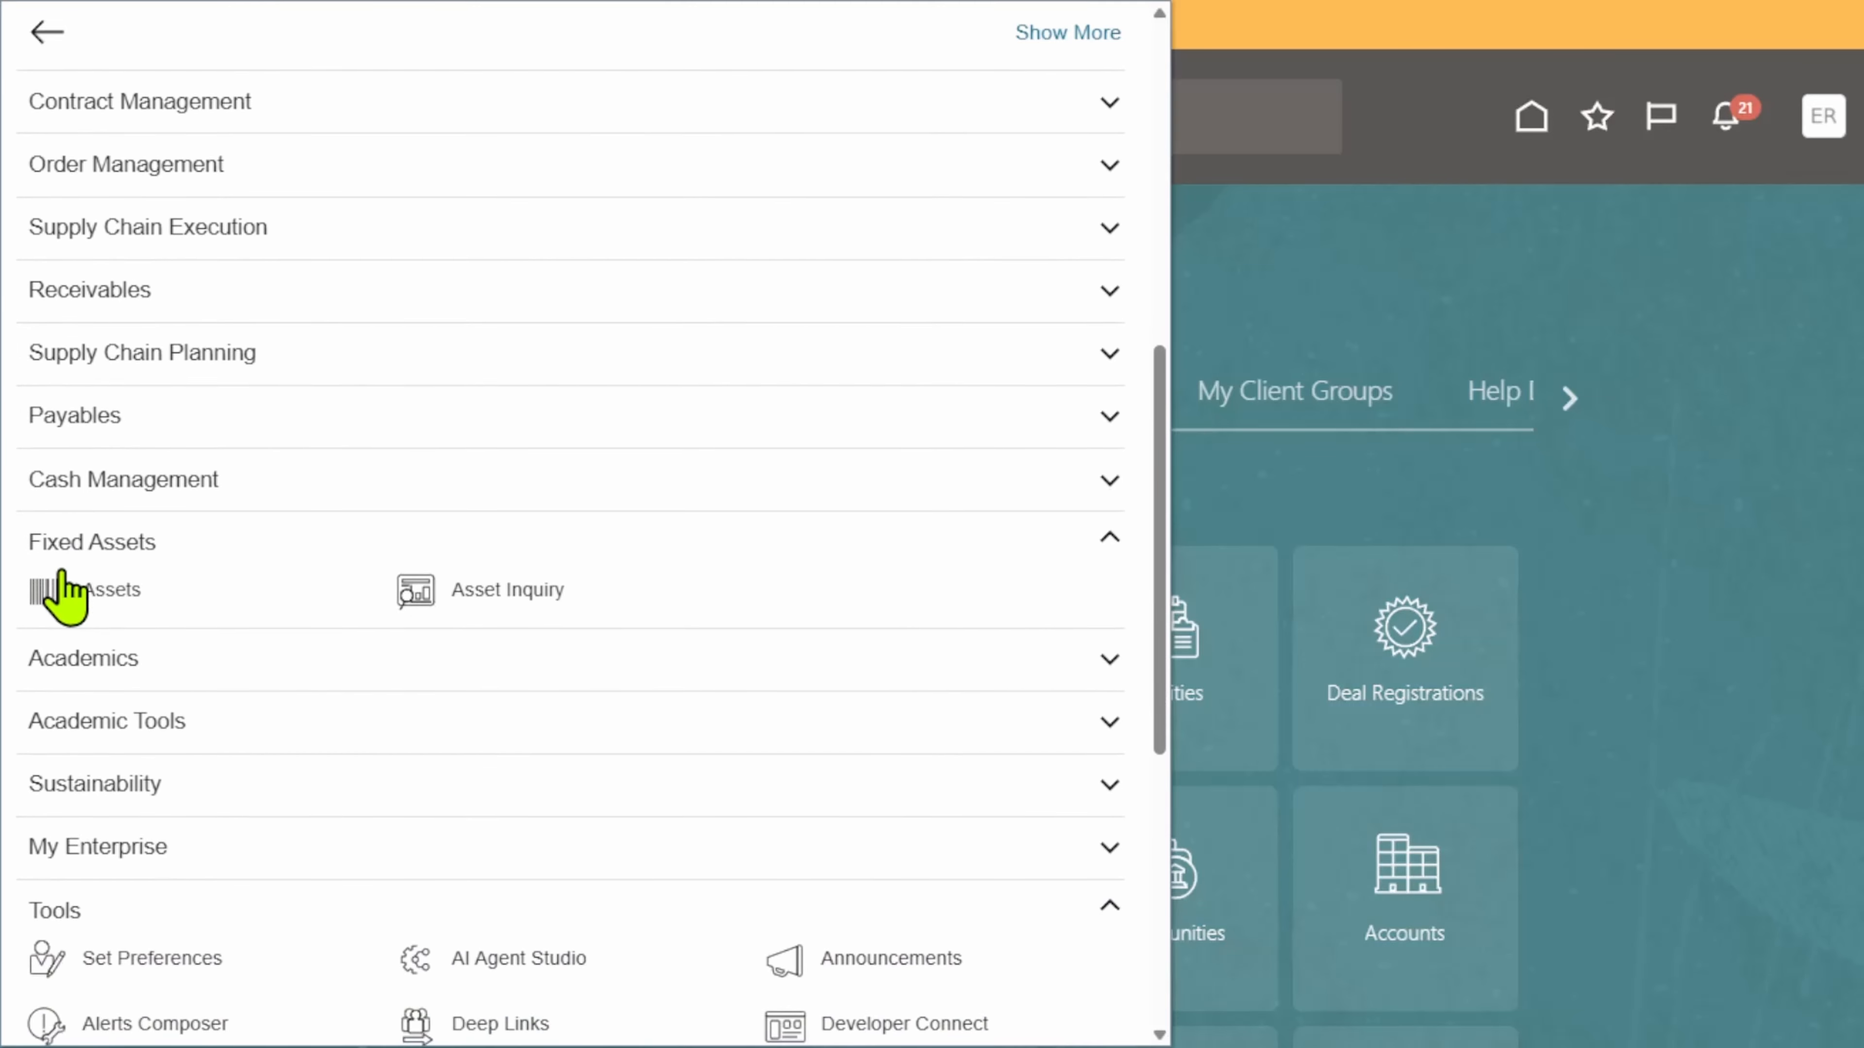
click(426, 595)
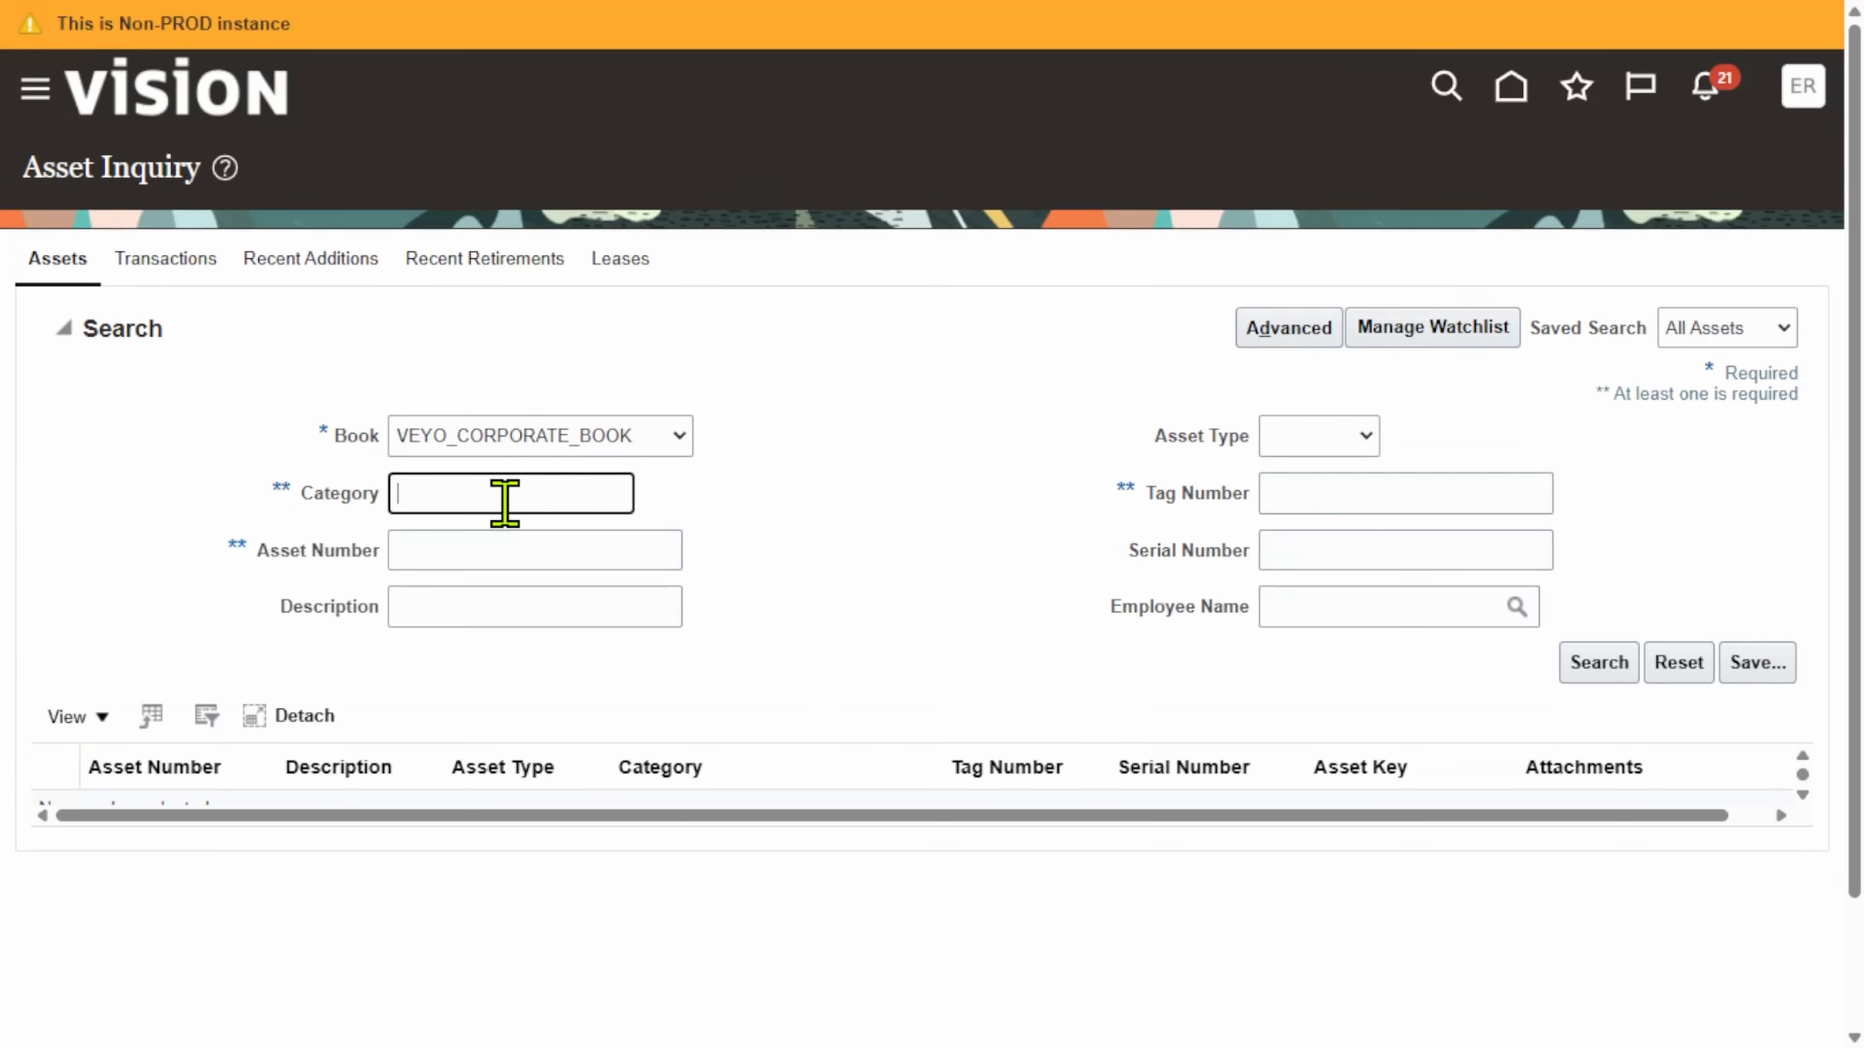
click(490, 544)
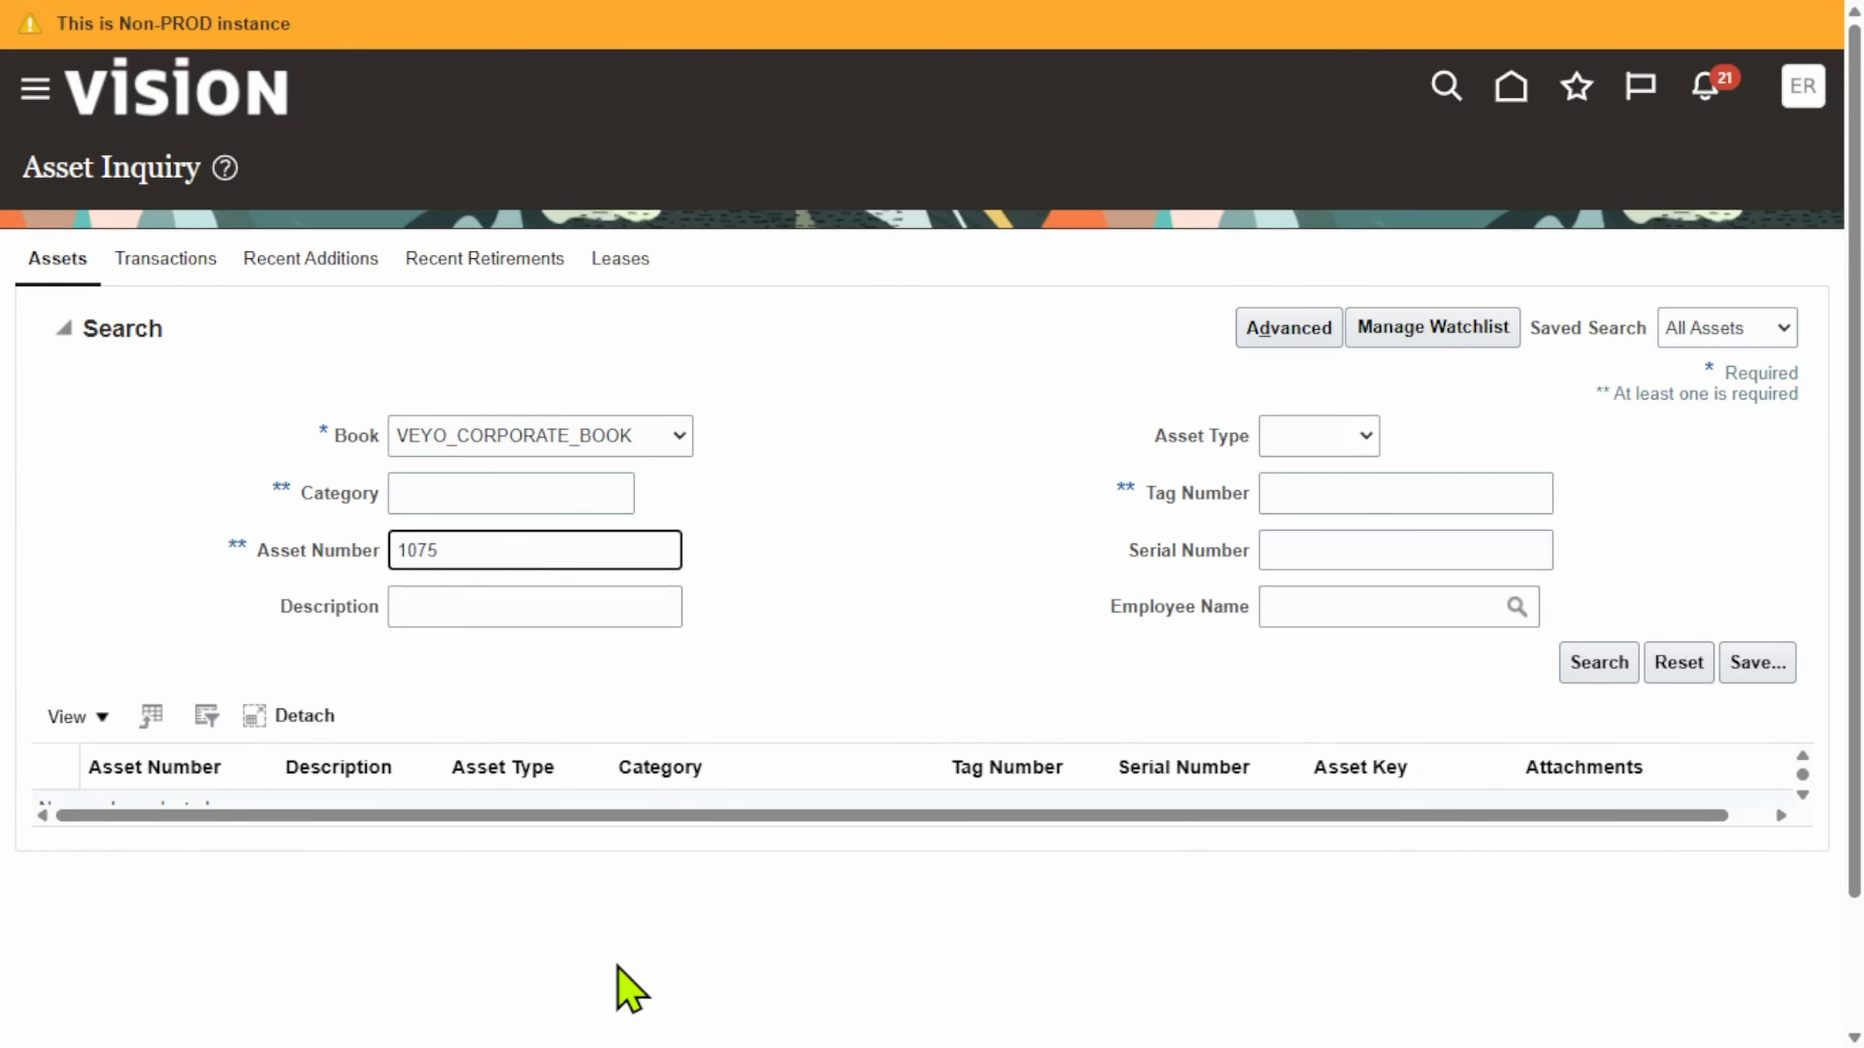
click(1611, 668)
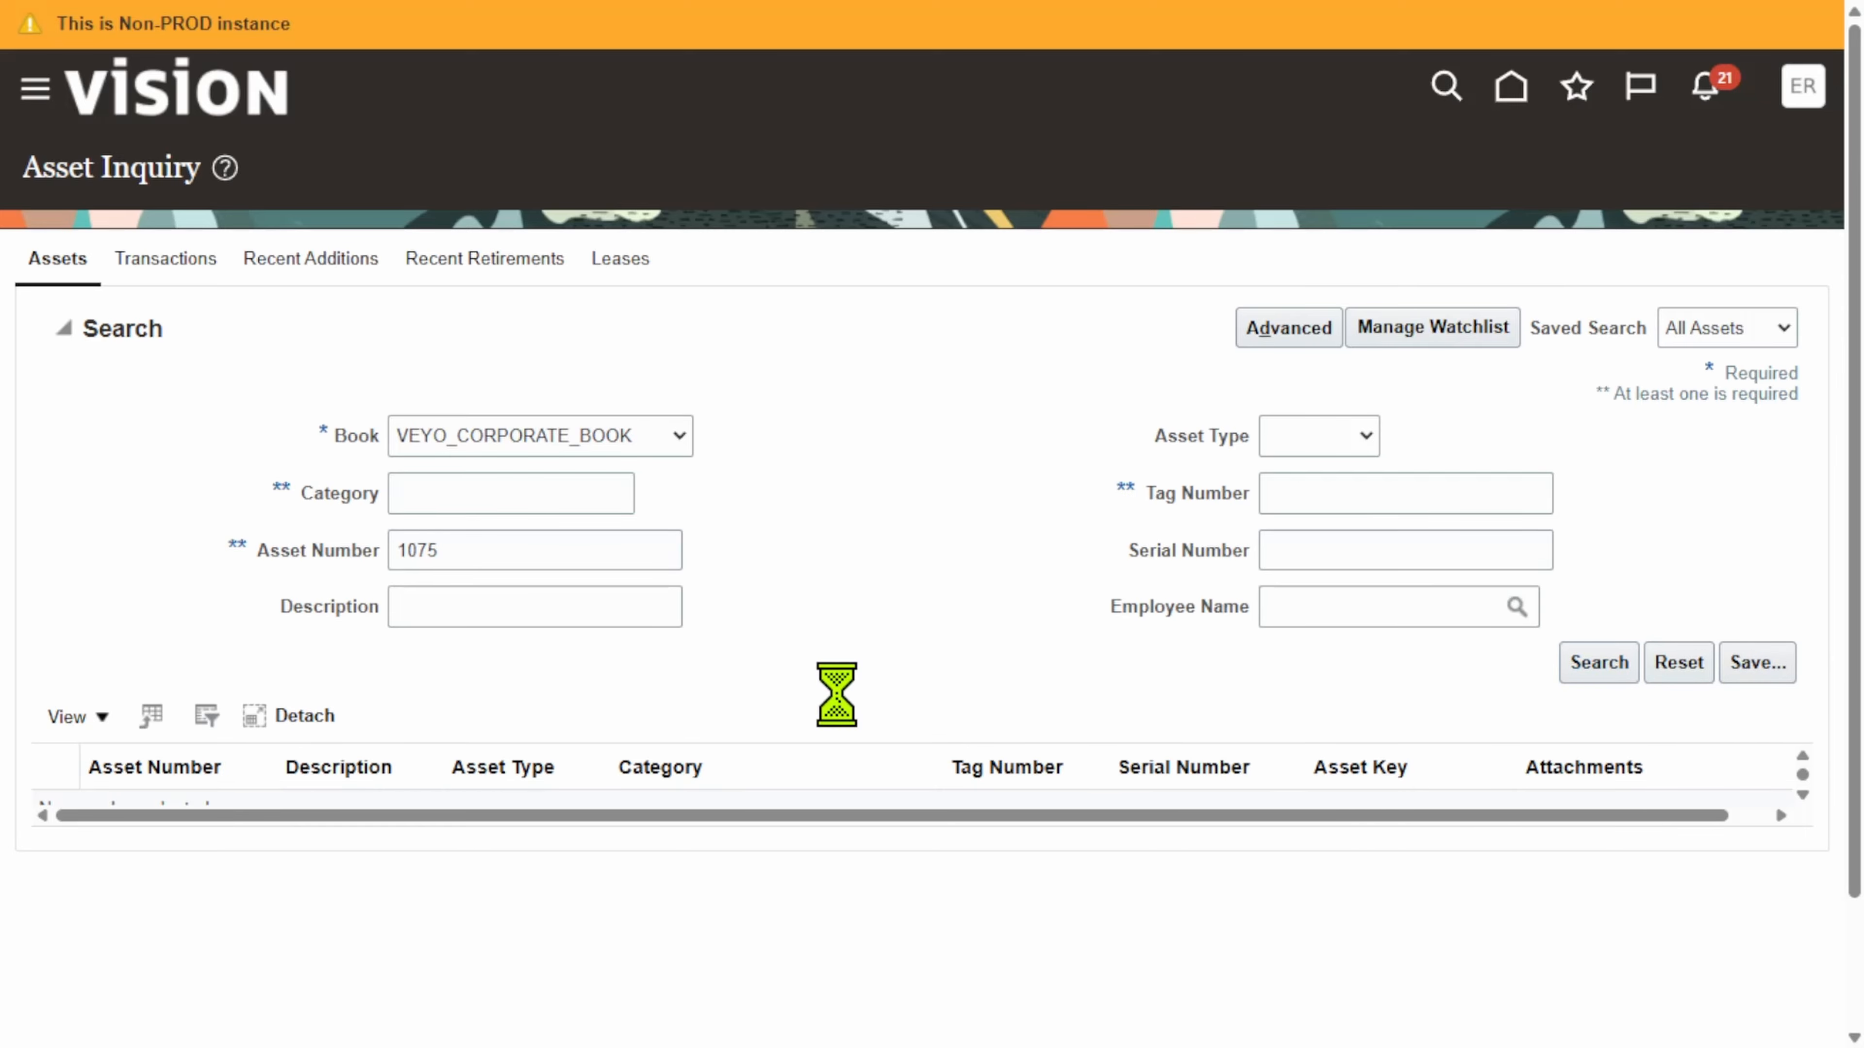
scroll(791, 595, down, 6)
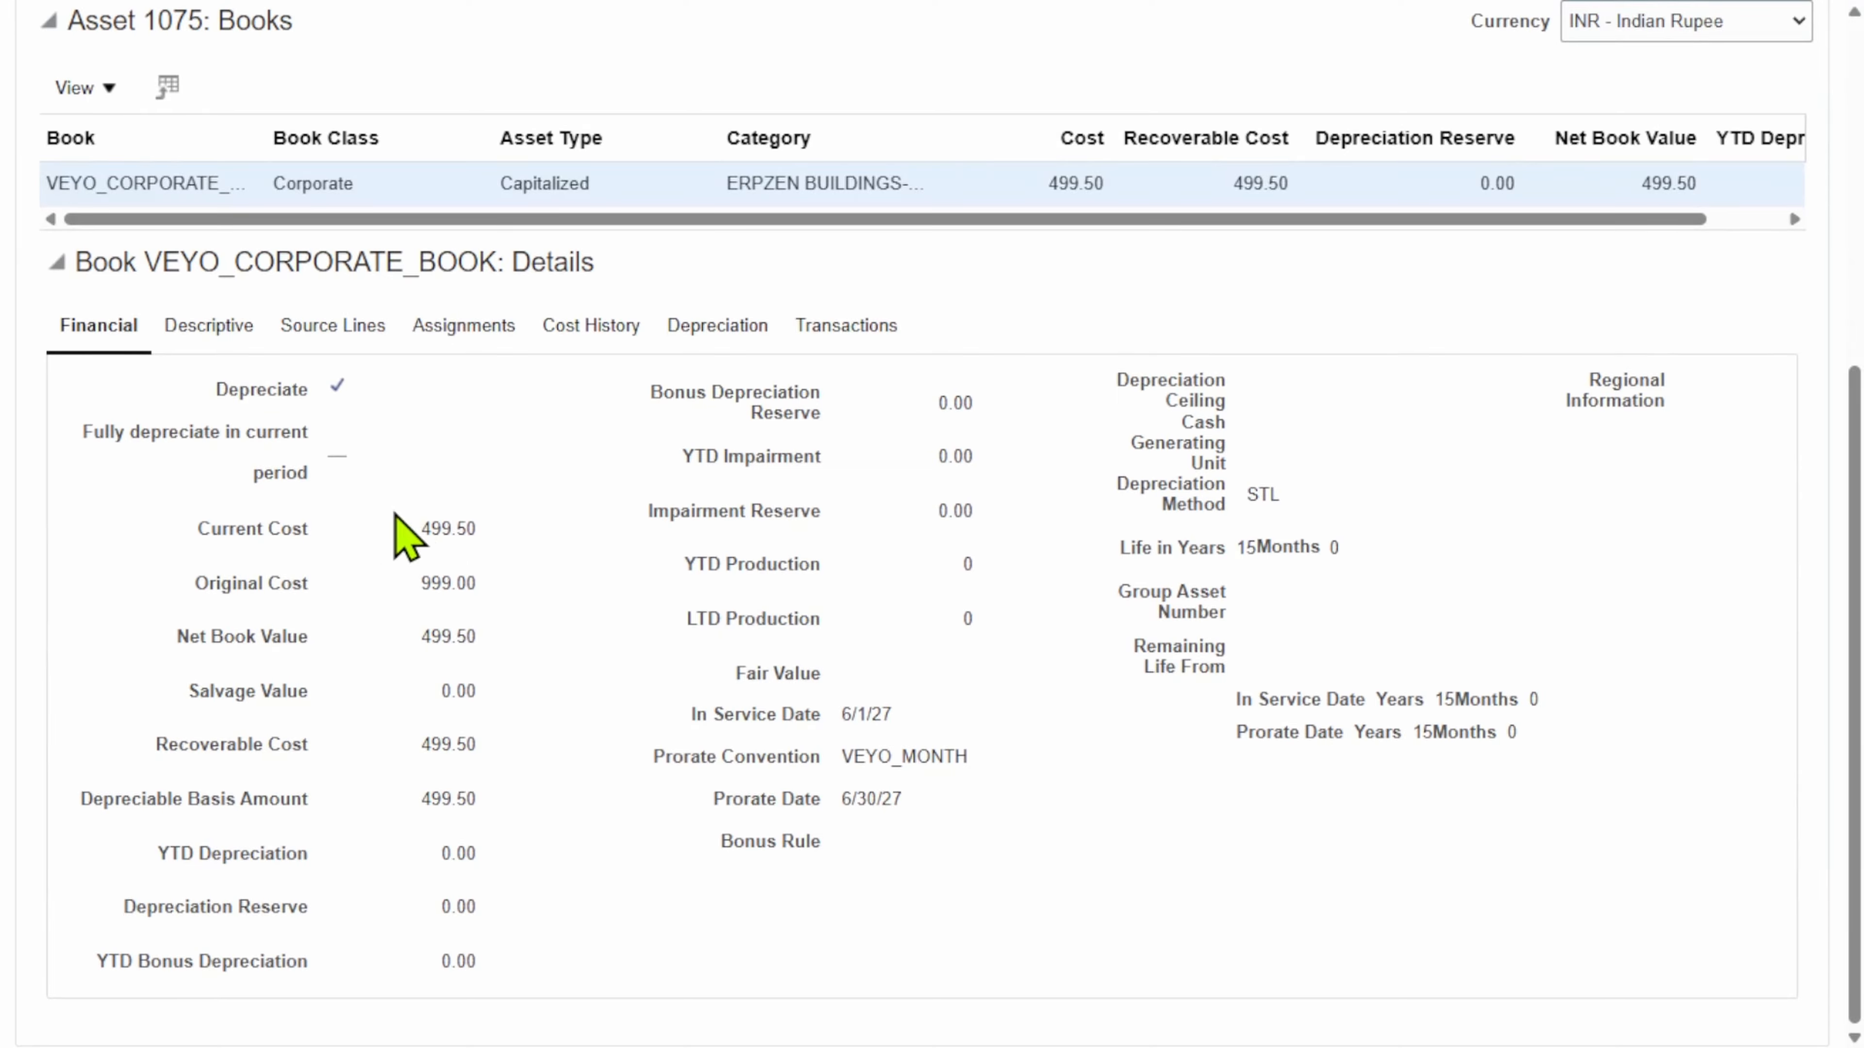
drag(420, 529, 499, 541)
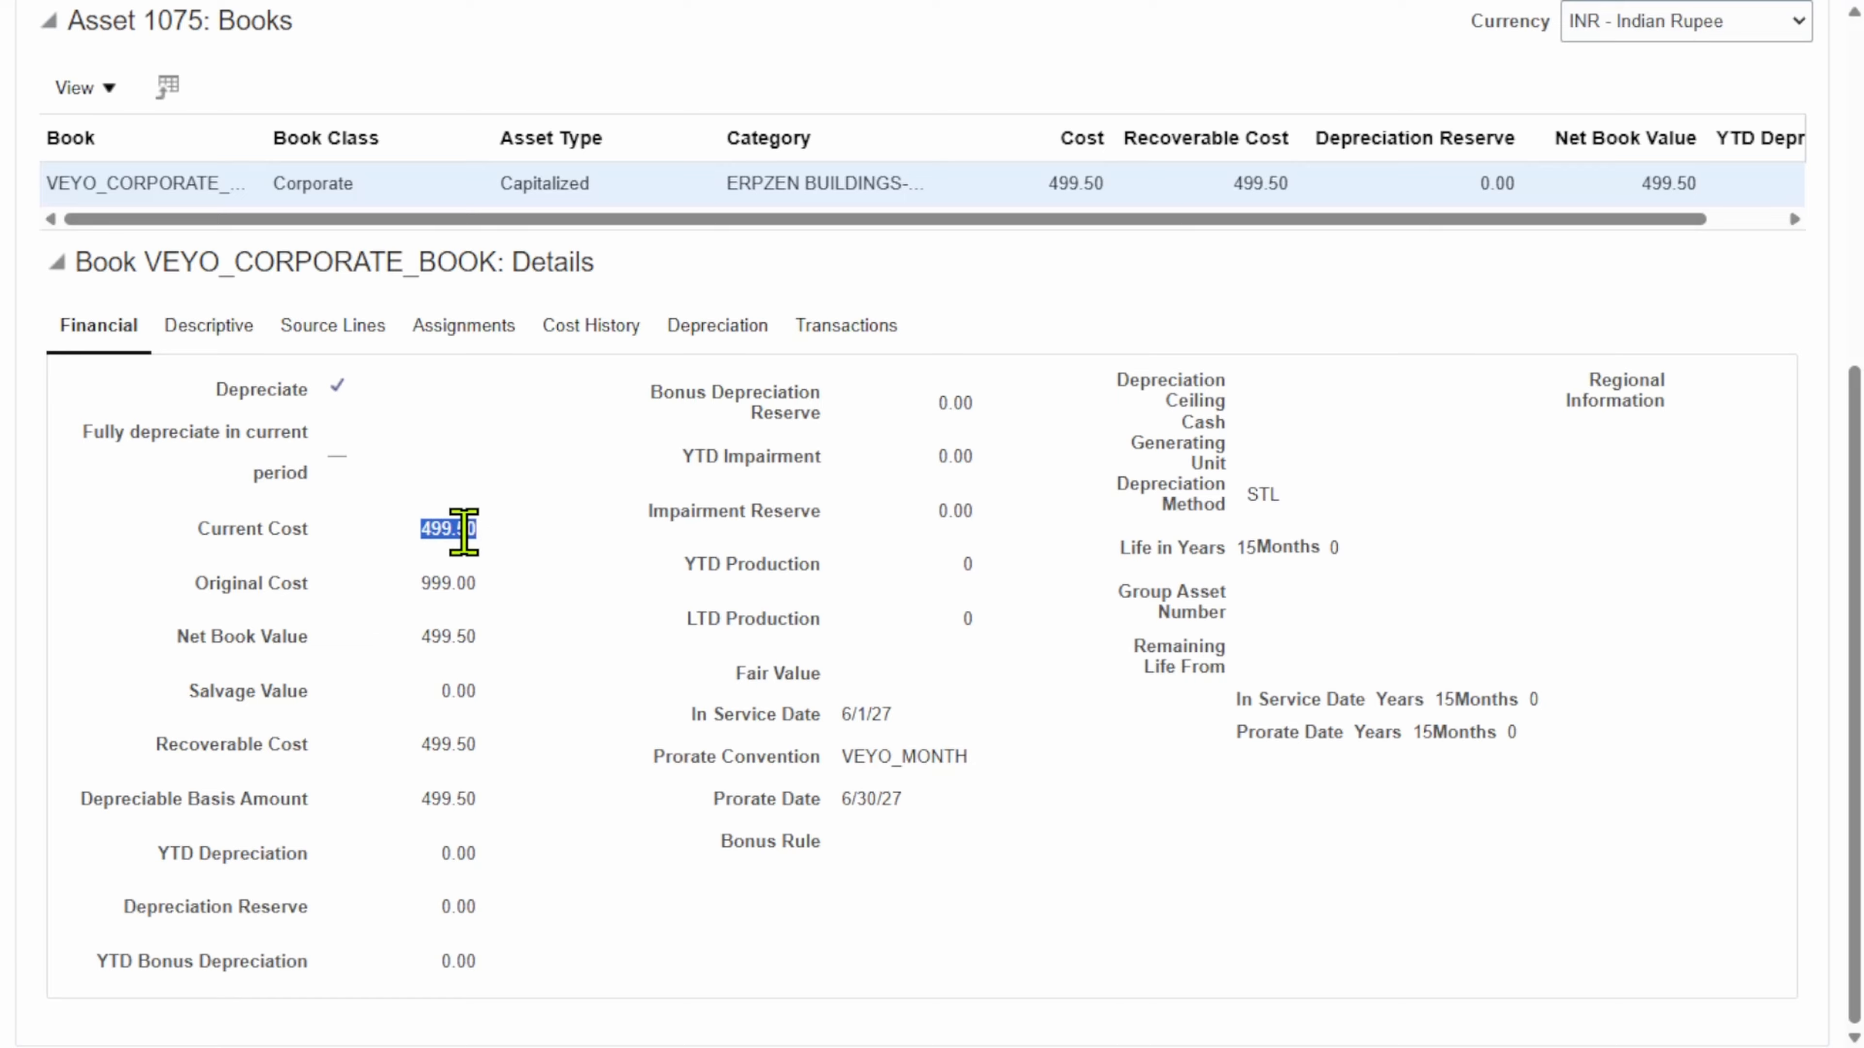
click(415, 576)
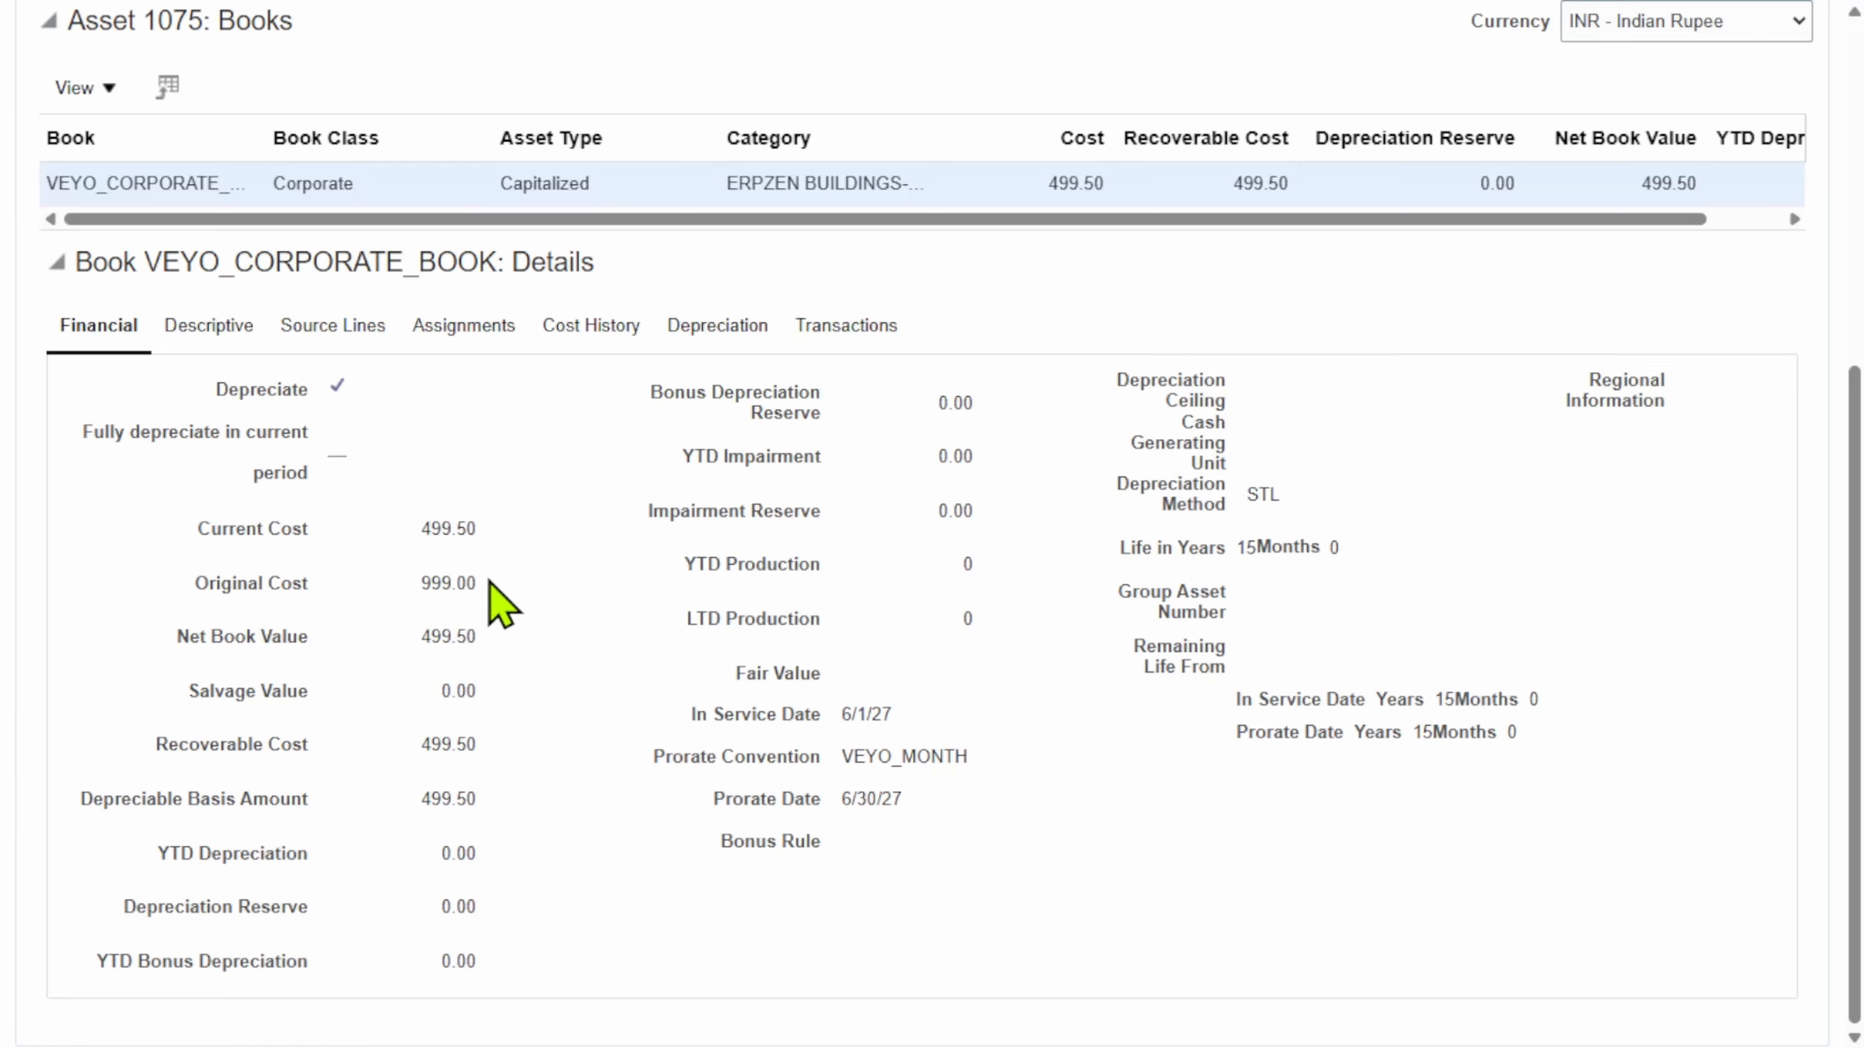
drag(477, 584, 433, 583)
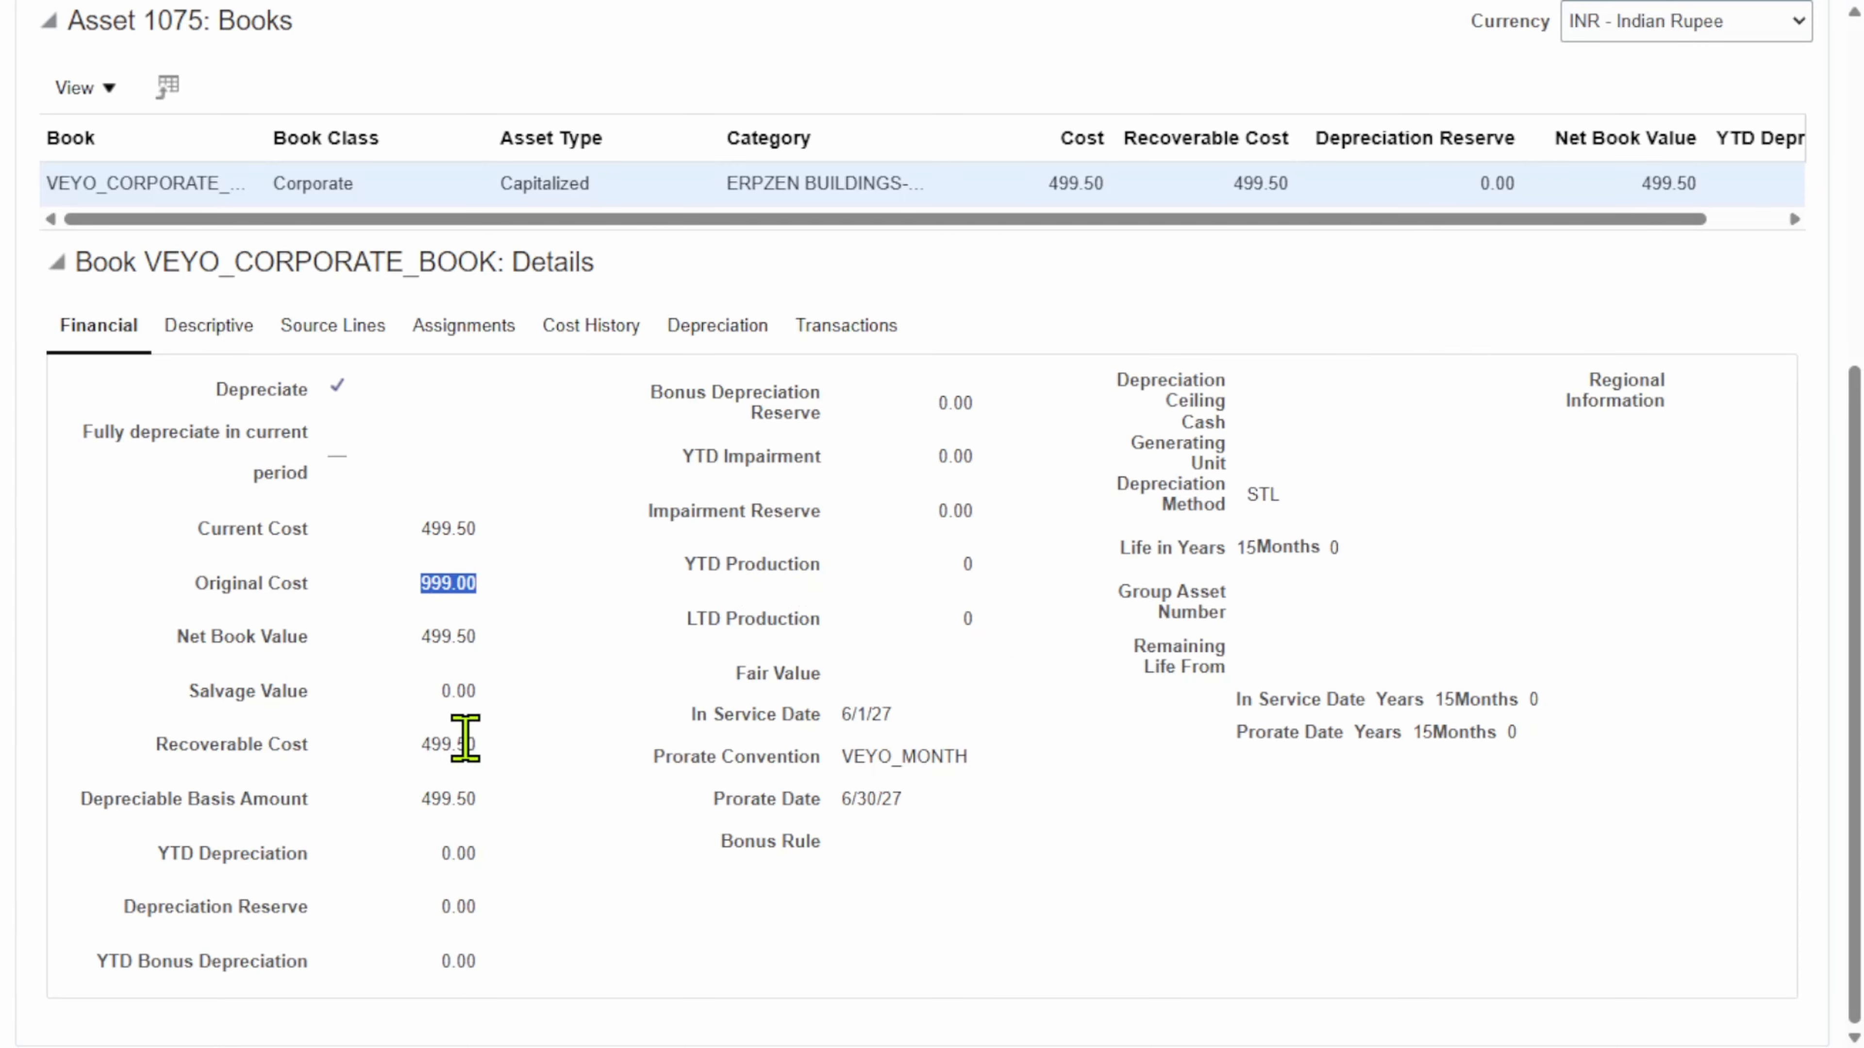
drag(480, 799, 414, 801)
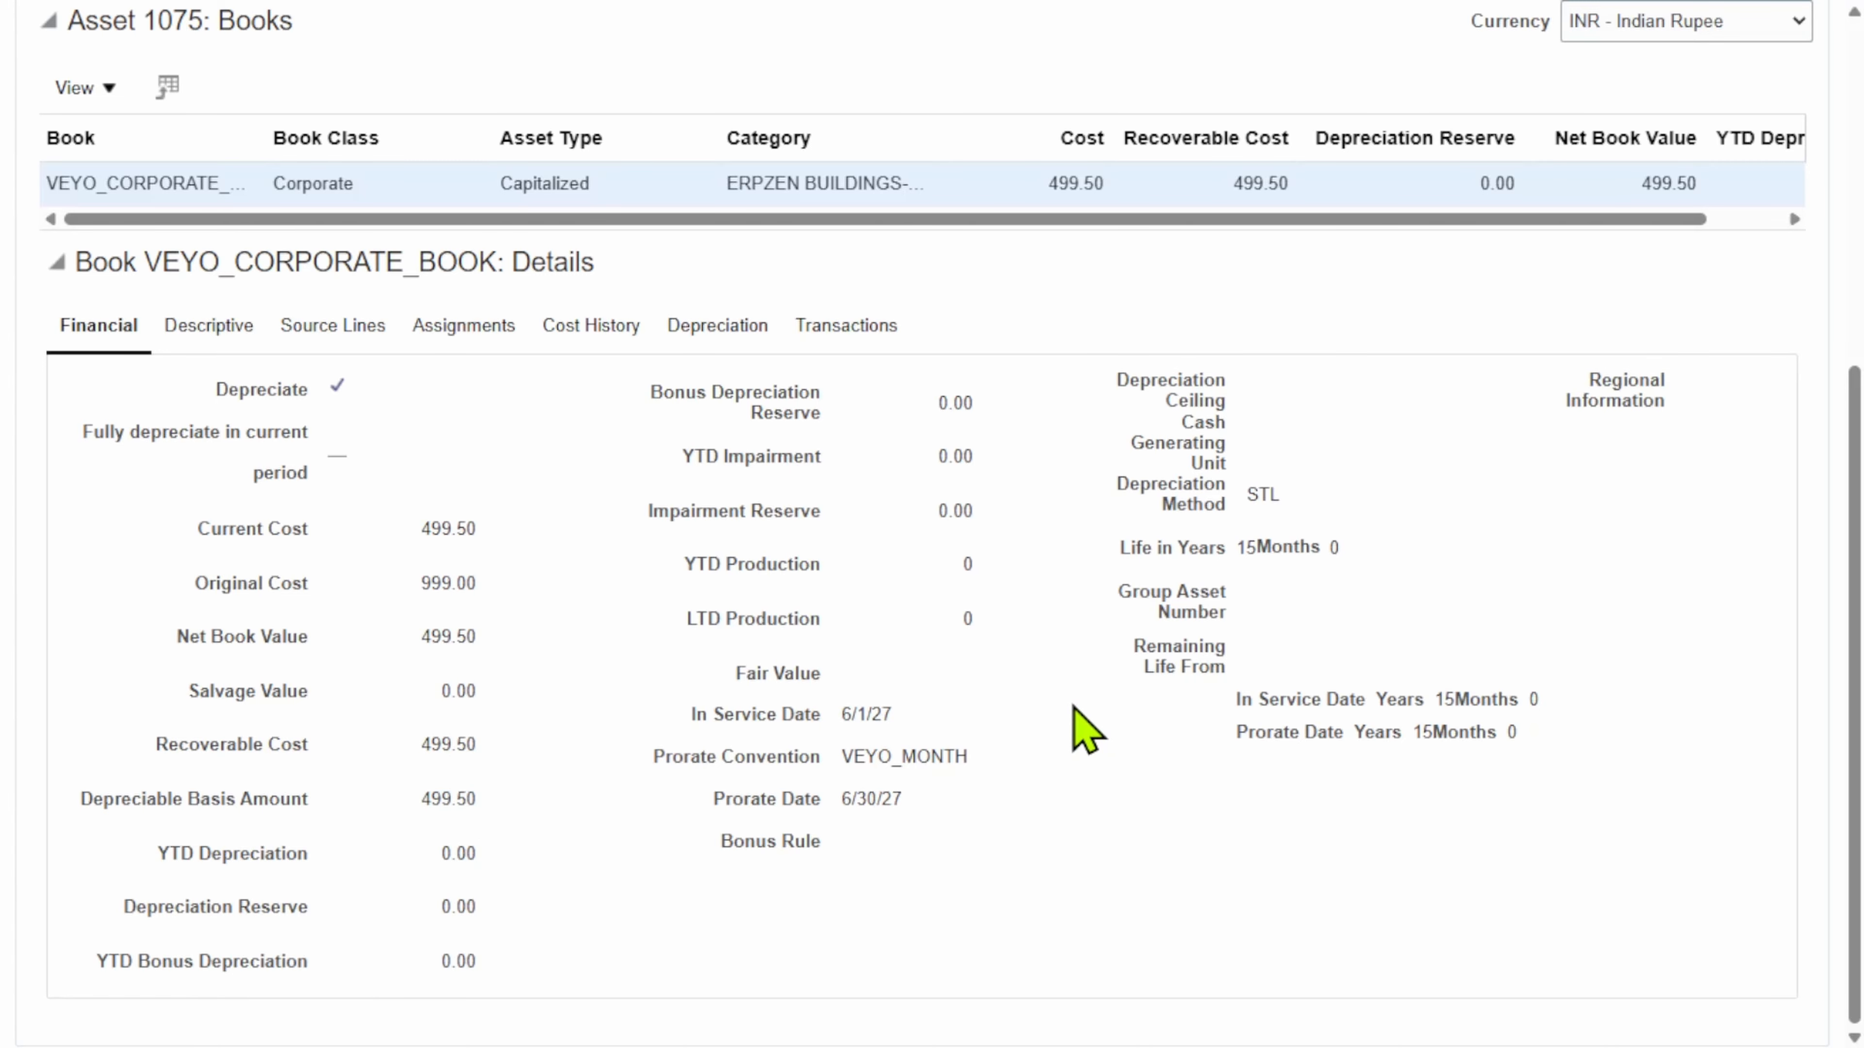
scroll(1083, 729, up, 2)
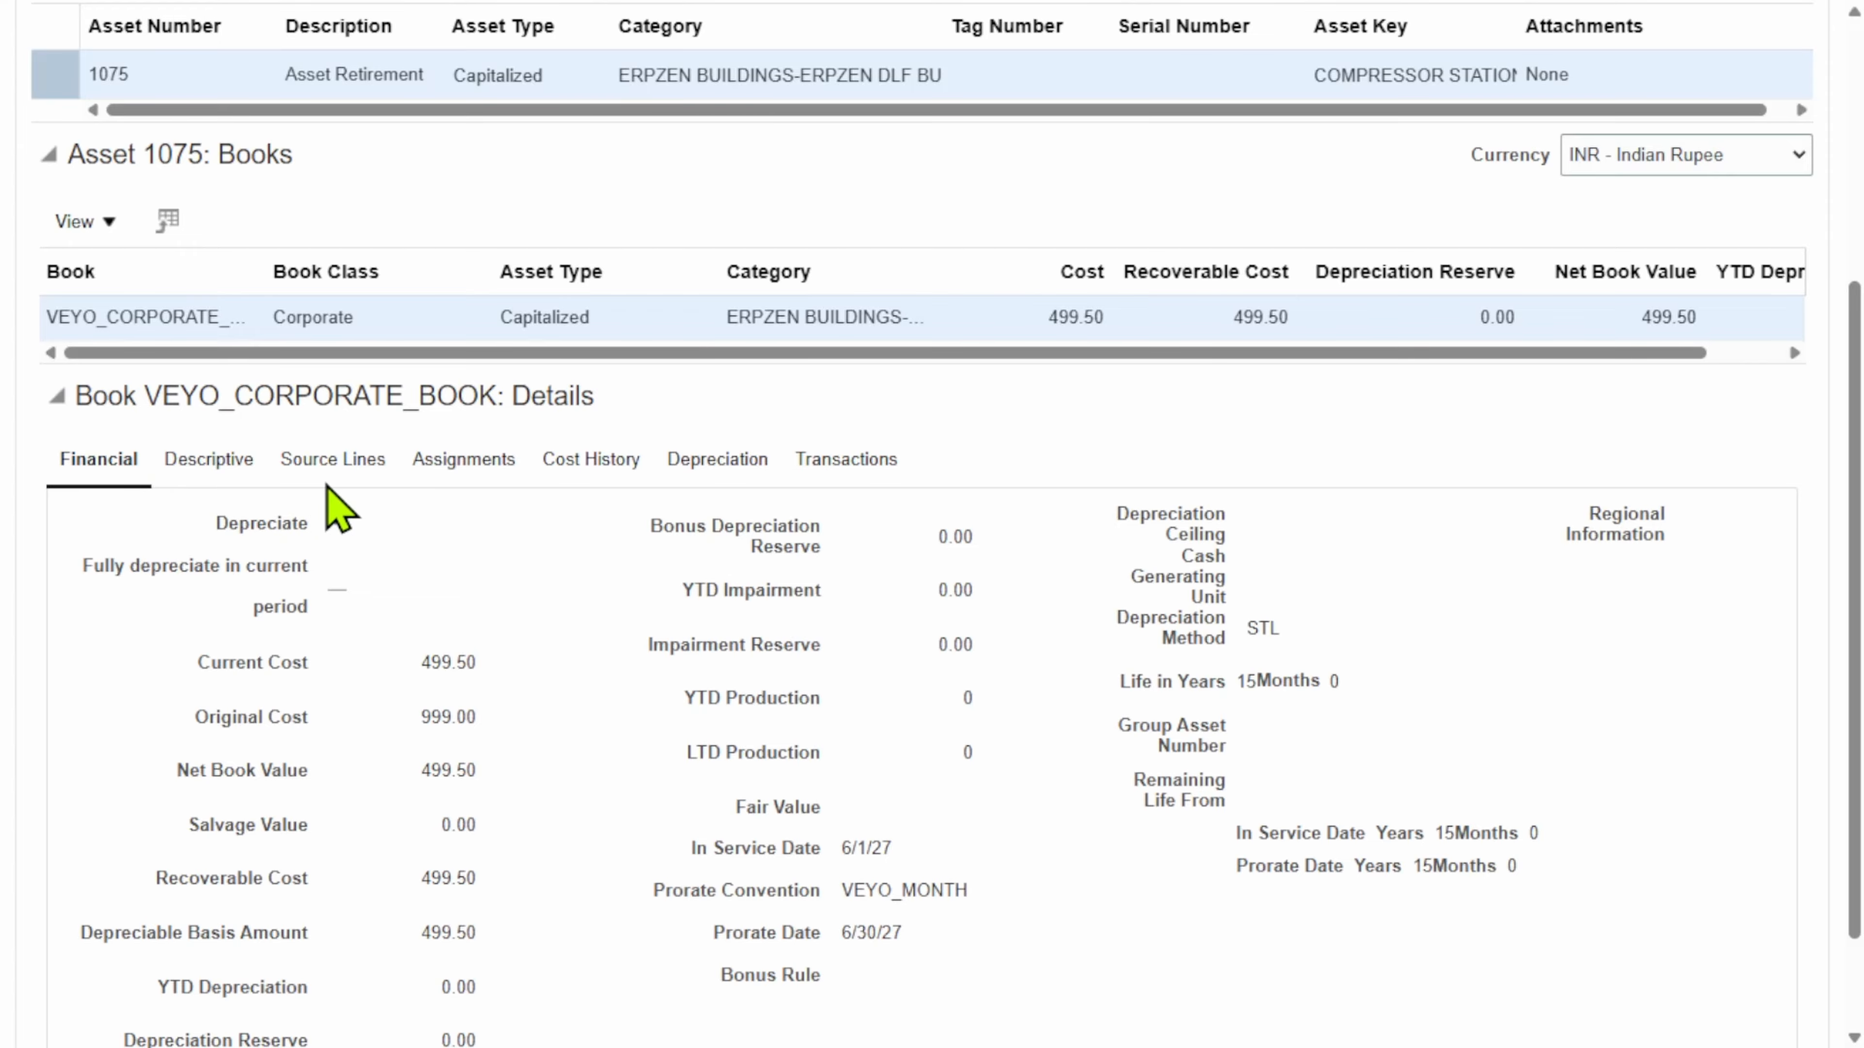
click(227, 468)
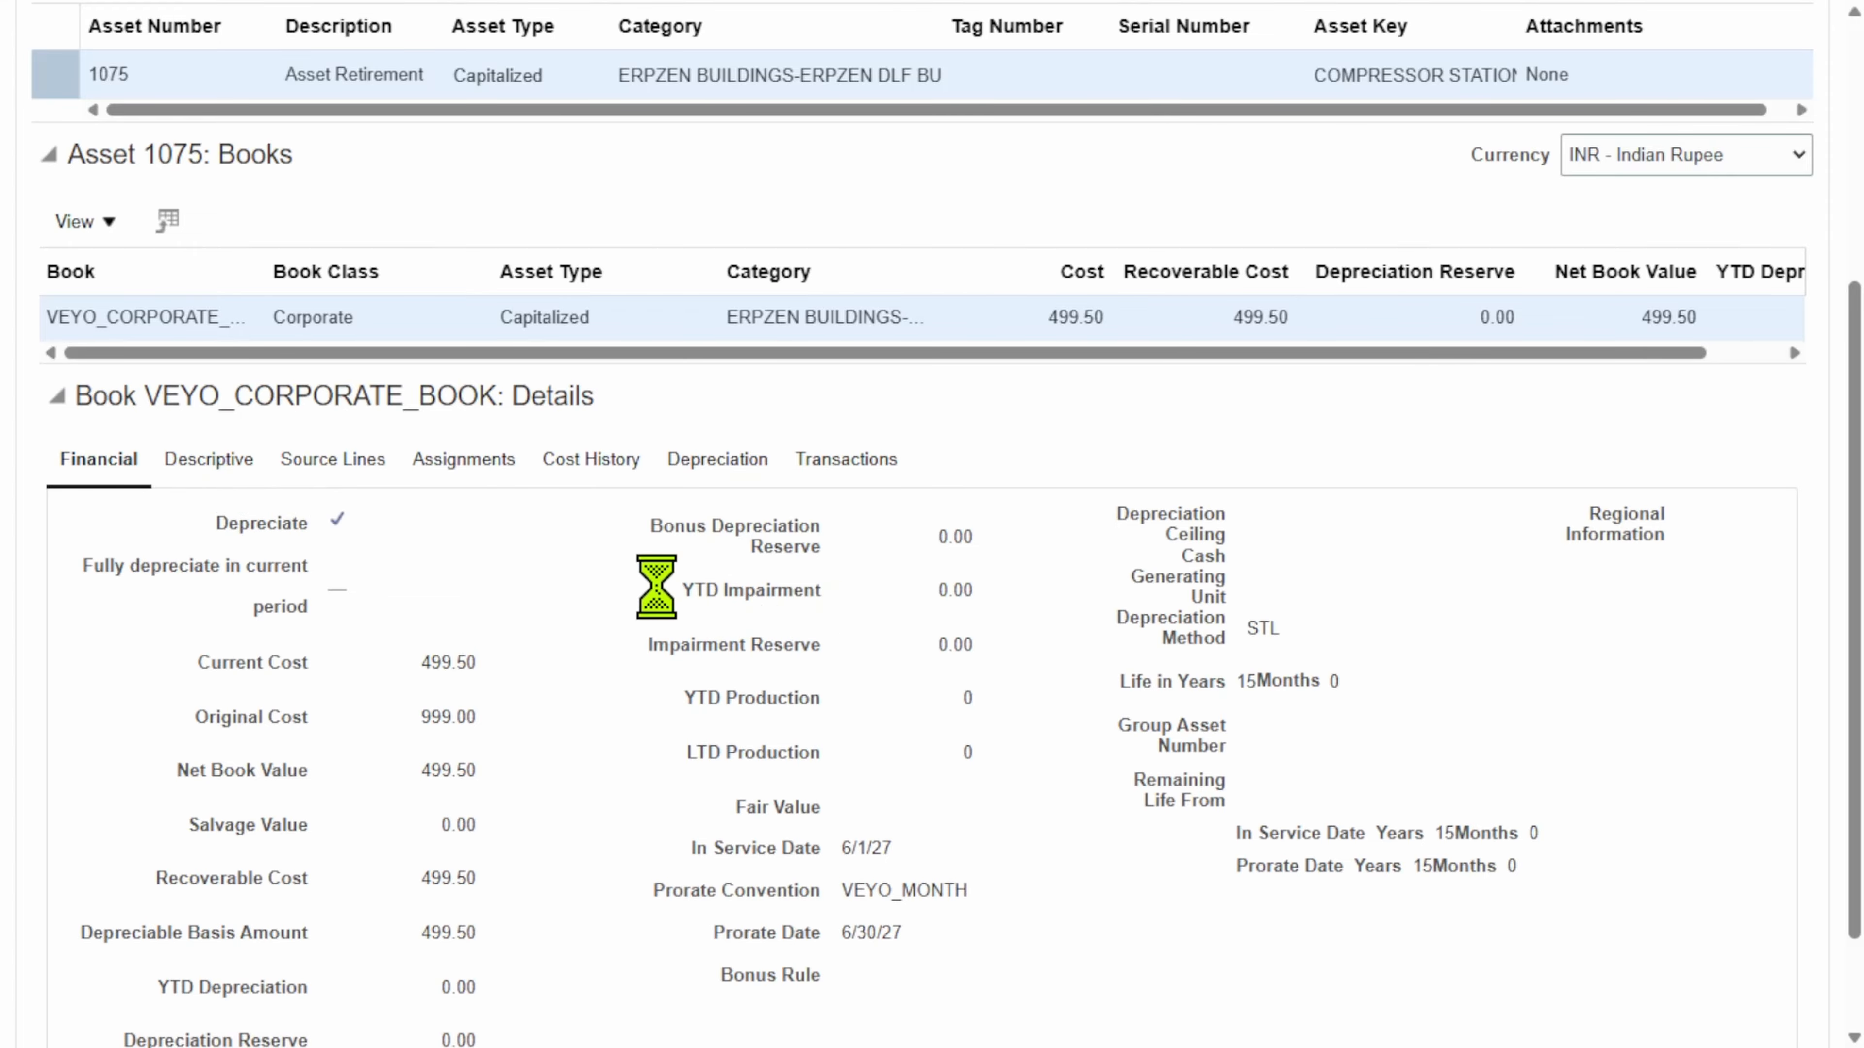
scroll(1145, 518, down, 2)
scroll(1166, 514, up, 5)
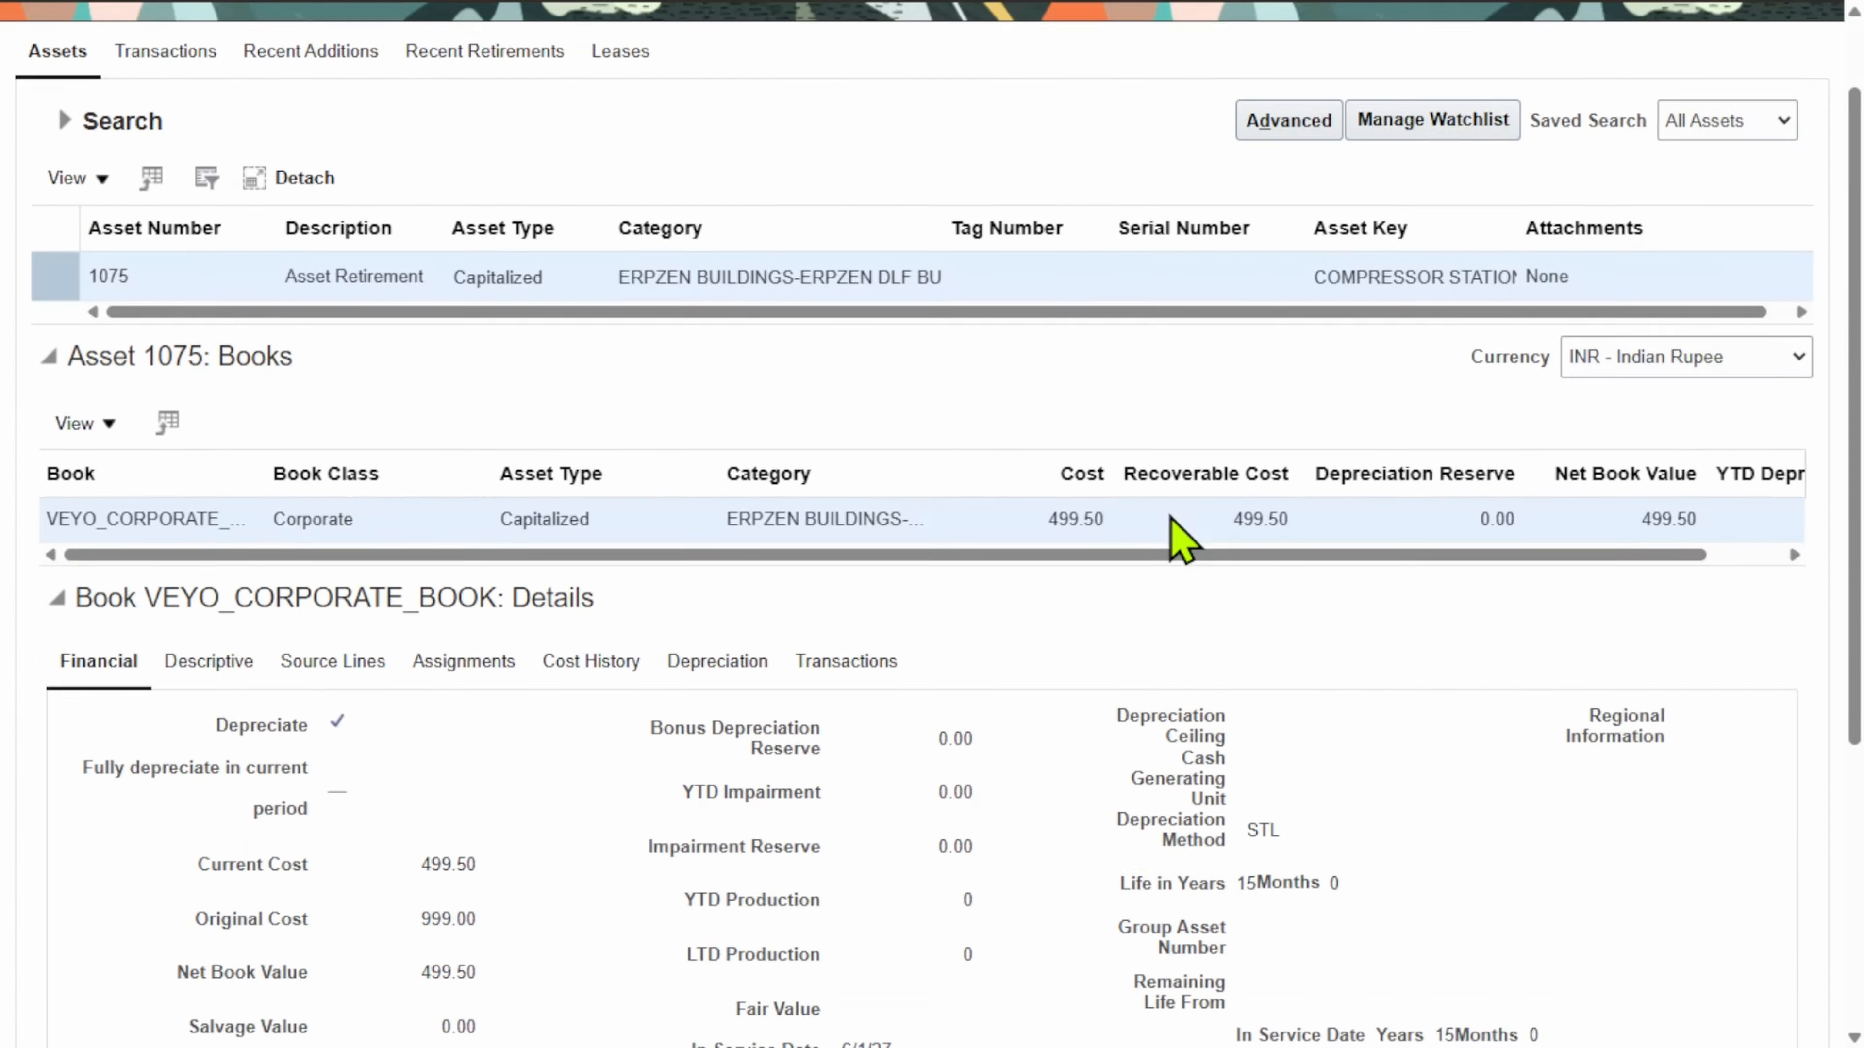